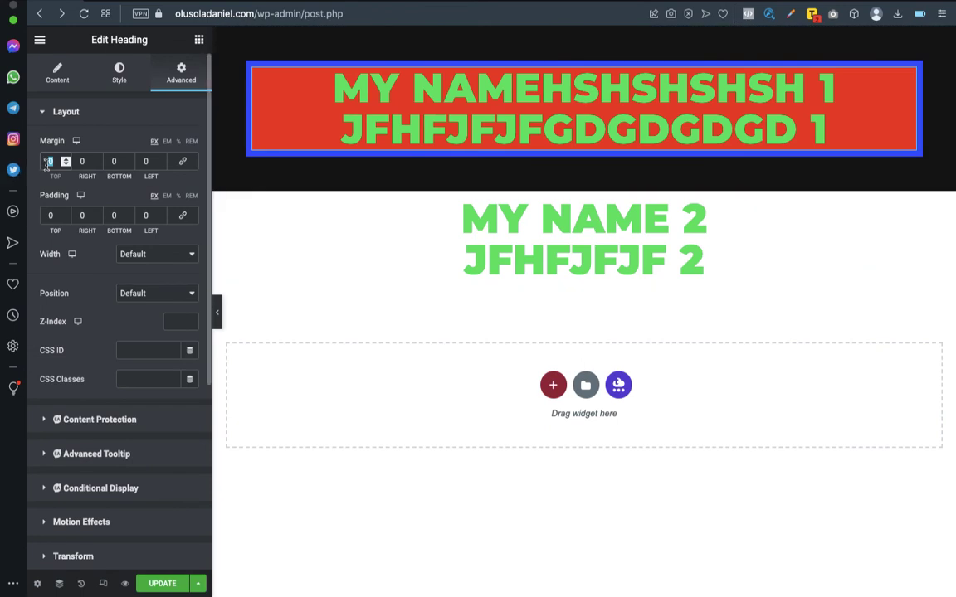
- Try a top margin of -50 px on the first heading and reset it to 0
type("-50")
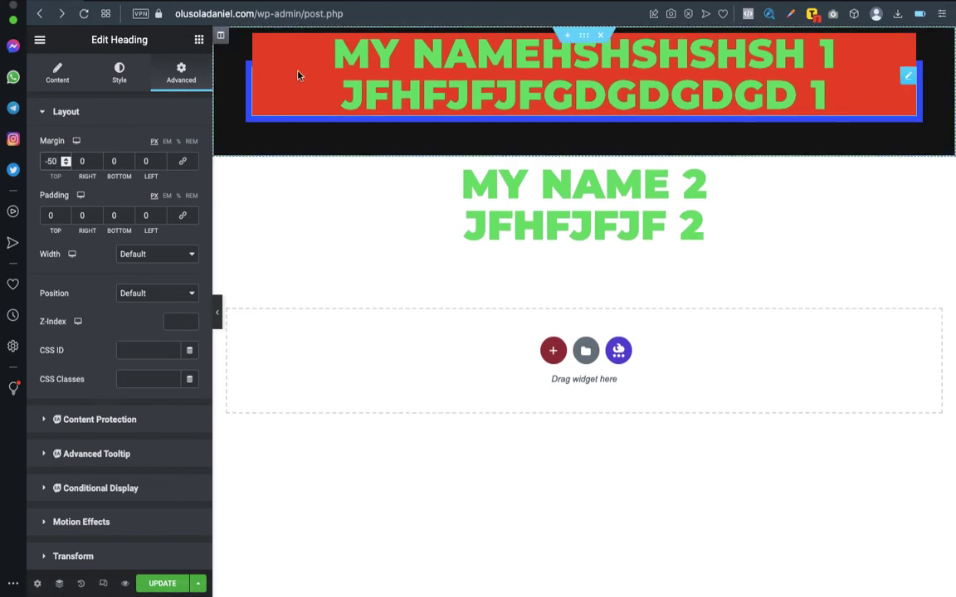
key("BackSpace")
key("BackSpace")
type("60")
key("BackSpace")
key("BackSpace")
key("BackSpace")
type("0")
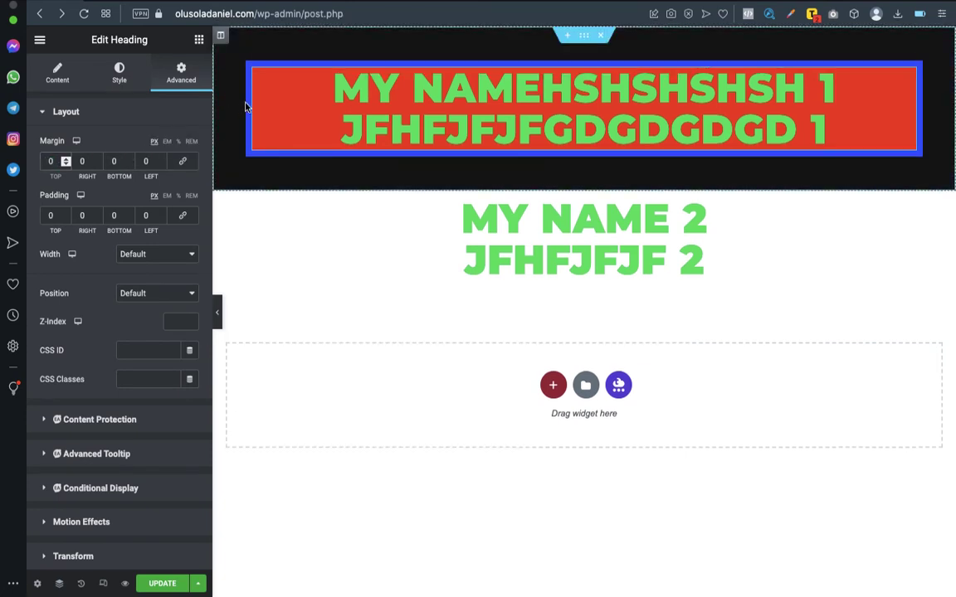
- Examine how the heading, its enclosing column and the outer section nest by opening the settings of each
left_click(221, 36)
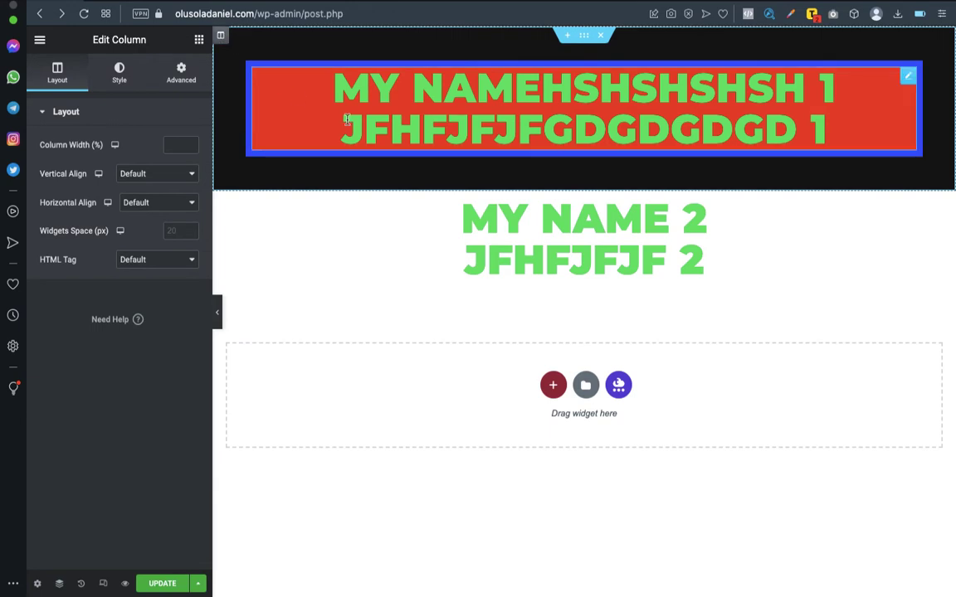
left_click(908, 77)
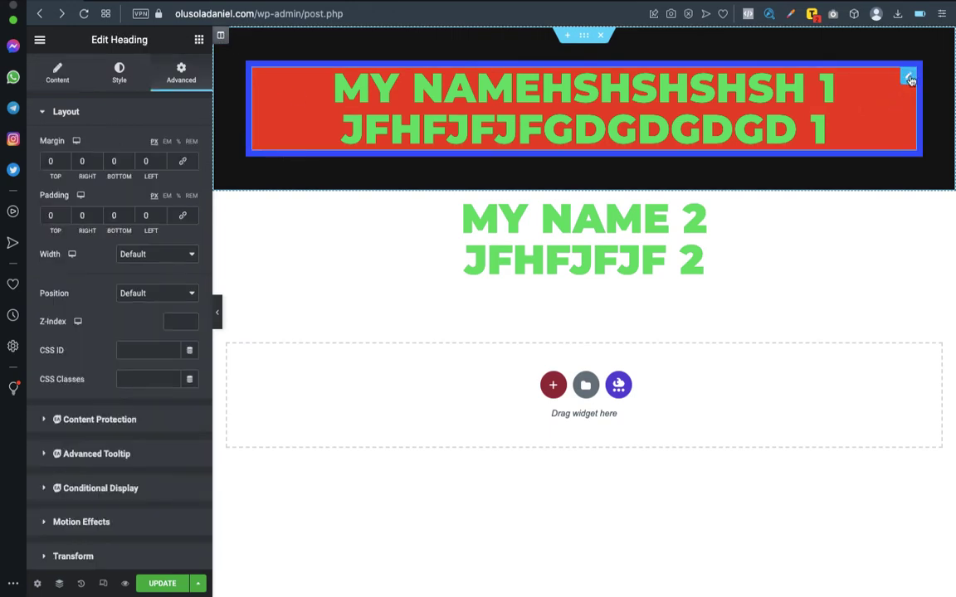
left_click(221, 36)
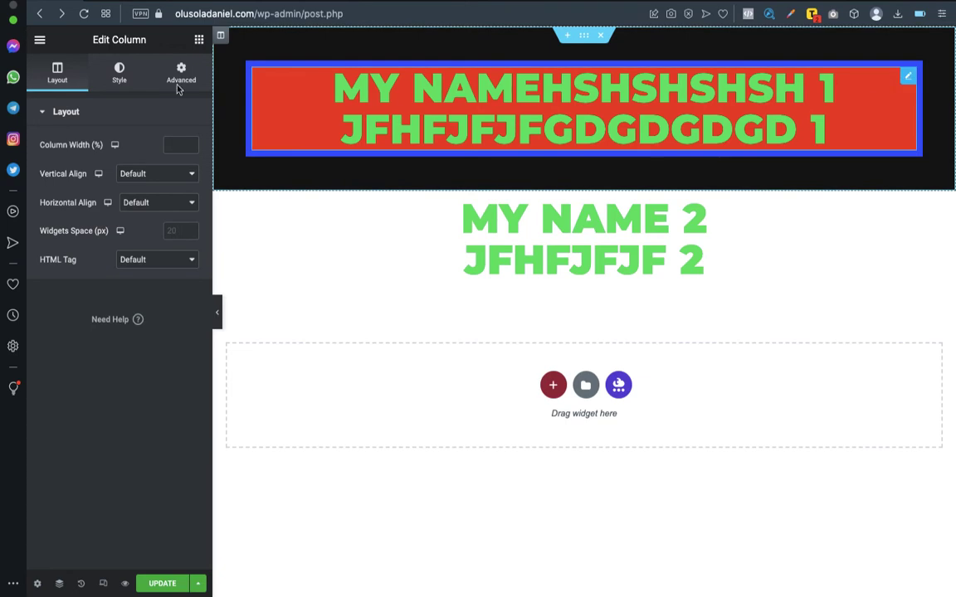
left_click(365, 83)
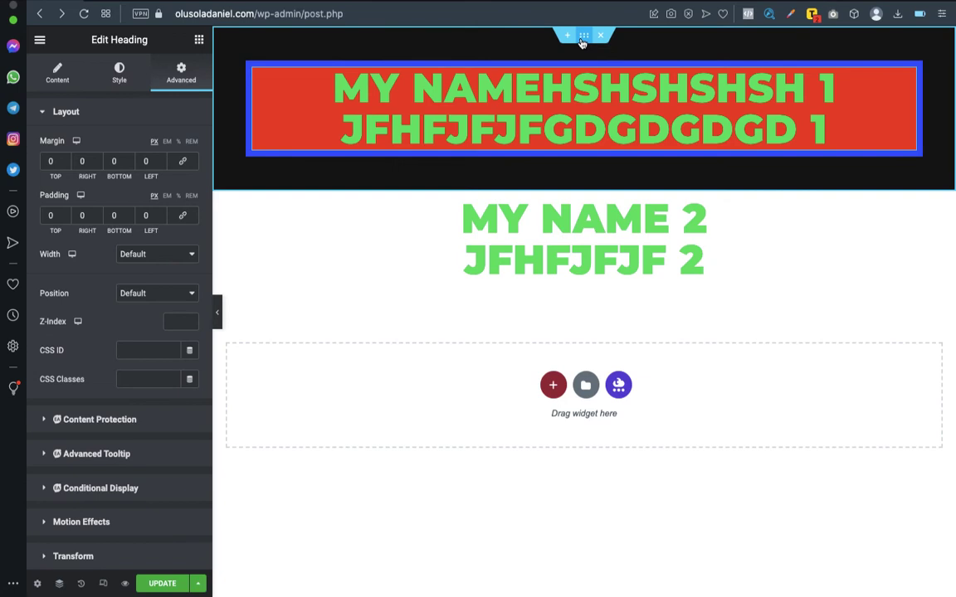
left_click(582, 40)
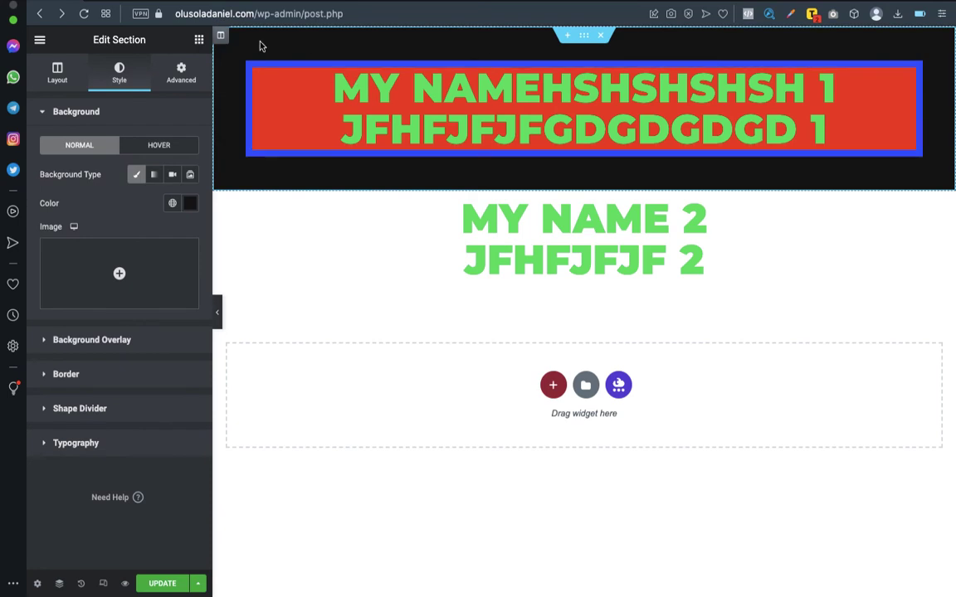
left_click(221, 36)
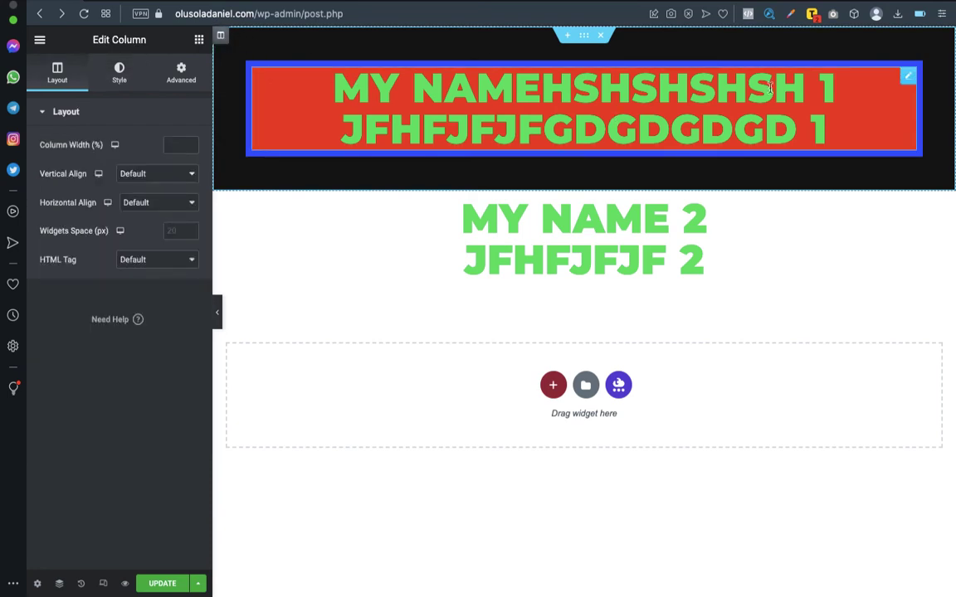
left_click(908, 77)
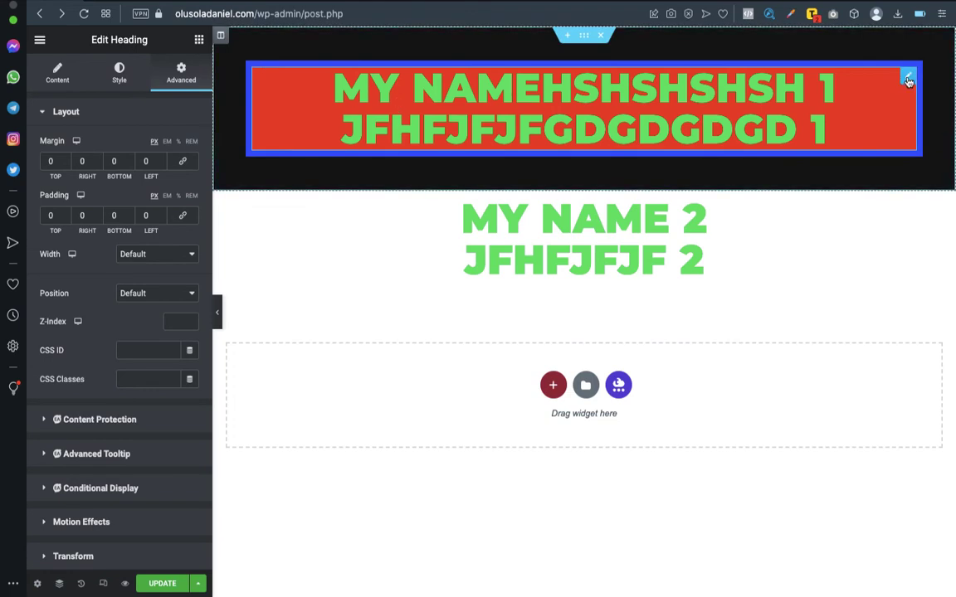
- Set both the top margin and the top padding of the first heading to 50 px
left_click(51, 161)
type("50")
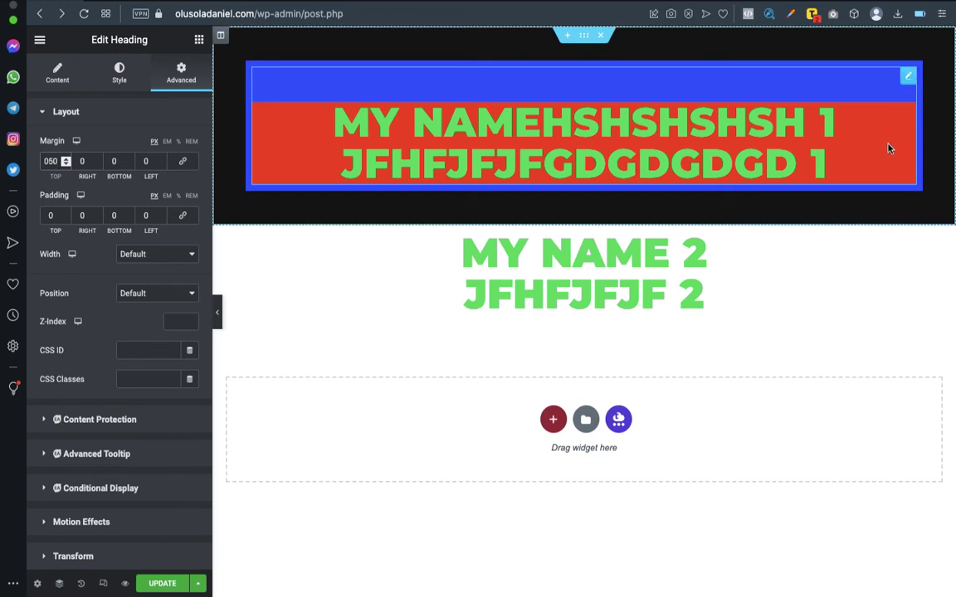
left_click(50, 216)
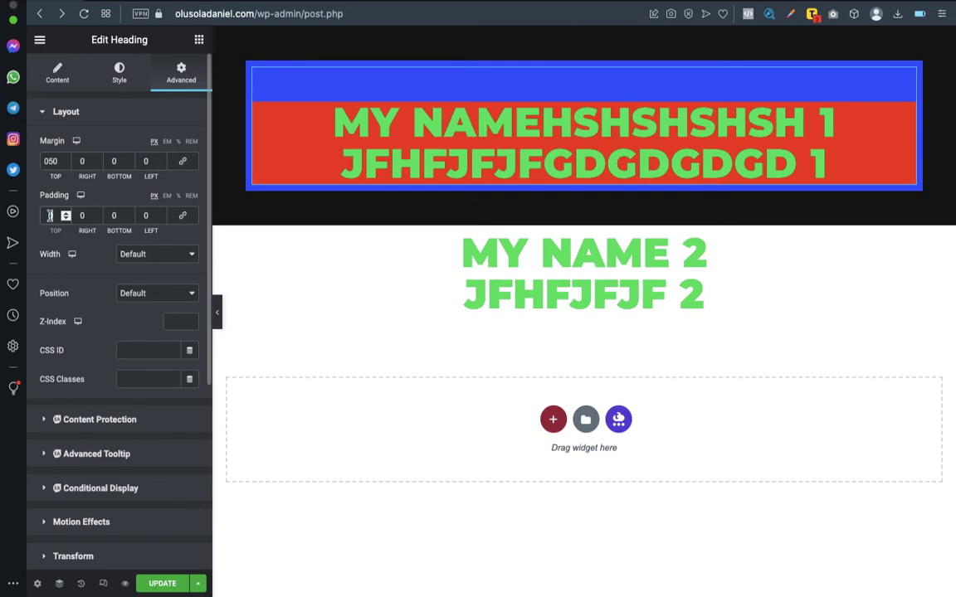
type("50")
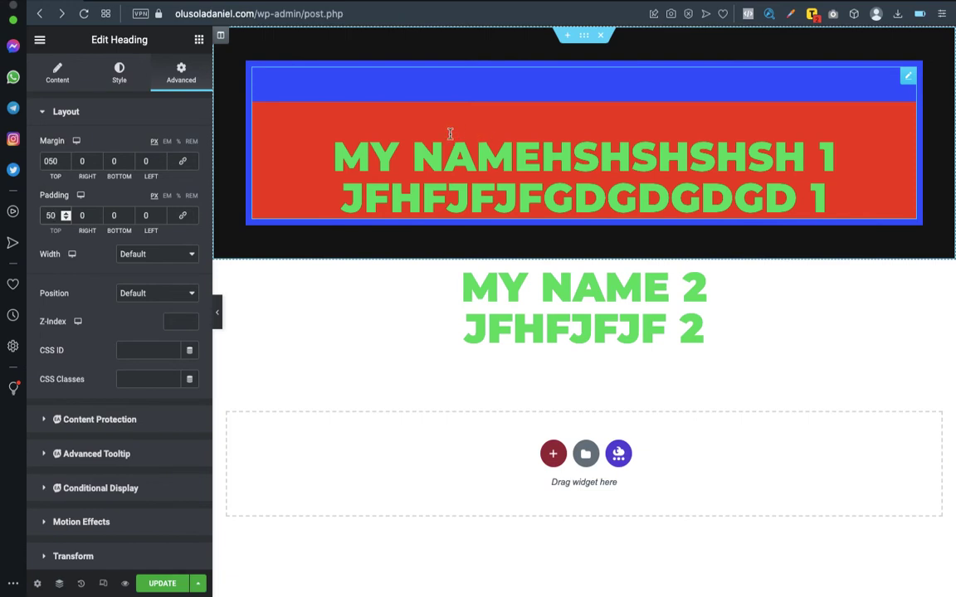
- Try a right padding of 50 px on the first heading, and reset its right and top padding to 0
left_click(79, 215)
type("50")
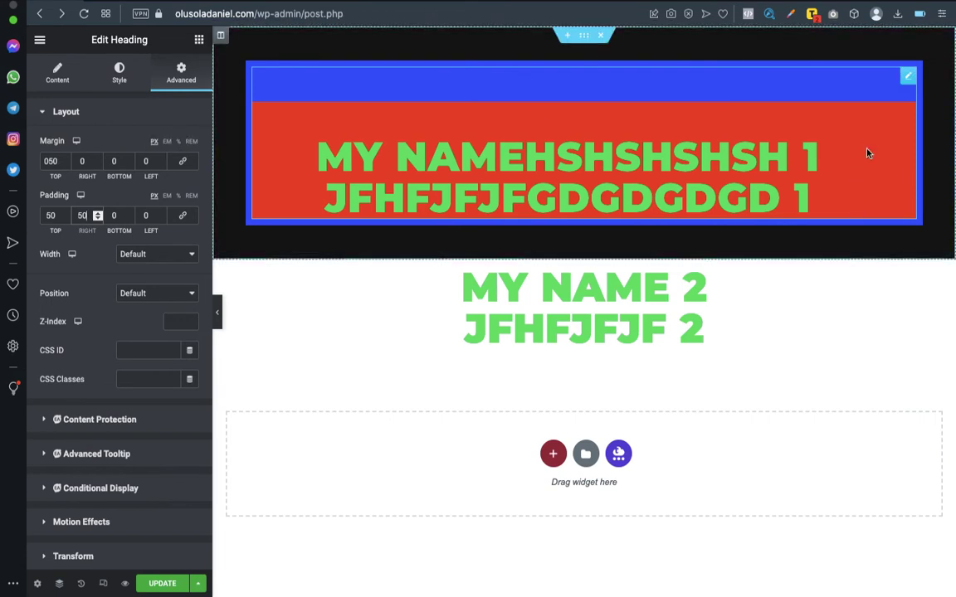
double_click(83, 215)
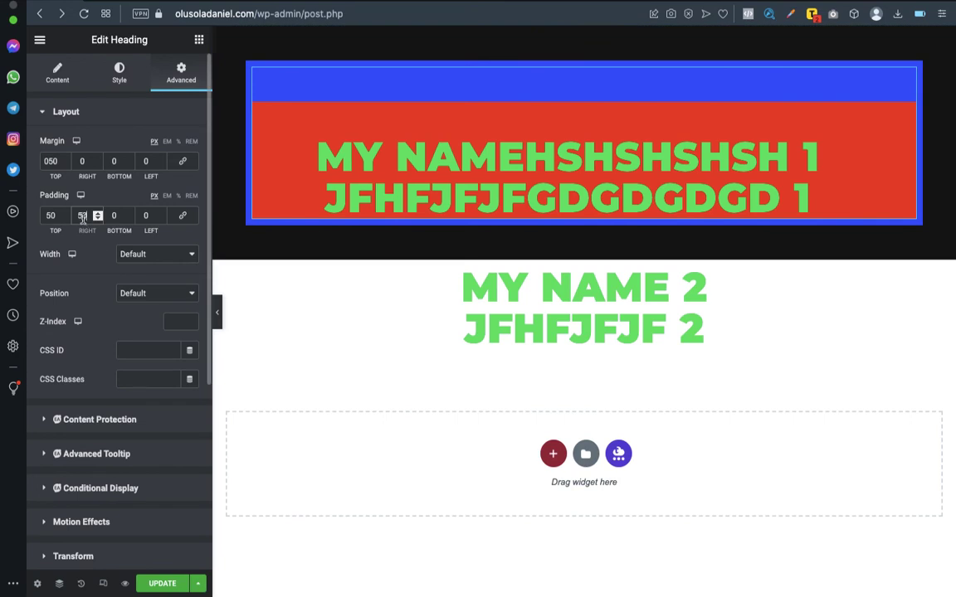
type("0")
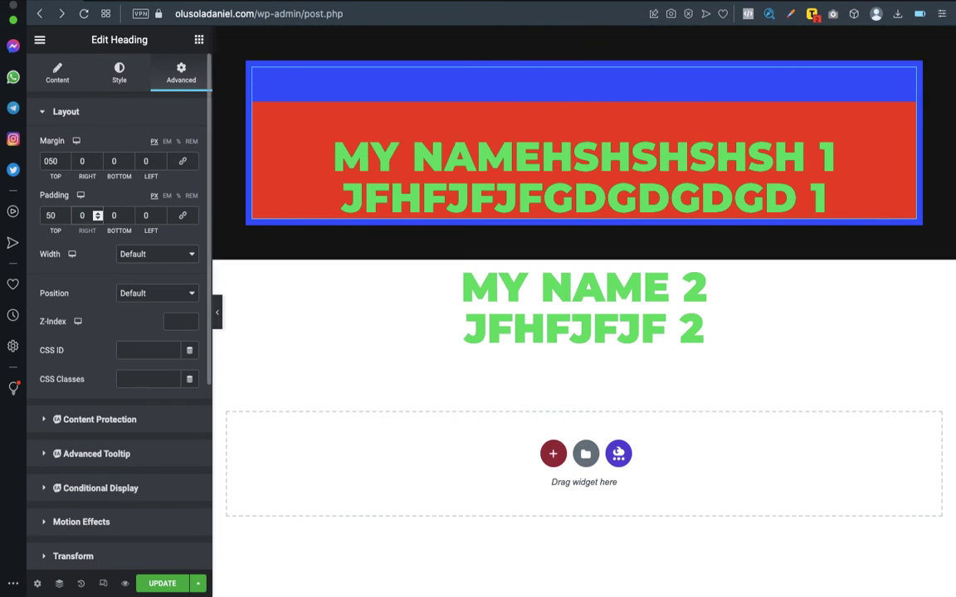
double_click(50, 216)
type("0")
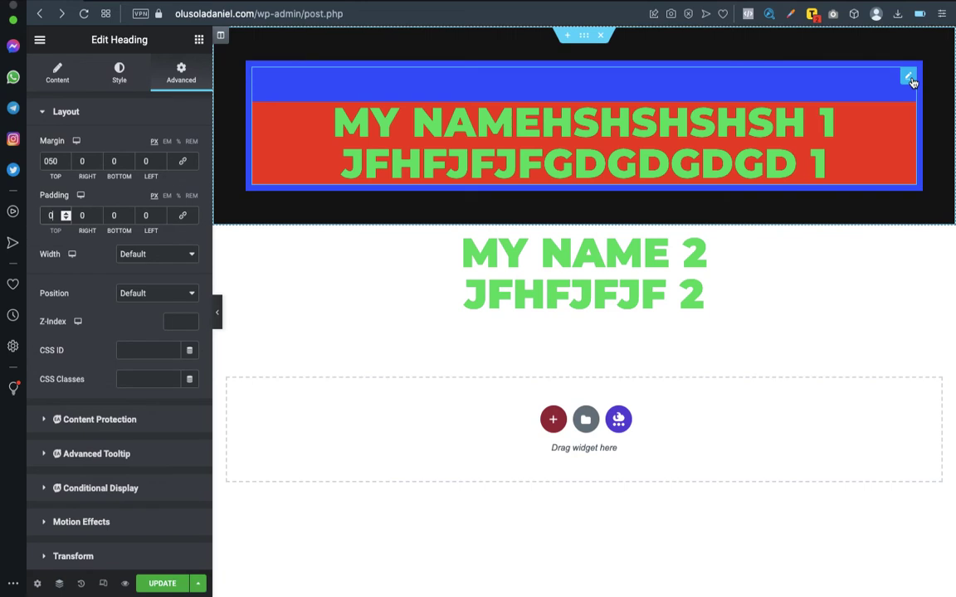
- Set the first heading's bottom, right and left margins to 50 px and preview the layout at full width
double_click(114, 161)
type("50")
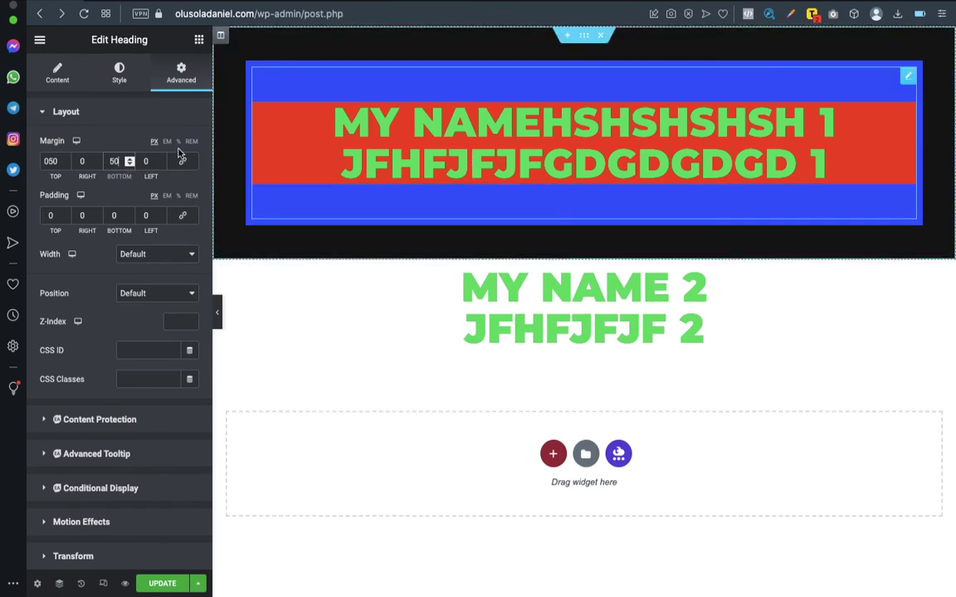
double_click(80, 161)
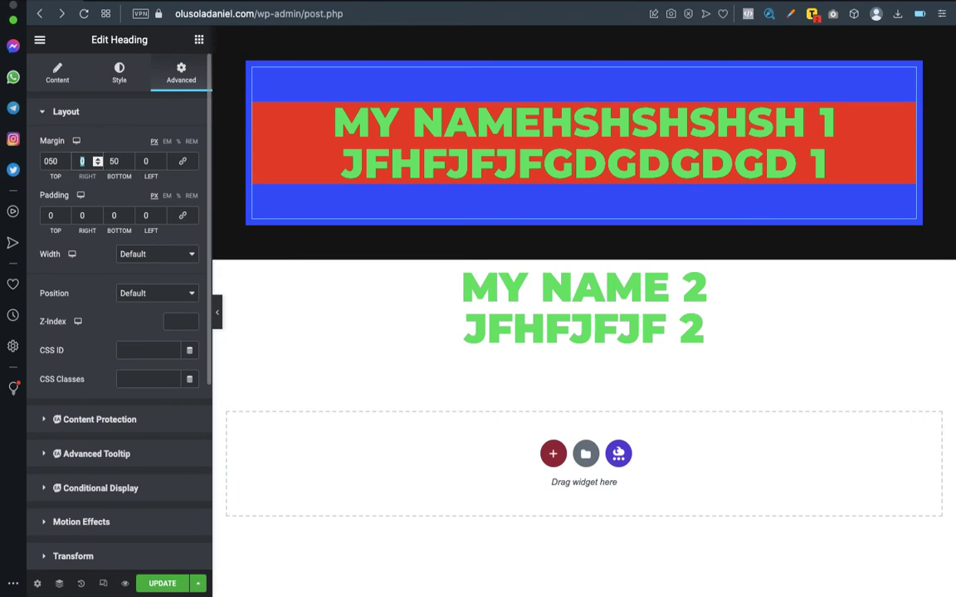
type("50")
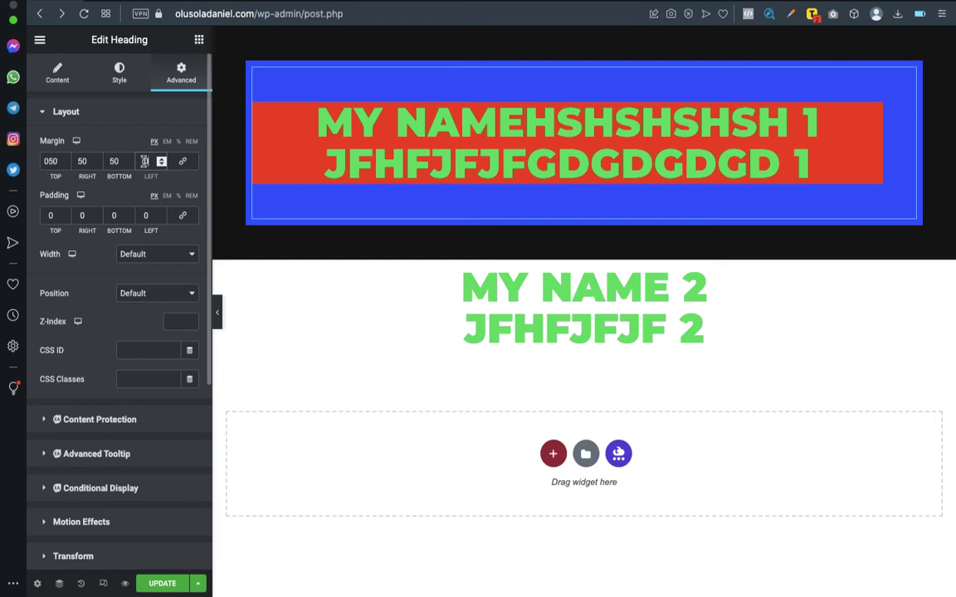
left_click(143, 160)
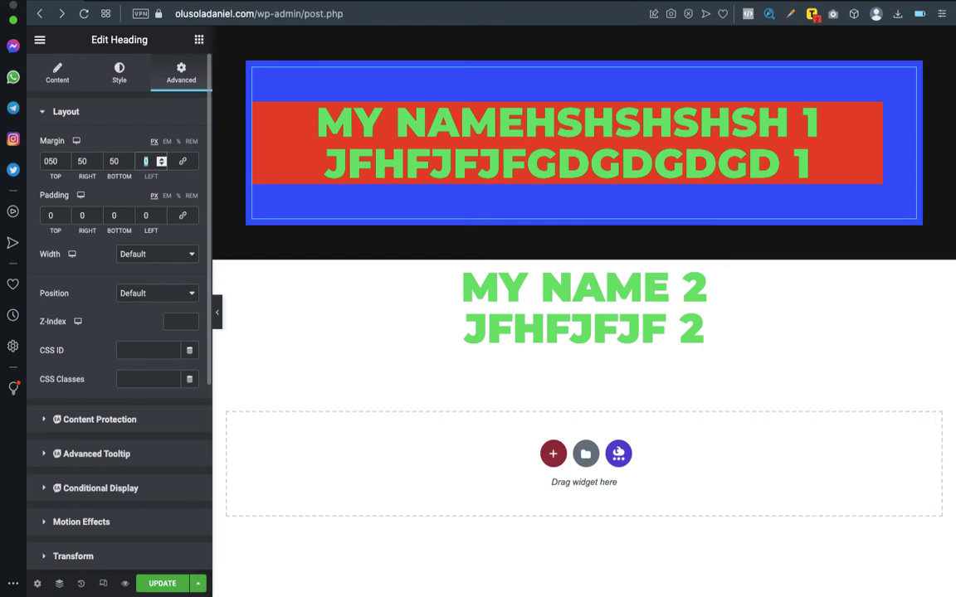
type("50")
left_click(218, 314)
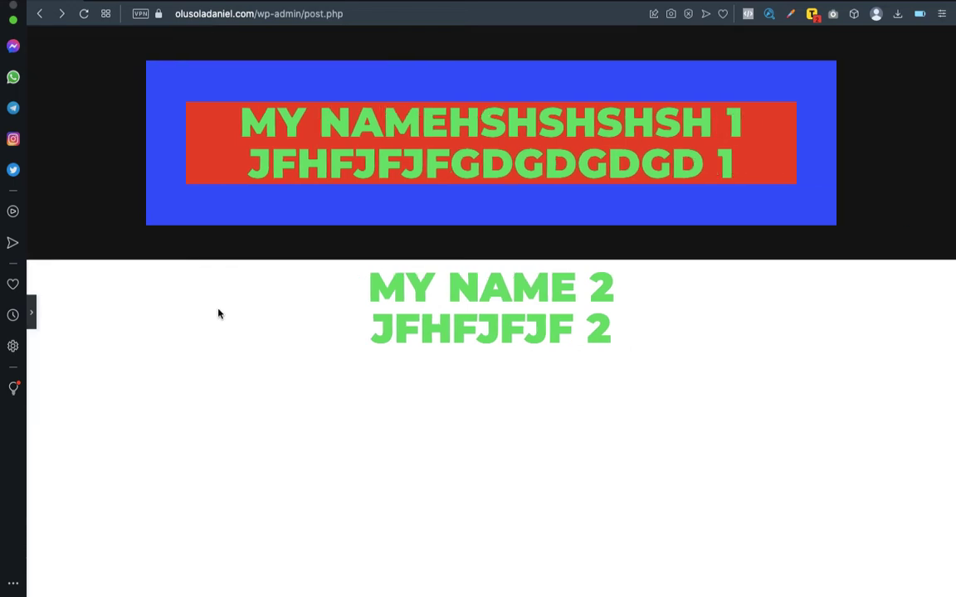
left_click(30, 313)
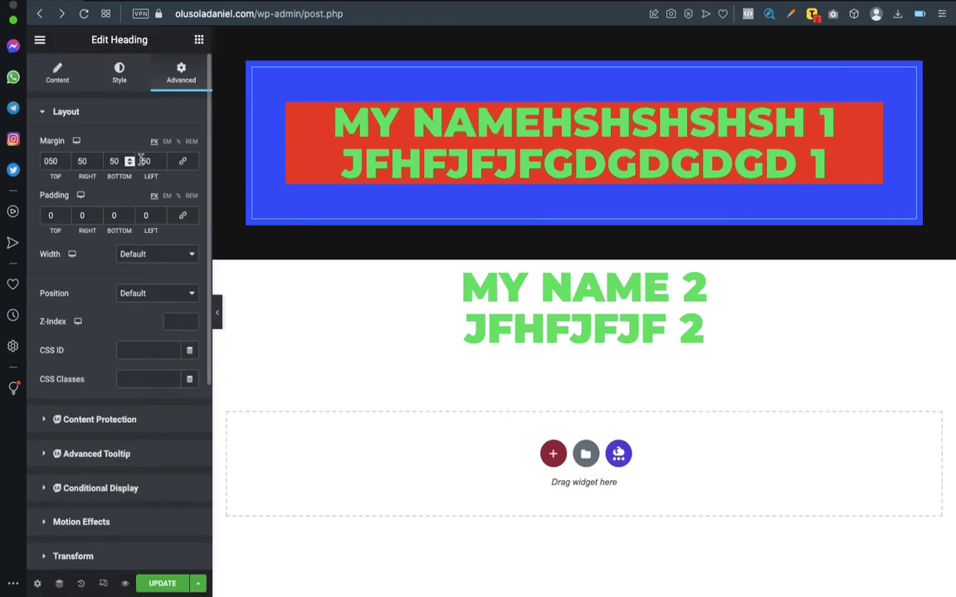
- Reset the first heading's left and right margins to 0
double_click(144, 162)
type("0")
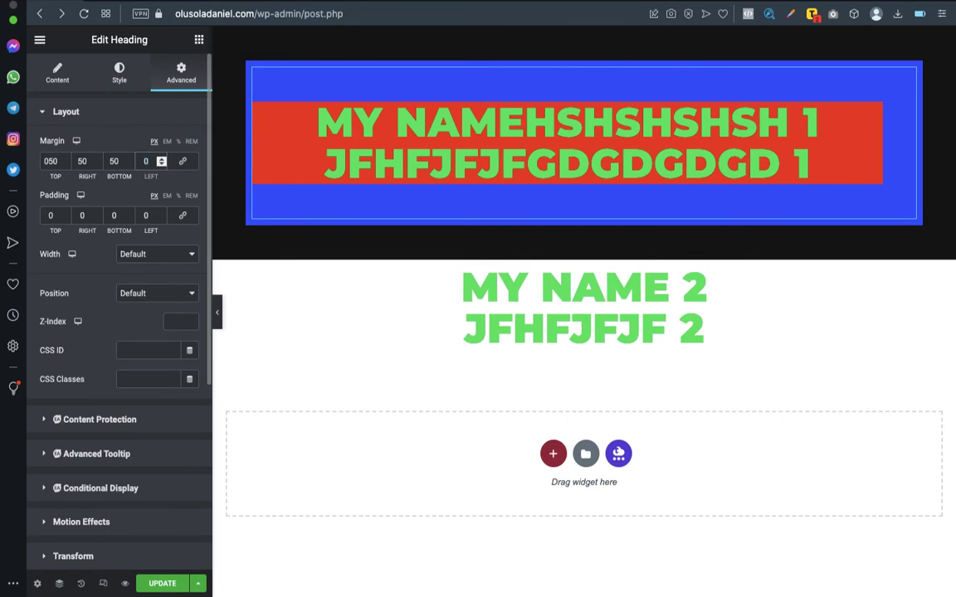
double_click(82, 161)
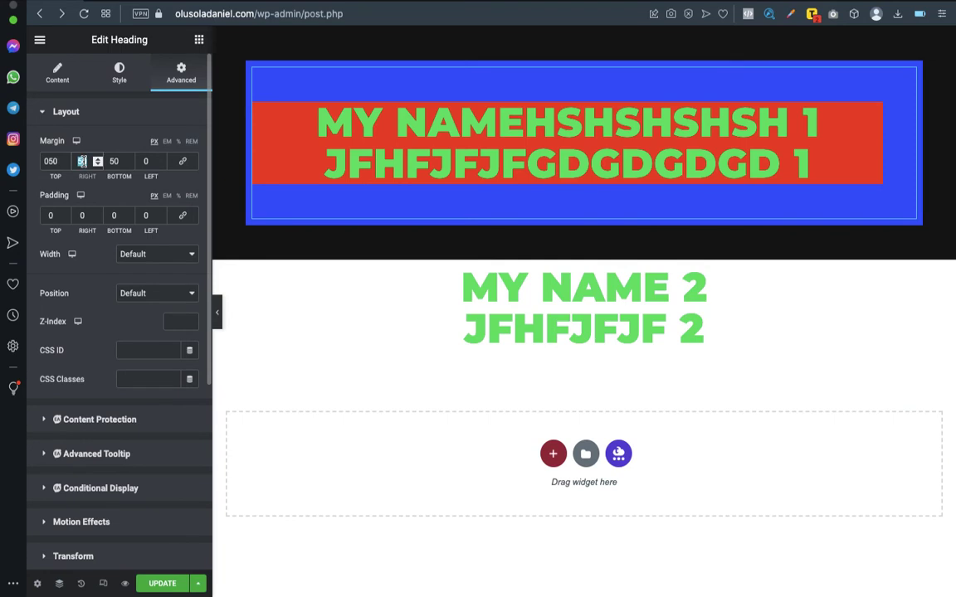
type("0")
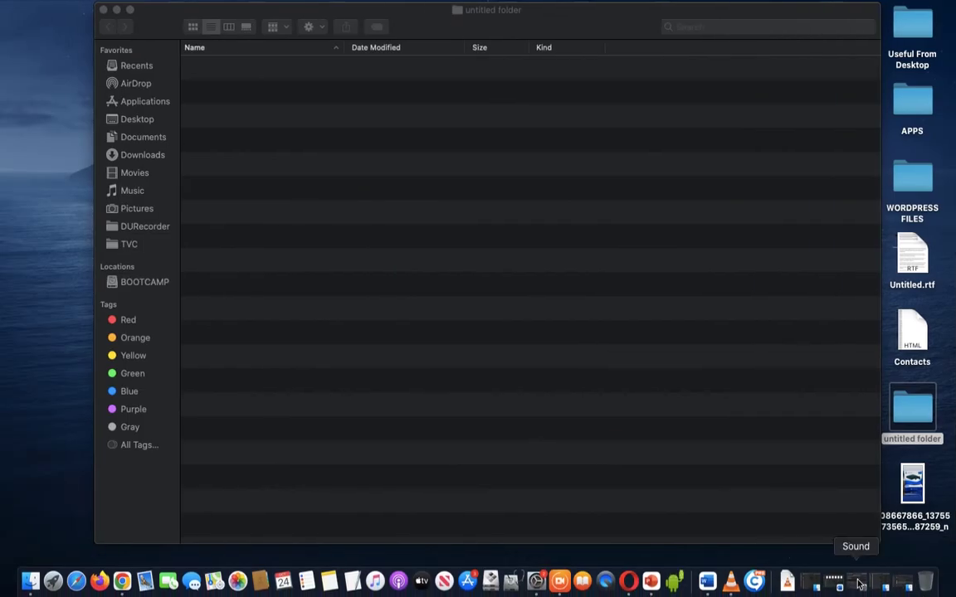
- Check the input device in the Mac's Sound settings, minimize that window and switch back to the Elementor editor
left_click(854, 585)
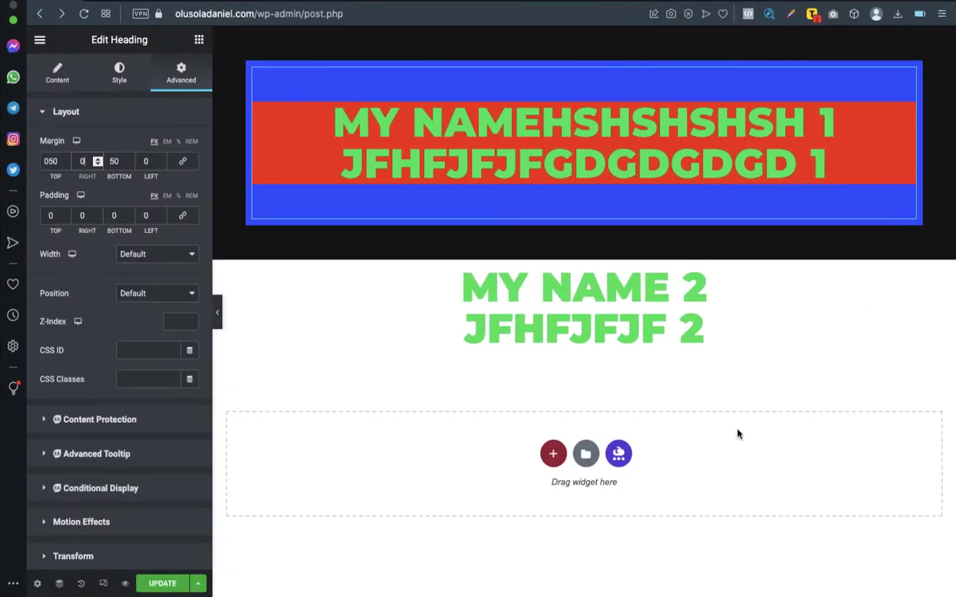
key("ctrl+Left")
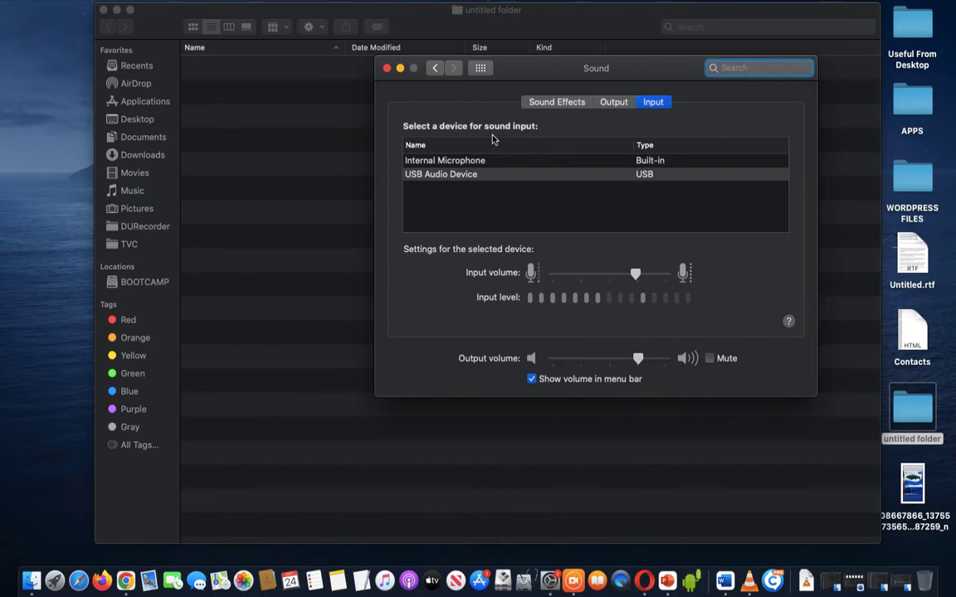
left_click(399, 68)
key("ctrl+Right")
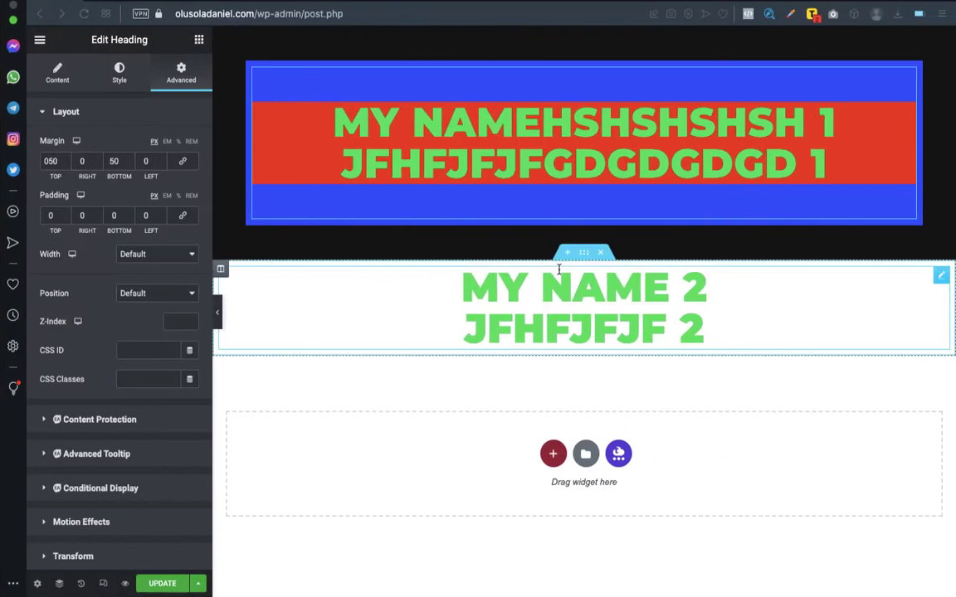
- Reset the first heading's top and bottom margins to 0
double_click(49, 161)
type("0")
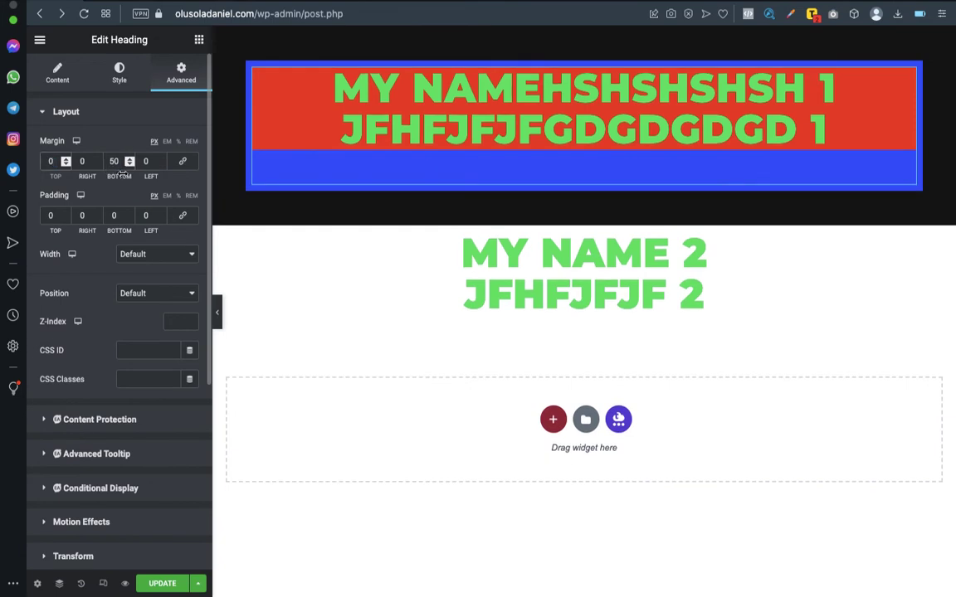
double_click(115, 162)
type("0")
- Set the first heading's top margin to -50 px
left_click(49, 160)
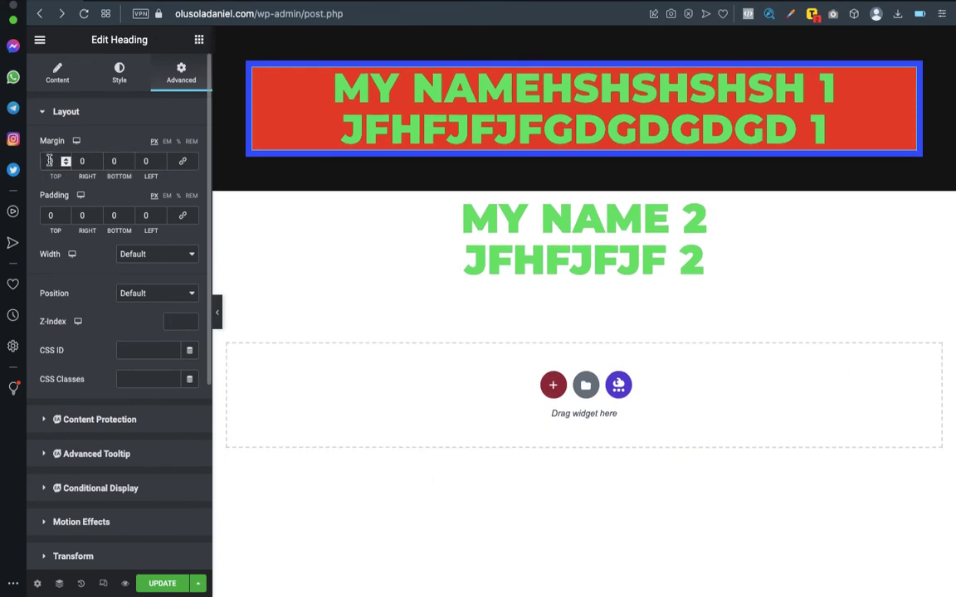
key("BackSpace")
left_click_drag(52, 163, 128, 135)
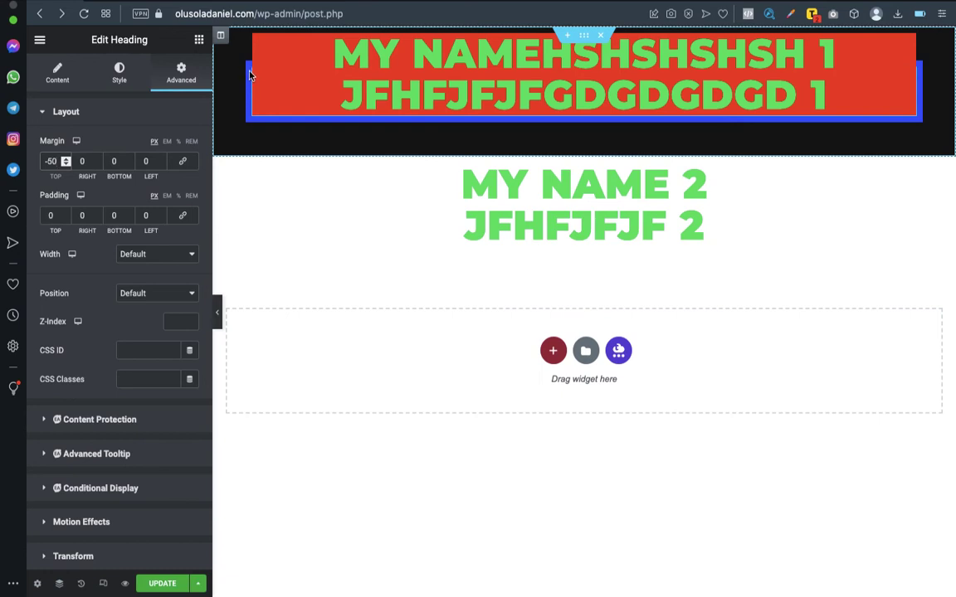
double_click(52, 161)
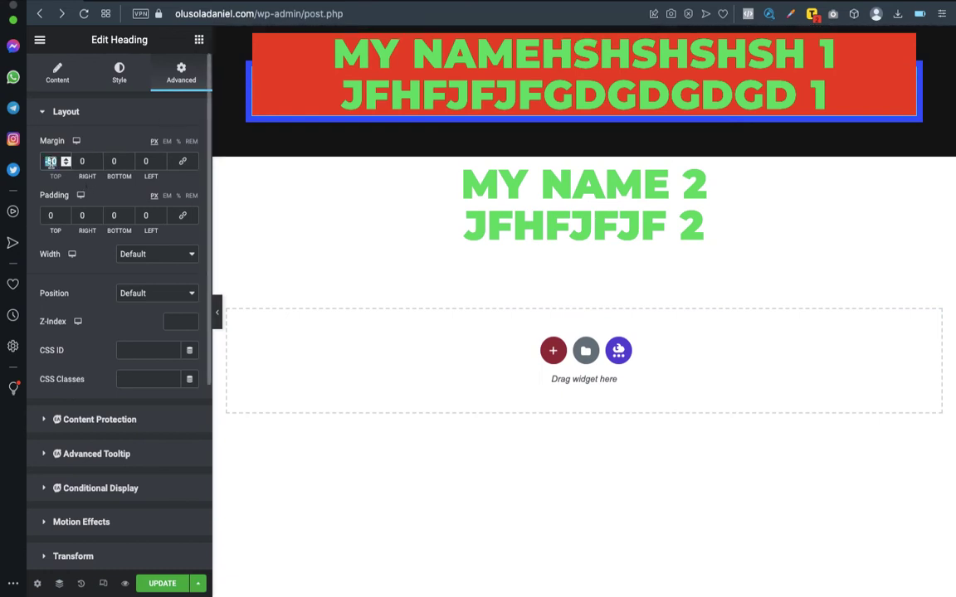
type("-50")
- Link the first heading's margin values so that -50 px applies to all four sides
left_click(183, 162)
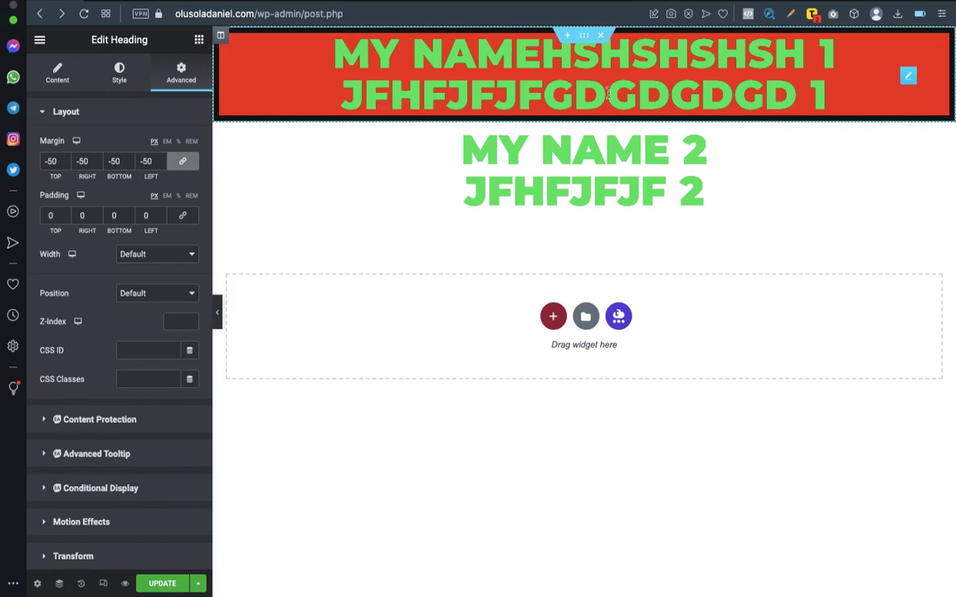
left_click(182, 161)
left_click(183, 161)
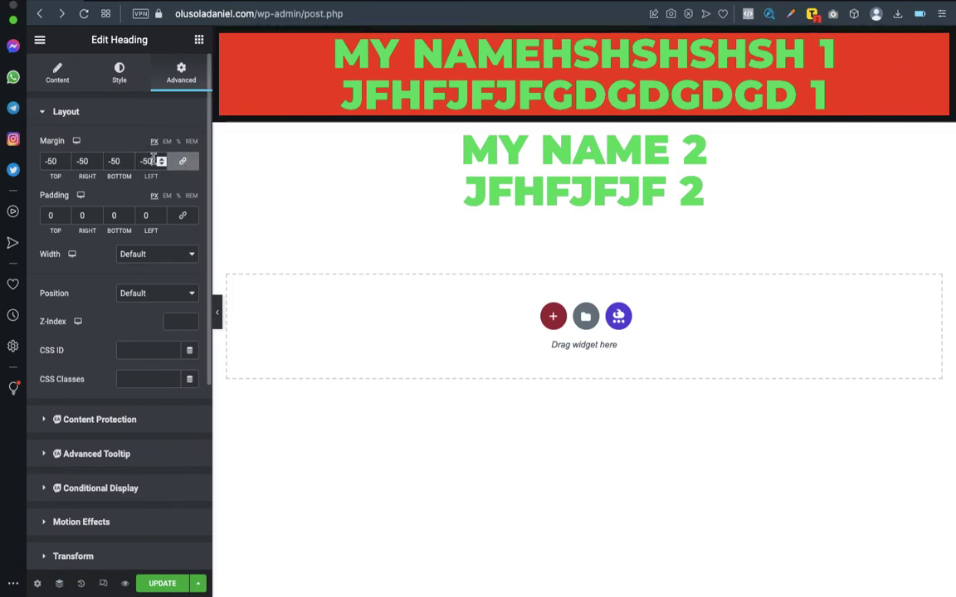
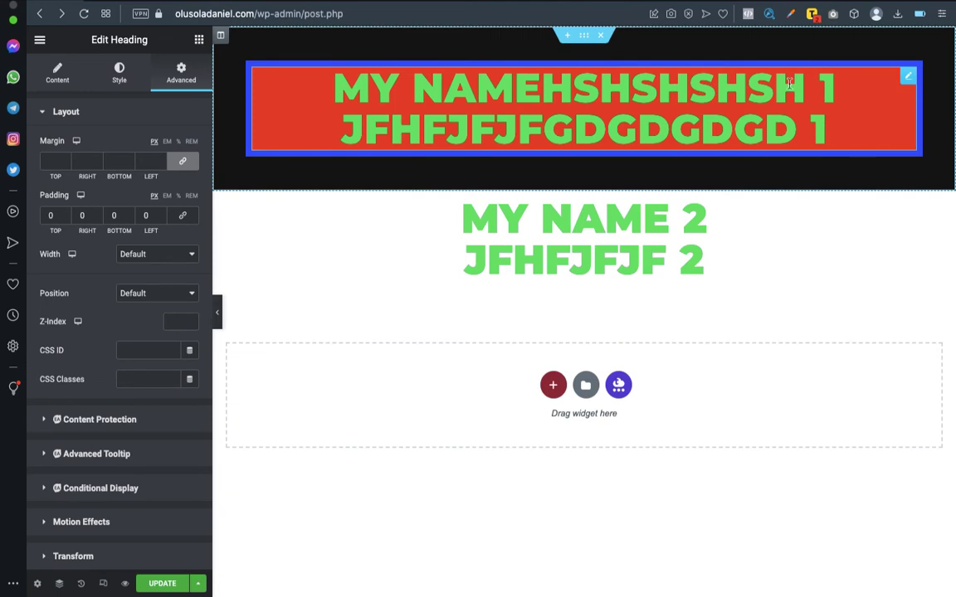
- Clear the margin values of the column that holds the first heading
mouse_move(773, 87)
left_mouse_down()
mouse_move(620, 102)
mouse_move(543, 98)
left_mouse_up()
left_click(222, 37)
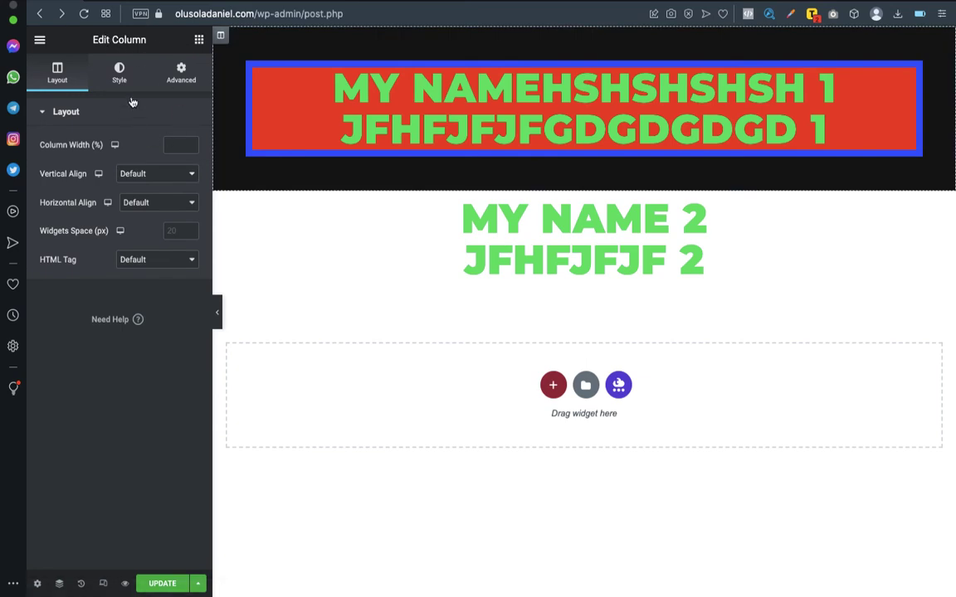
left_click(182, 73)
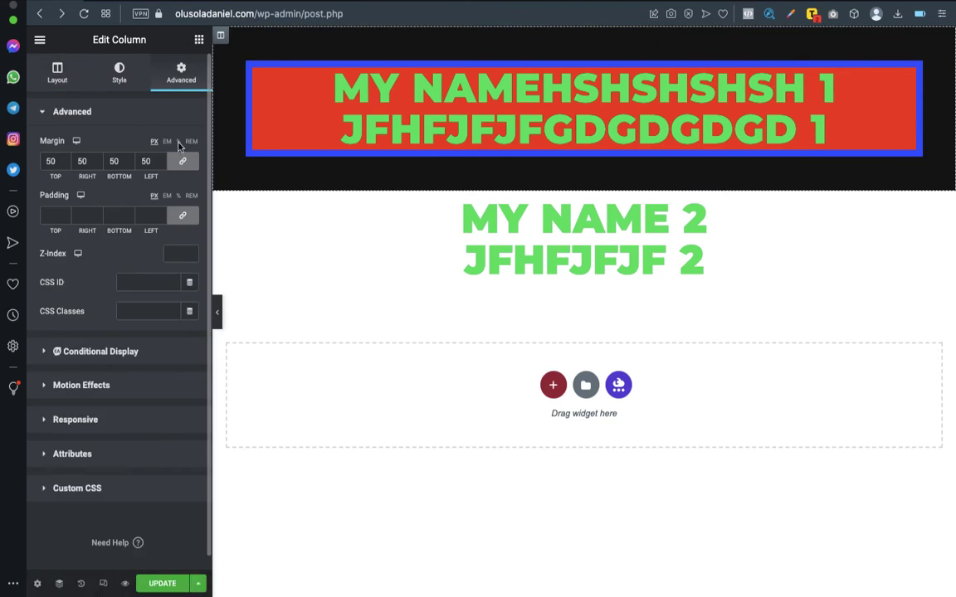
double_click(49, 163)
key("BackSpace")
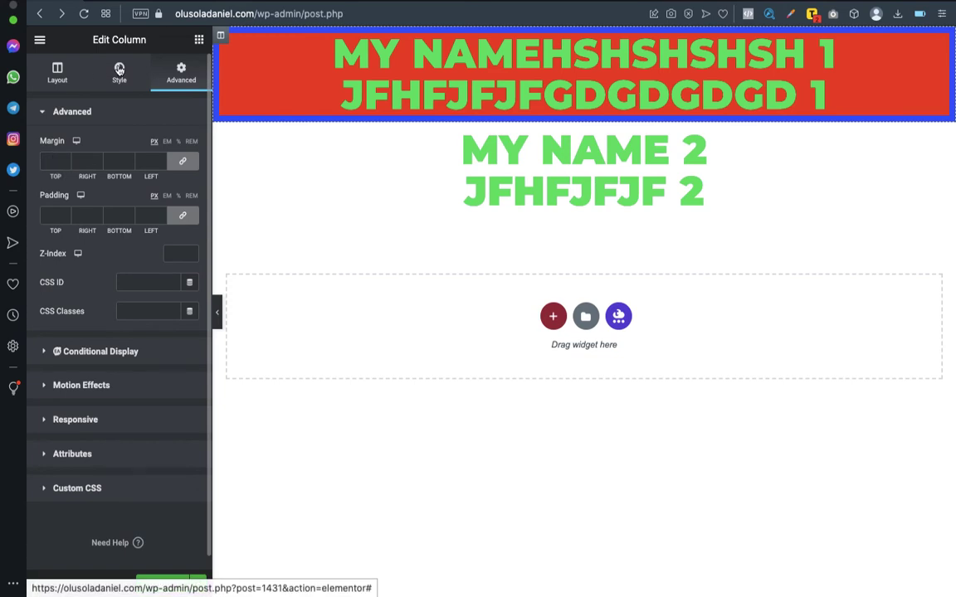
- Set the column's margin to 50 px on all four sides and reset it to 0
left_click(120, 70)
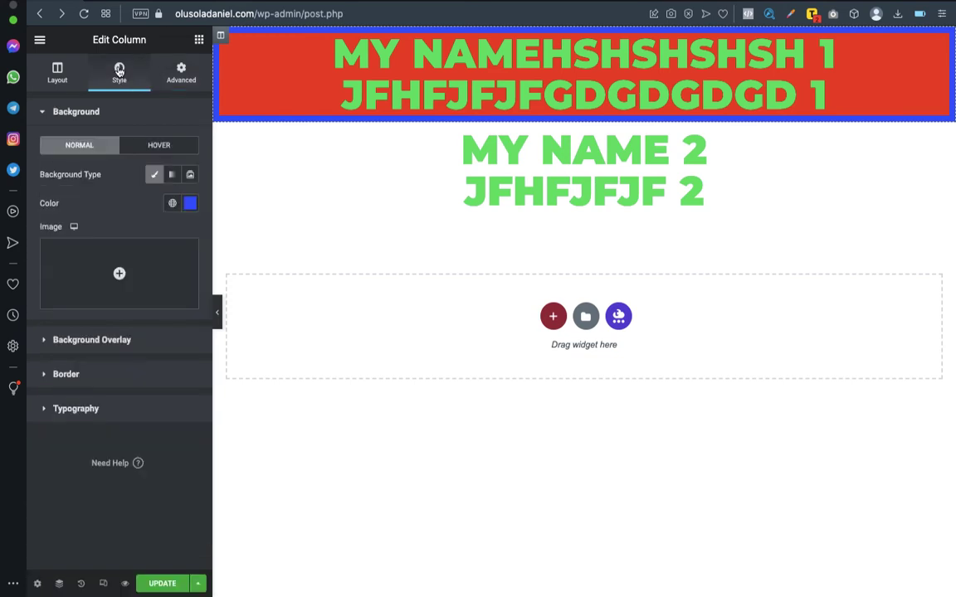
left_click(179, 75)
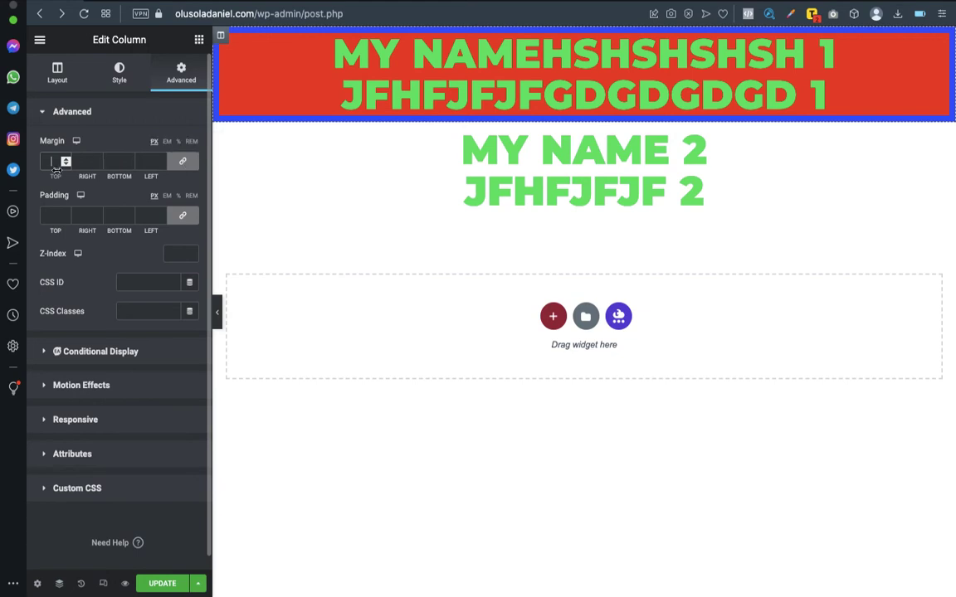
type("50")
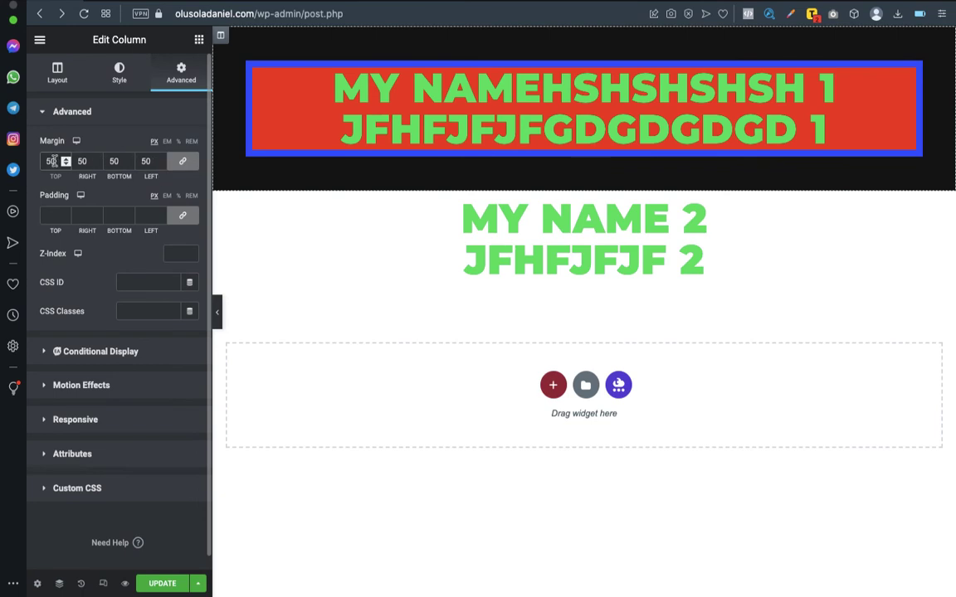
key("BackSpace")
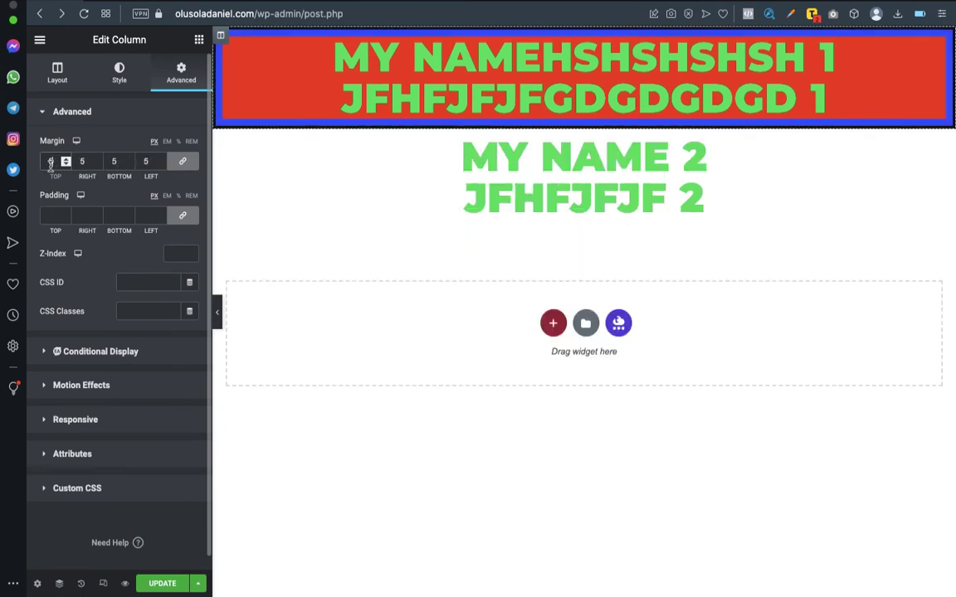
key("BackSpace")
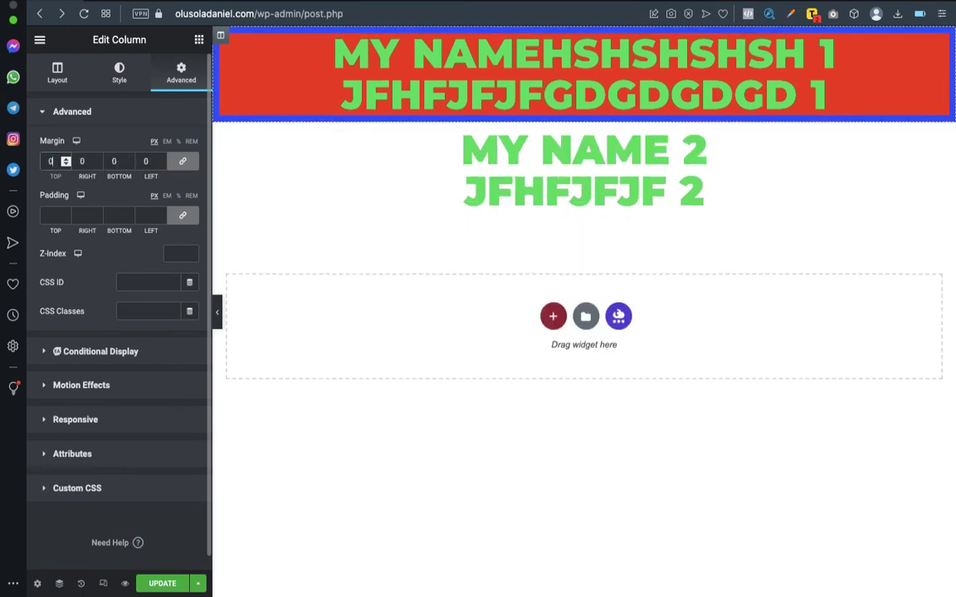
- Unlink the column's margin values, set only the top margin to 50 px, and relink them to apply 50 px to all sides
left_click(184, 162)
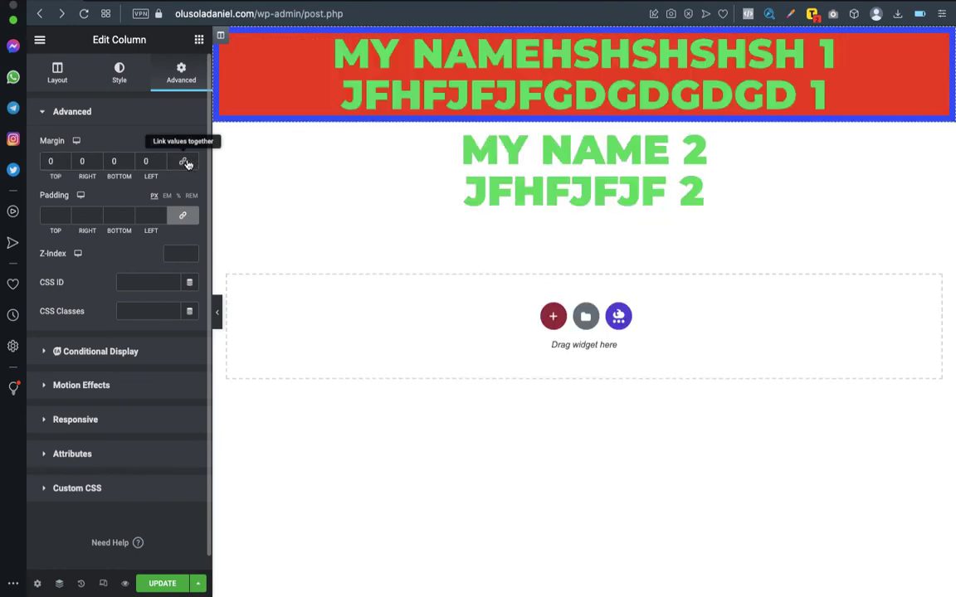
double_click(52, 161)
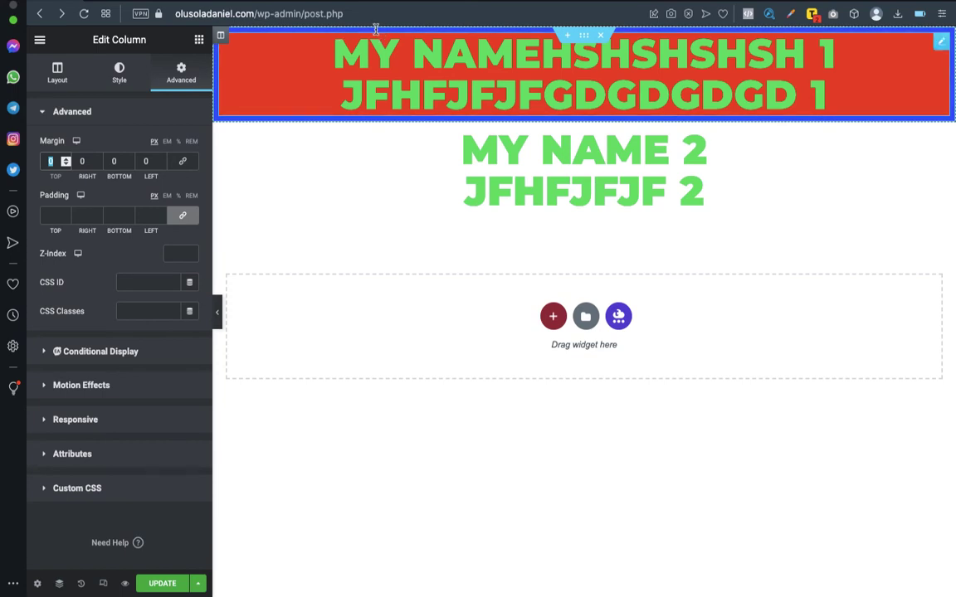
left_click(584, 36)
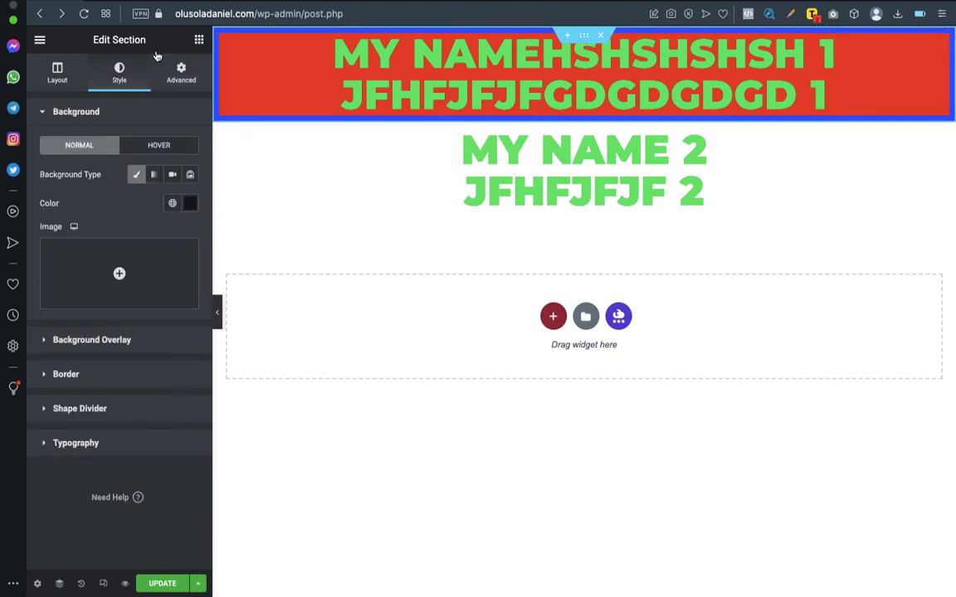
left_click(220, 37)
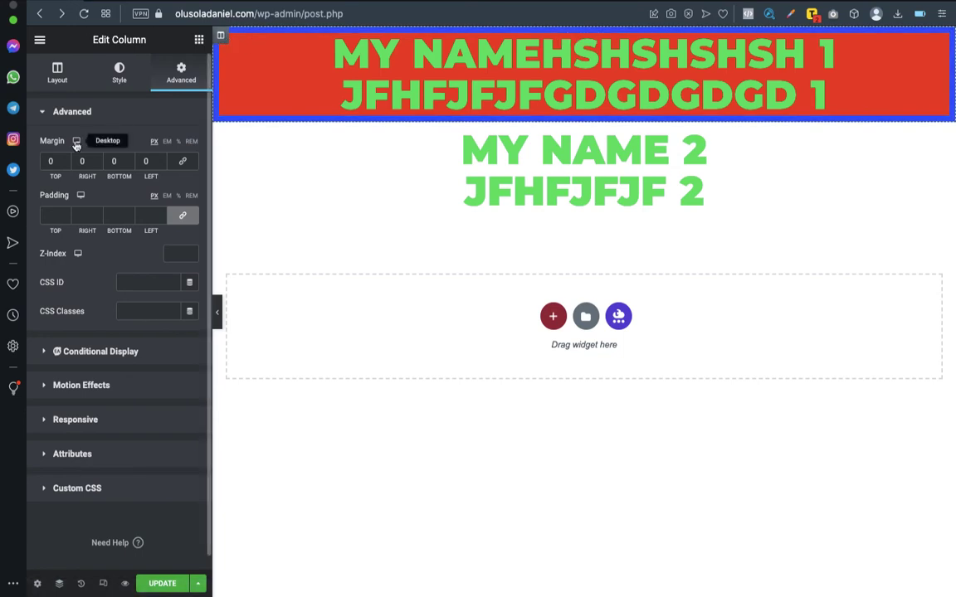
type("50")
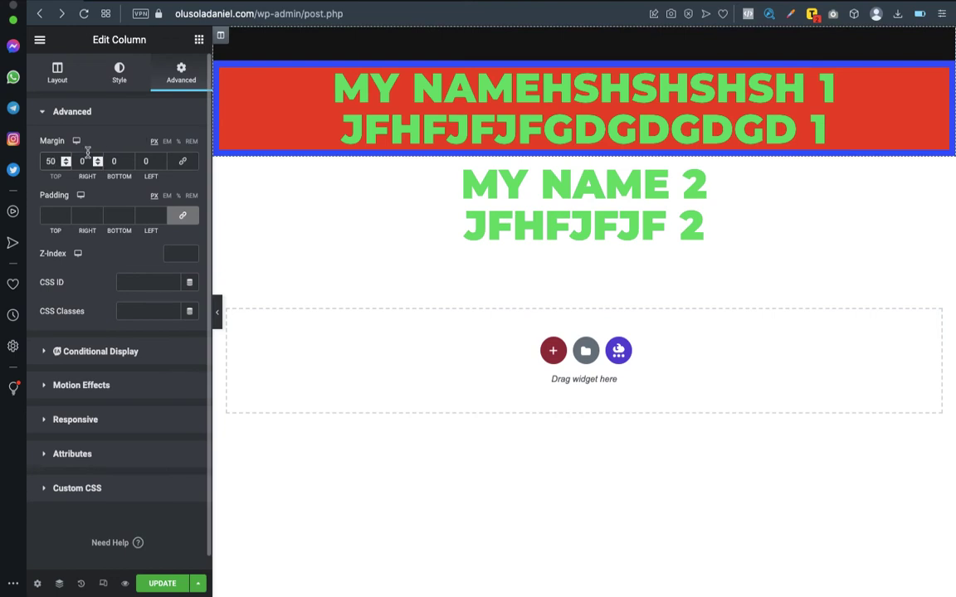
left_click(183, 162)
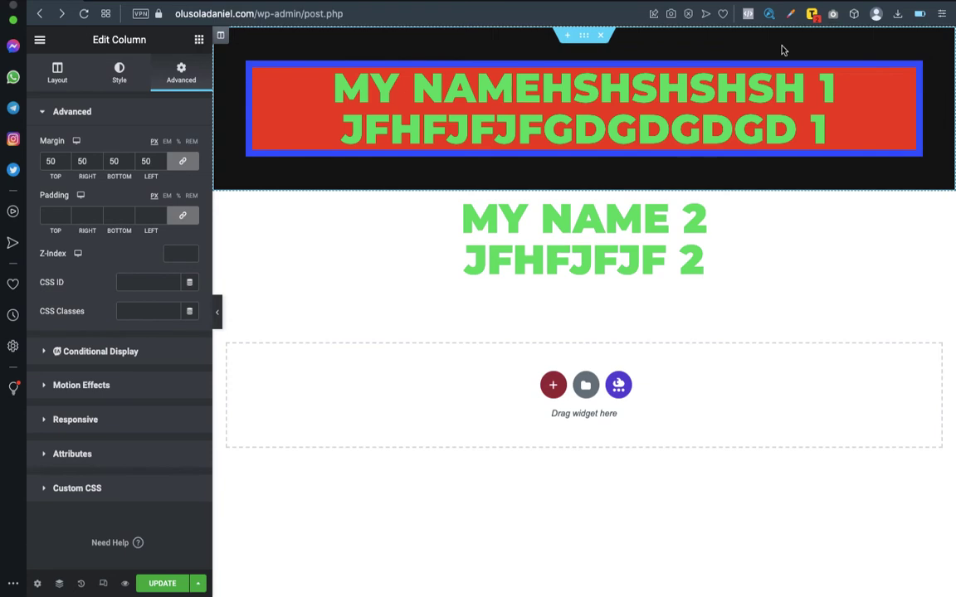
- Review the first heading's text, style and advanced settings, down to its background color
left_click(909, 79)
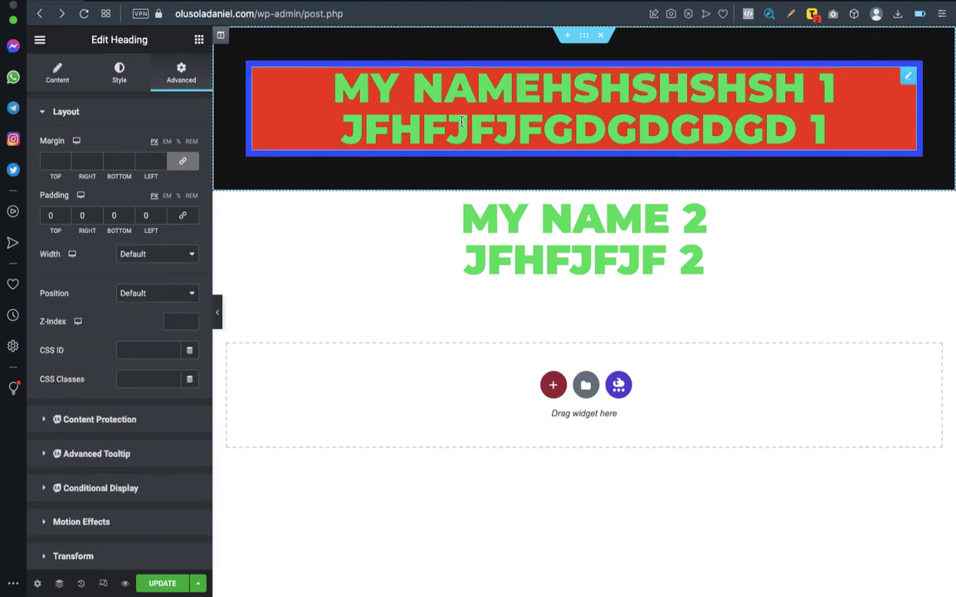
left_click(121, 75)
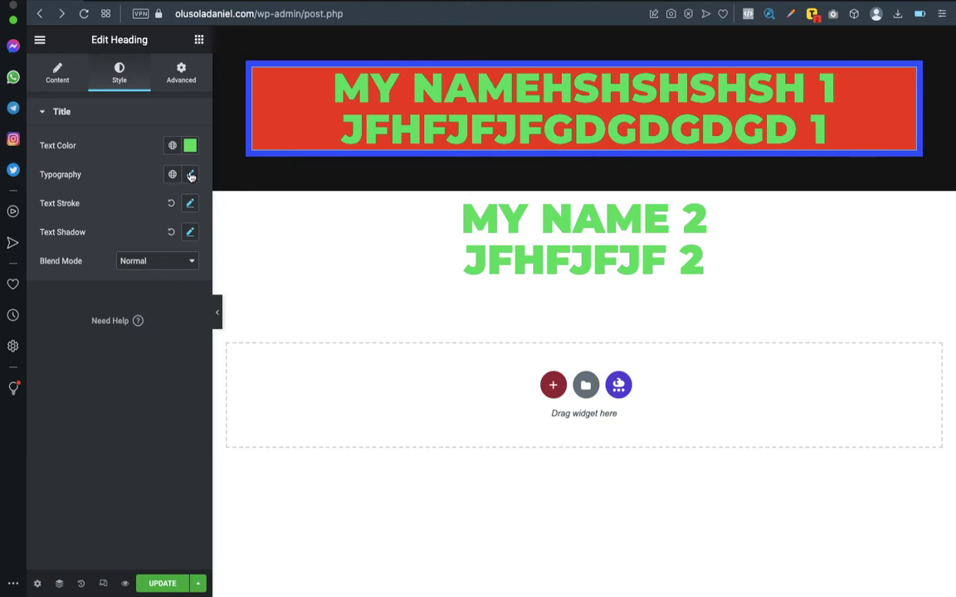
left_click(65, 76)
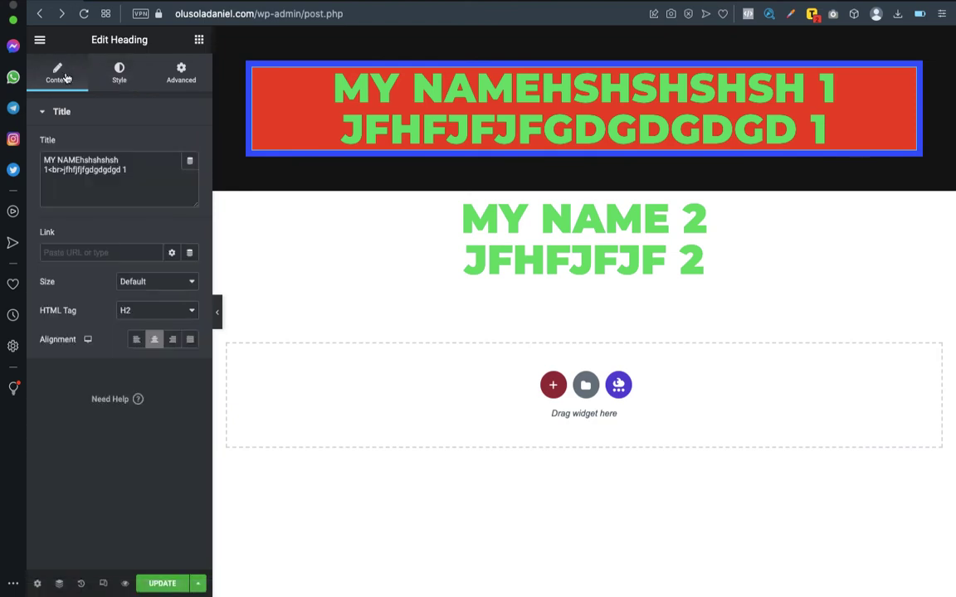
left_click(119, 75)
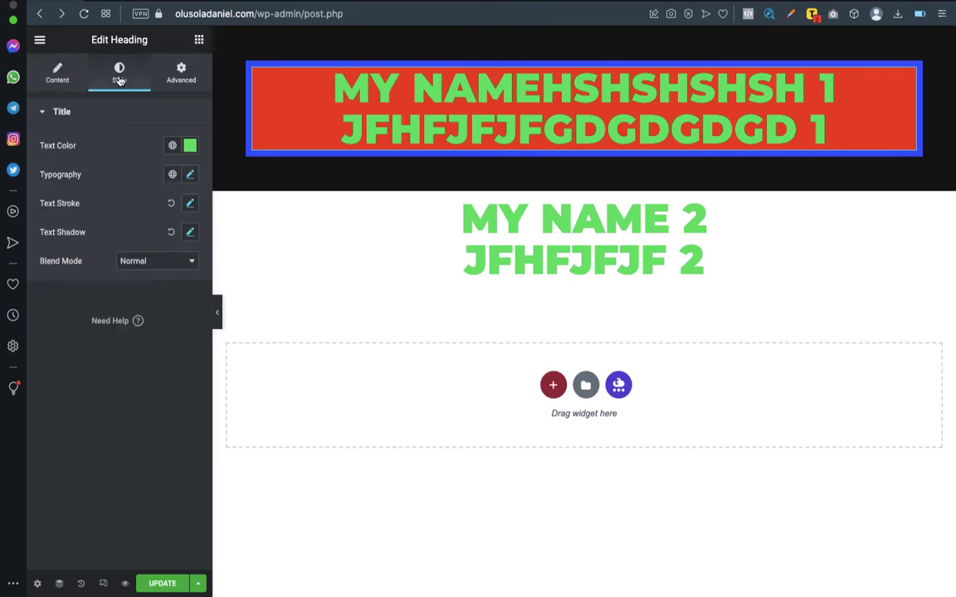
left_click(183, 76)
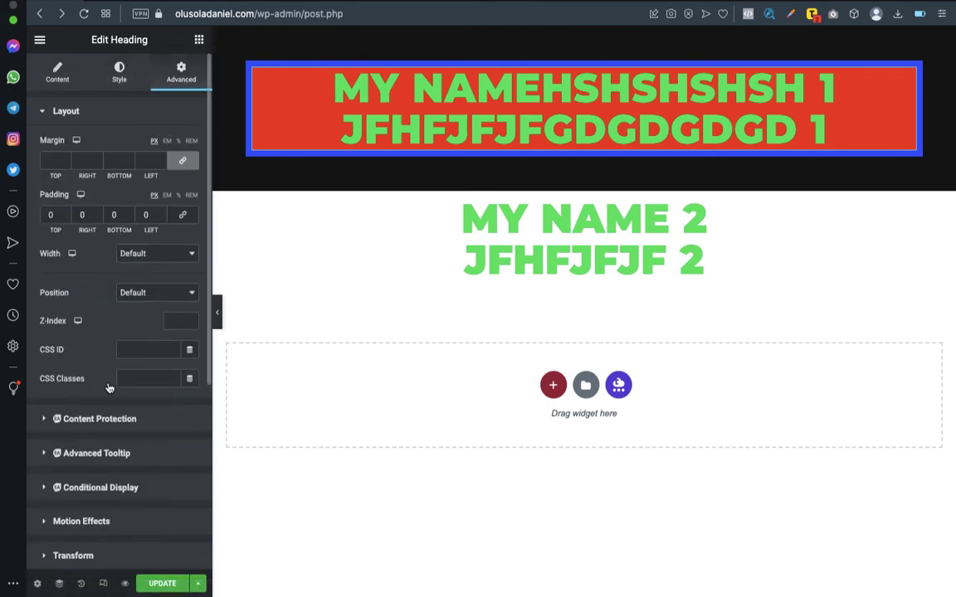
scroll(106, 386, "down", 5)
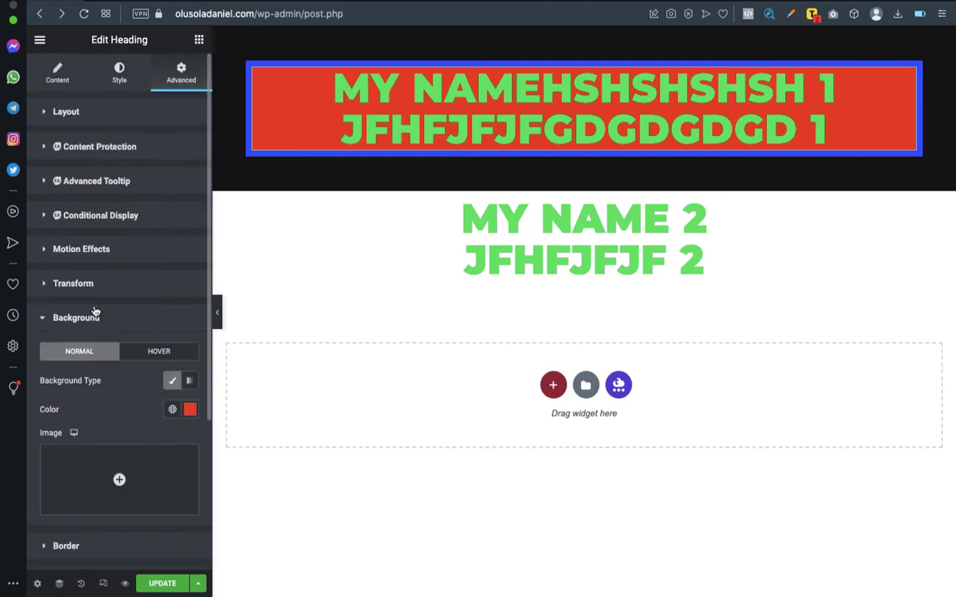
scroll(107, 365, "down", 2)
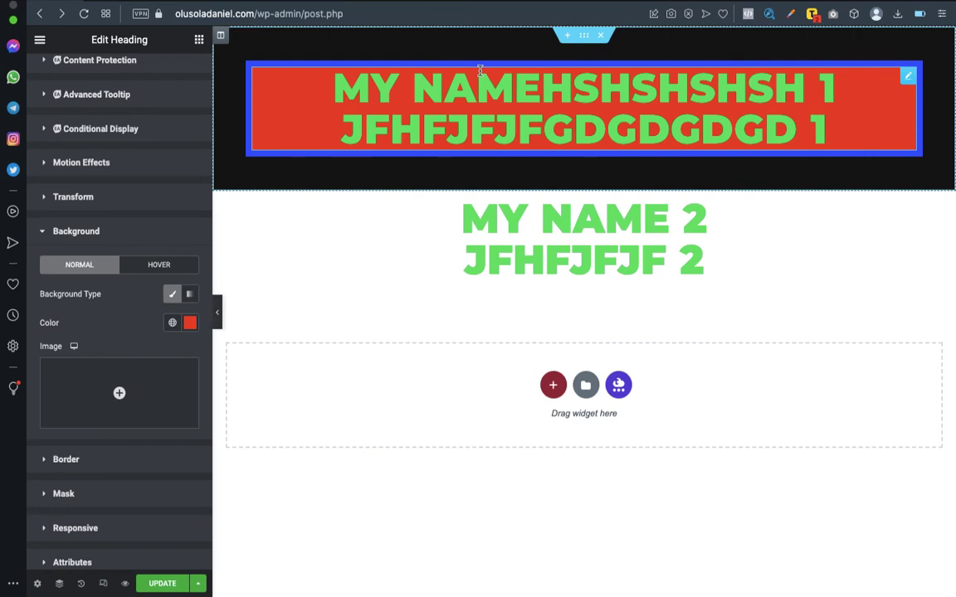
- Apply a -50 px margin to all four sides of the column and clear the margin values again
left_click(221, 37)
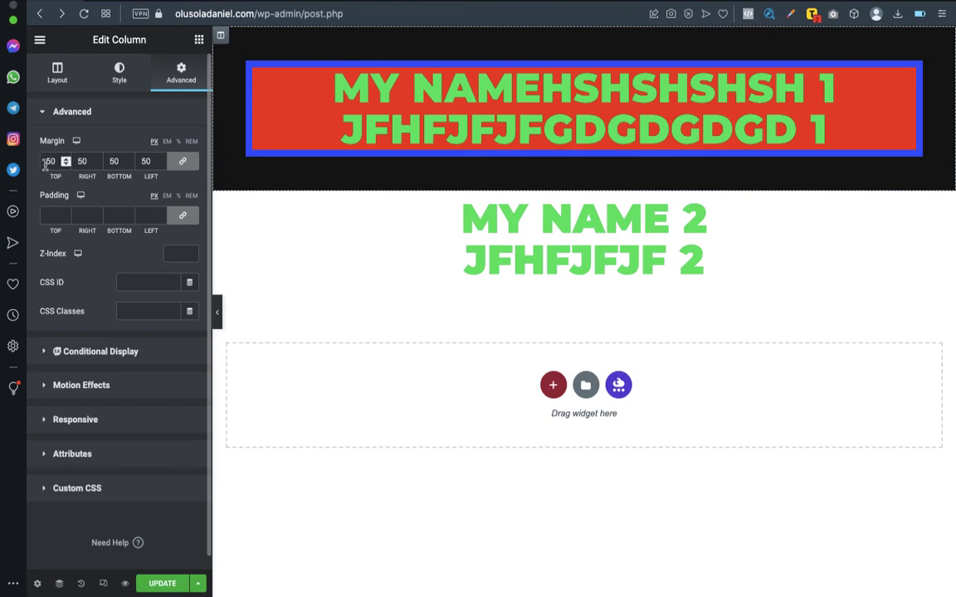
type("-")
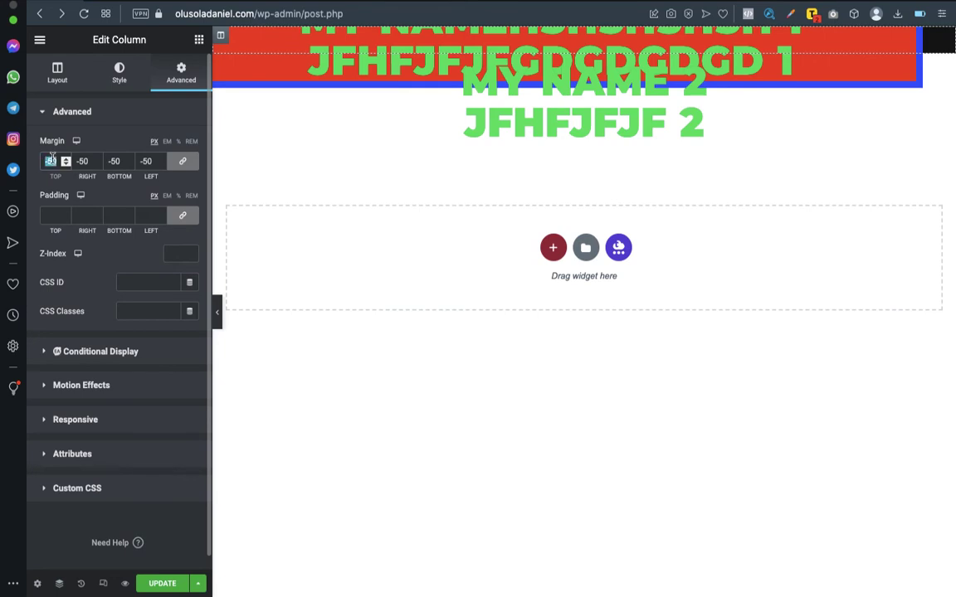
key("BackSpace")
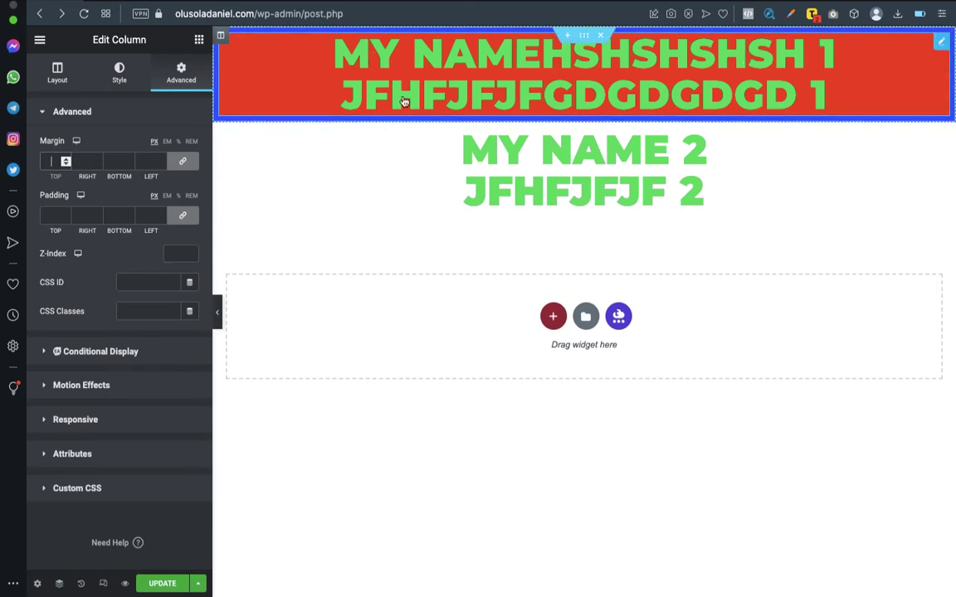
- Open the first heading's typography settings, try a font size of 63 px and set it back to 60 px
left_click(299, 66)
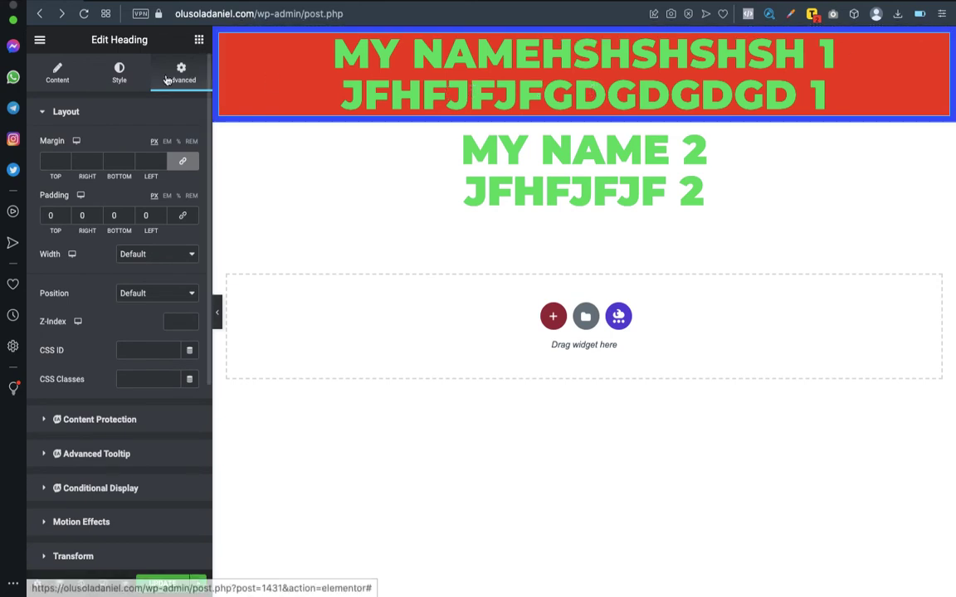
left_click(120, 78)
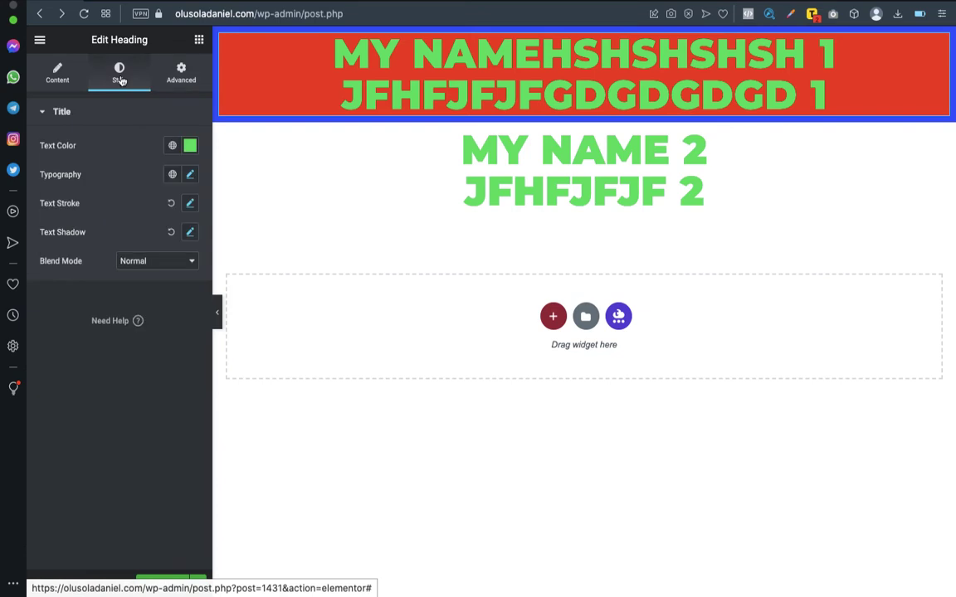
left_click(190, 174)
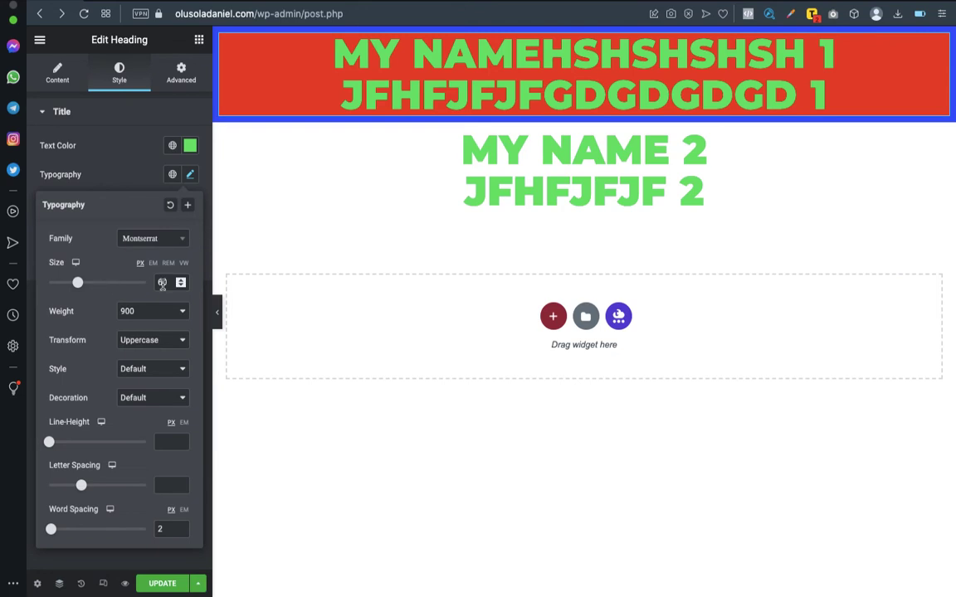
mouse_move(77, 283)
left_mouse_down()
mouse_move(96, 284)
mouse_move(81, 285)
left_mouse_up()
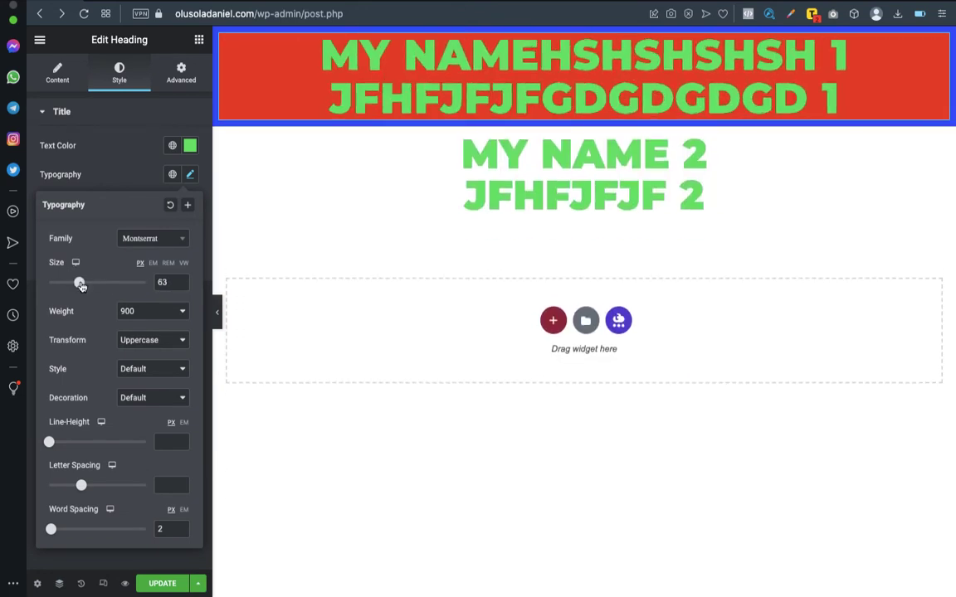
double_click(162, 283)
type("60")
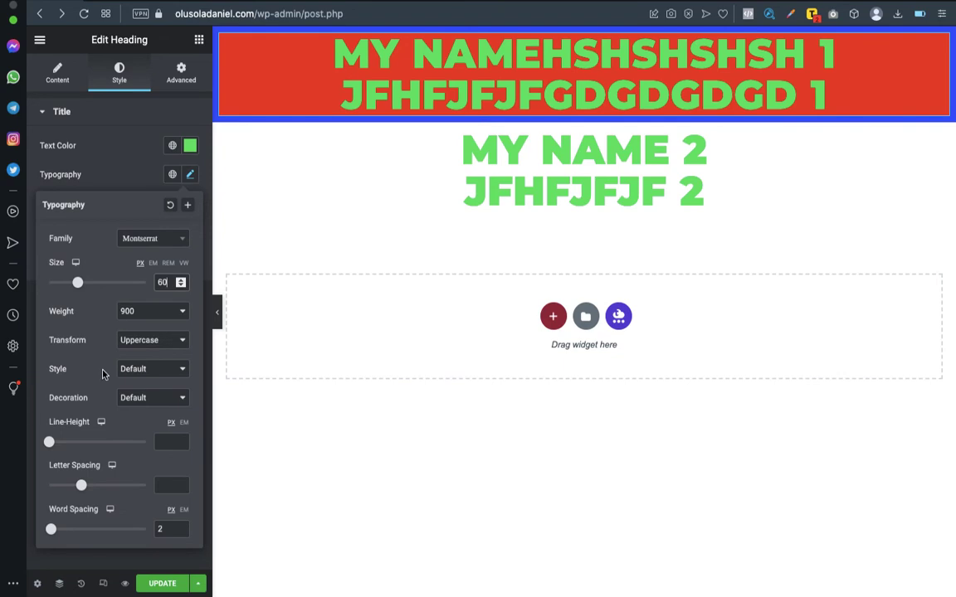
- Set the first heading's line height to 74 px, after trying 100 px, and its word spacing to 42 px
left_click(50, 442)
left_click_drag(50, 443, 165, 460)
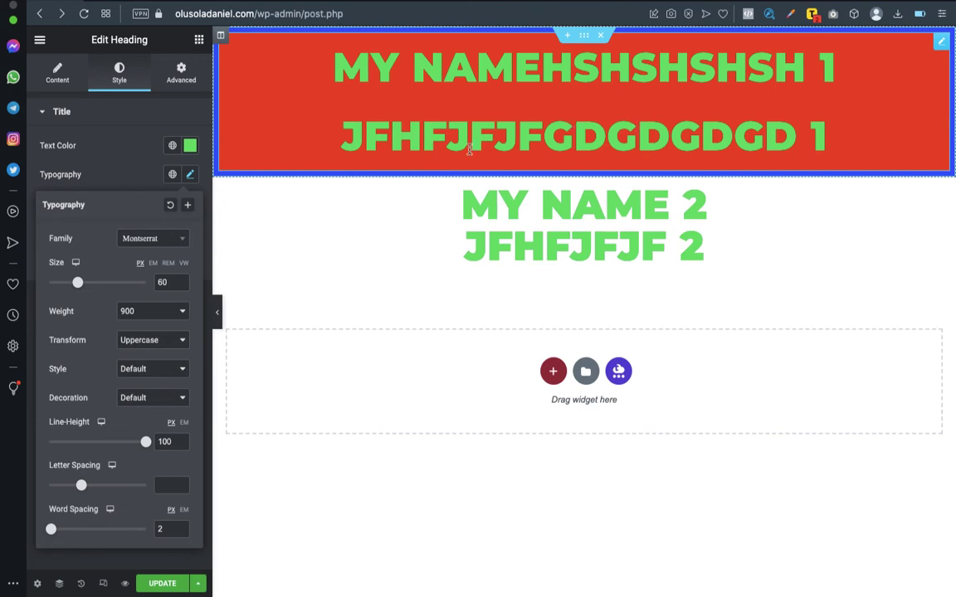
left_click_drag(144, 441, 119, 447)
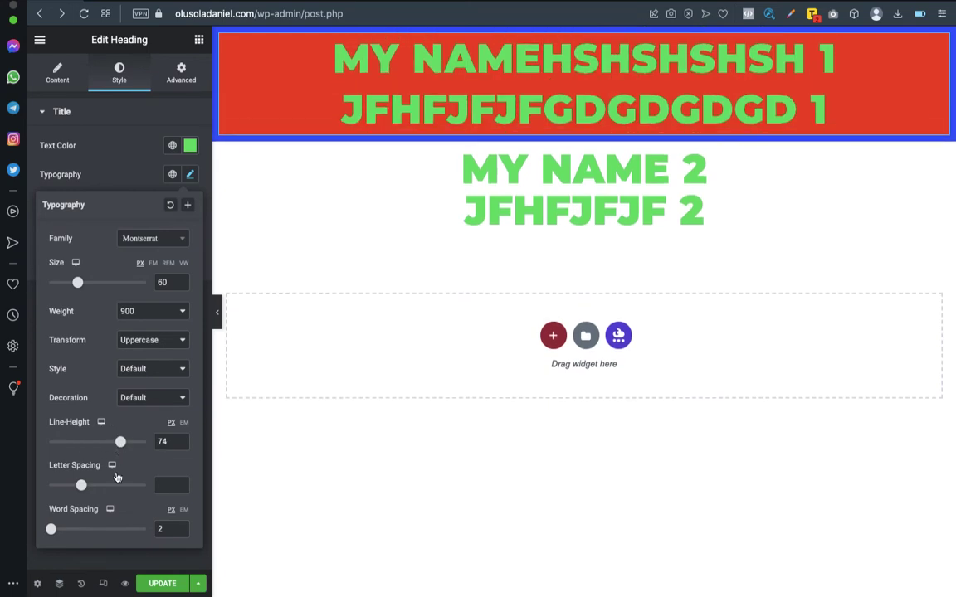
left_click_drag(52, 529, 92, 529)
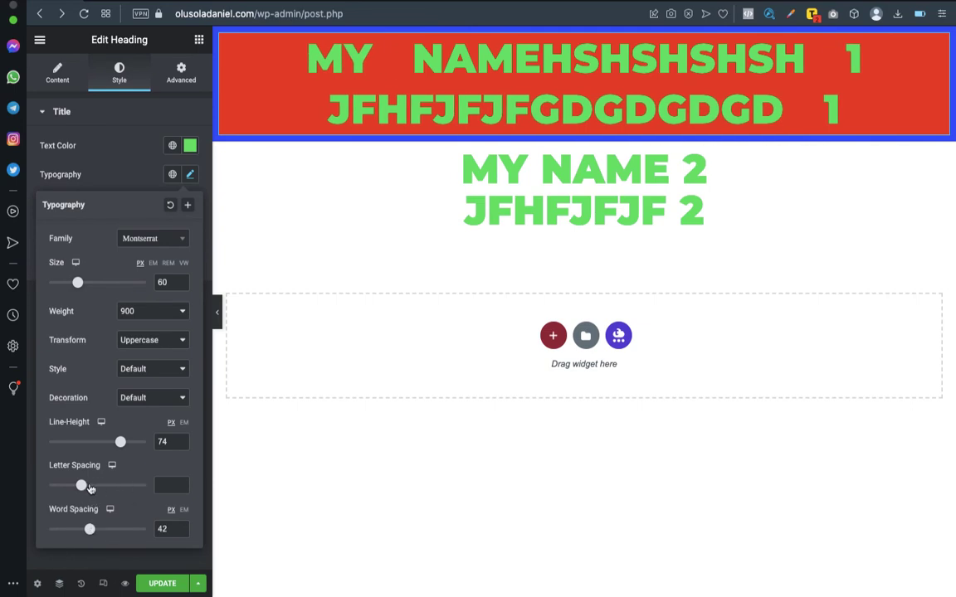
- Try a letter spacing of 6.3 on the first heading and clear the value
left_click(123, 488)
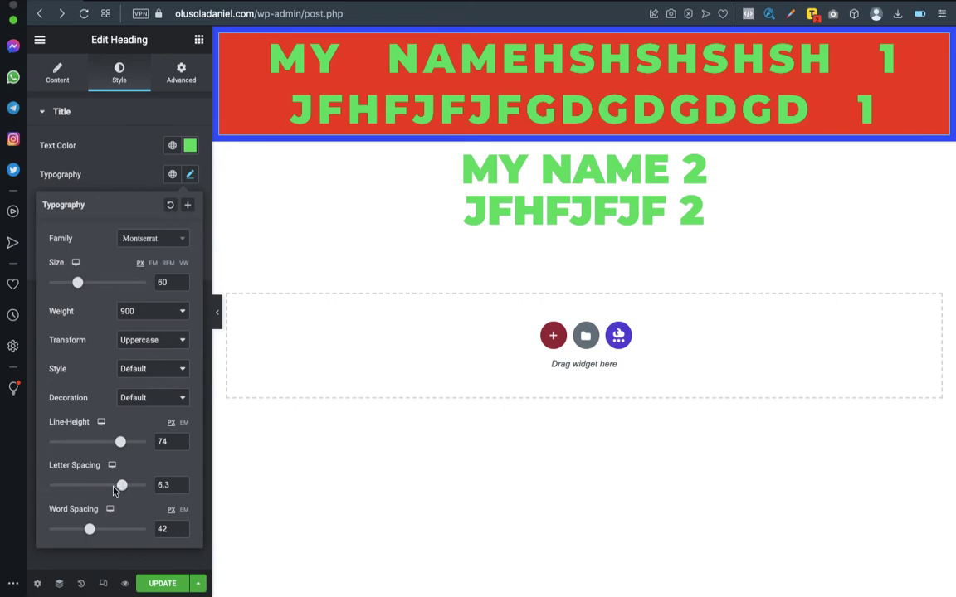
left_click(98, 484)
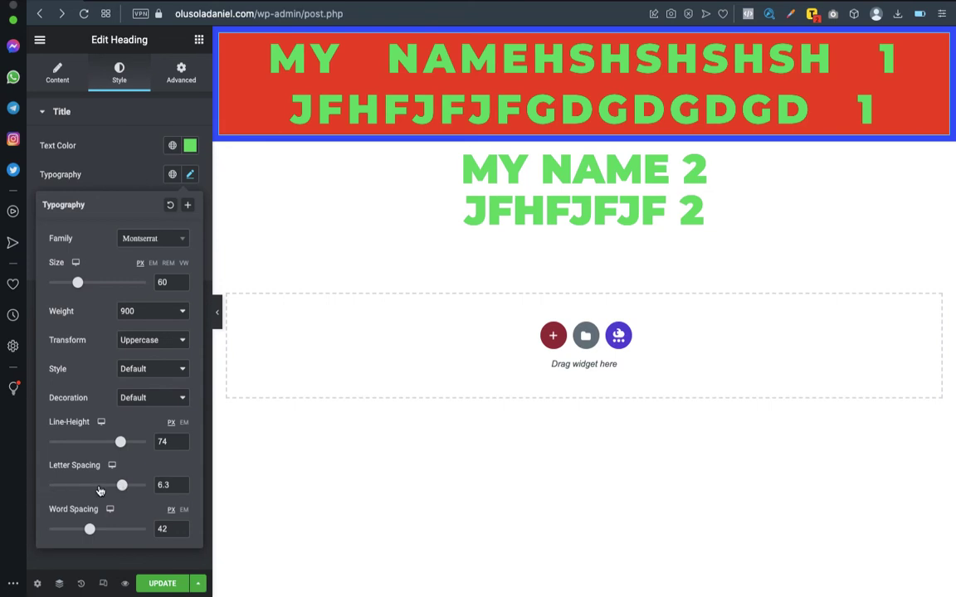
double_click(164, 484)
key("BackSpace")
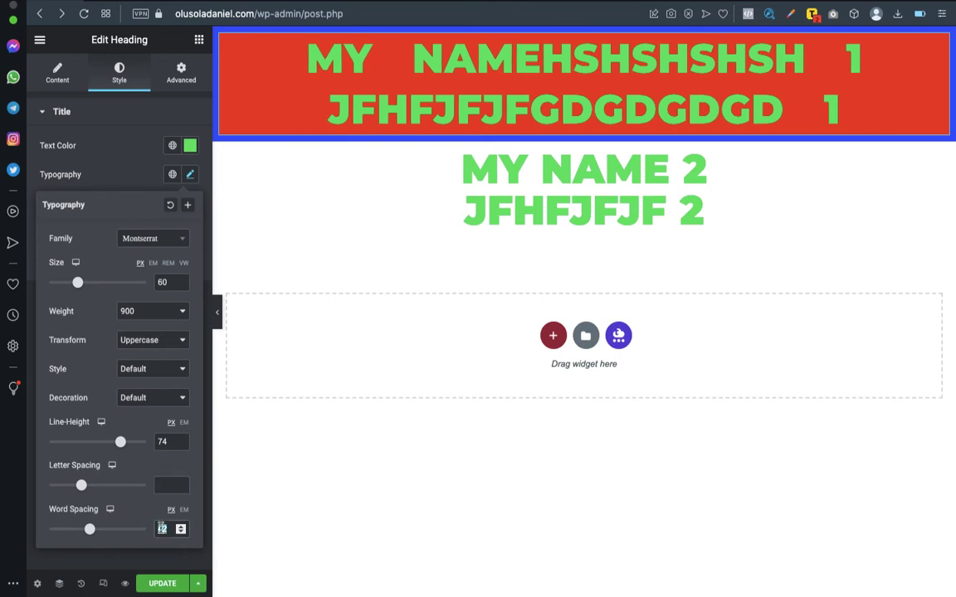
- Clear the first heading's word spacing and line height values and update the page
key("BackSpace")
double_click(163, 441)
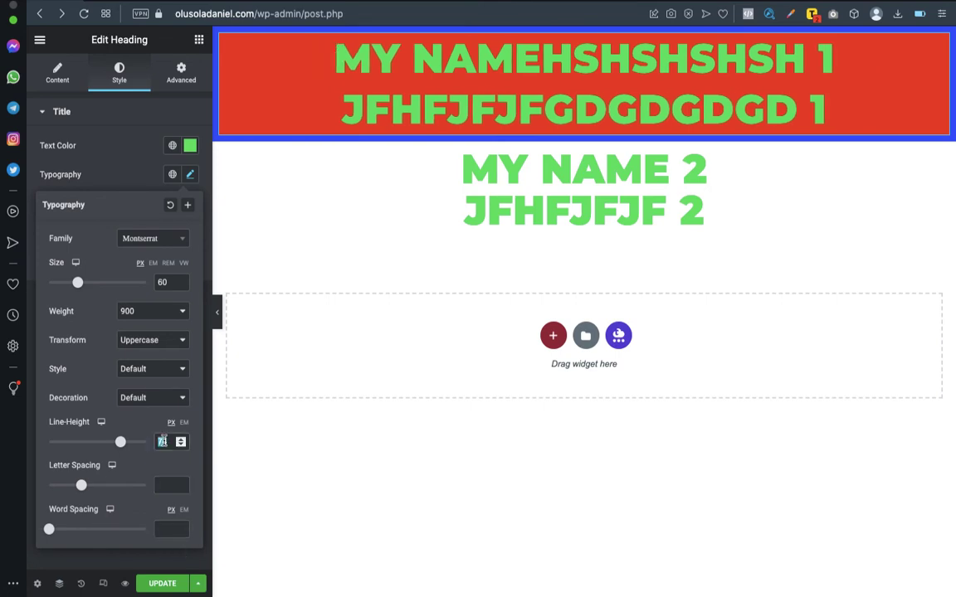
key("BackSpace")
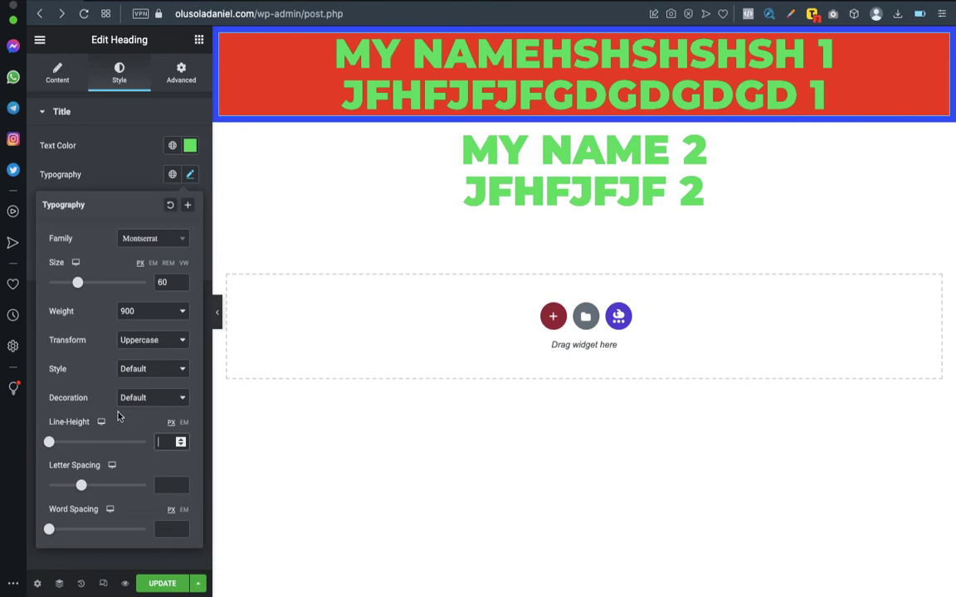
left_click(160, 585)
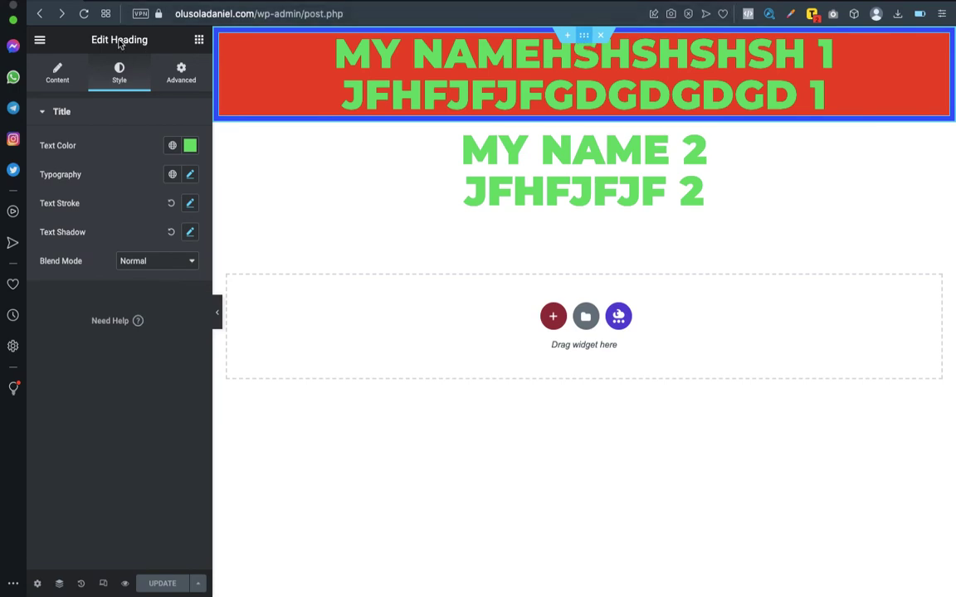
- Open the settings of the first section, its column and its heading in turn
left_click(584, 35)
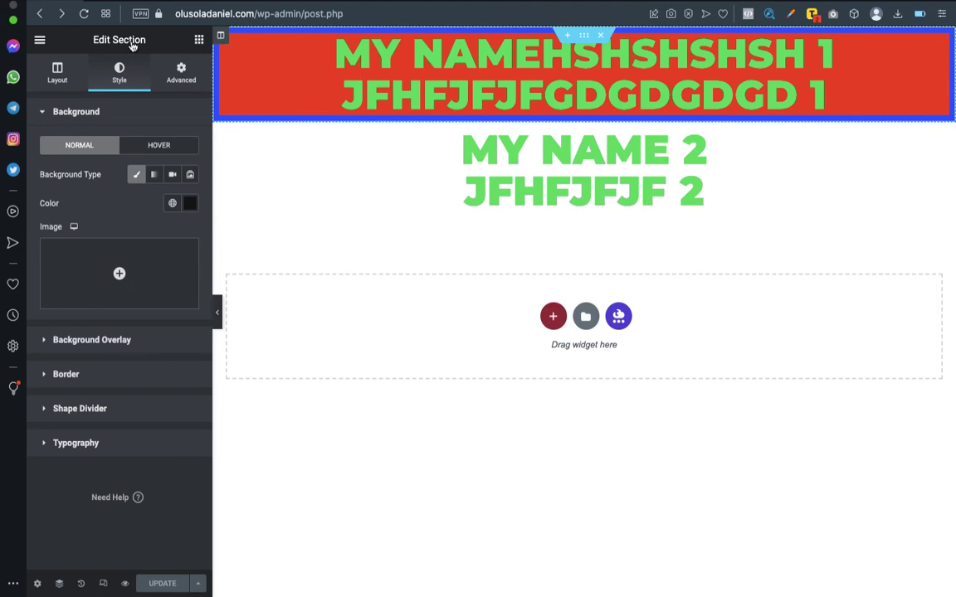
left_click(261, 86)
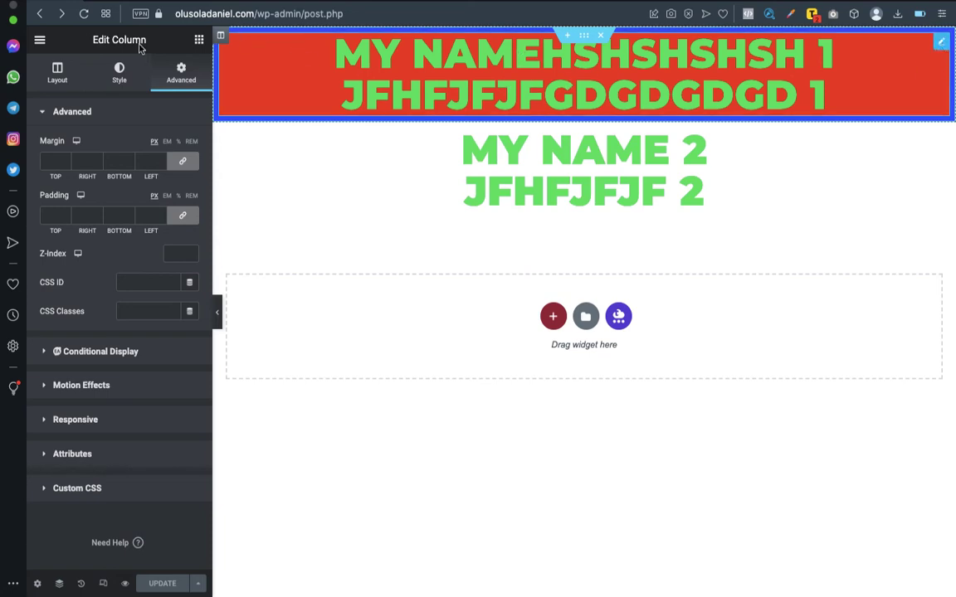
left_click(356, 107)
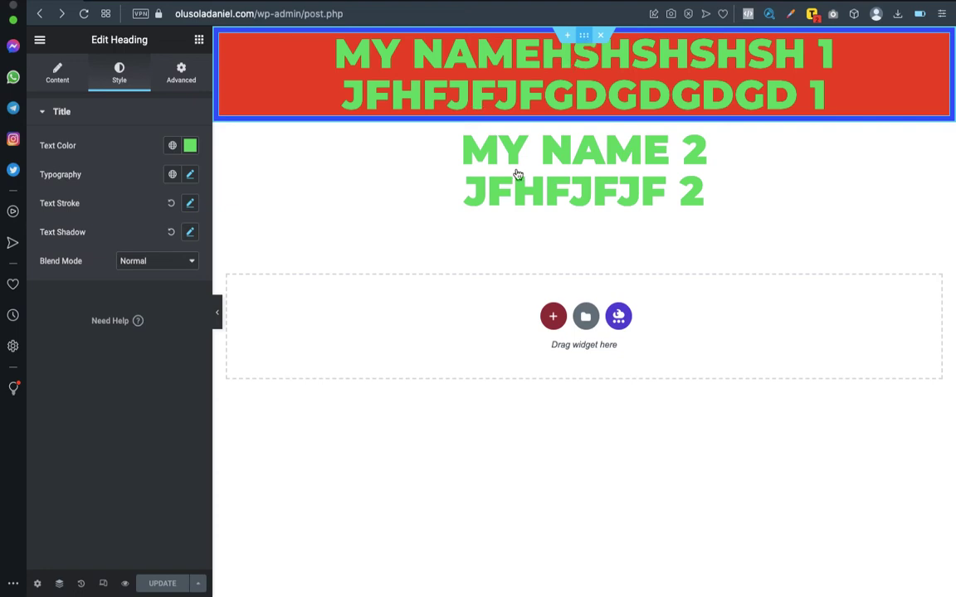
- Try a 100 px top and bottom margin on the first section and clear the values again
left_click(508, 144)
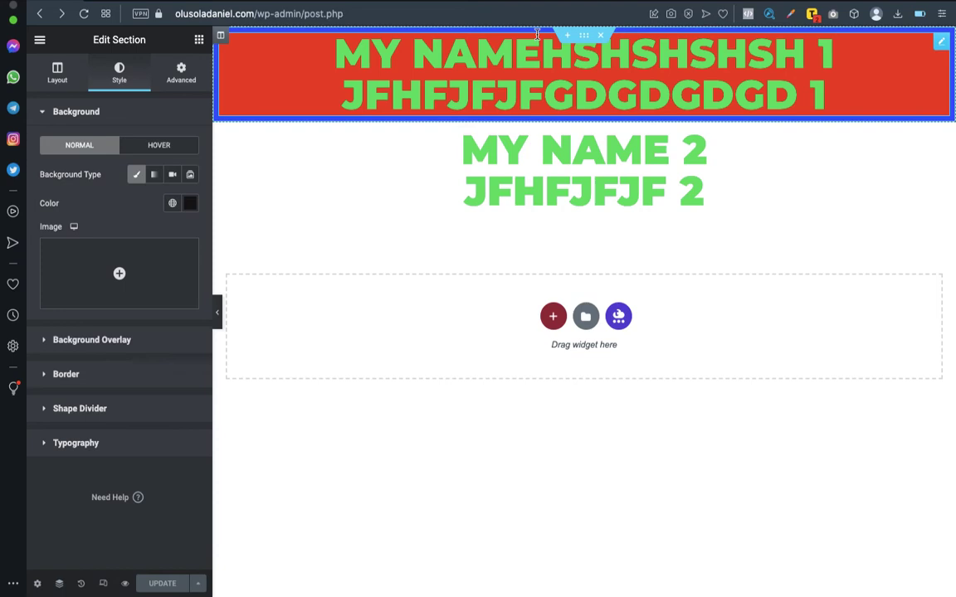
left_click(186, 80)
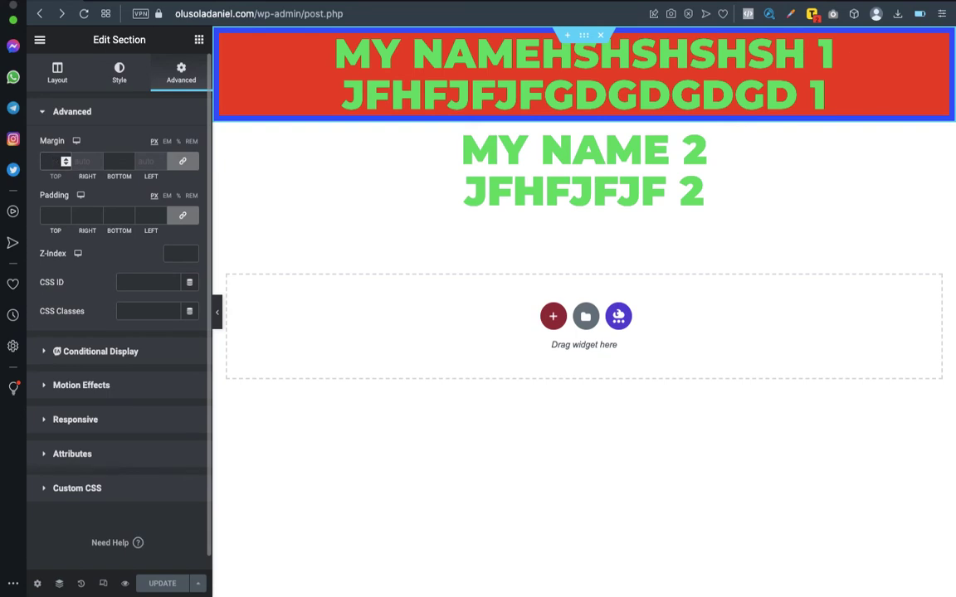
left_click(58, 161)
type("100")
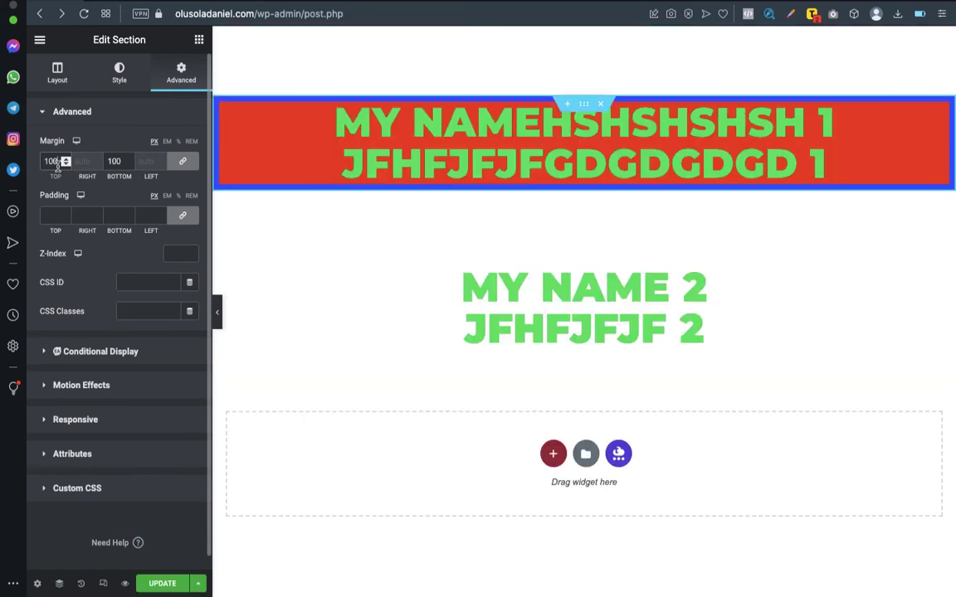
double_click(51, 162)
key("BackSpace")
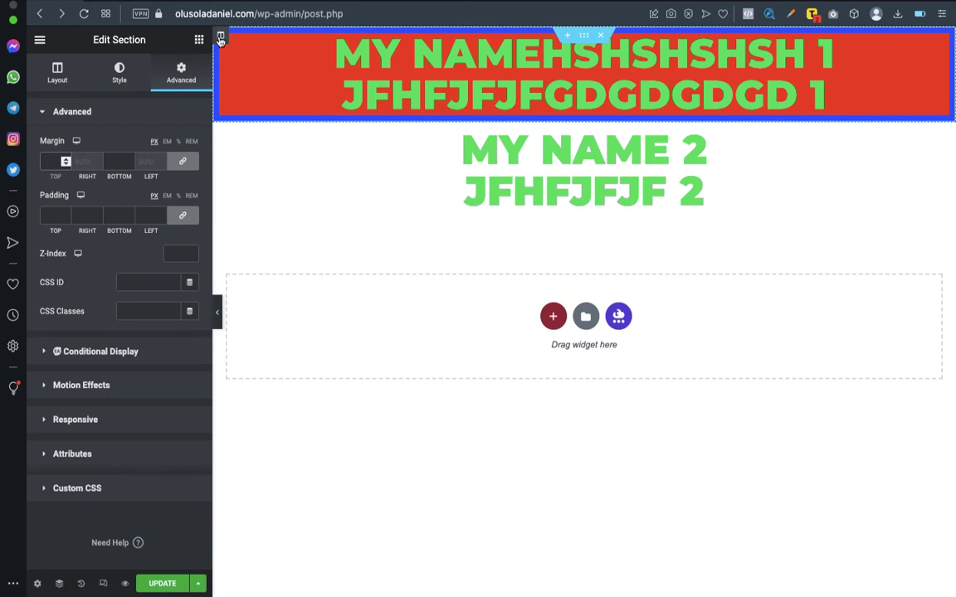
- Set the margin of the first section's column to 100 px on all four sides, after trying 50 px
left_click(221, 39)
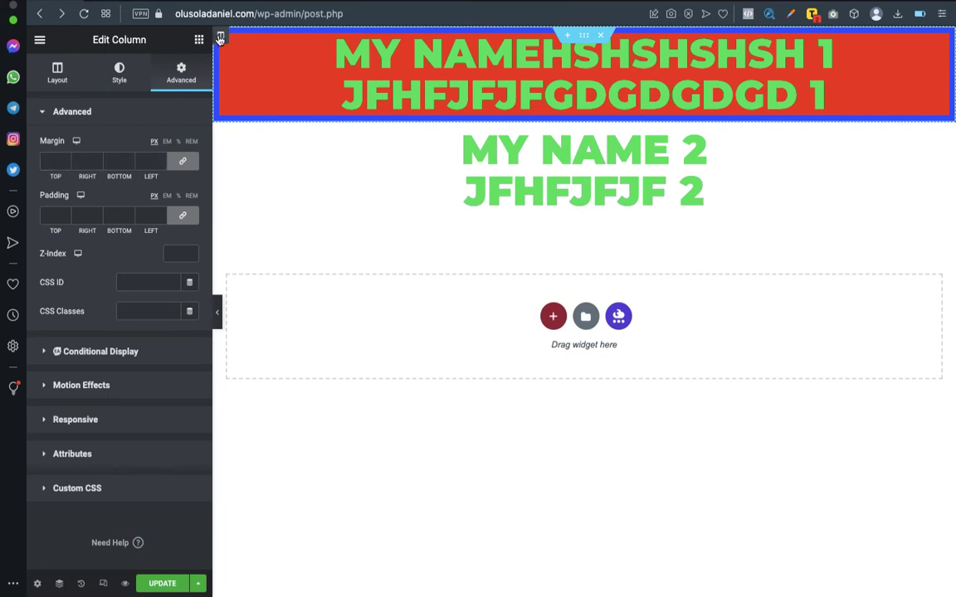
left_click(64, 160)
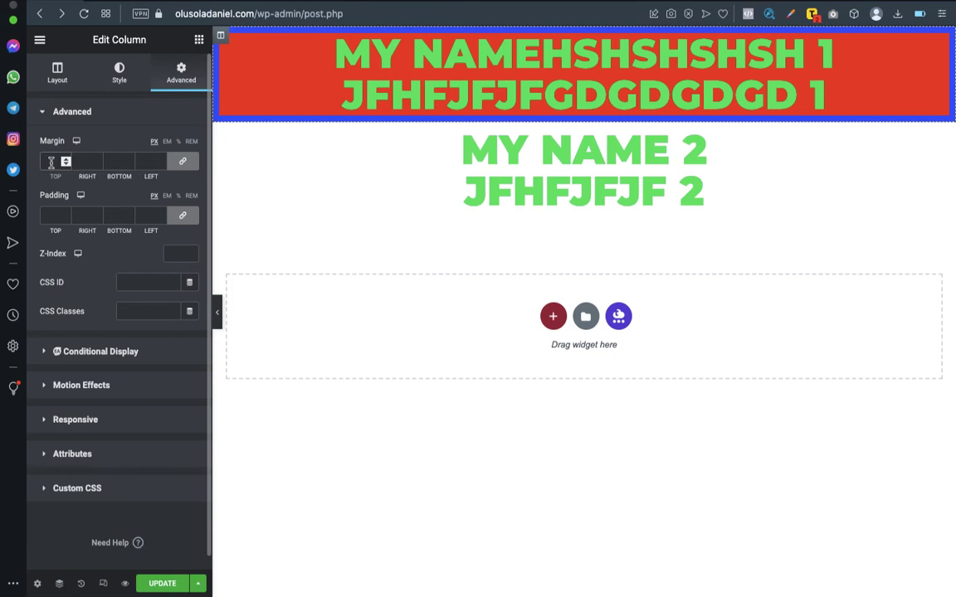
type("50")
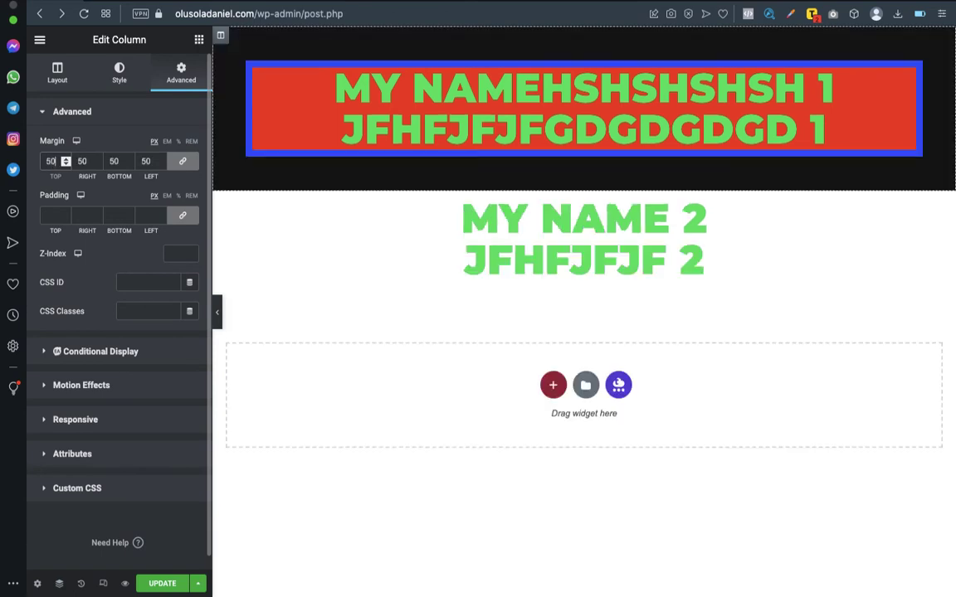
double_click(51, 162)
type("100")
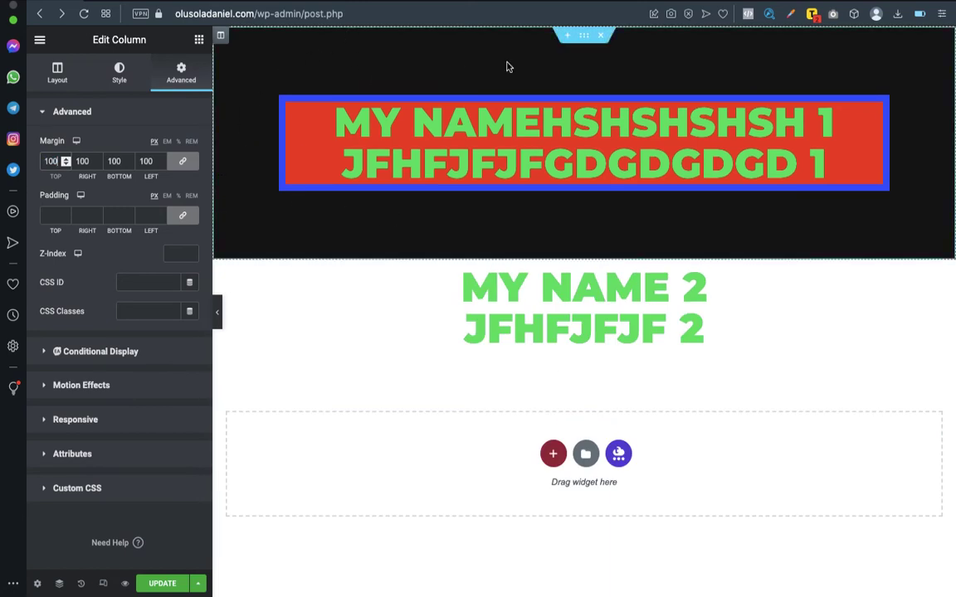
- Insert 17-min-1536x1163-1.jpeg from the media library as the first section's background image and remove it again
left_click(583, 39)
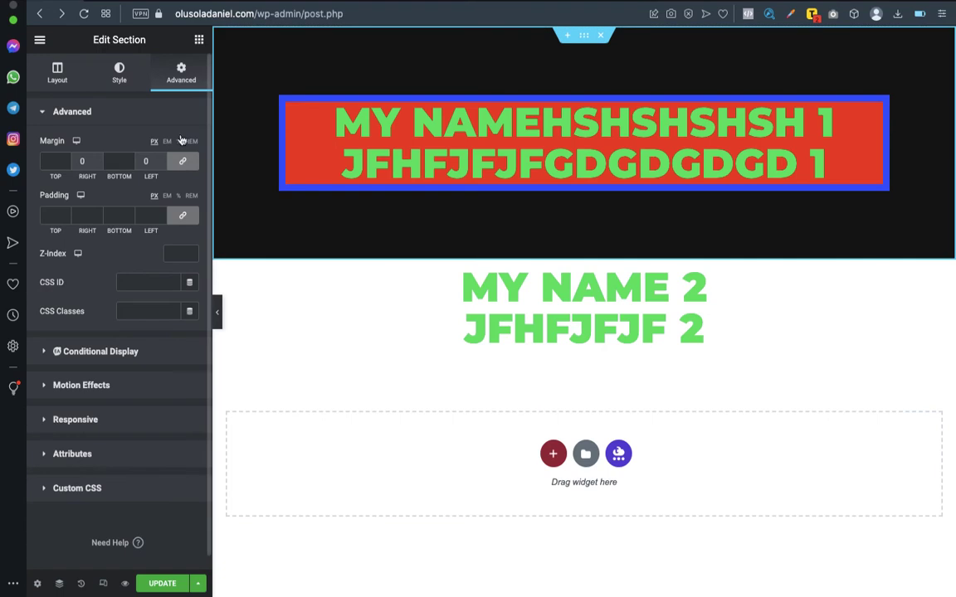
left_click(118, 74)
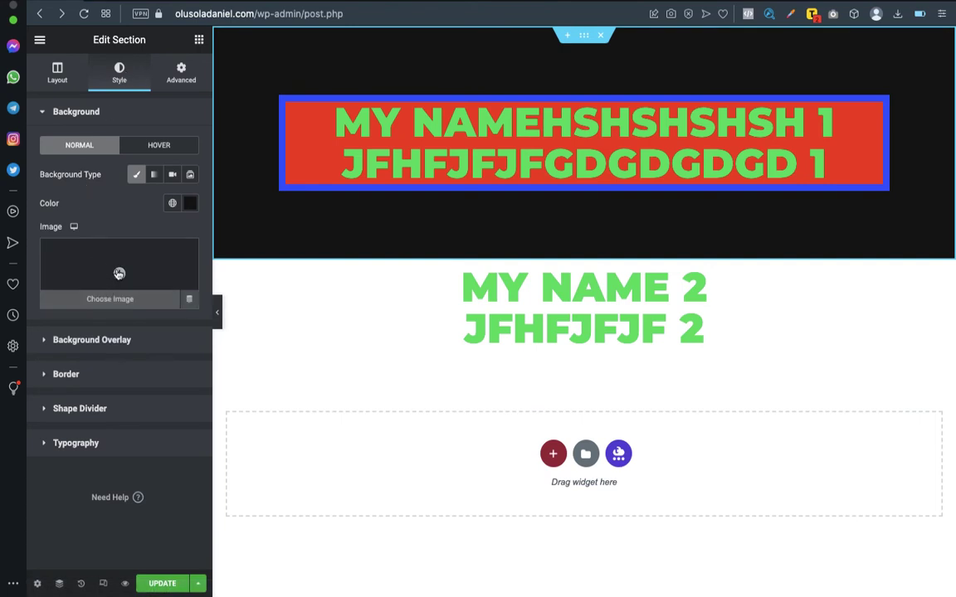
left_click(118, 273)
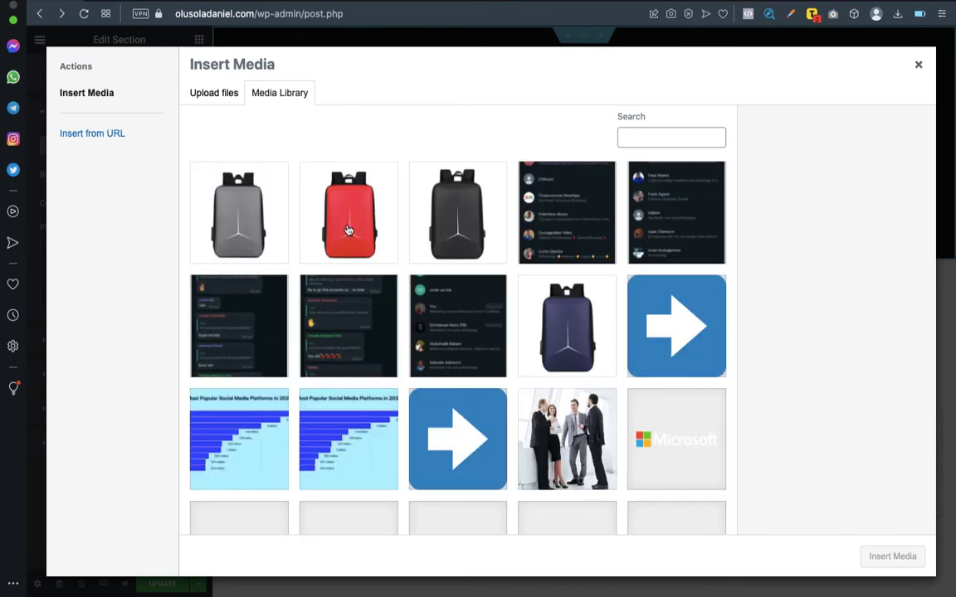
scroll(629, 194, "down", 5)
scroll(629, 194, "up", 1)
scroll(629, 194, "down", 1)
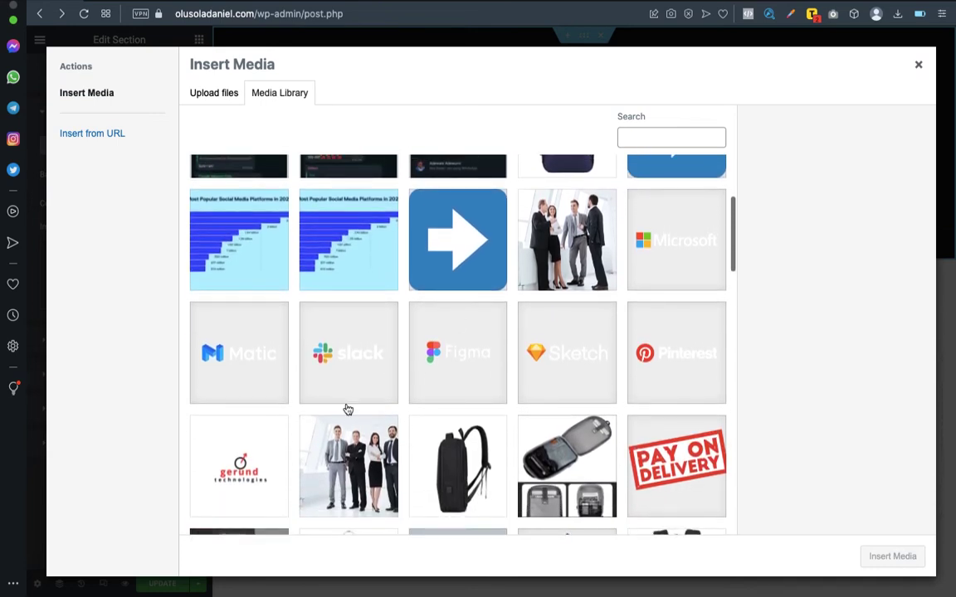
scroll(354, 464, "down", 5)
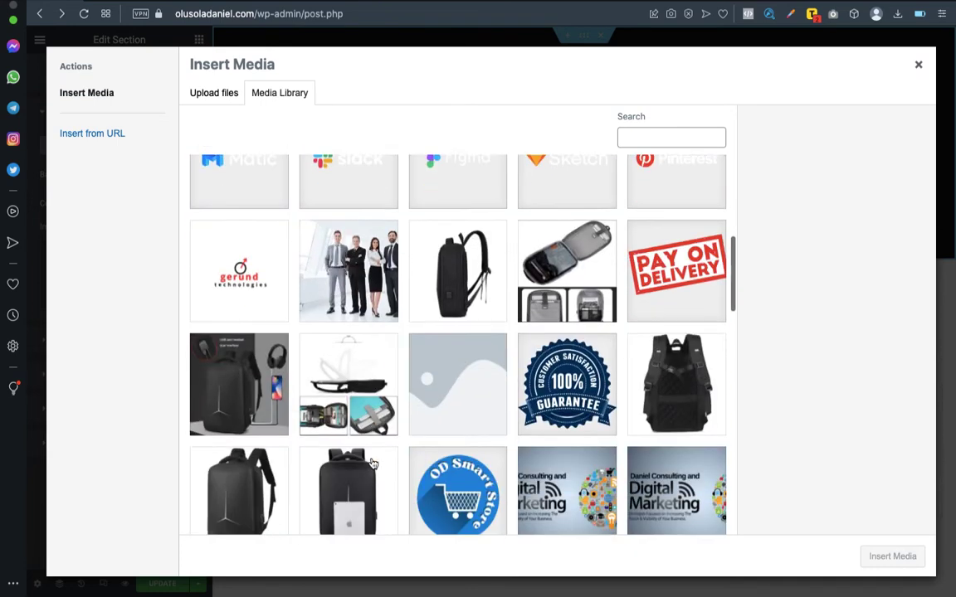
scroll(373, 464, "up", 4)
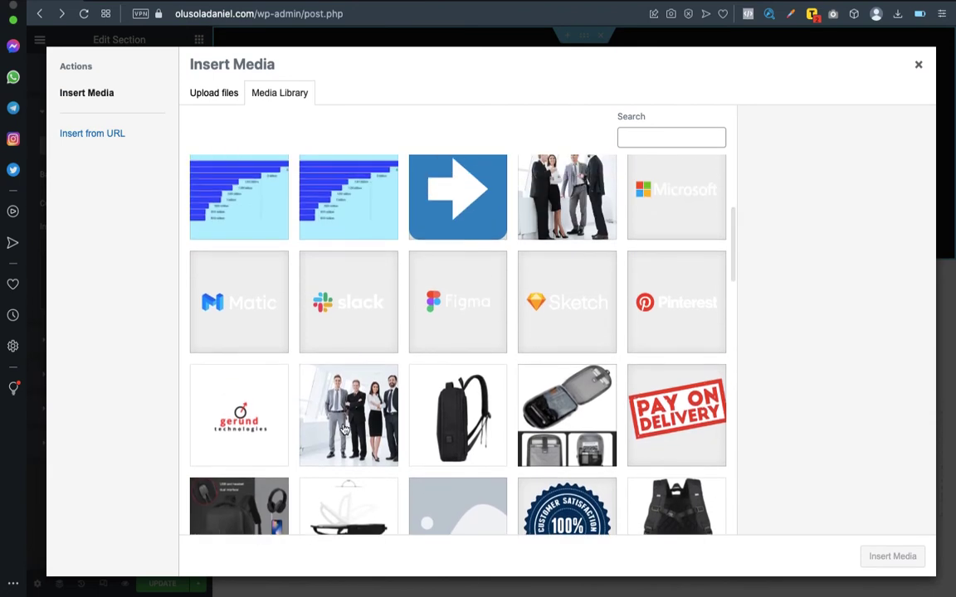
left_click(345, 428)
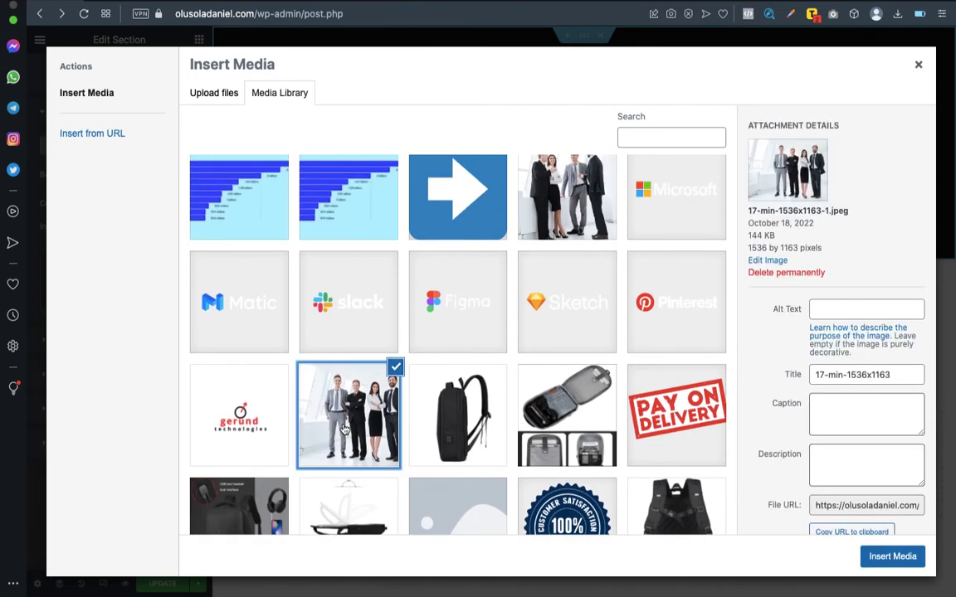
left_click(890, 562)
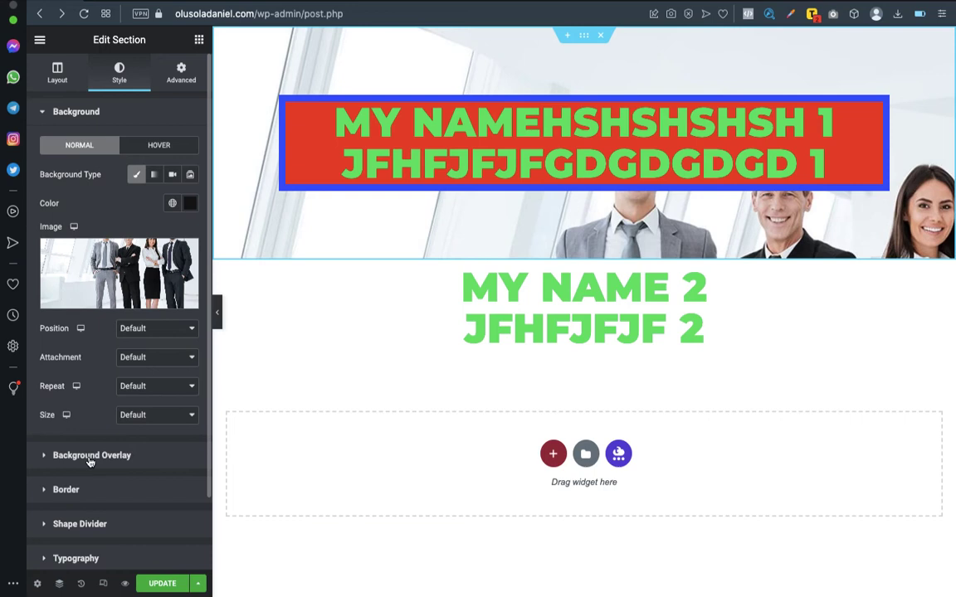
left_click(186, 258)
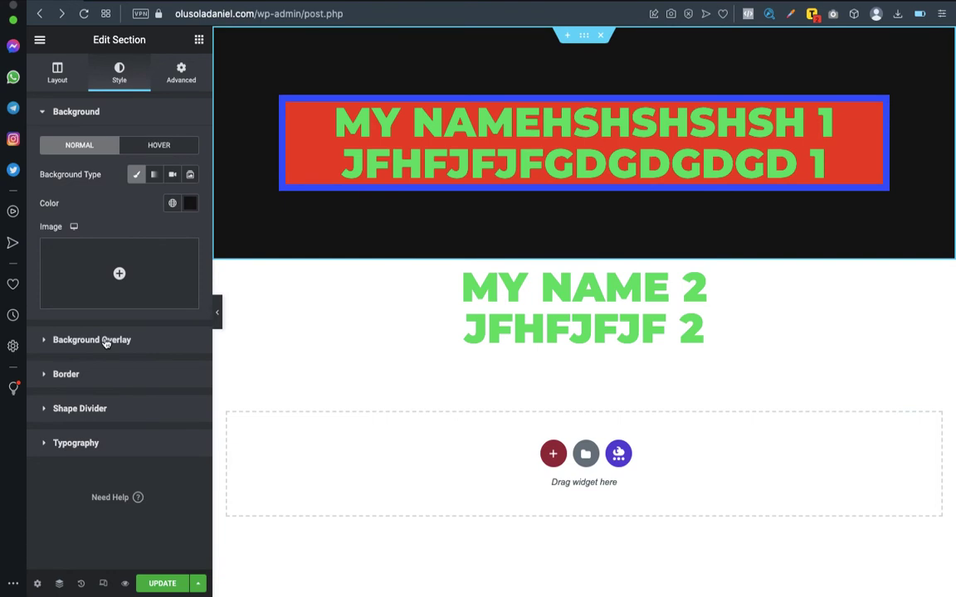
- Give the first section a classic background overlay using the image 17-min-1536x1163-1.jpeg
left_click(105, 341)
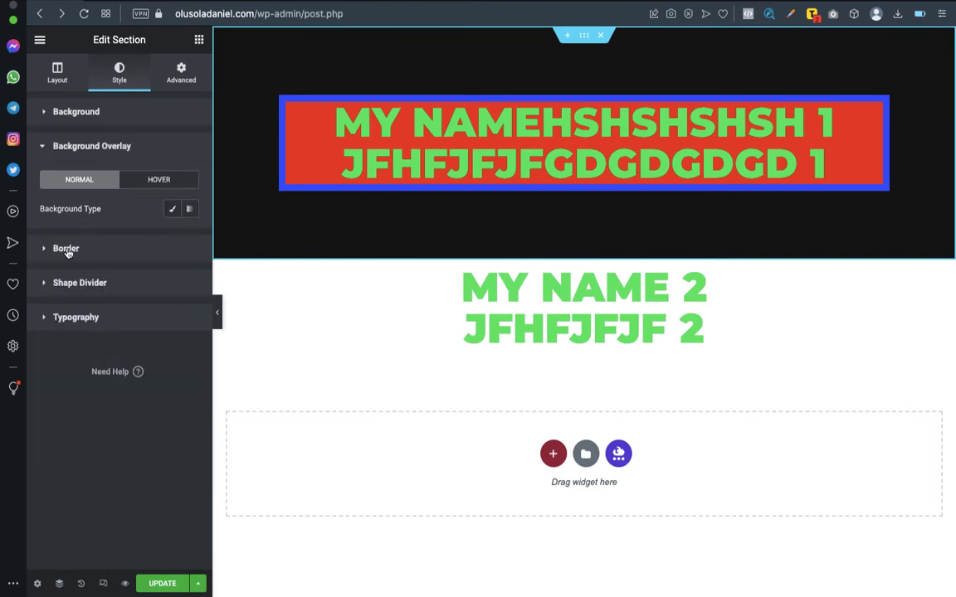
left_click(169, 211)
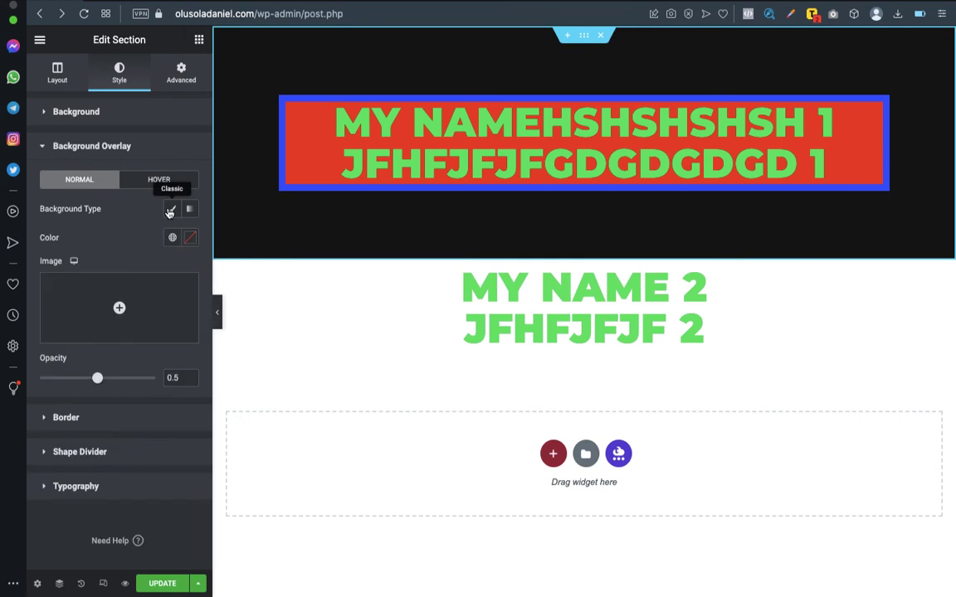
left_click(114, 312)
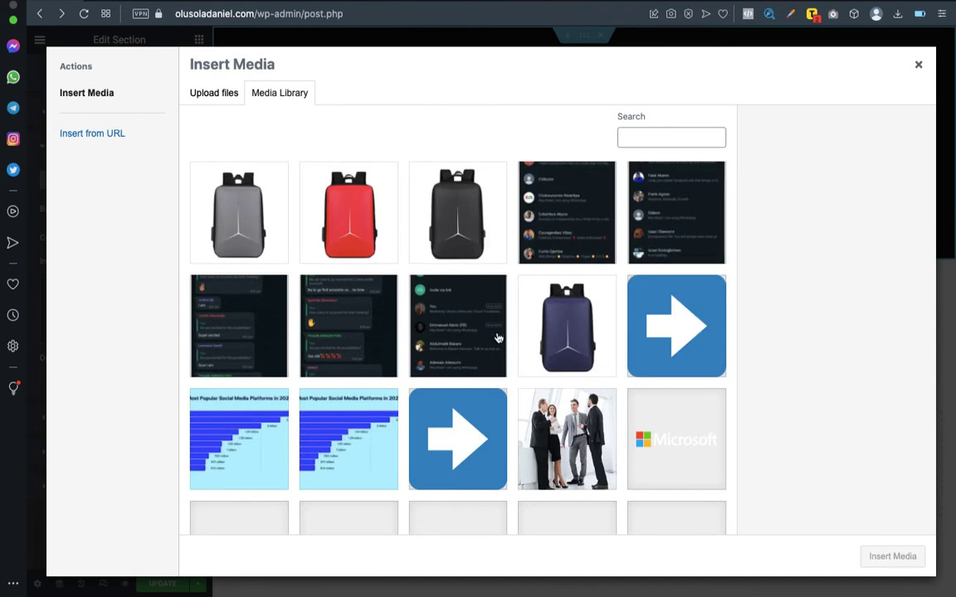
left_click(563, 427)
scroll(562, 427, "down", 5)
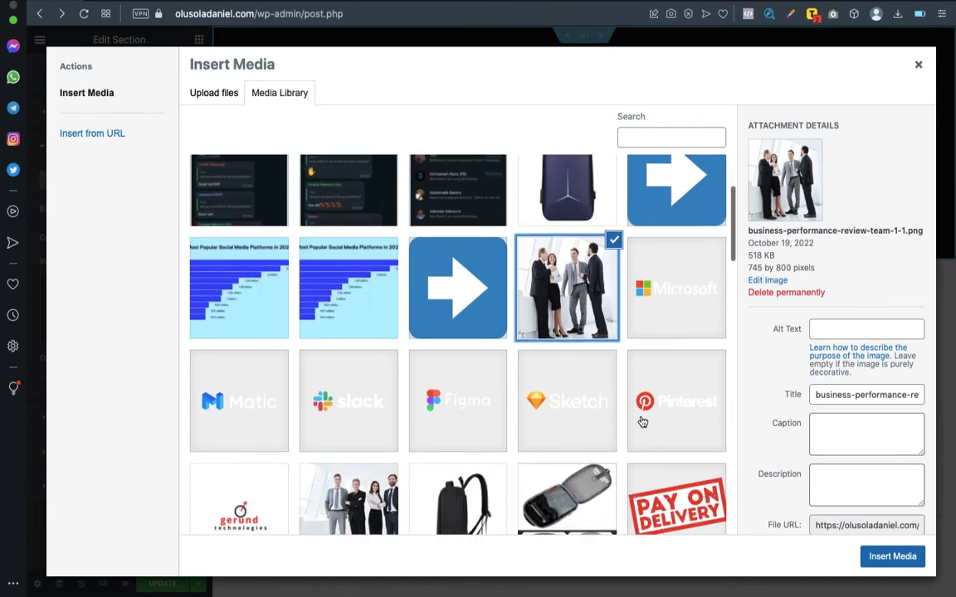
left_click(361, 470)
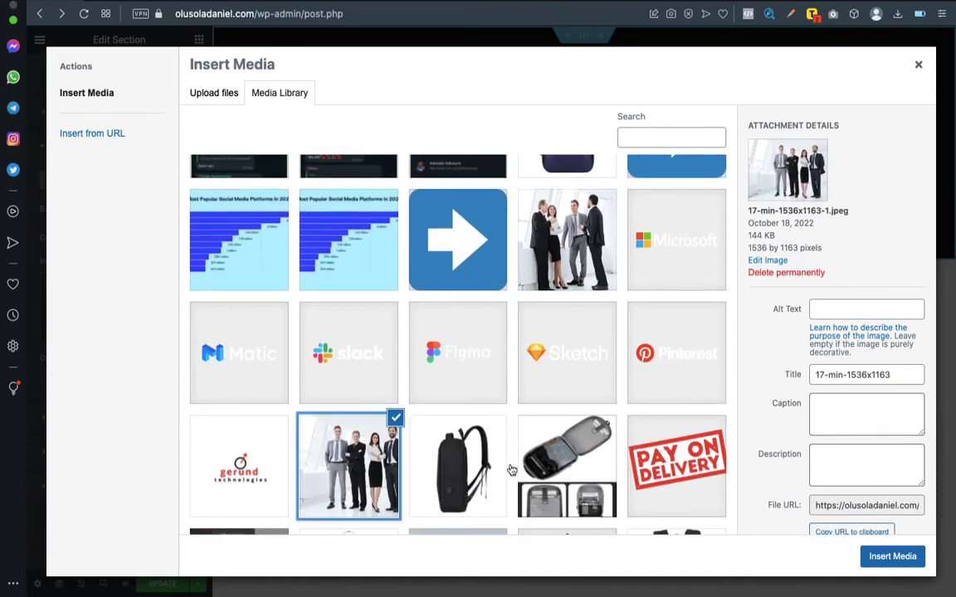
left_click(888, 557)
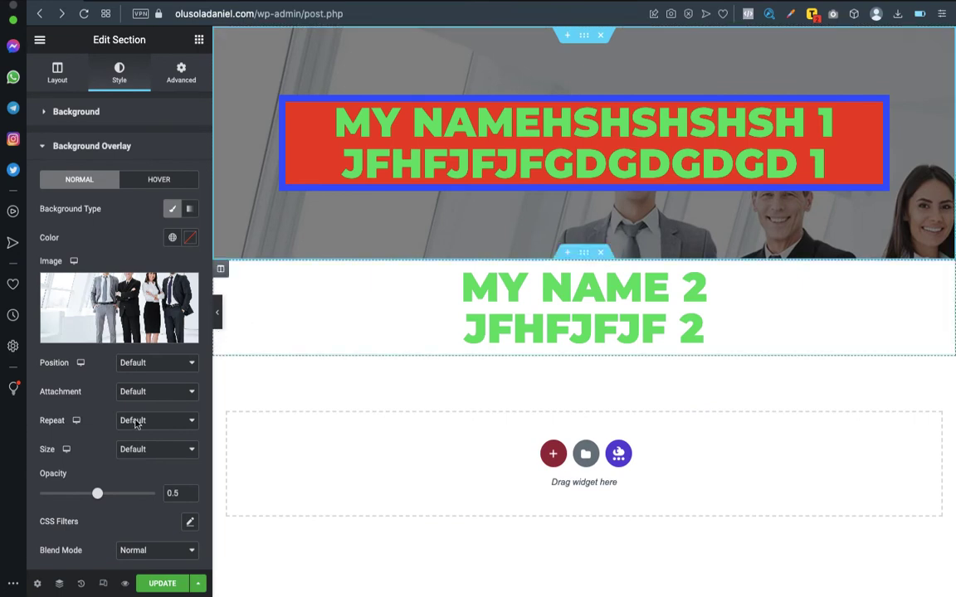
- Try an overlay opacity of 1, clear the opacity value and remove the overlay image
left_click_drag(97, 493, 158, 493)
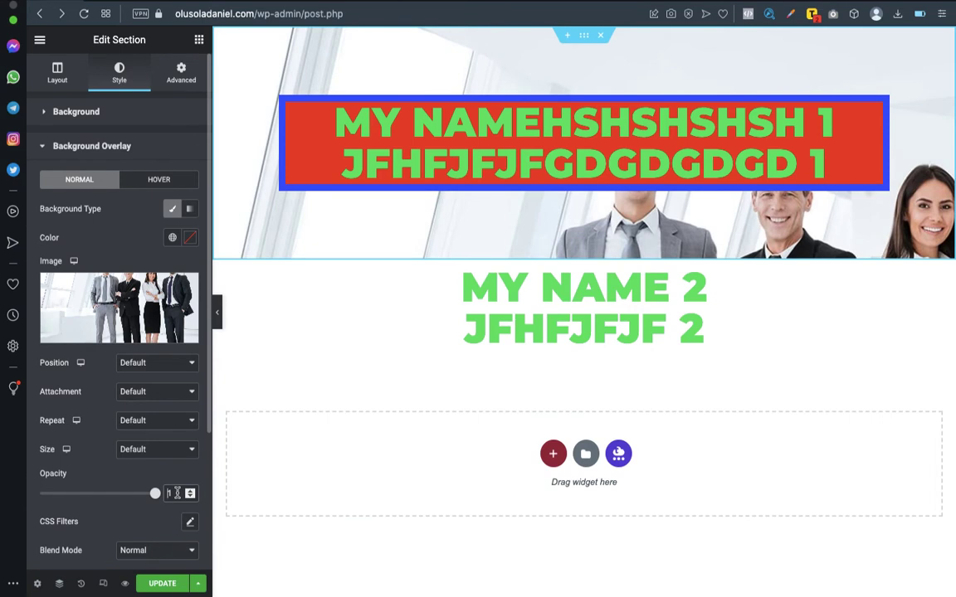
double_click(176, 494)
key("BackSpace")
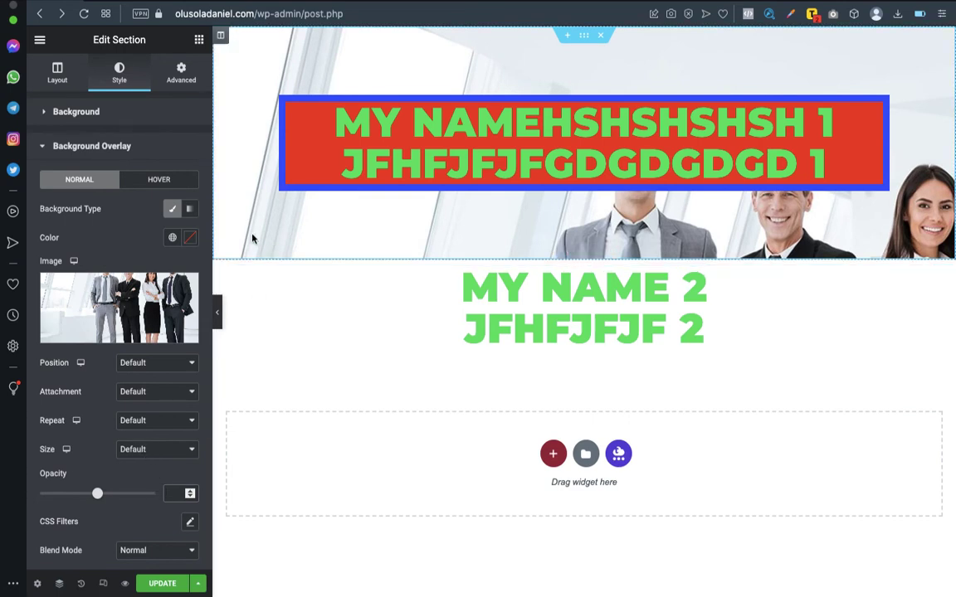
left_click(186, 292)
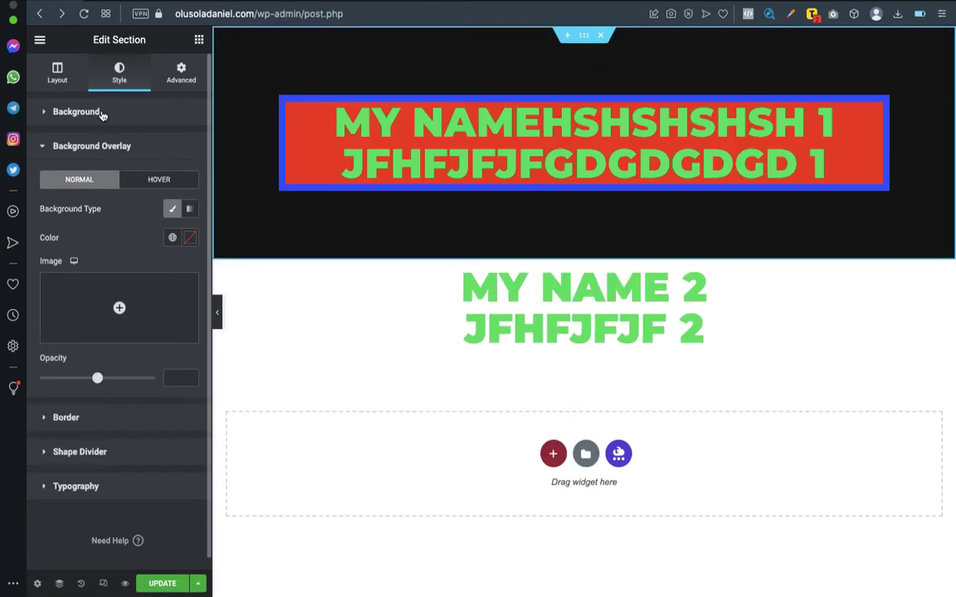
- Insert 17-min-1536x1163-1.jpeg from the media library as the first section's normal background image
left_click(76, 112)
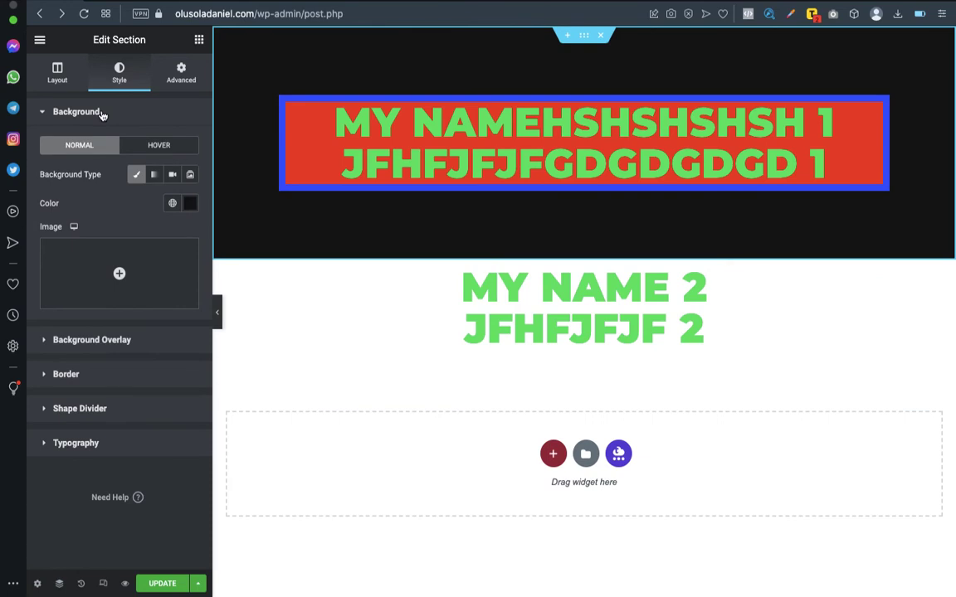
mouse_move(119, 283)
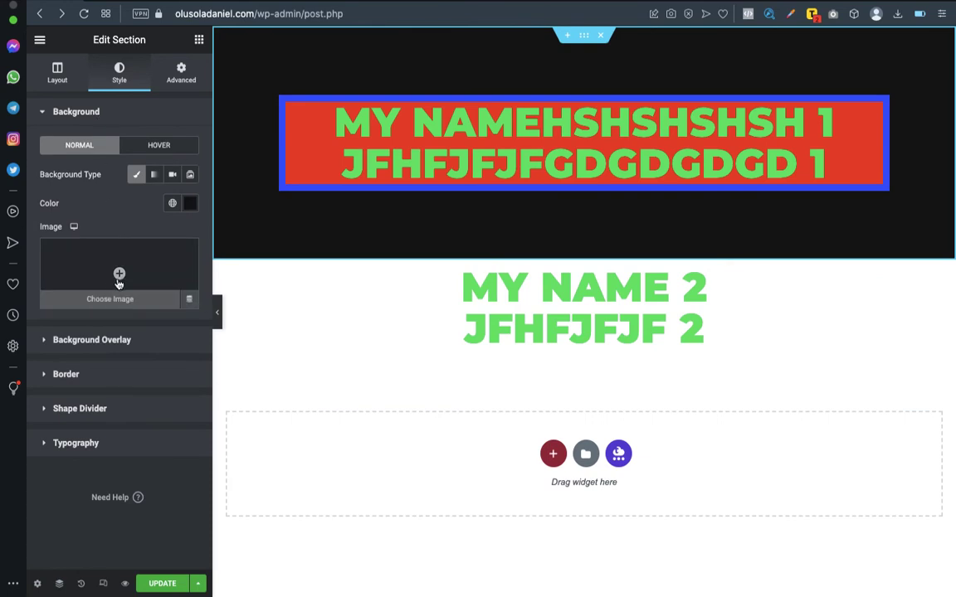
left_click(119, 284)
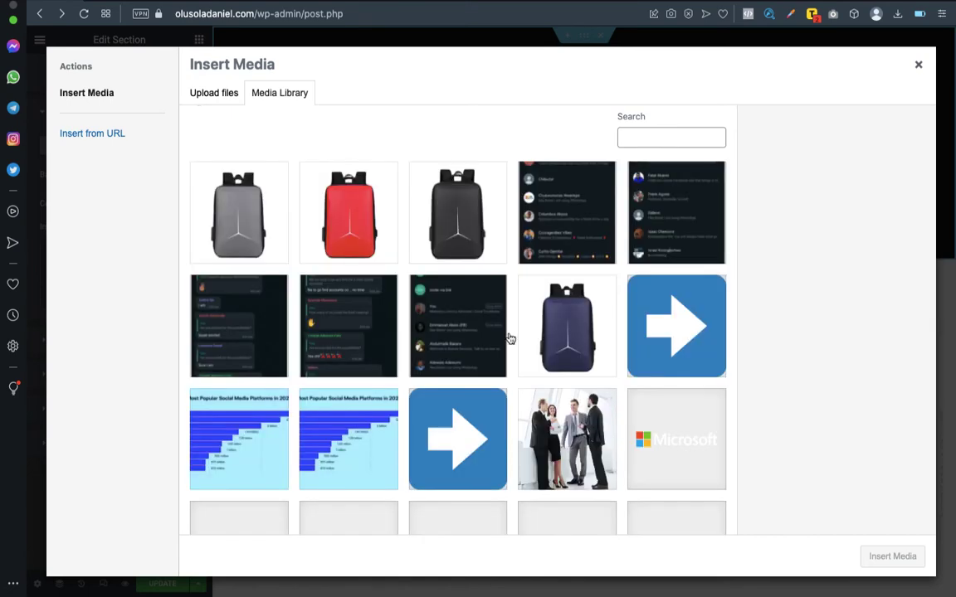
scroll(578, 420, "down", 5)
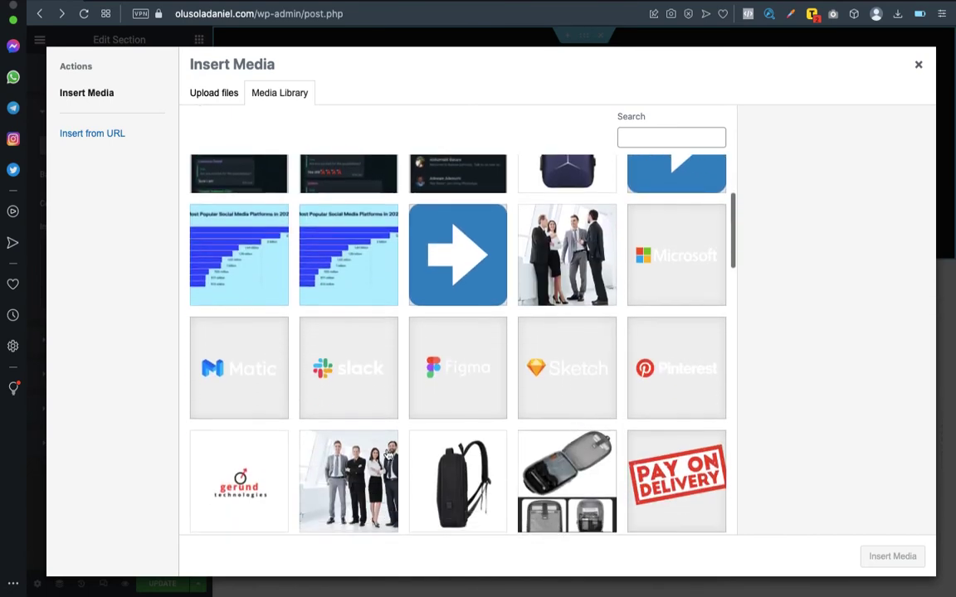
scroll(386, 457, "down", 1)
left_click(343, 369)
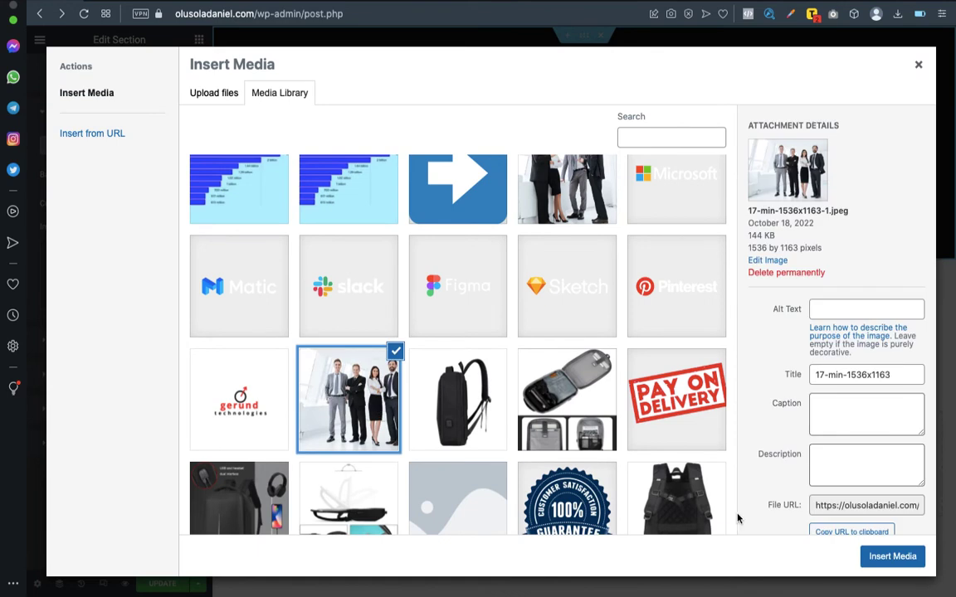
left_click(893, 557)
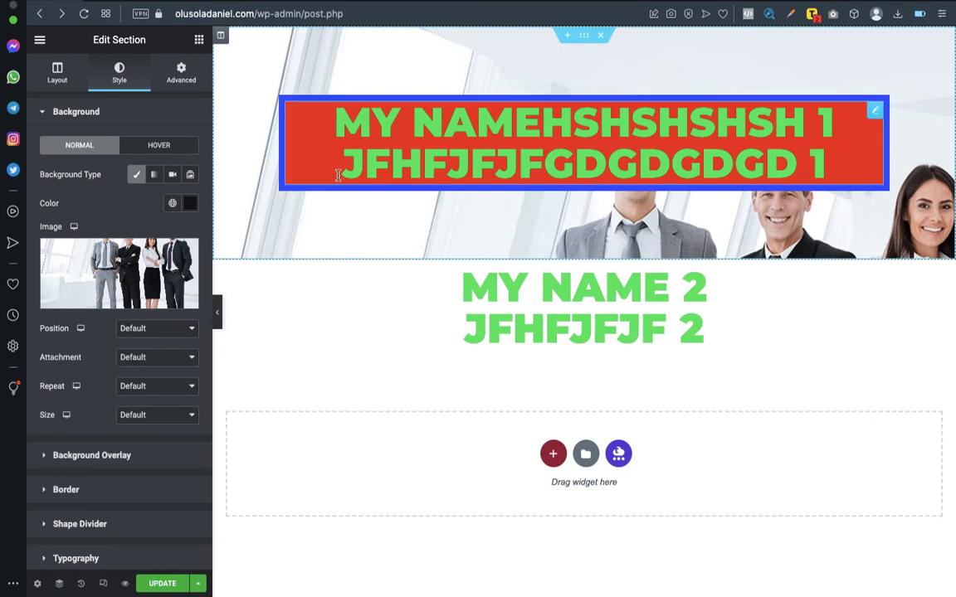
- Try a boxed content width of about 784 for the first section and clear the width value again
left_click(53, 73)
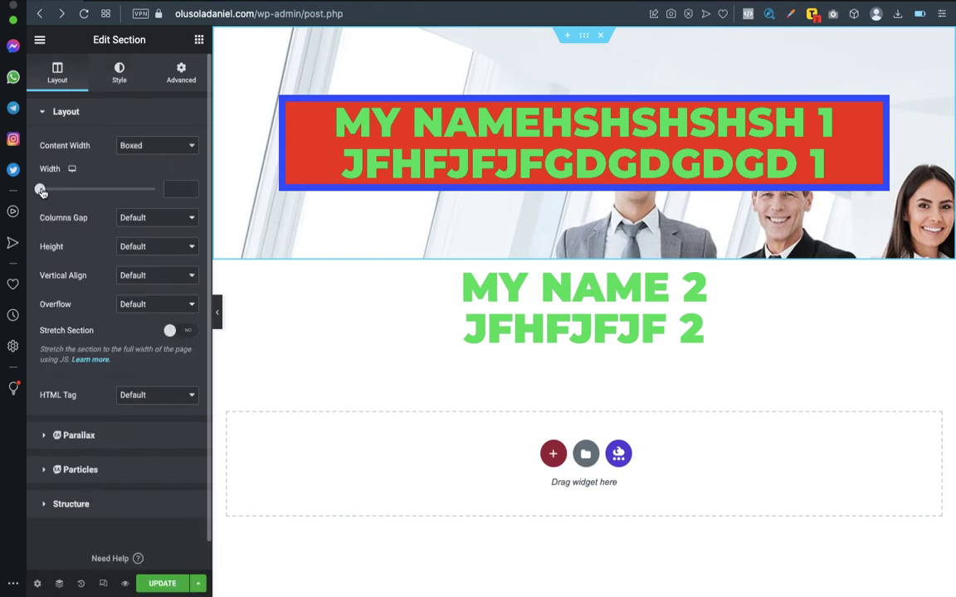
left_click_drag(41, 192, 71, 191)
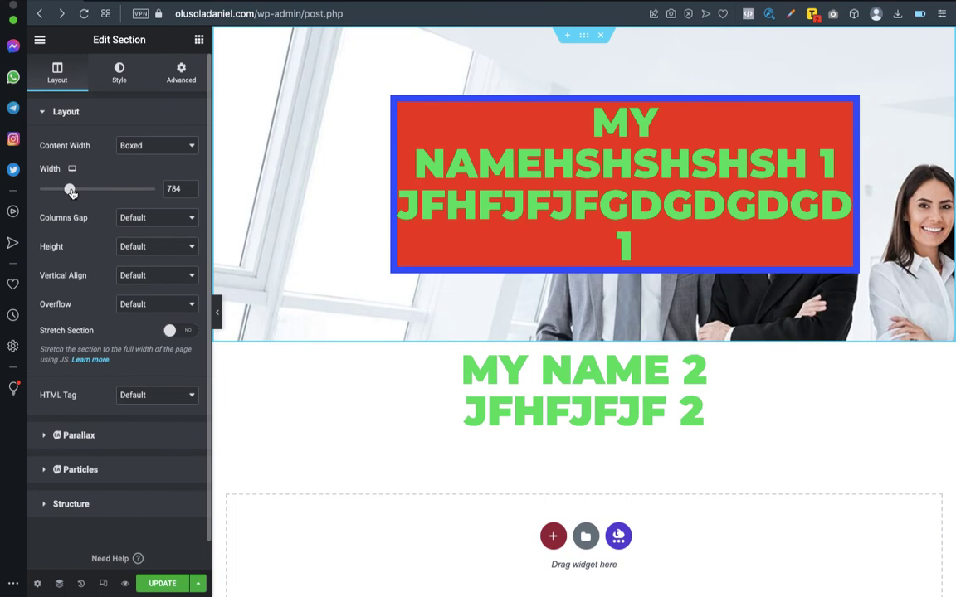
left_click_drag(69, 191, 62, 190)
double_click(173, 188)
key("BackSpace")
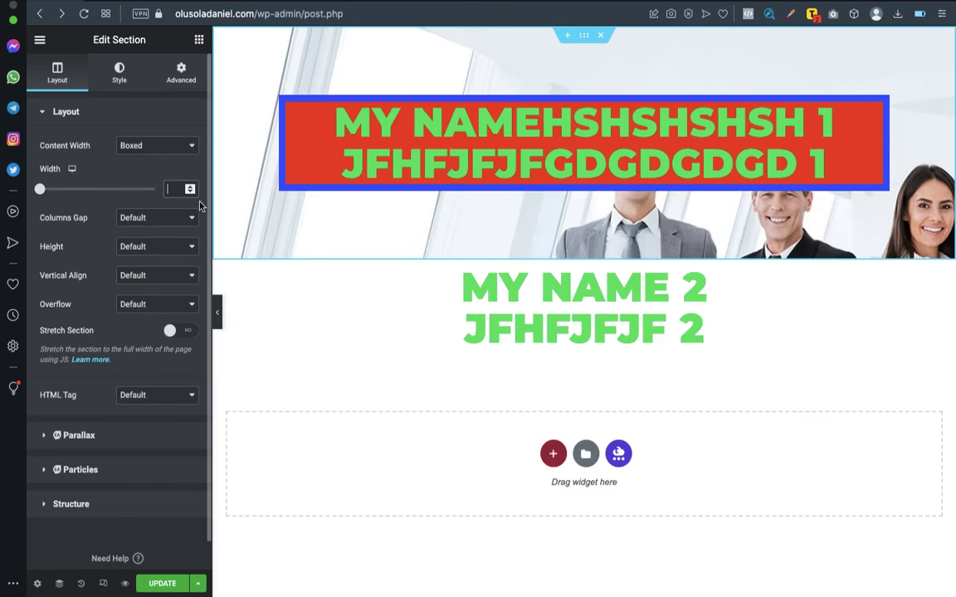
- Switch the first section's height to Min Height and raise its minimum height to about 1145 px
left_click(160, 246)
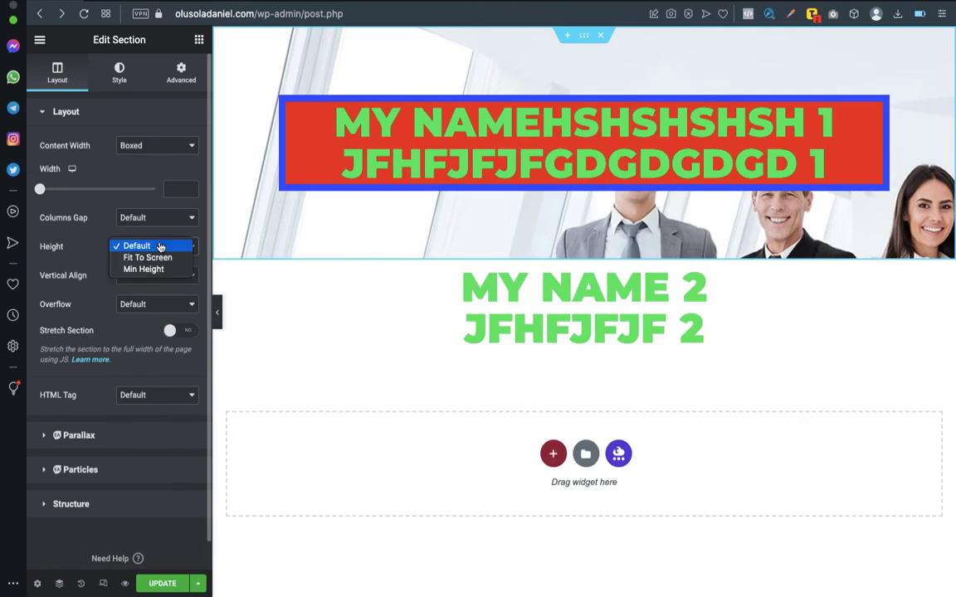
left_click(153, 270)
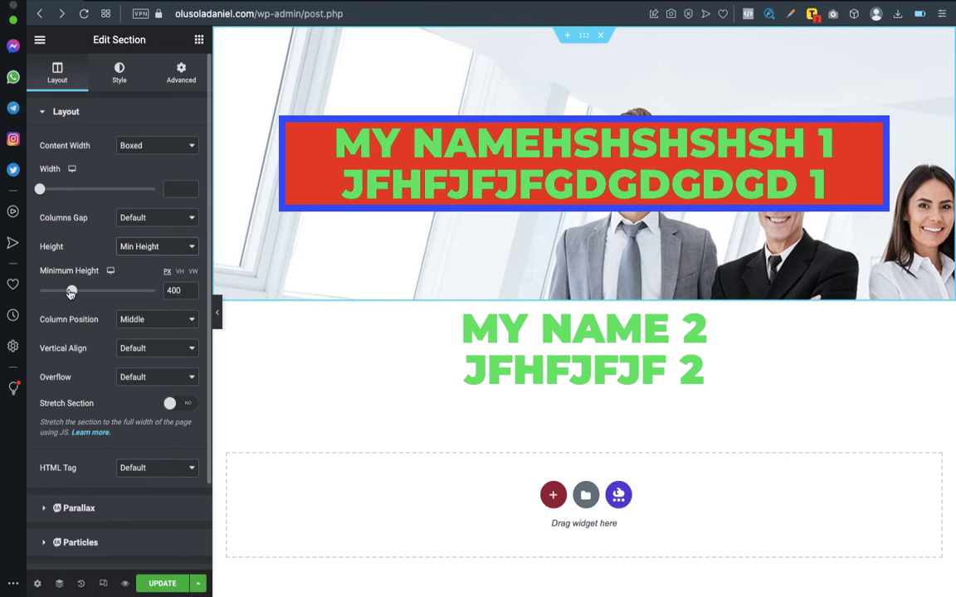
left_click_drag(71, 292, 103, 292)
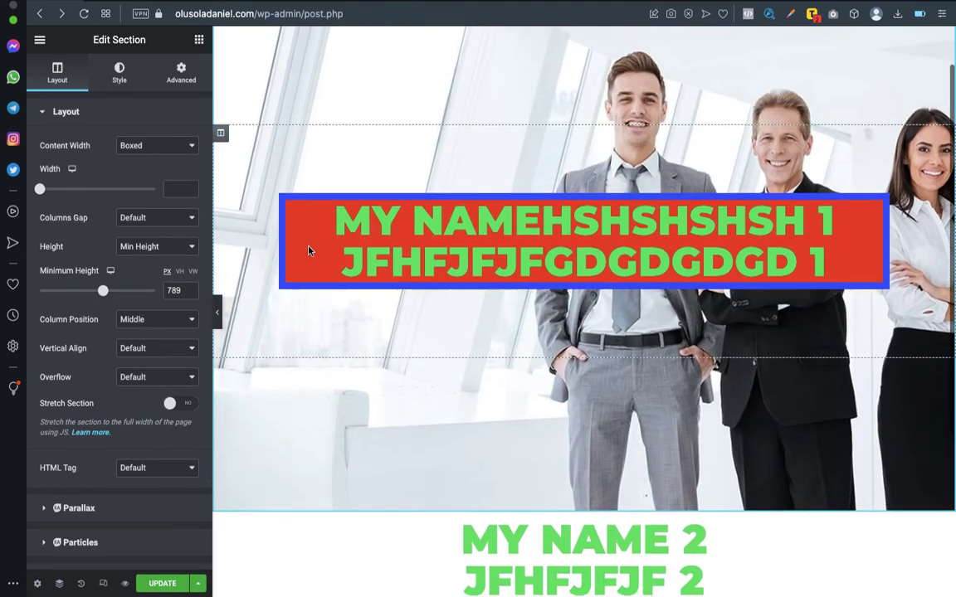
scroll(309, 250, "down", 3)
left_click_drag(103, 291, 129, 292)
scroll(326, 254, "up", 5)
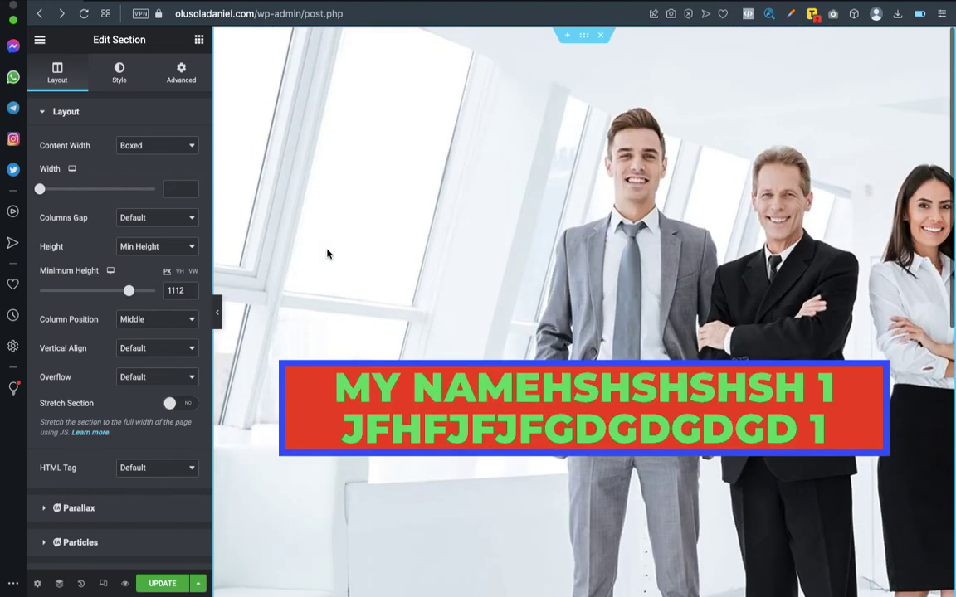
scroll(327, 254, "down", 5)
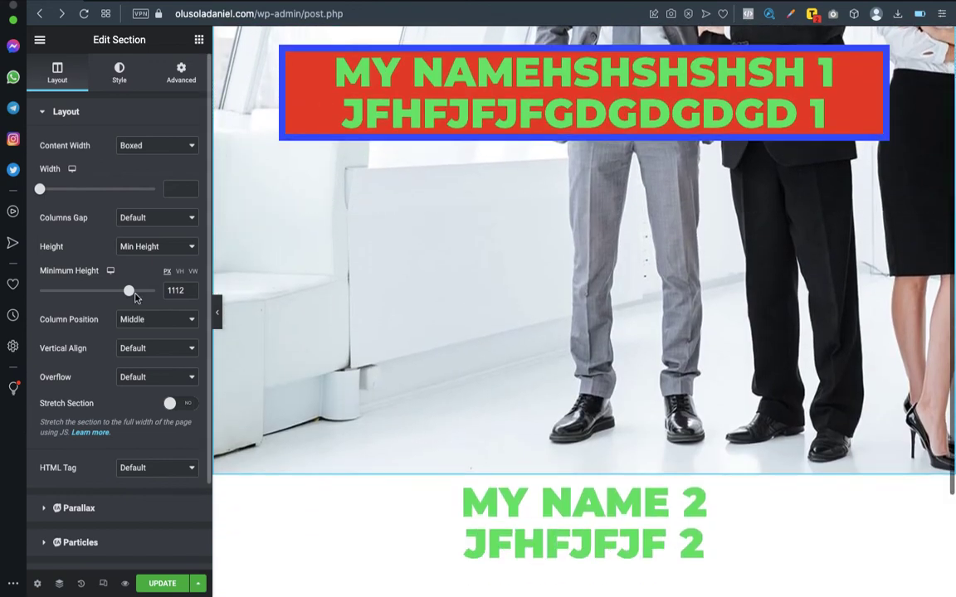
left_click_drag(129, 295, 131, 296)
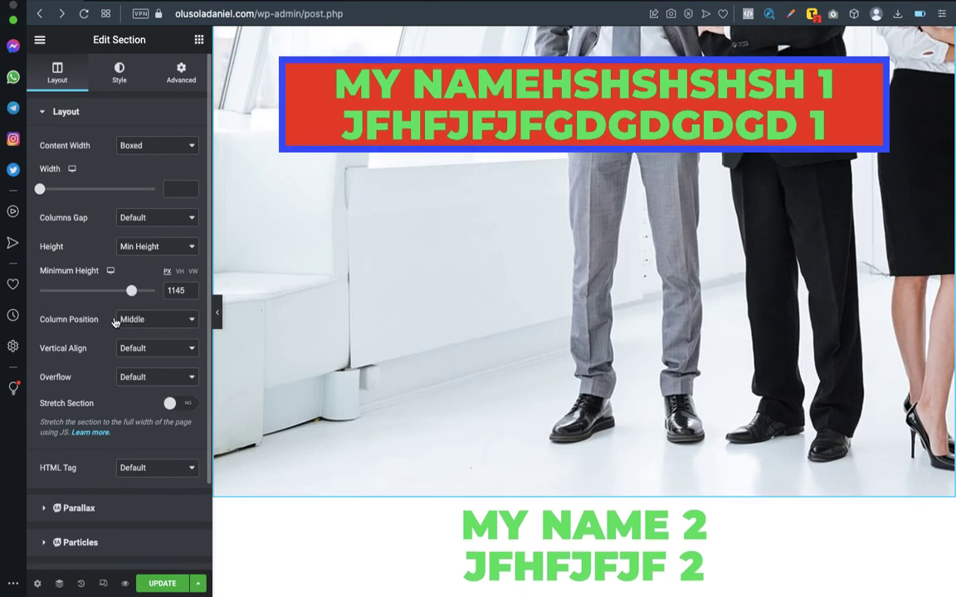
scroll(394, 237, "up", 5)
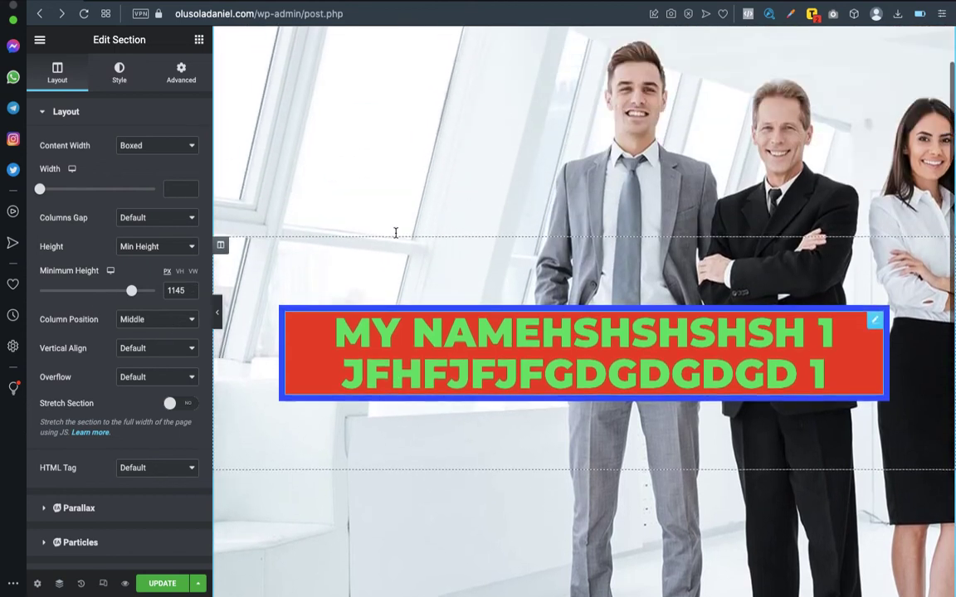
scroll(395, 232, "down", 3)
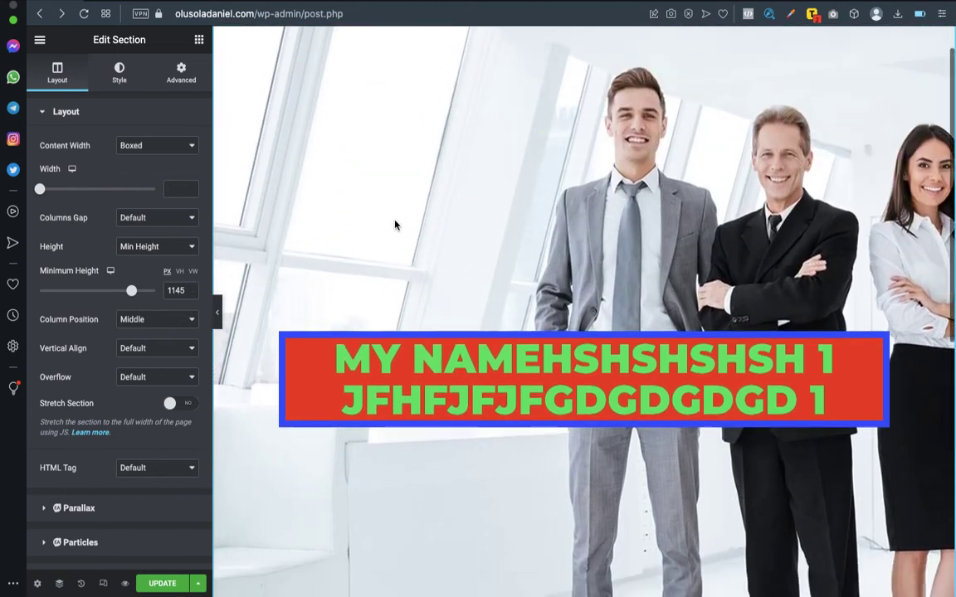
scroll(395, 224, "down", 2)
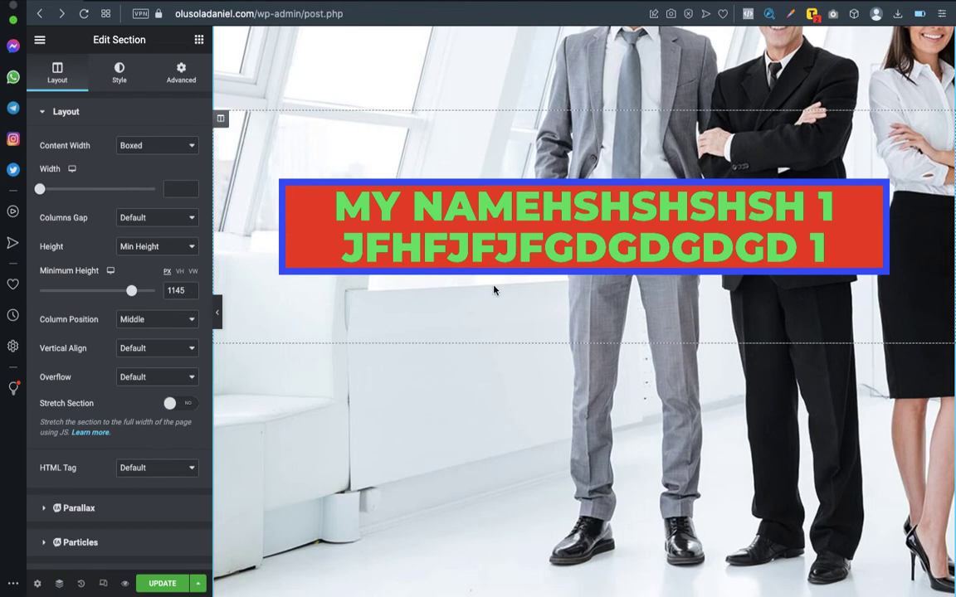
scroll(493, 290, "up", 1)
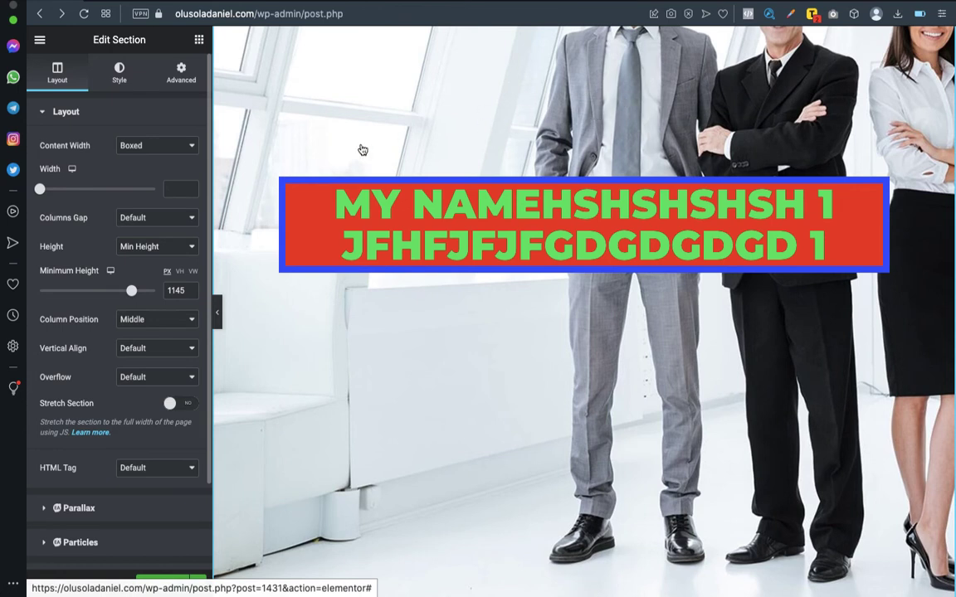
- Try the Center Left and Bottom Left positions for the first section's background image
left_click(118, 71)
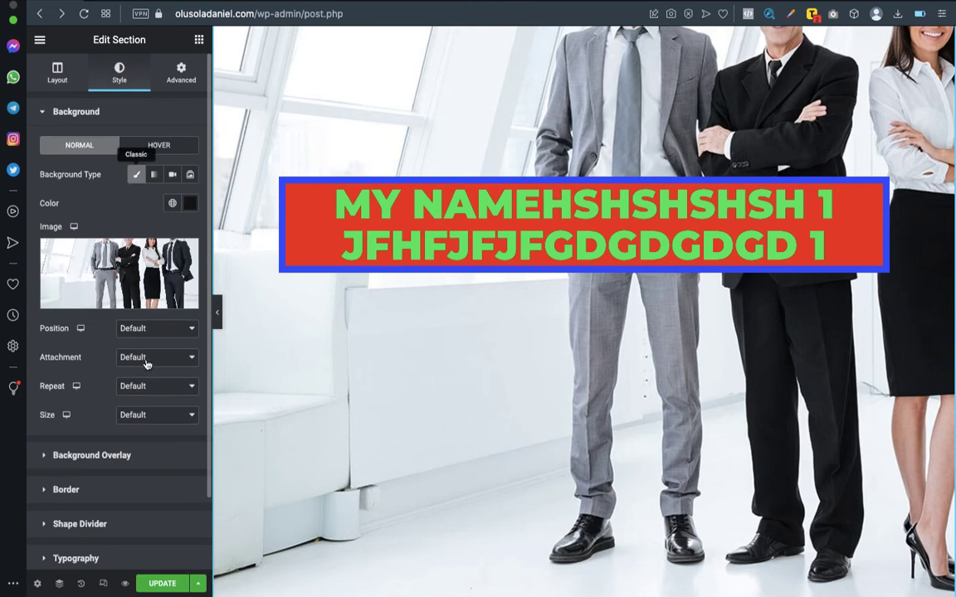
scroll(455, 93, "up", 3)
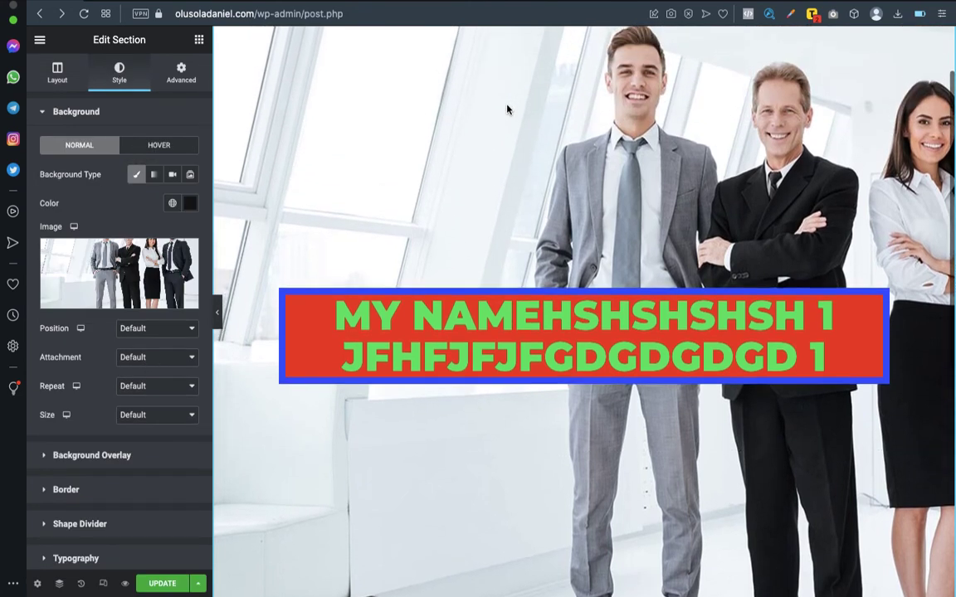
left_click(158, 328)
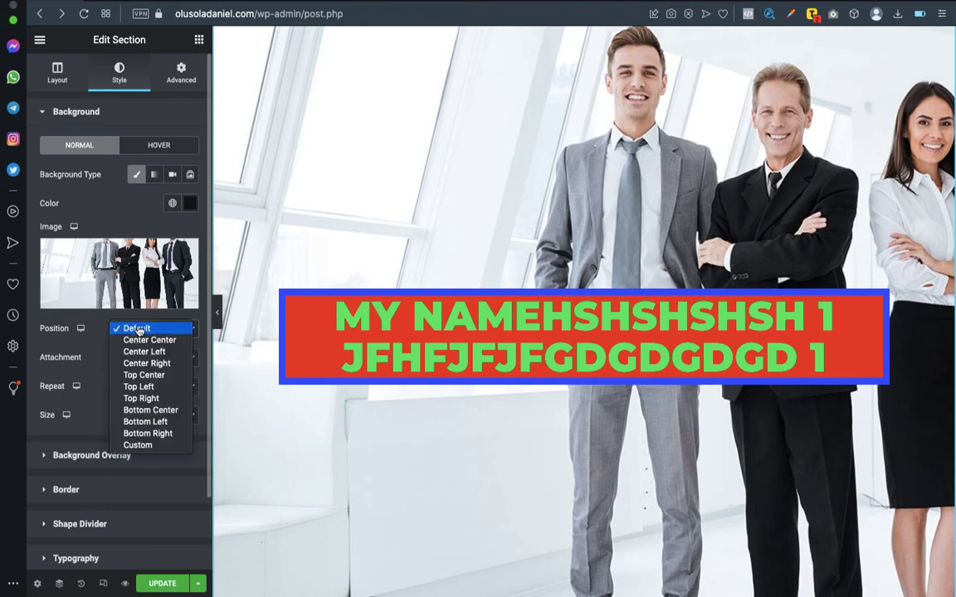
left_click(156, 358)
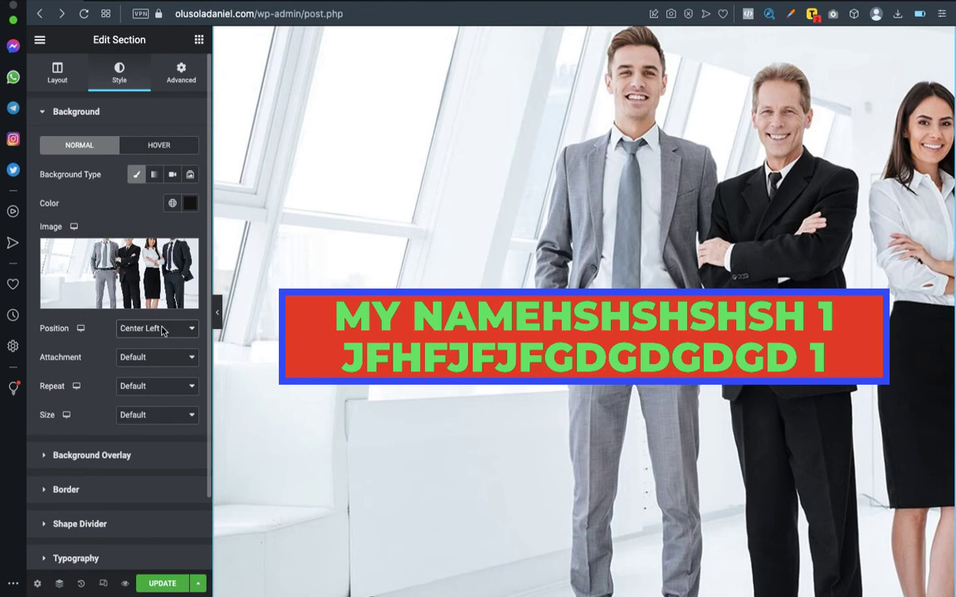
left_click(160, 332)
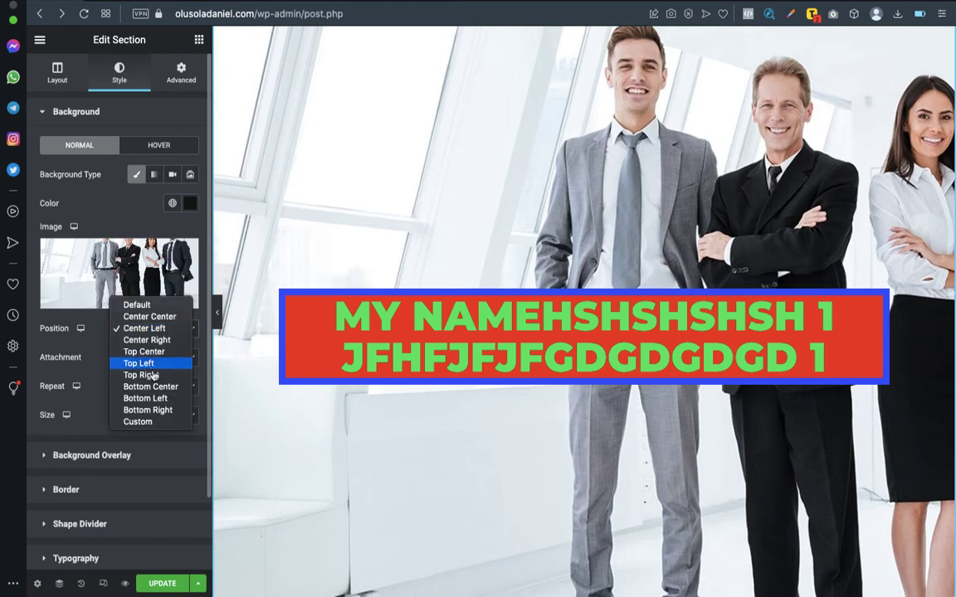
left_click(153, 399)
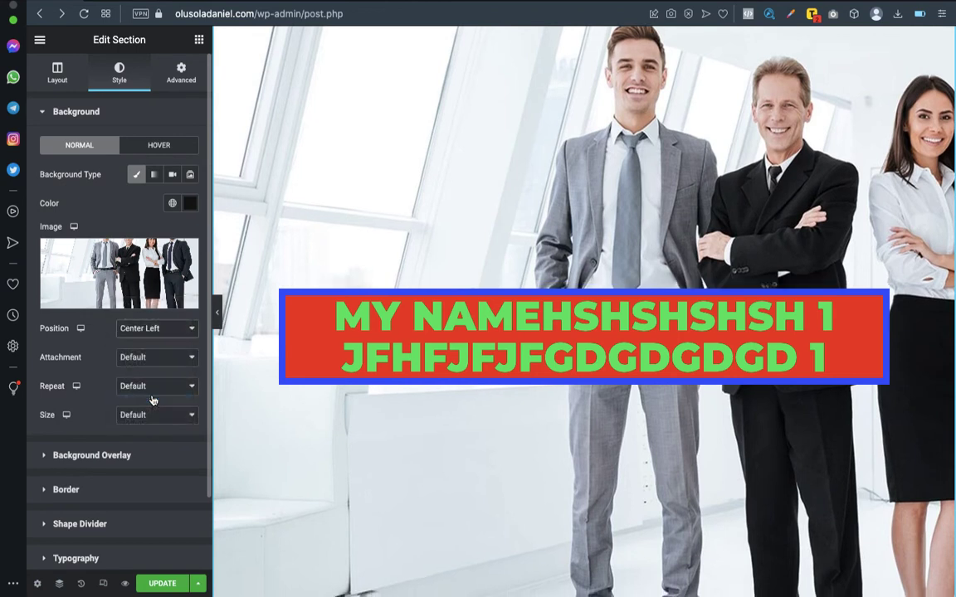
scroll(406, 355, "down", 5)
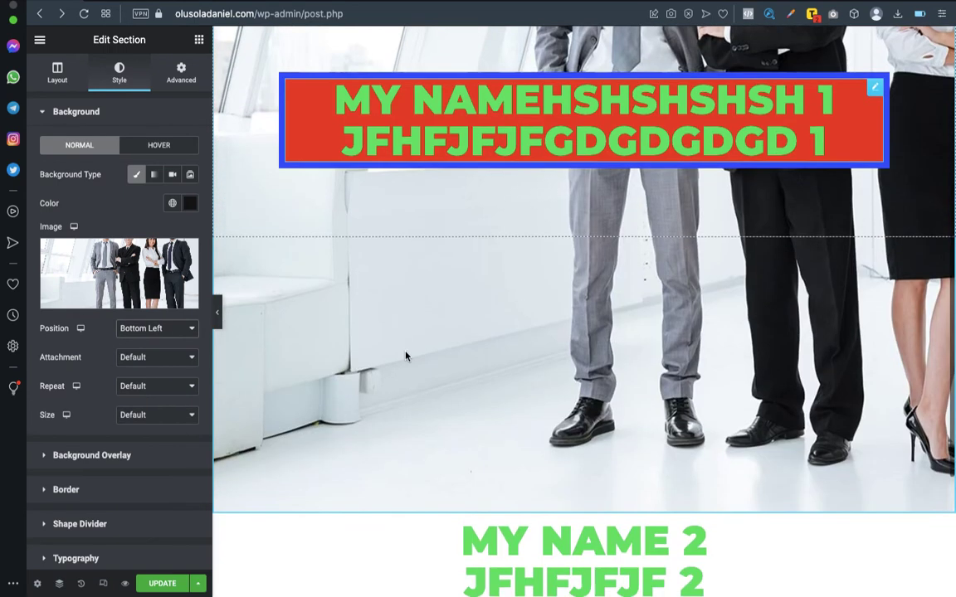
- Set the position of the first section's background image to Center Center and check the framing of the photo
left_click(156, 332)
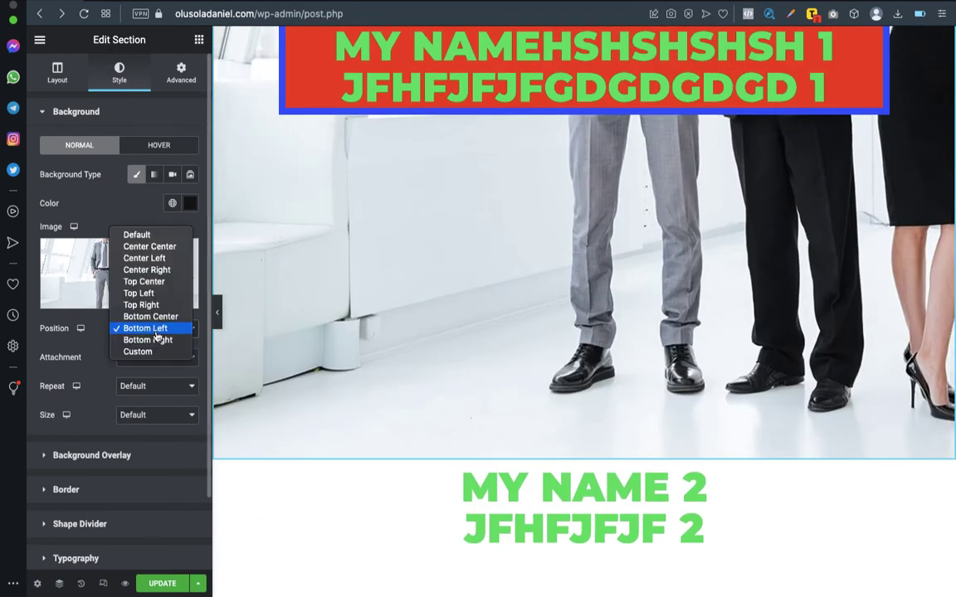
left_click(156, 248)
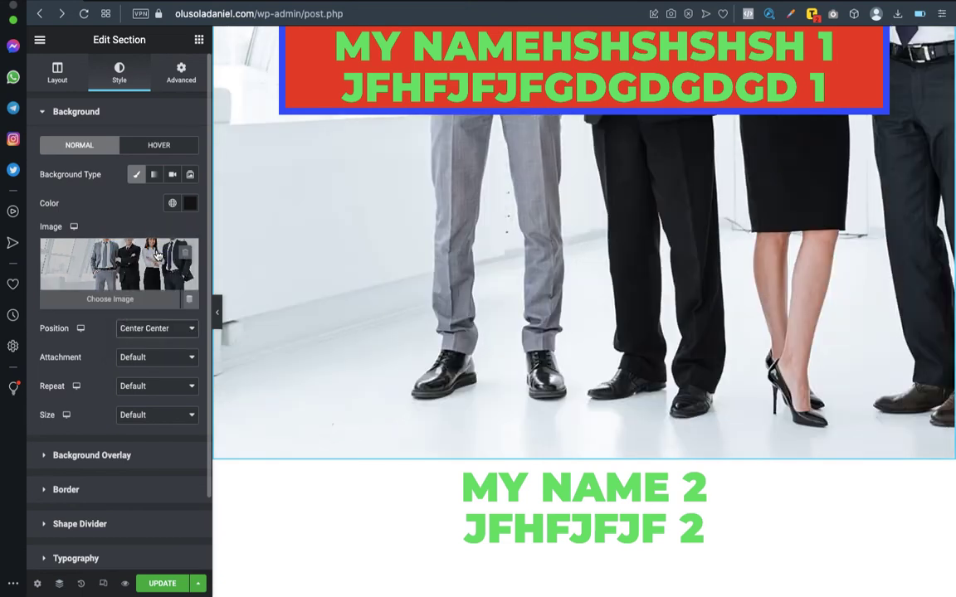
scroll(362, 319, "up", 5)
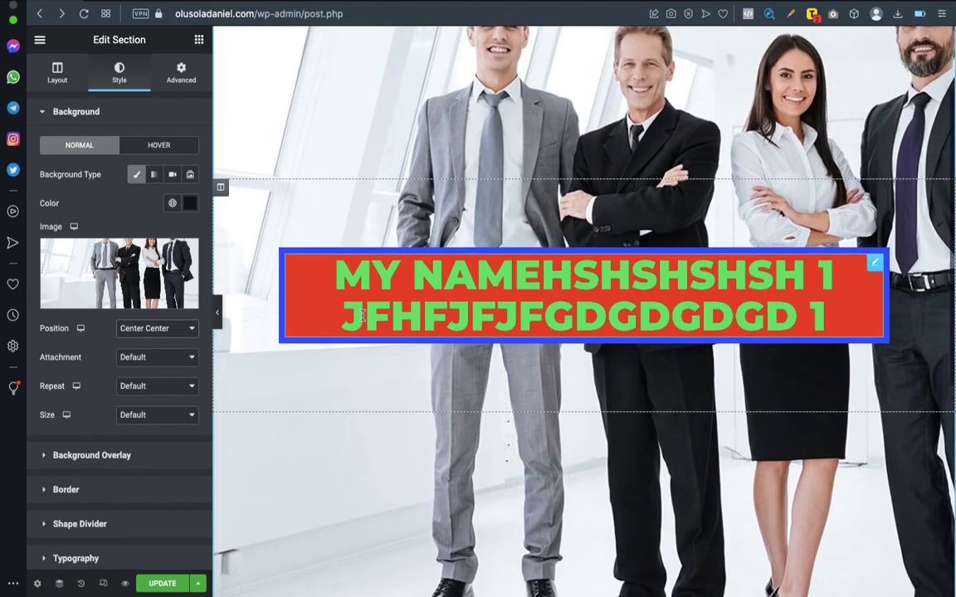
scroll(369, 220, "up", 4)
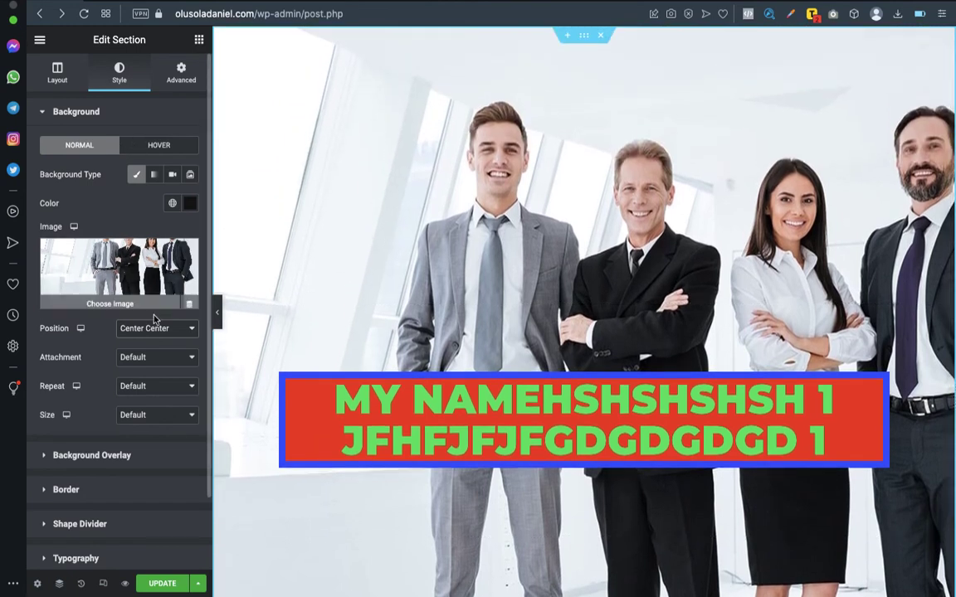
scroll(154, 319, "down", 1)
scroll(153, 319, "up", 1)
scroll(440, 182, "down", 2)
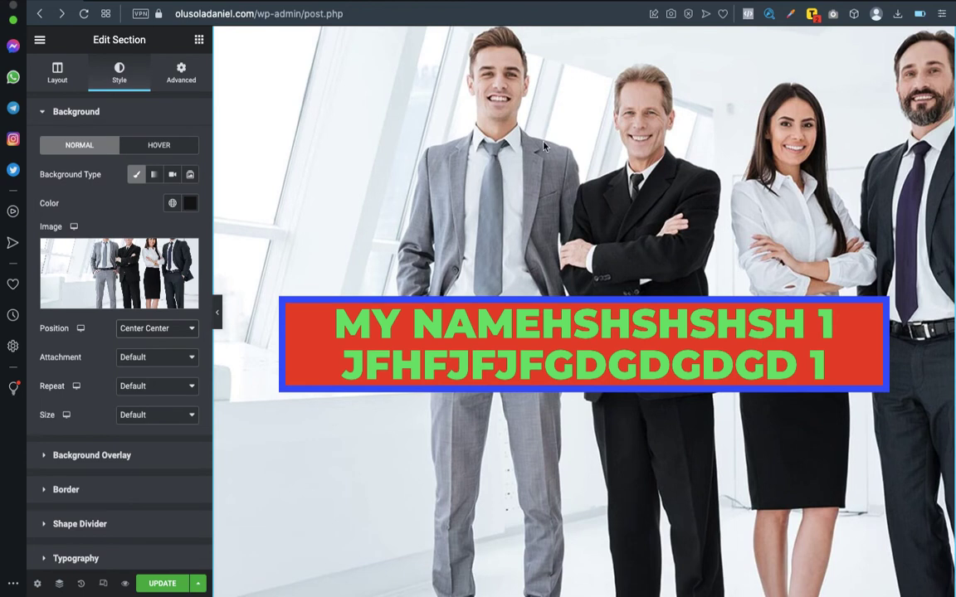
- Open the first section's background overlay settings and deselect the Classic overlay type
left_click(135, 126)
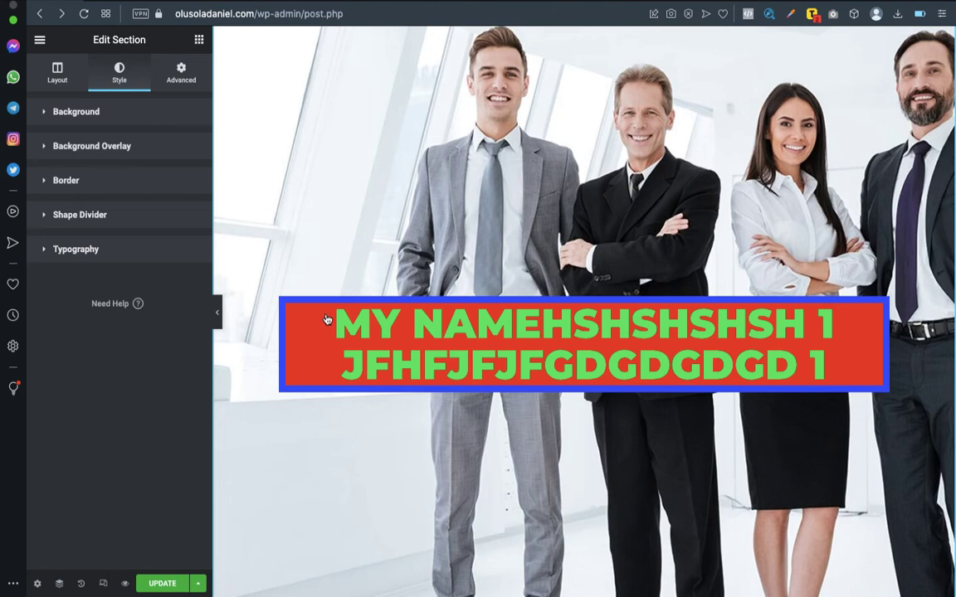
left_click(266, 264)
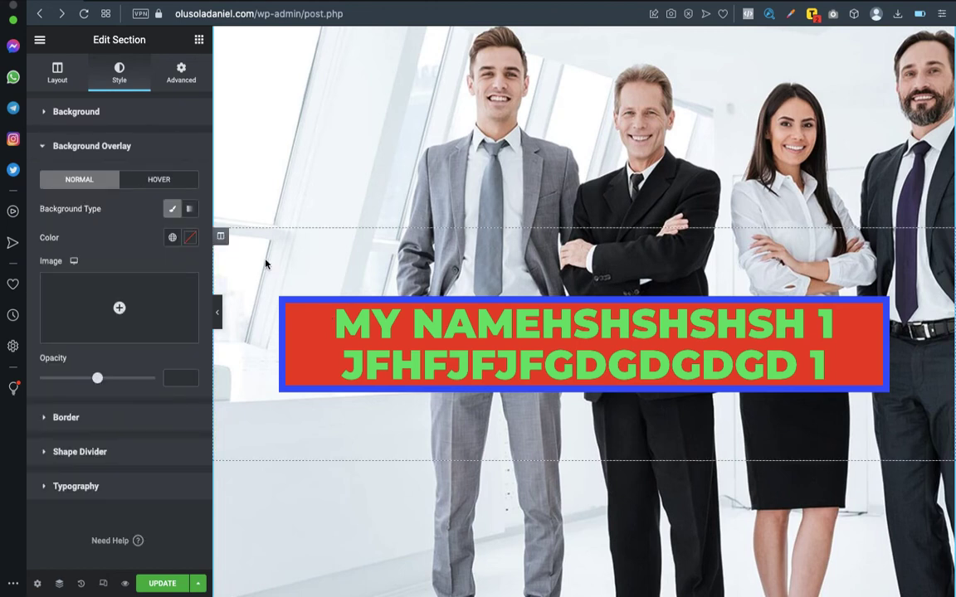
mouse_move(119, 308)
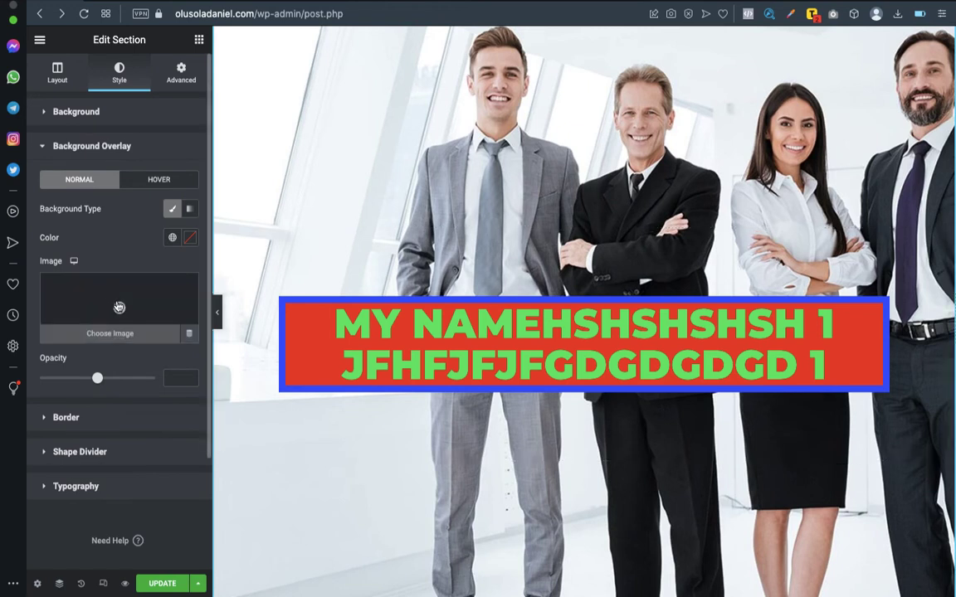
left_click(172, 213)
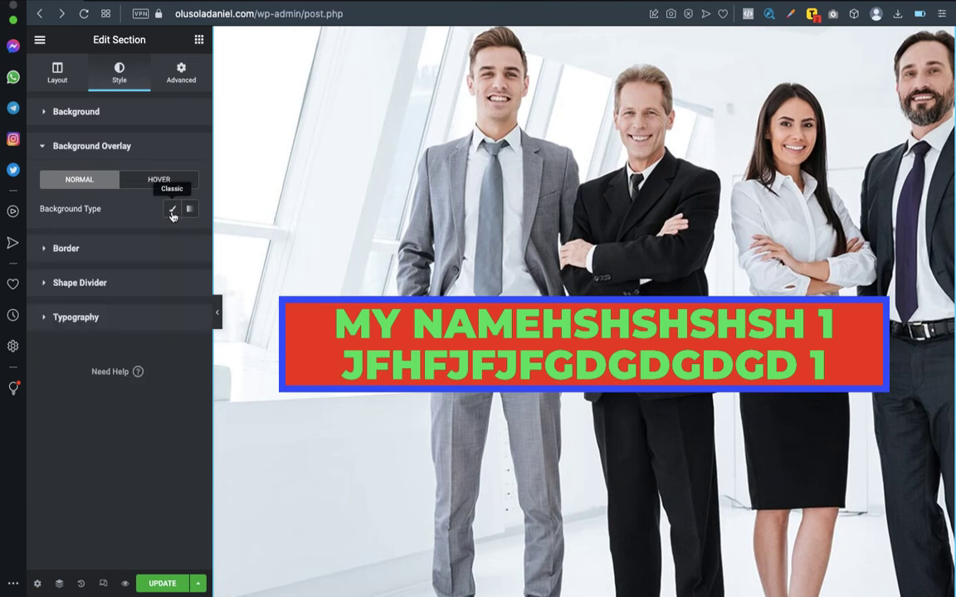
- Enable the Classic background overlay on the first section and set its color to the brownish red #874A4A
left_click(172, 212)
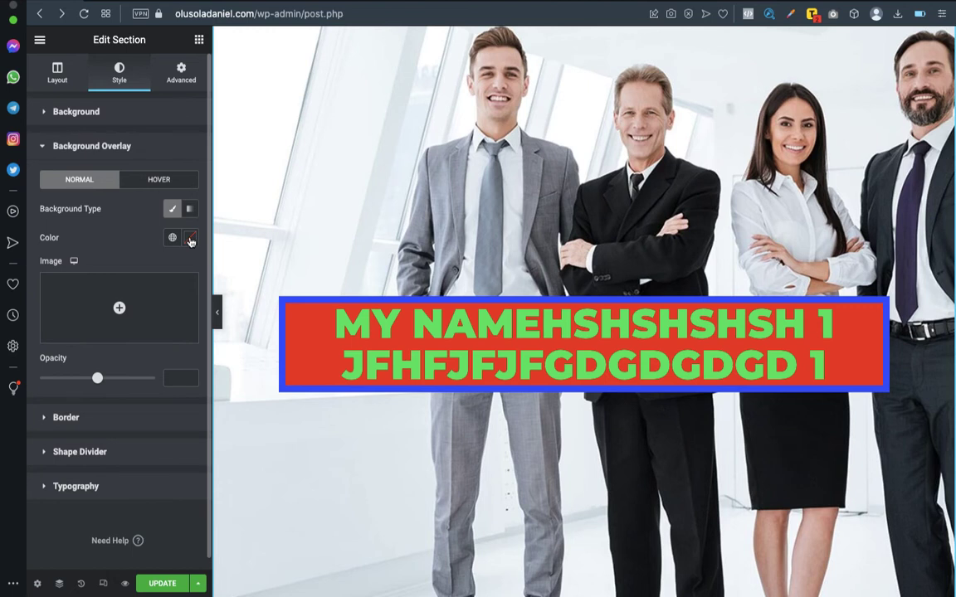
left_click(190, 239)
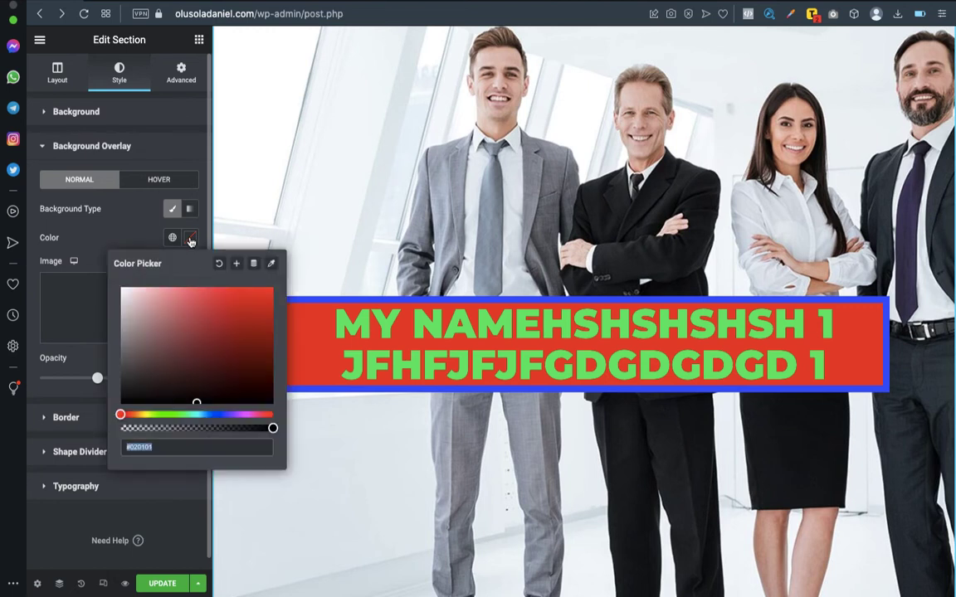
left_click(184, 330)
left_click(203, 337)
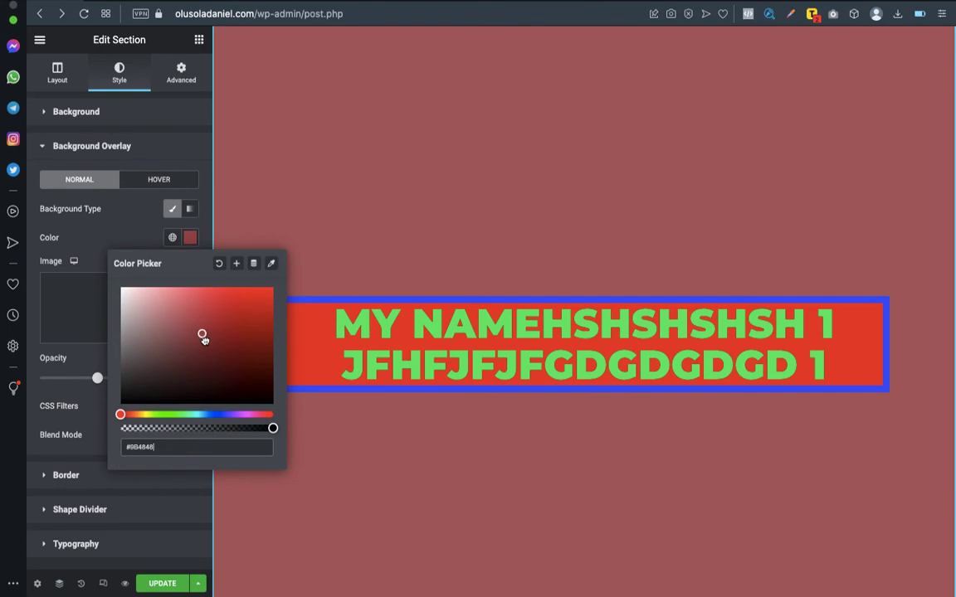
left_click(199, 345)
left_click(176, 364)
left_click_drag(175, 362, 190, 343)
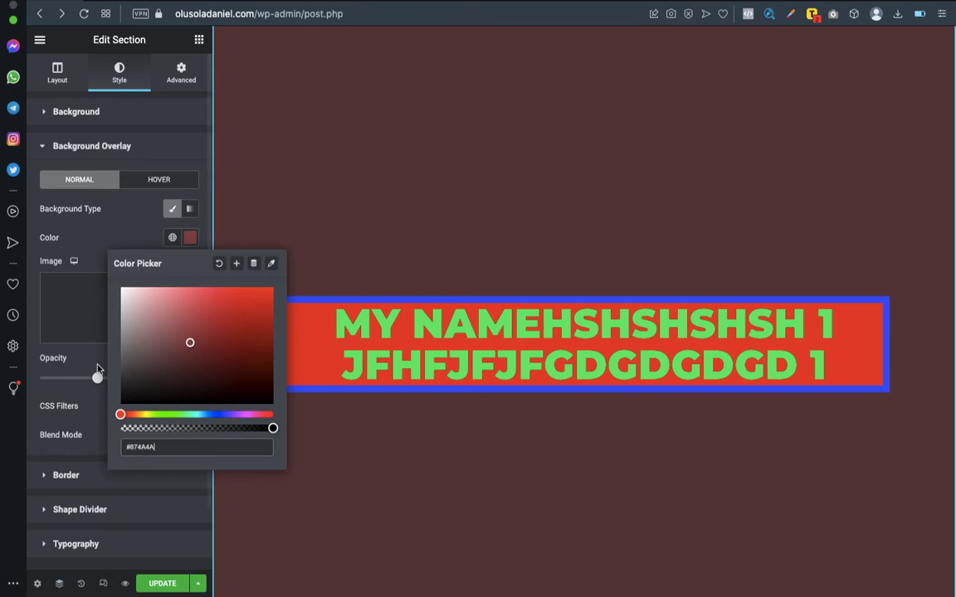
left_click(97, 372)
- Lower the section overlay's opacity to about 0.45 and try the olive color #87824A for it
mouse_move(98, 381)
left_mouse_down()
mouse_move(73, 381)
mouse_move(108, 381)
mouse_move(89, 382)
left_mouse_up()
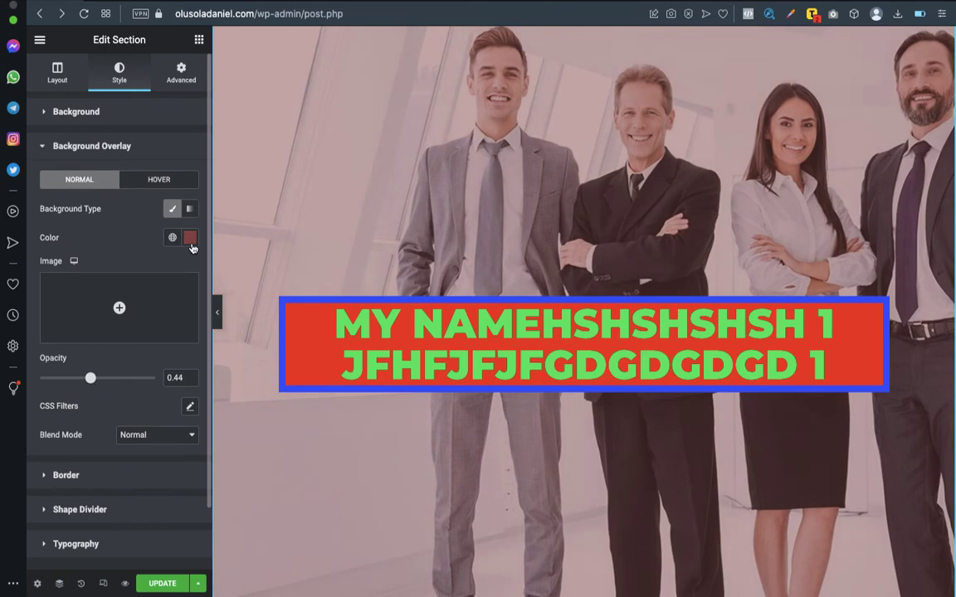
left_click(190, 239)
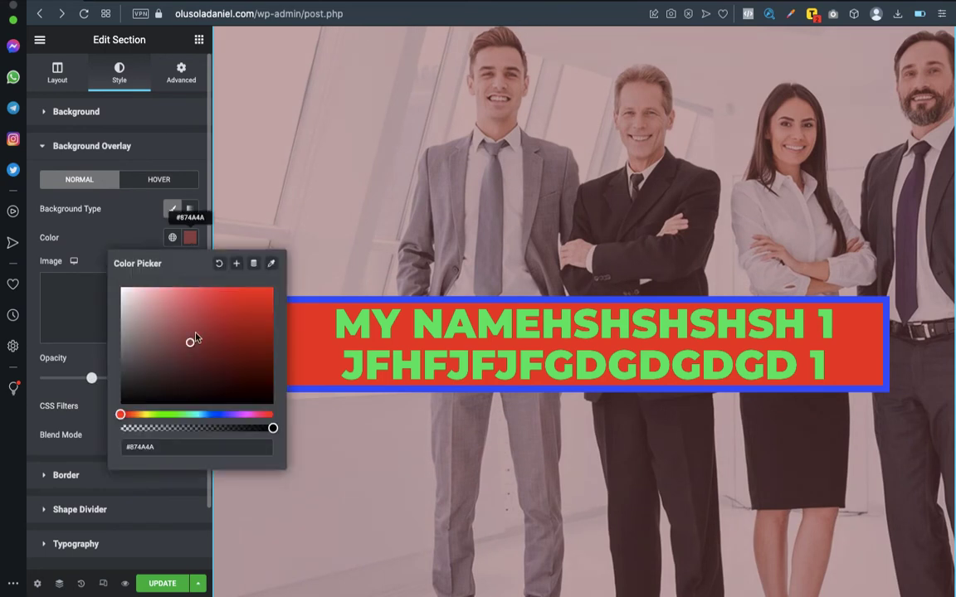
left_click(158, 415)
left_click_drag(158, 415, 144, 415)
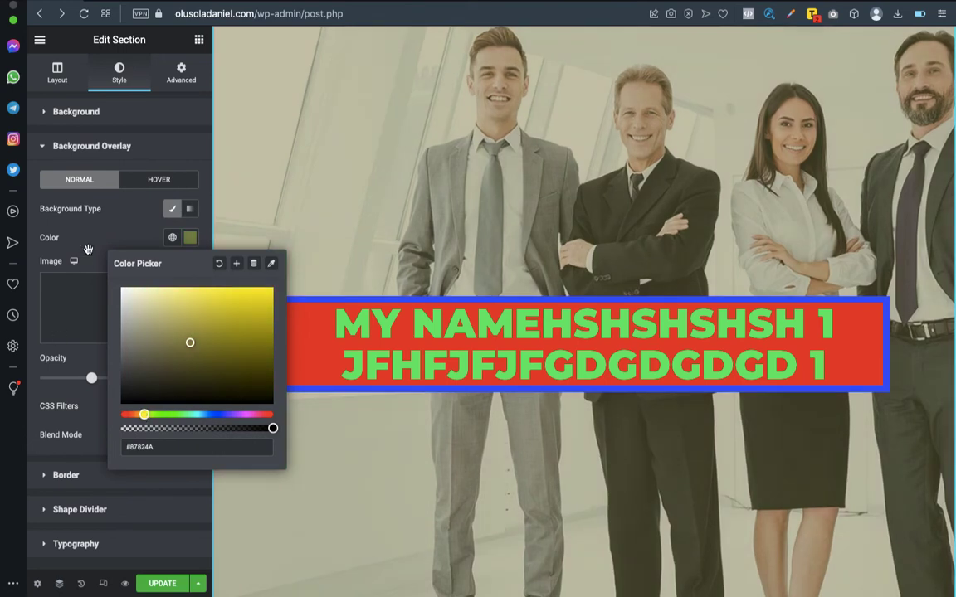
left_click(89, 210)
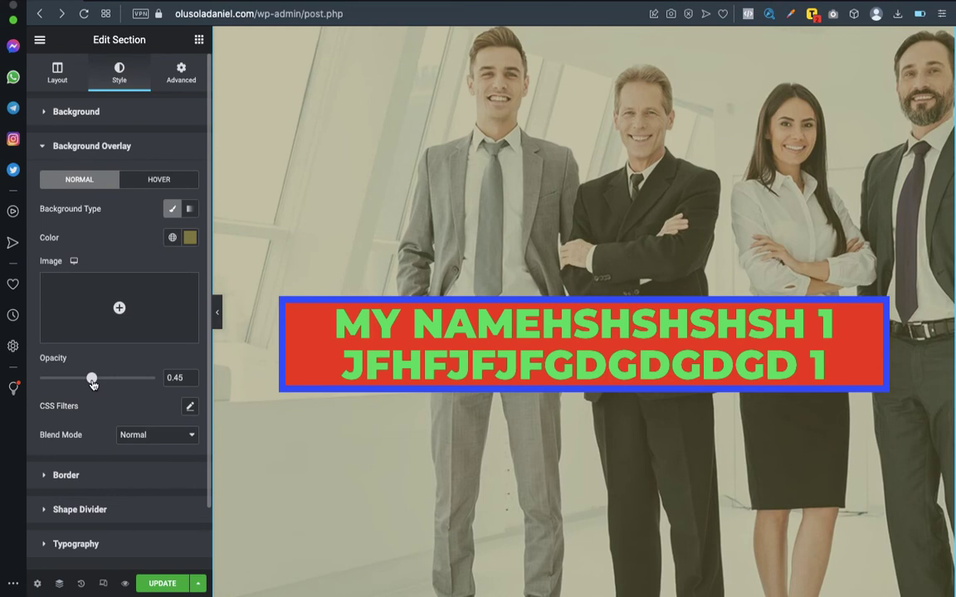
- Raise the section overlay's opacity to 0.53 and change its color to the muted blue #4A5D87
left_click_drag(96, 383, 104, 384)
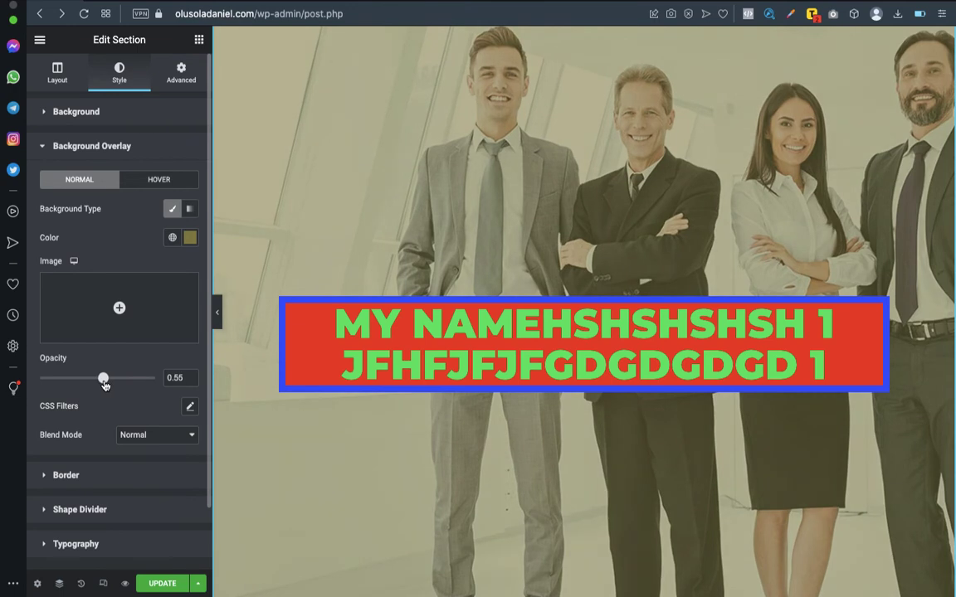
mouse_move(109, 385)
left_mouse_down()
mouse_move(135, 386)
mouse_move(100, 385)
left_mouse_up()
left_click(189, 239)
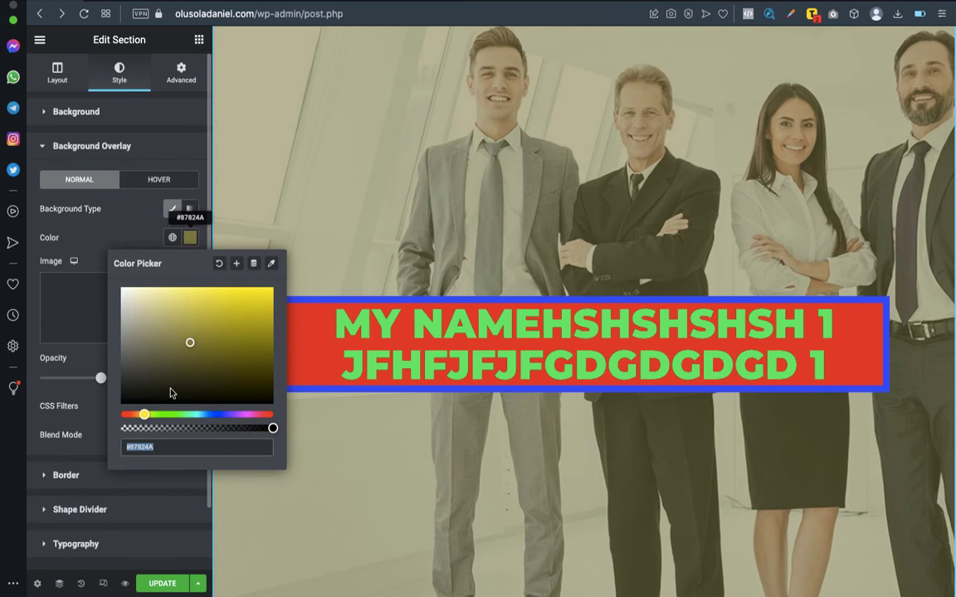
left_click(219, 414)
left_click(214, 415)
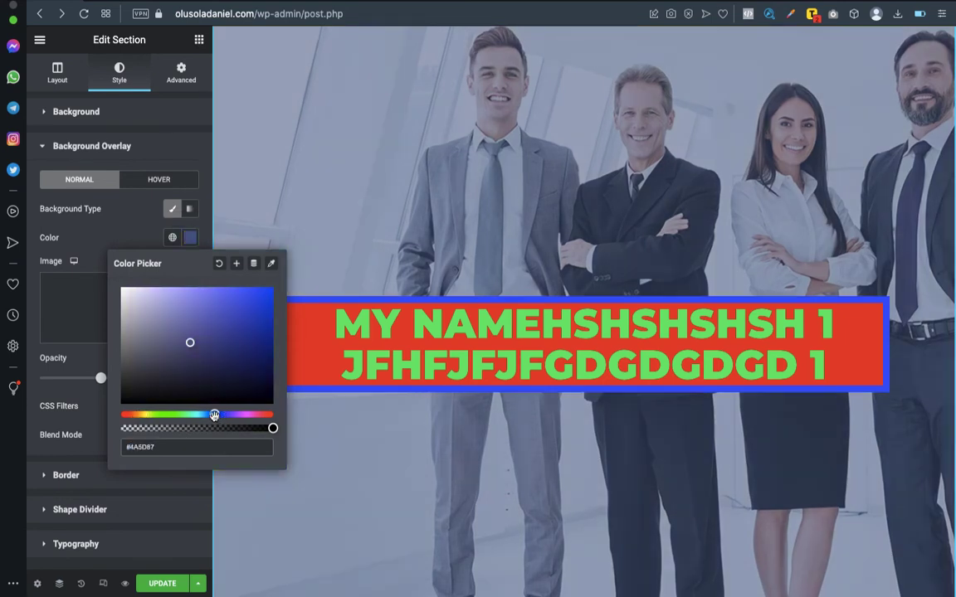
left_click(75, 356)
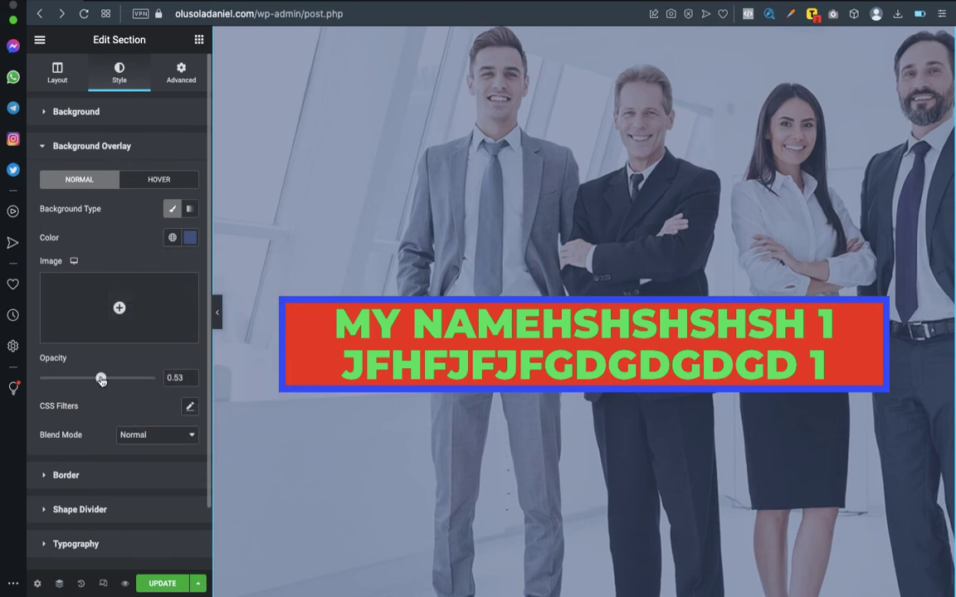
- Change the section overlay to the brighter blue #1D52C9 and settle its opacity at 0.5 after trying 0.66
mouse_move(100, 378)
left_mouse_down()
mouse_move(76, 378)
mouse_move(117, 380)
left_mouse_up()
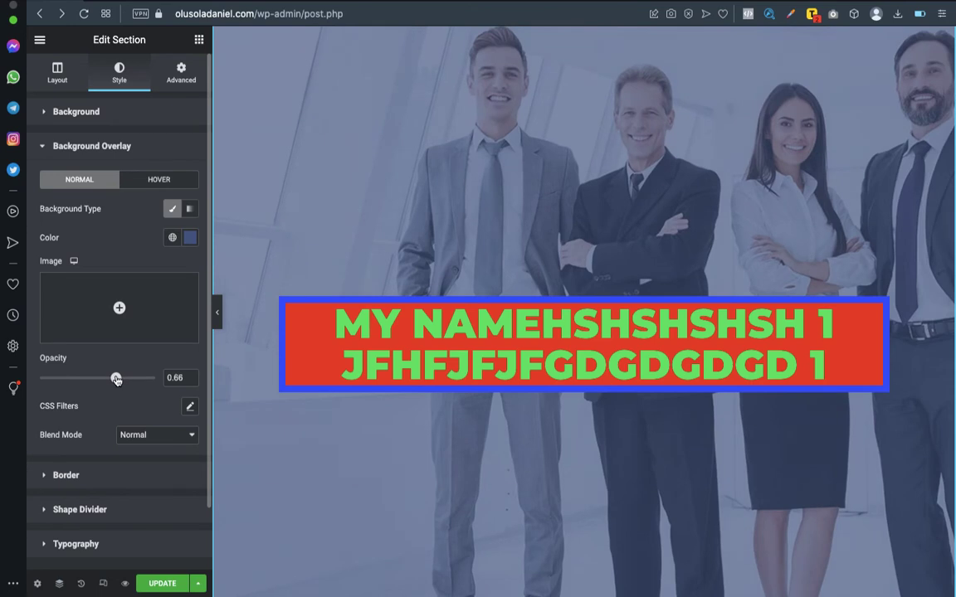
left_click(190, 239)
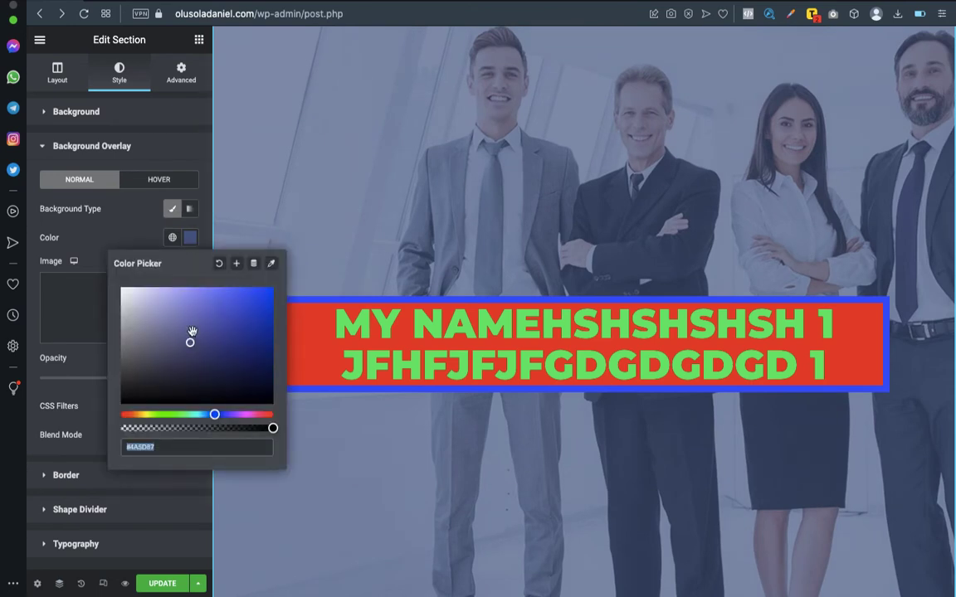
left_click(240, 314)
left_click_drag(241, 314, 246, 314)
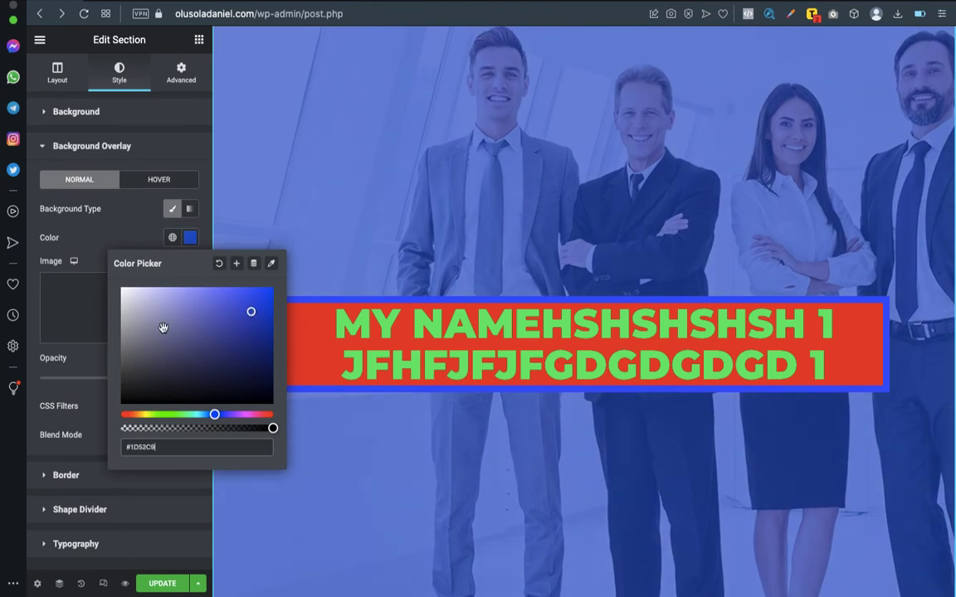
left_click(92, 365)
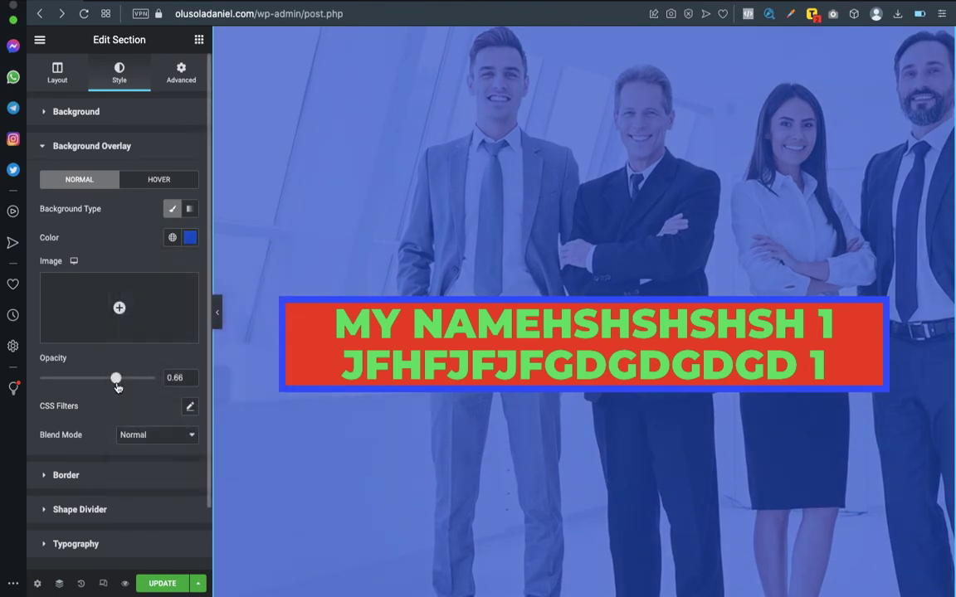
left_click_drag(117, 387, 96, 385)
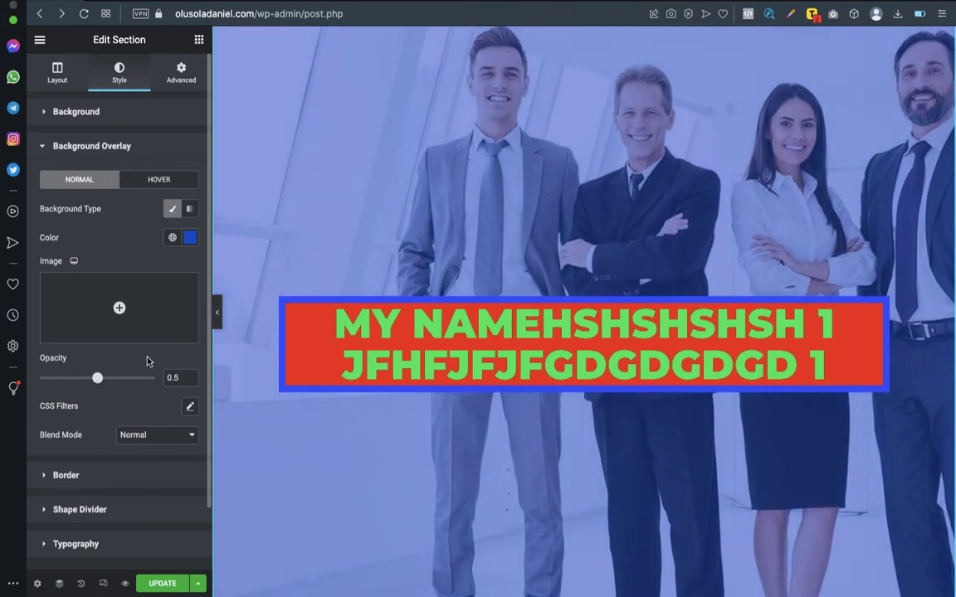
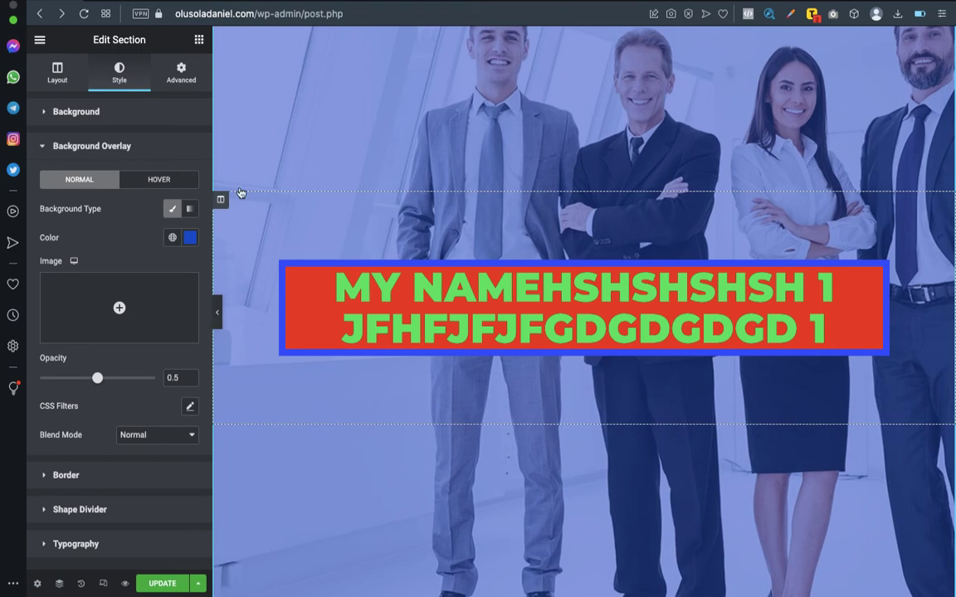
- Open the settings of the column around the heading and review its Layout and Style options
left_click(221, 201)
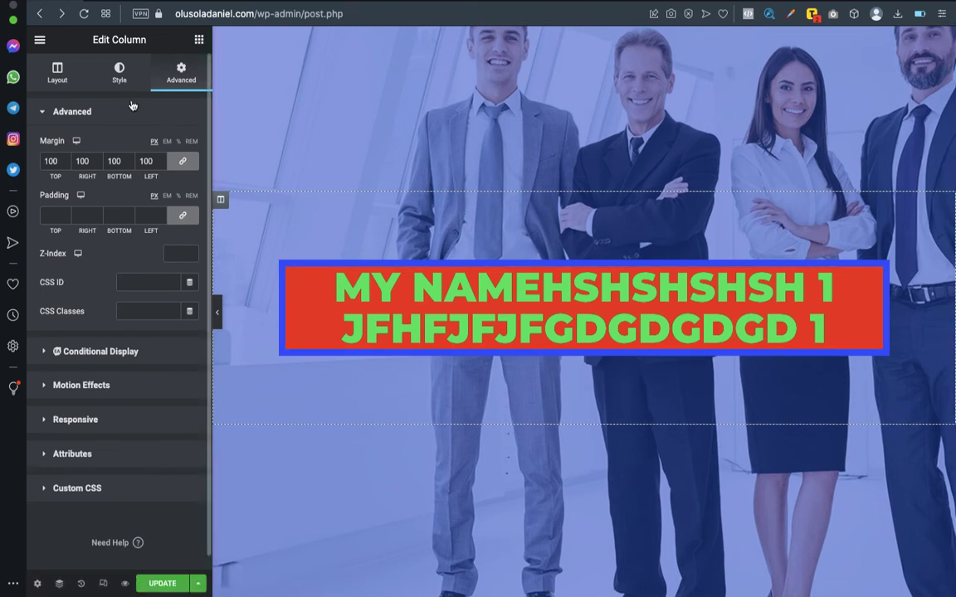
left_click(58, 77)
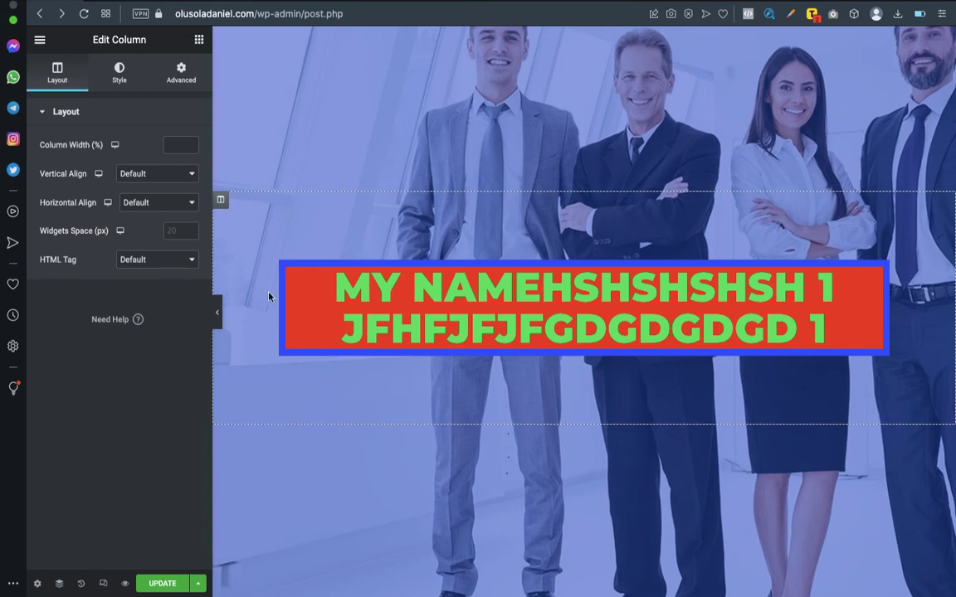
left_click(119, 73)
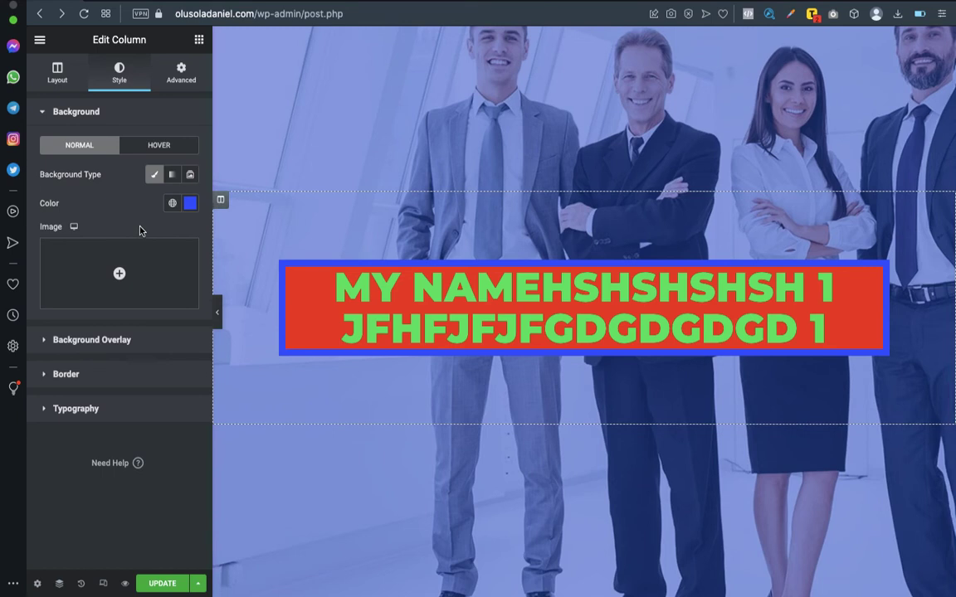
- Insert the blue square image with the white arrow from the media library as the column's background image
mouse_move(112, 241)
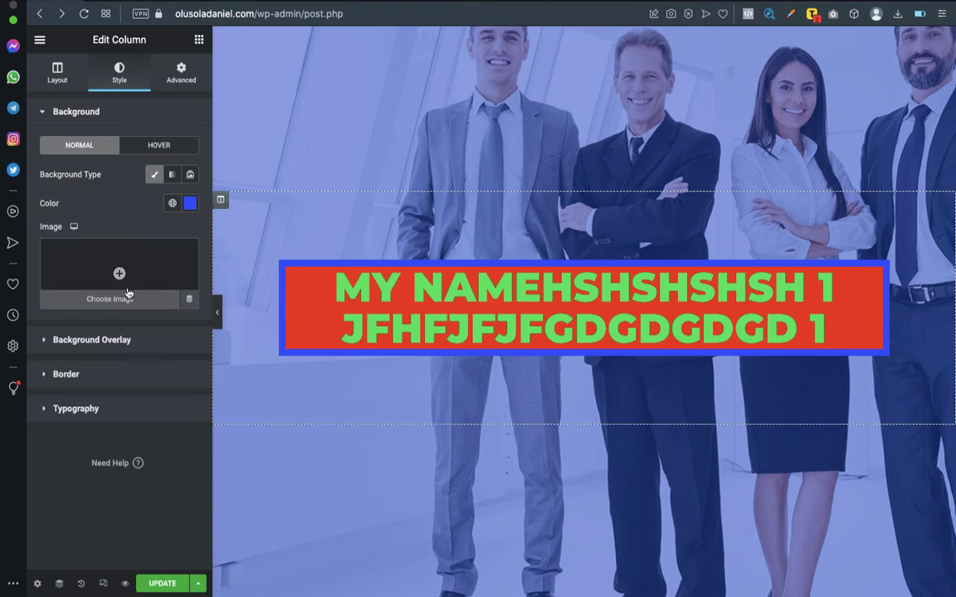
left_click(127, 292)
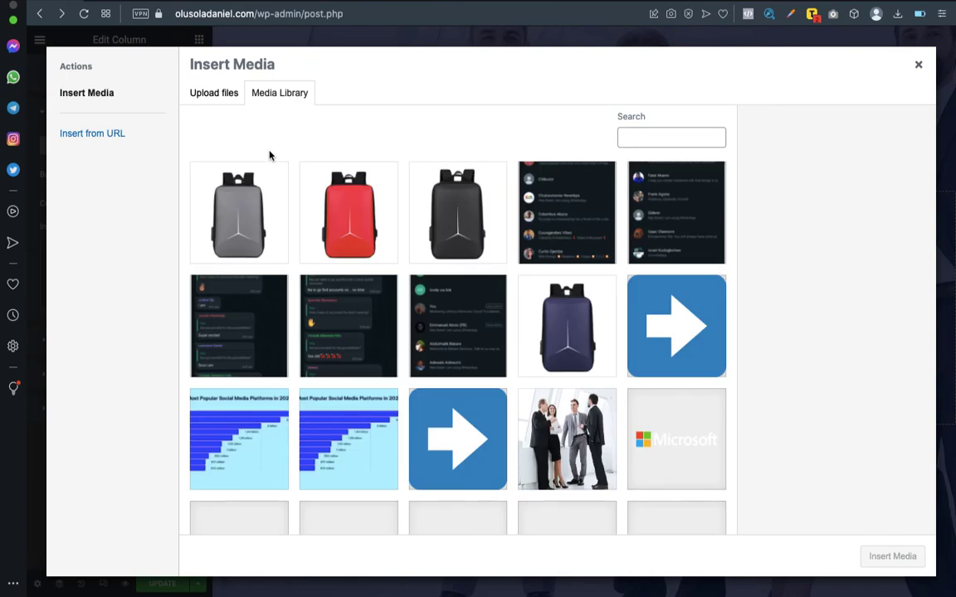
scroll(540, 297, "down", 2)
scroll(541, 297, "up", 1)
scroll(541, 297, "down", 3)
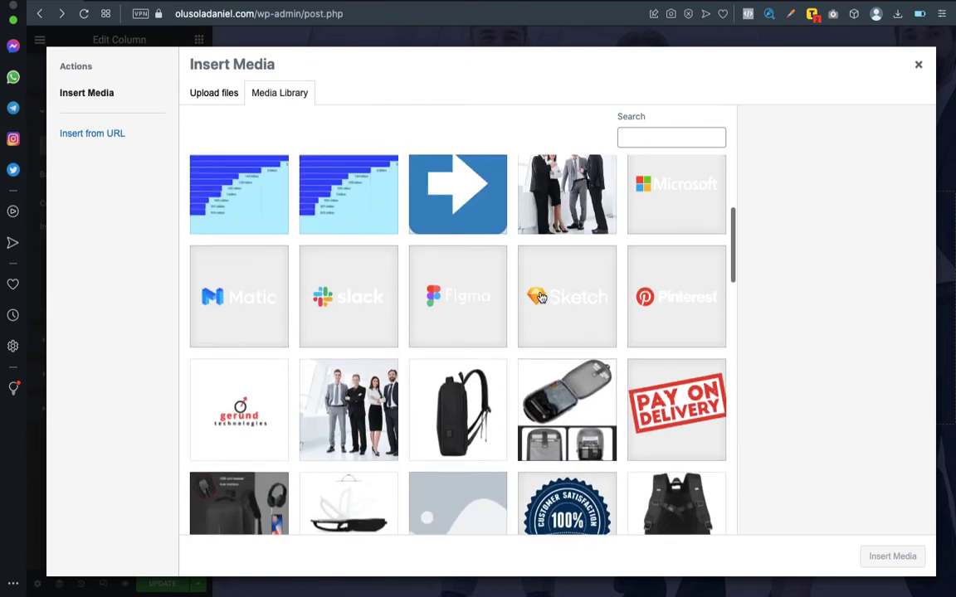
scroll(541, 297, "up", 4)
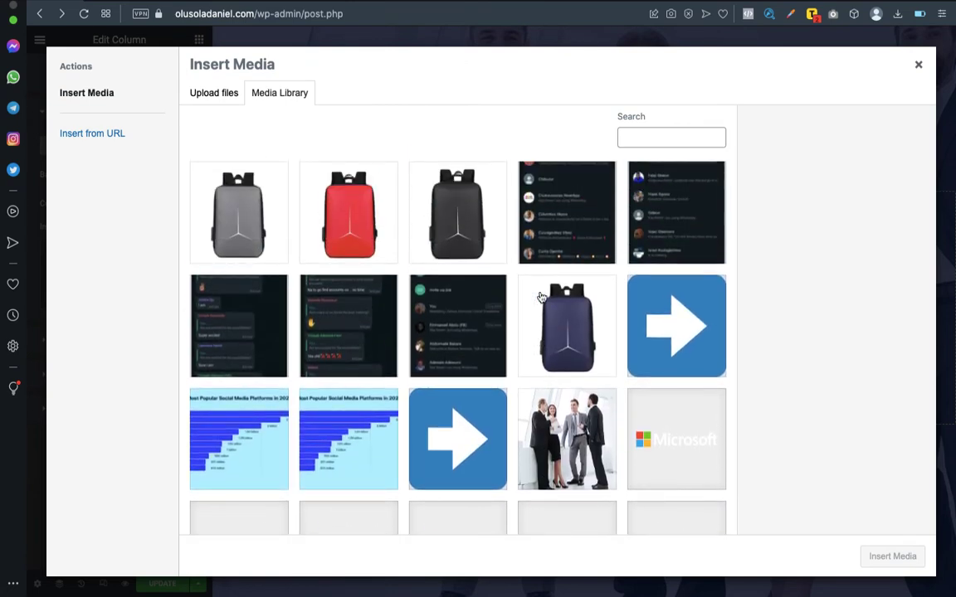
left_click(668, 333)
left_click(881, 558)
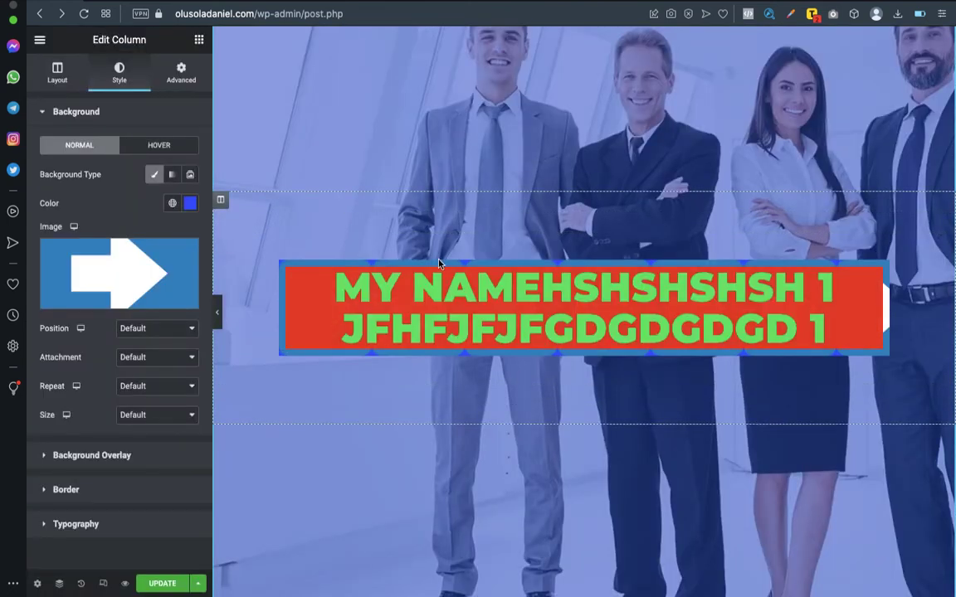
mouse_move(153, 268)
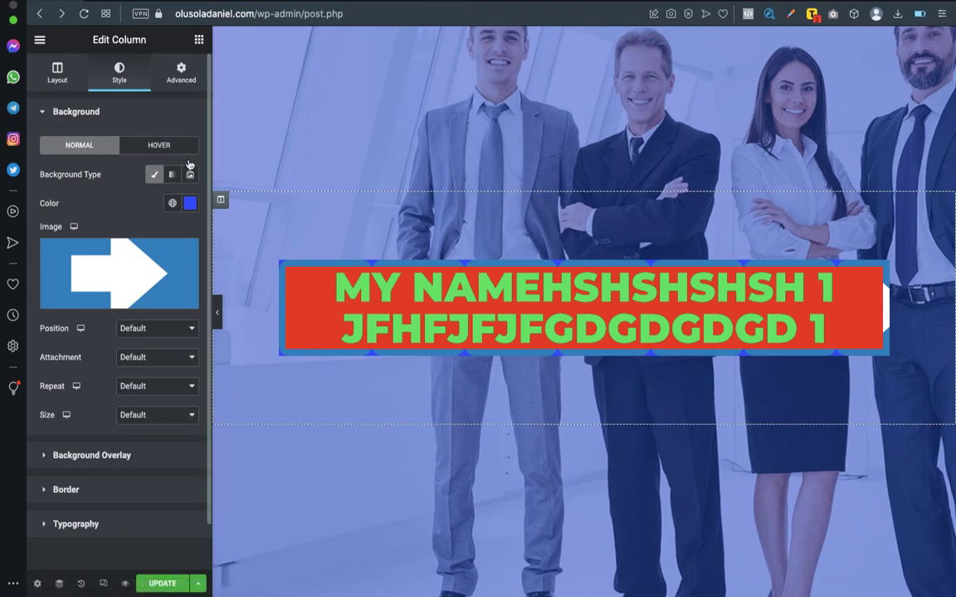
- Set the column's padding to 100 px on all four sides after trying 50 px
left_click(183, 75)
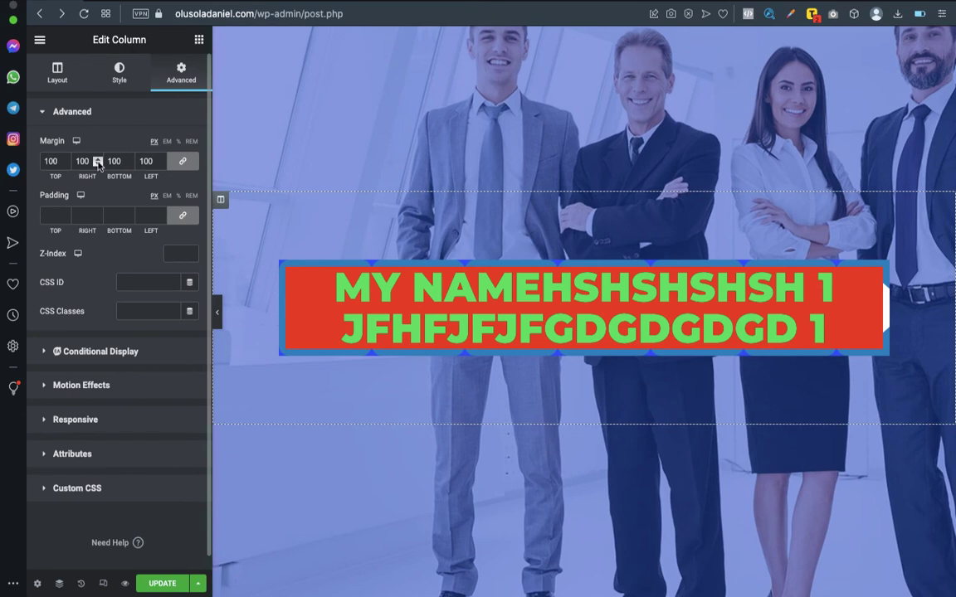
left_click(57, 214)
type("50")
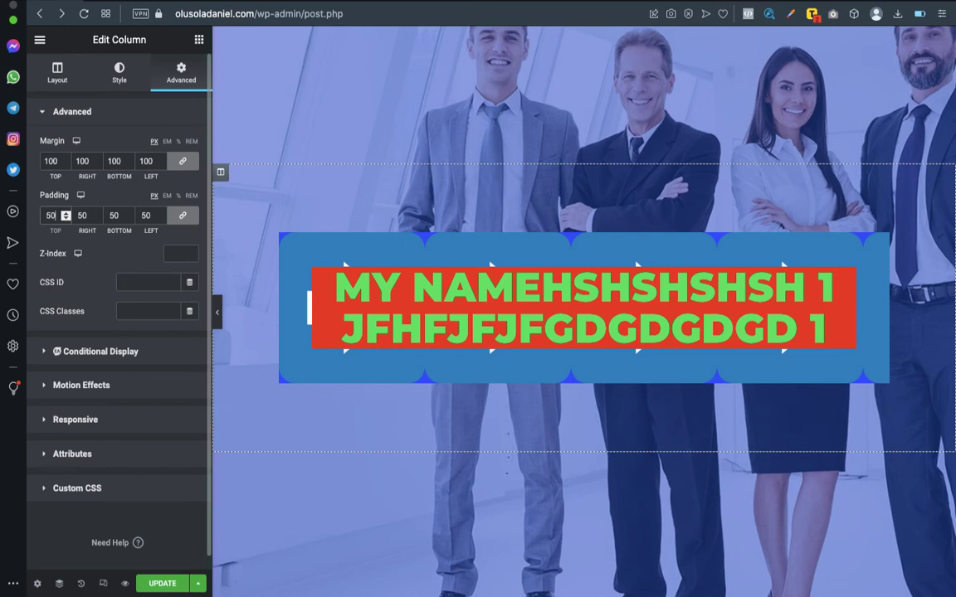
key("BackSpace")
key("BackSpace")
type("100")
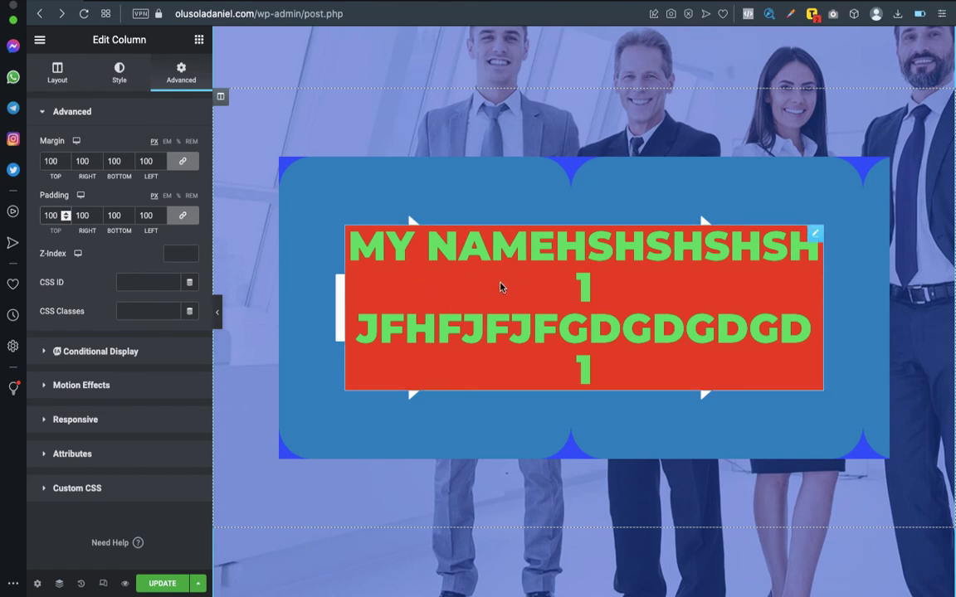
- Open the heading widget's advanced Background settings and bring up its background color picker
left_click(814, 237)
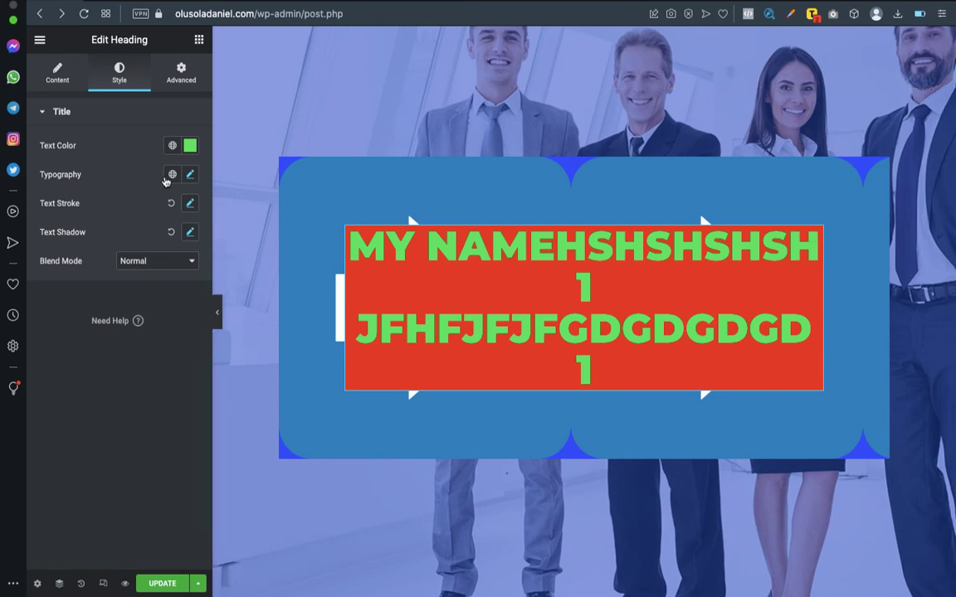
left_click(188, 73)
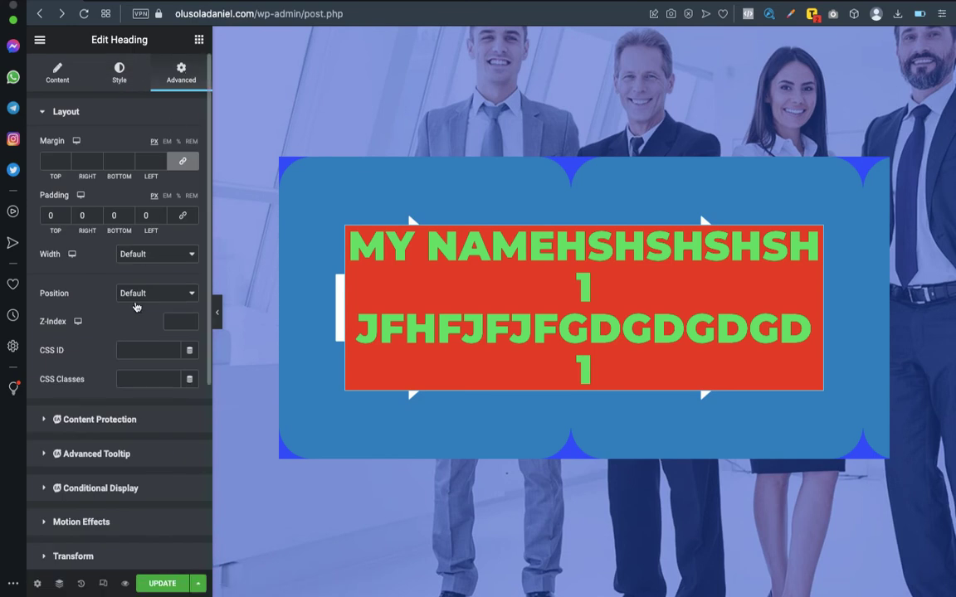
scroll(136, 303, "down", 5)
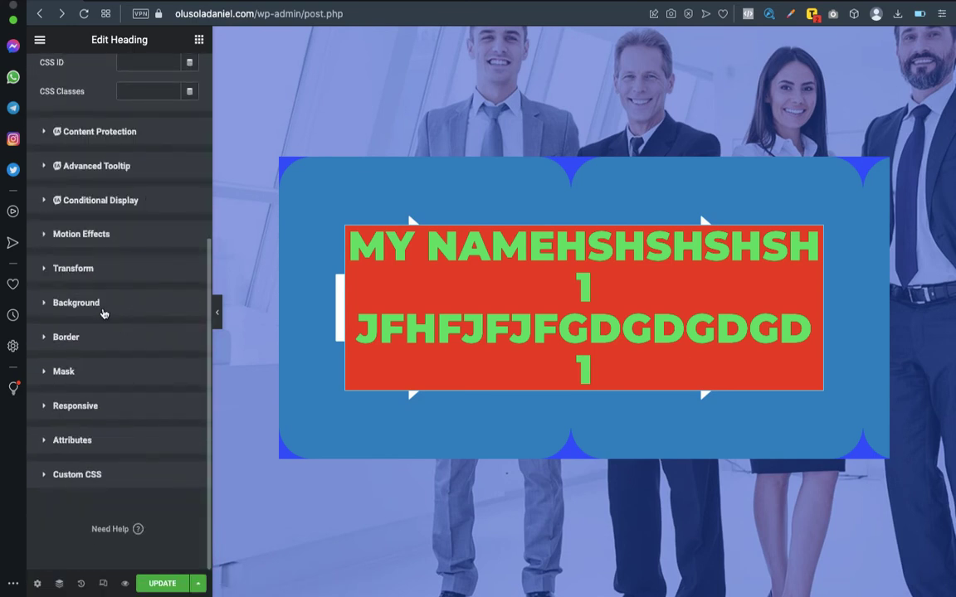
left_click(76, 303)
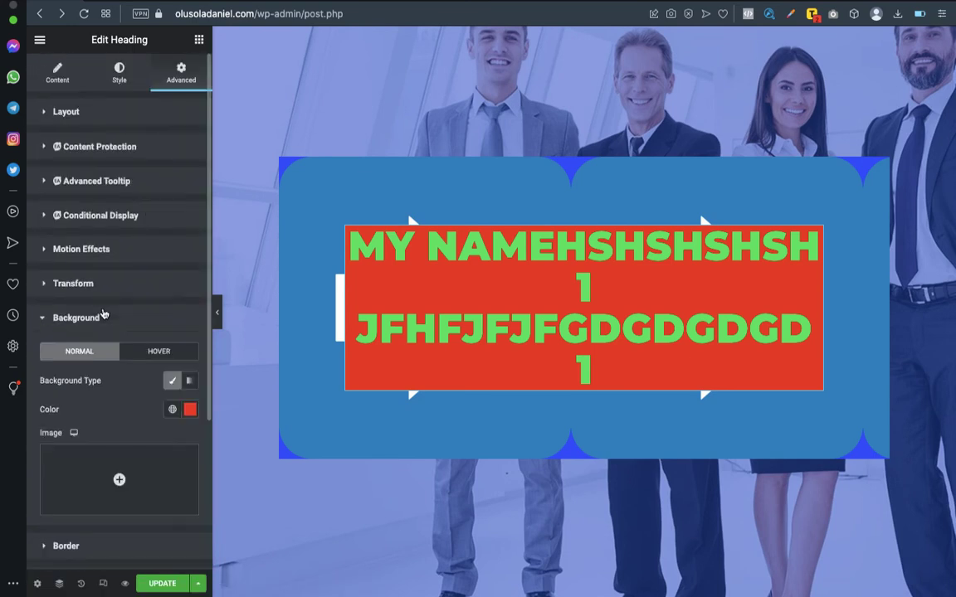
left_click(189, 409)
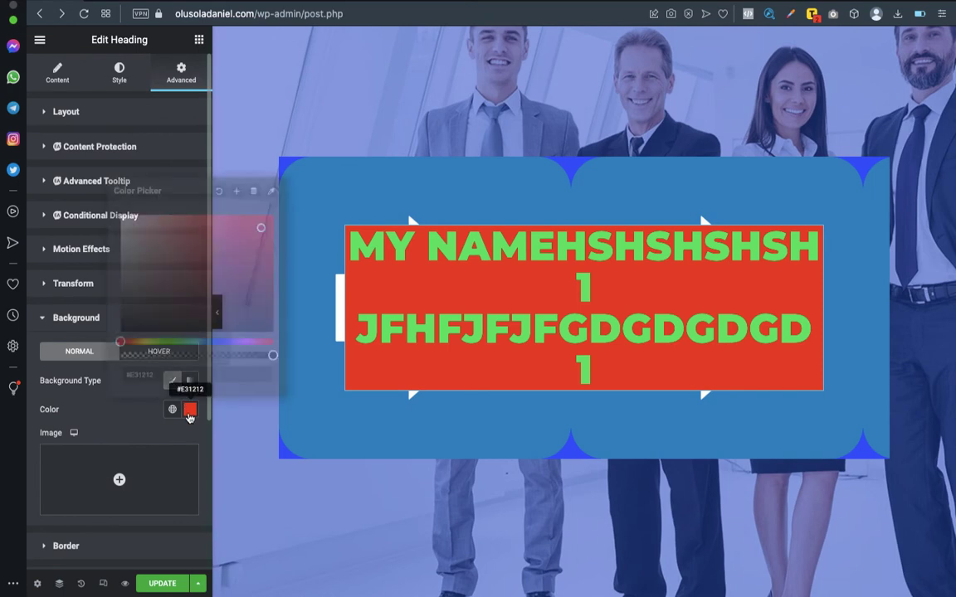
- Try clearing the heading's red background color, undo the change, and look over the section
left_click(220, 192)
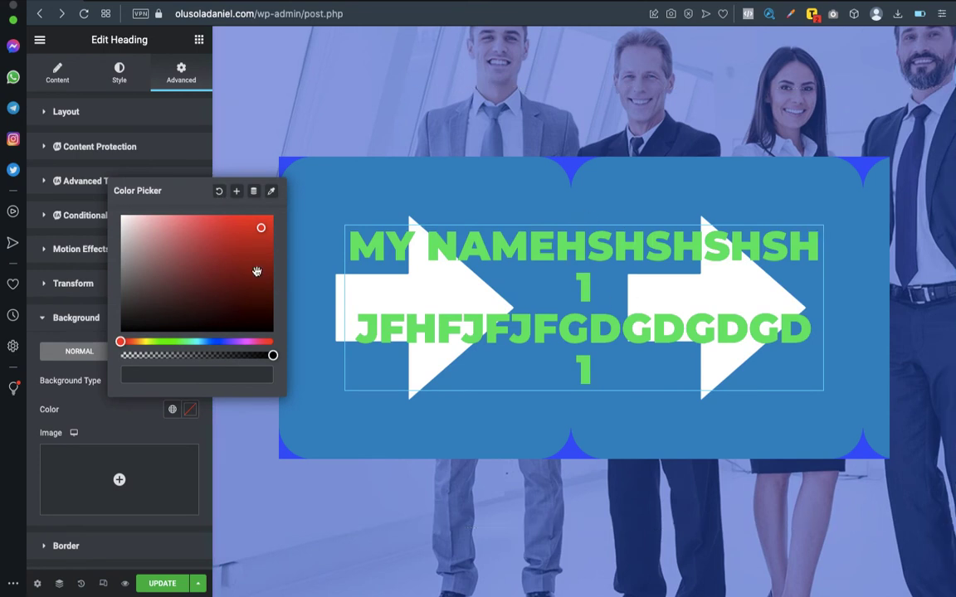
key("super+z")
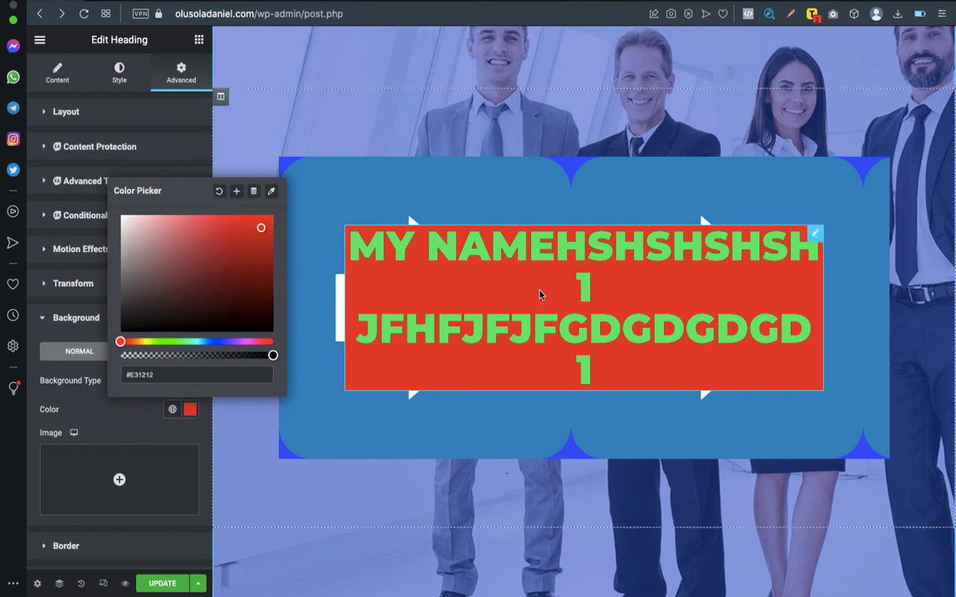
scroll(539, 295, "down", 1)
scroll(539, 294, "up", 3)
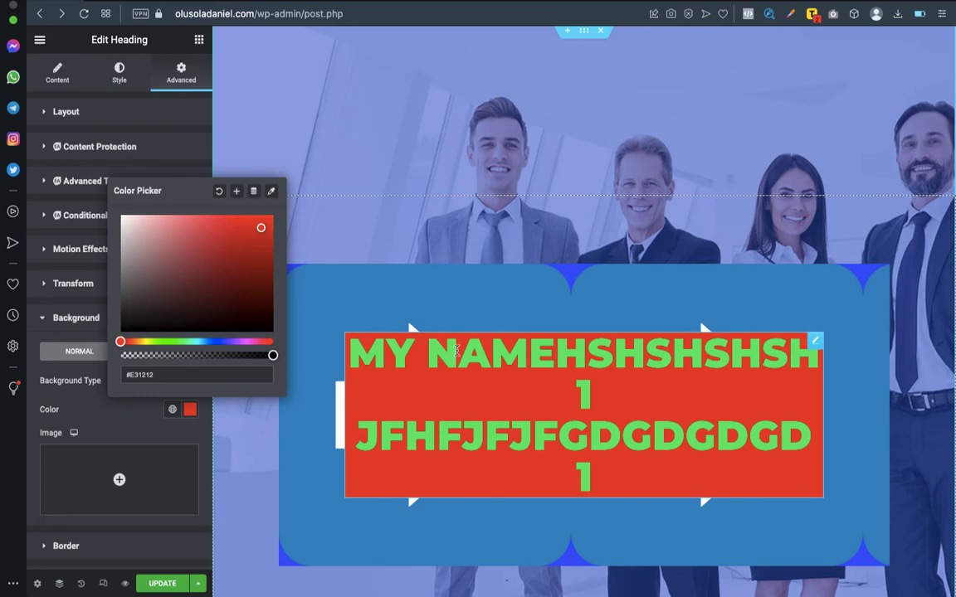
scroll(456, 348, "down", 3)
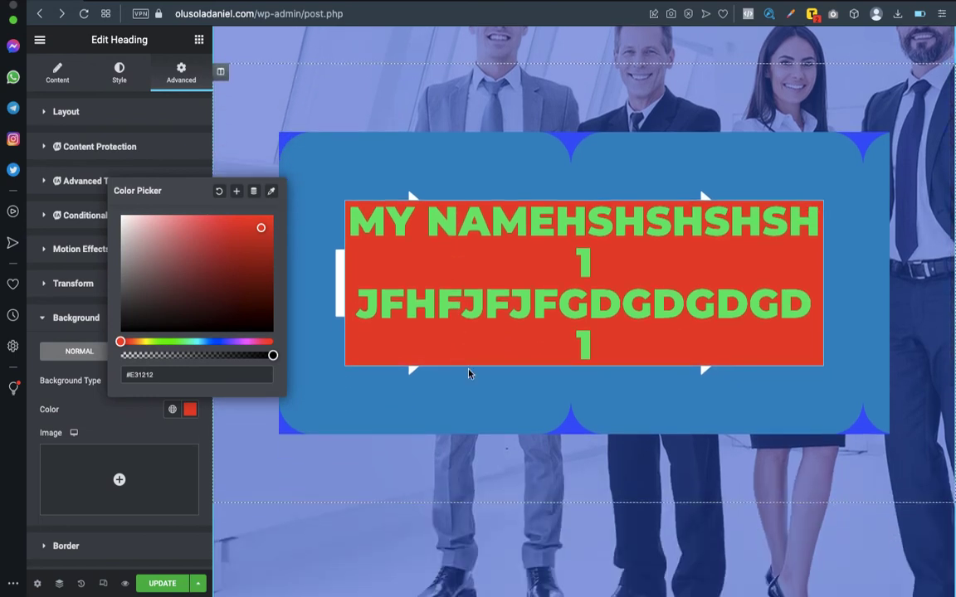
scroll(469, 373, "down", 5)
scroll(469, 373, "up", 1)
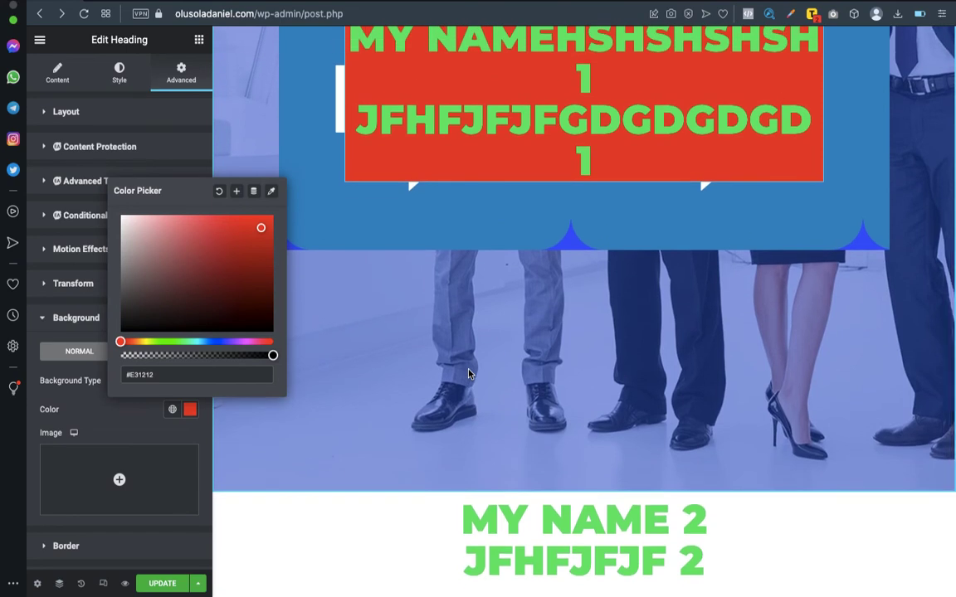
scroll(469, 373, "up", 3)
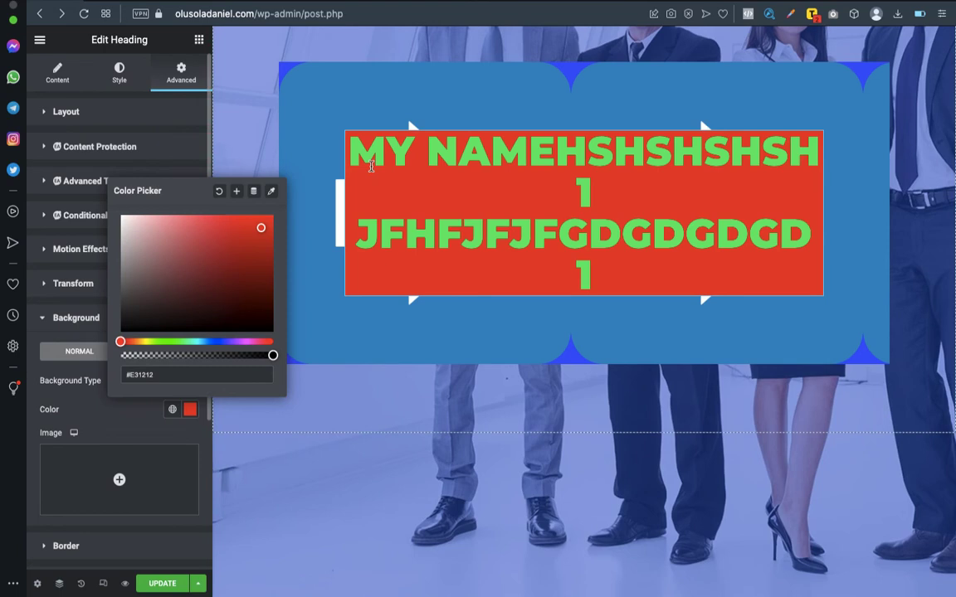
scroll(371, 170, "up", 5)
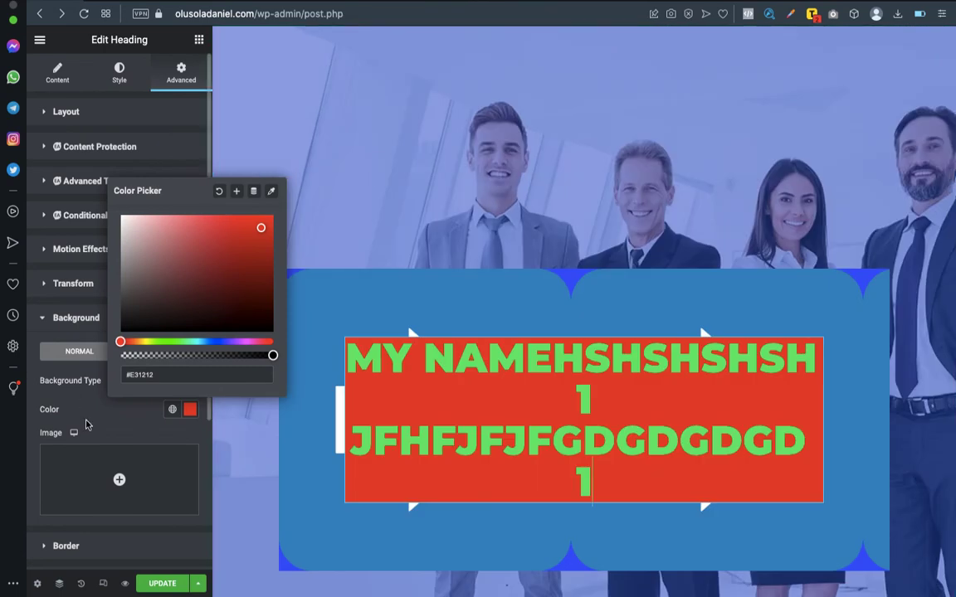
left_click(112, 378)
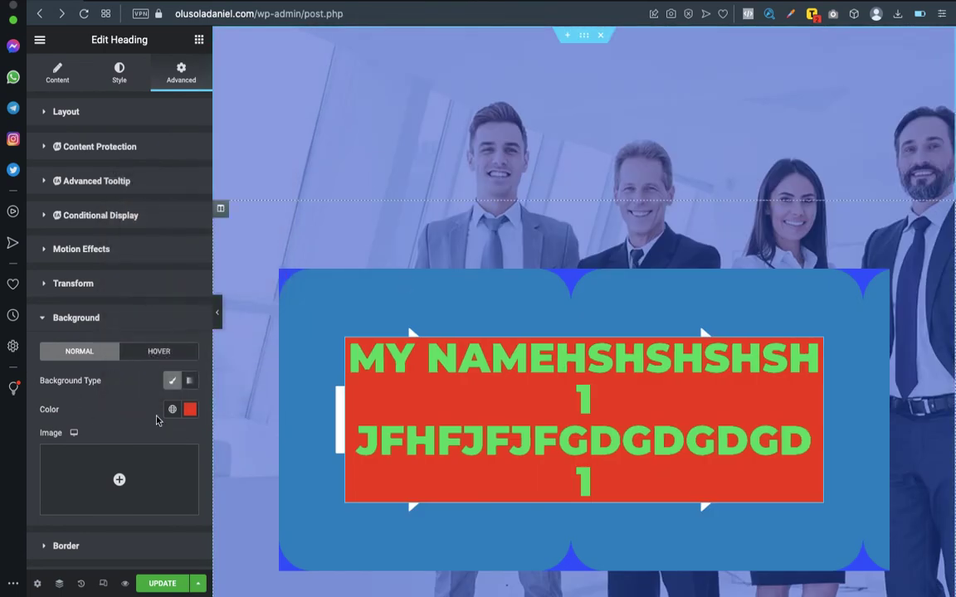
- Clear the heading widget's red background color
left_click(189, 409)
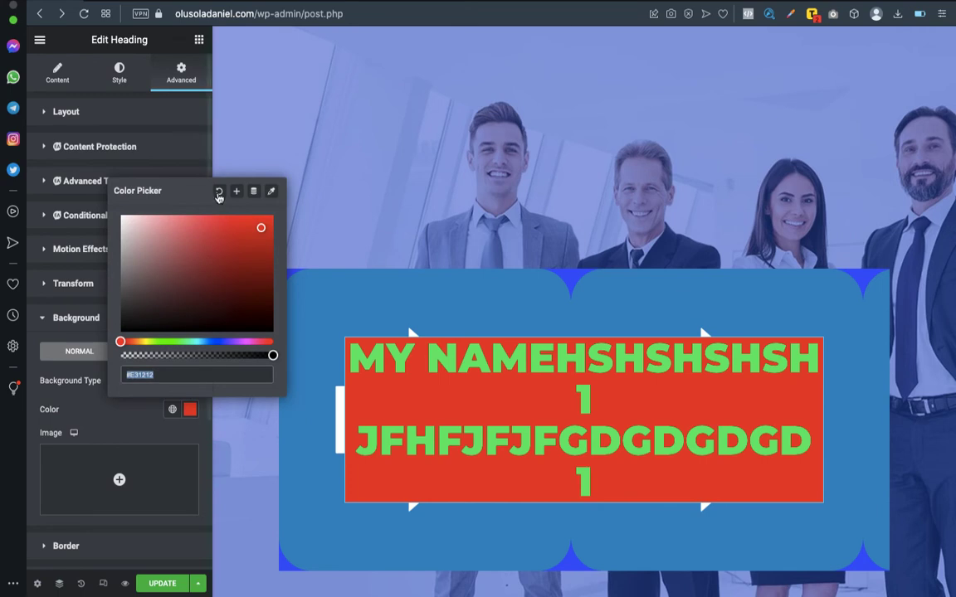
left_click(218, 196)
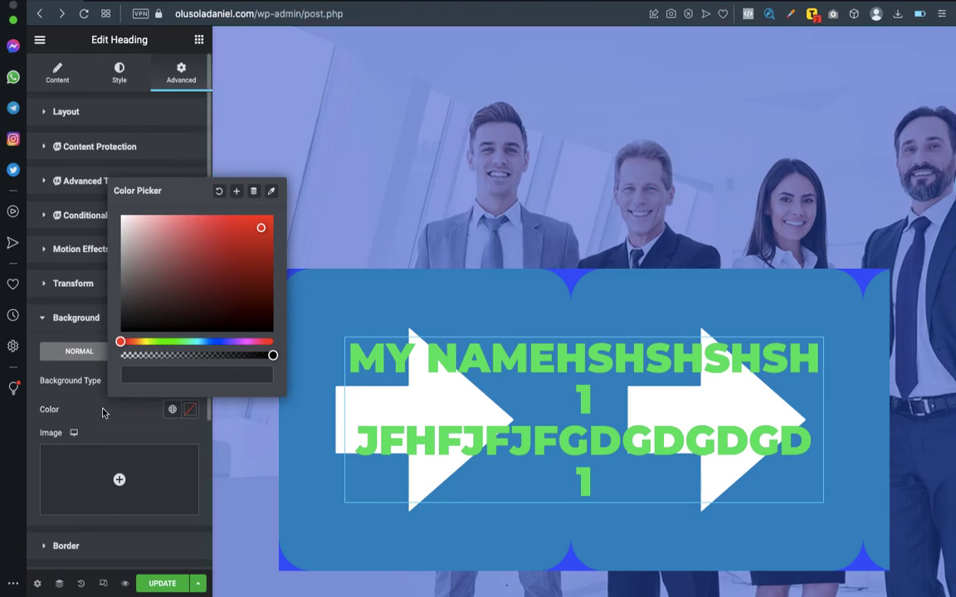
left_click(93, 372)
scroll(557, 334, "down", 2)
scroll(557, 334, "down", 2)
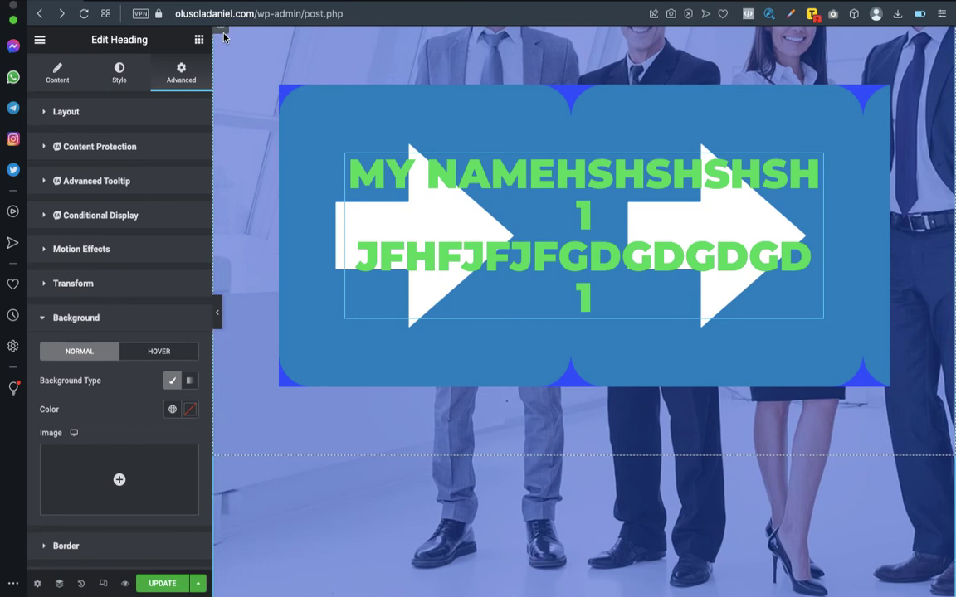
- Remove the white-arrow background image from the column around the heading
scroll(223, 36, "up", 2)
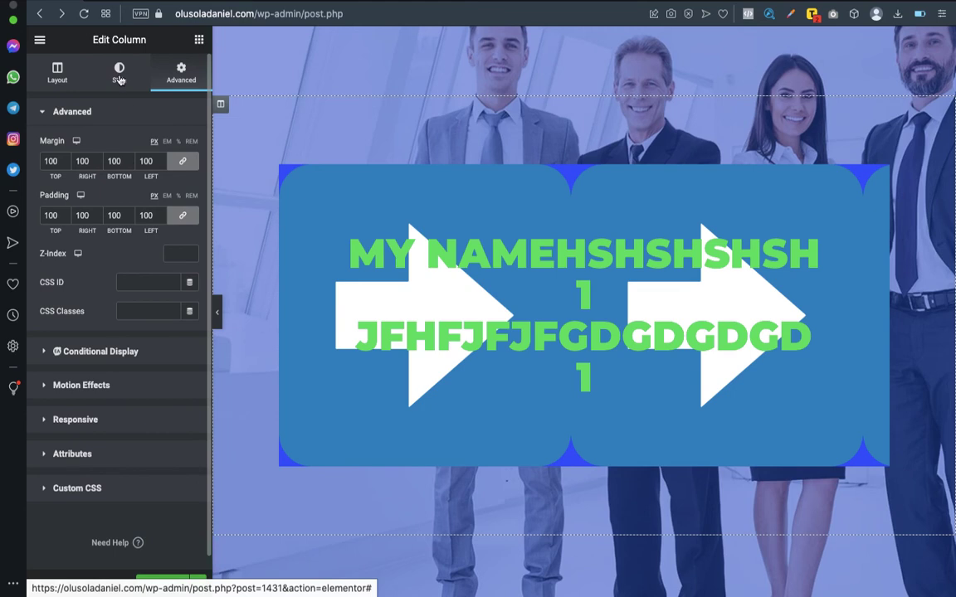
left_click(119, 79)
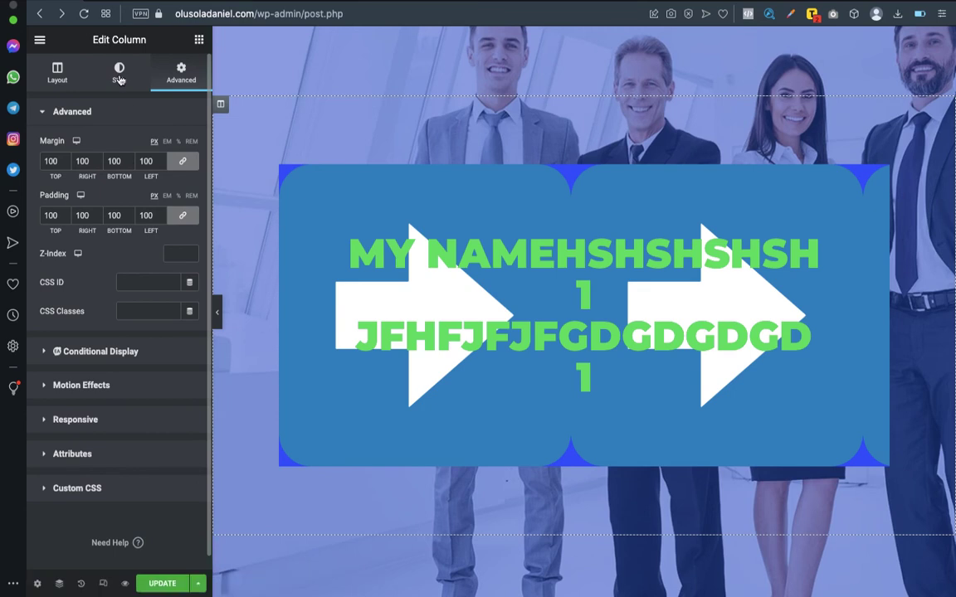
mouse_move(183, 257)
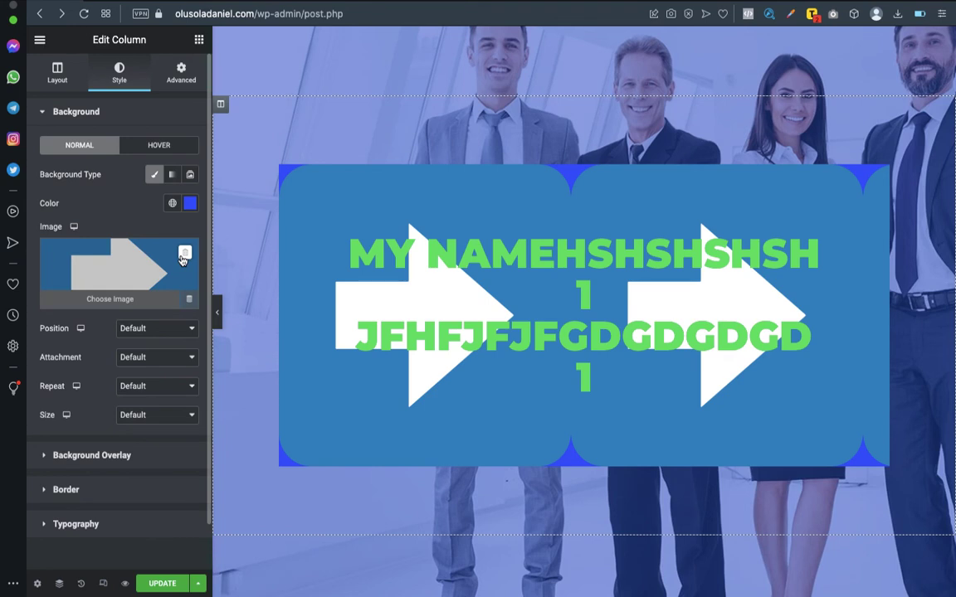
left_click(183, 256)
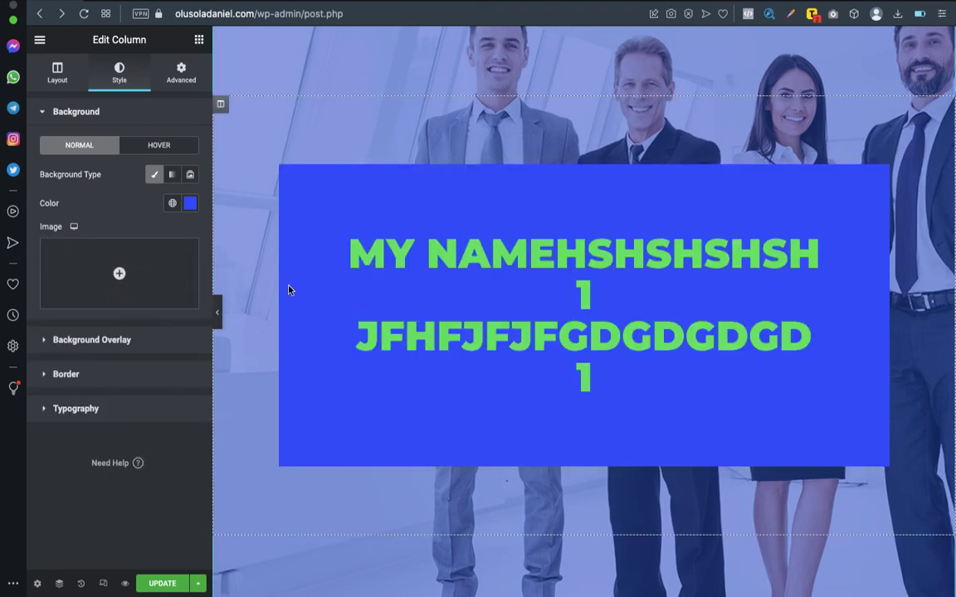
- Clear the column's blue background color
mouse_move(126, 280)
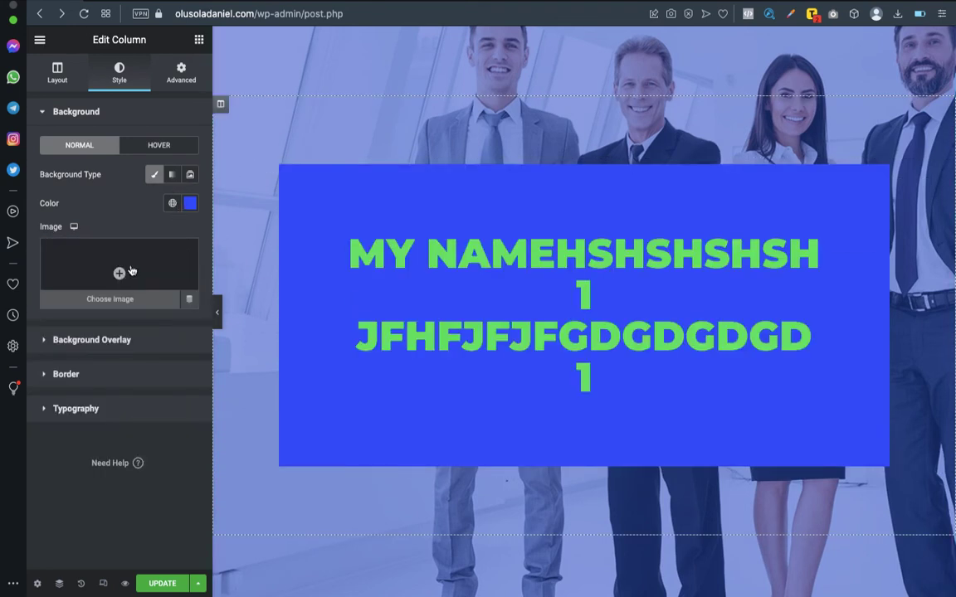
left_click(192, 207)
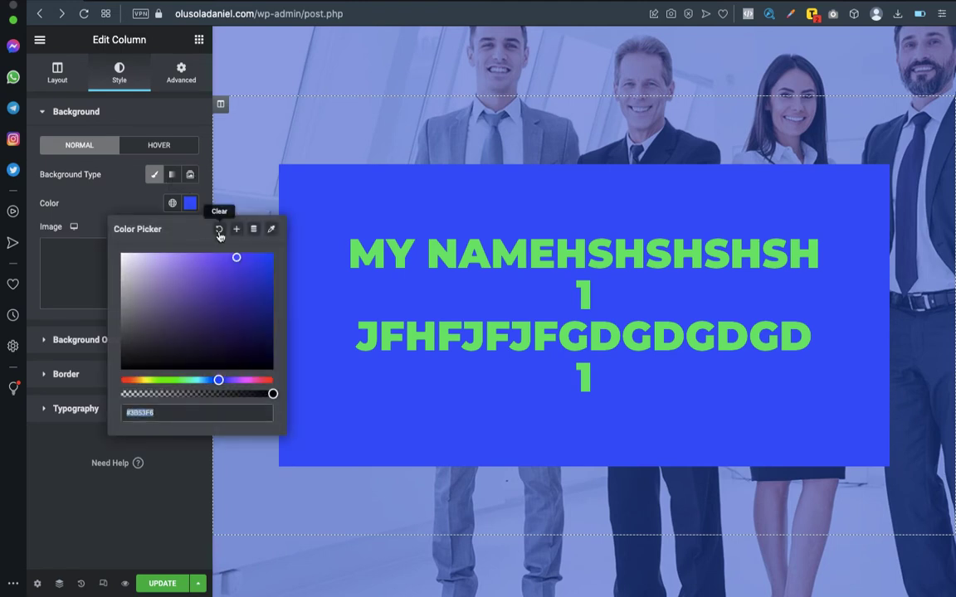
left_click(219, 231)
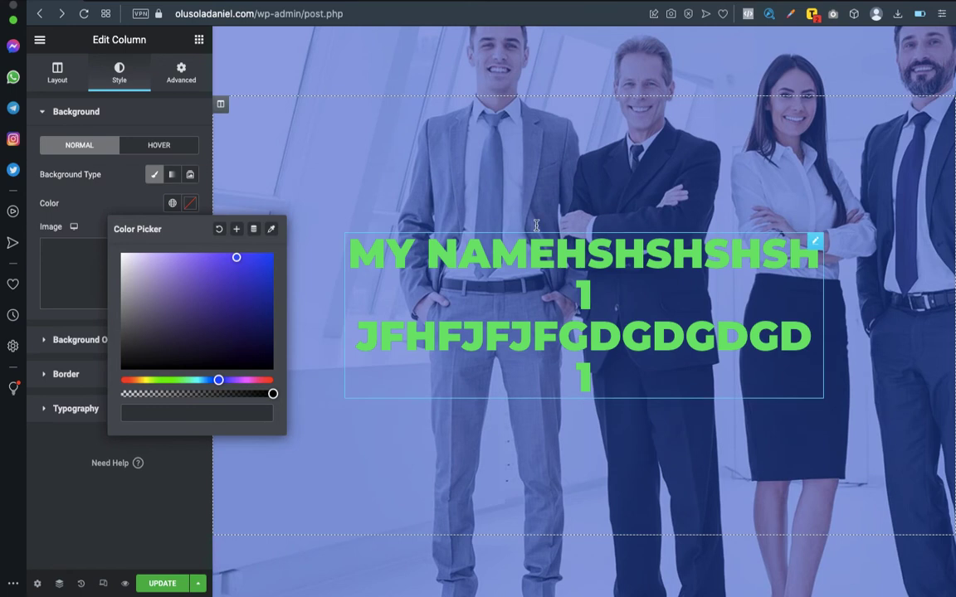
left_click(89, 482)
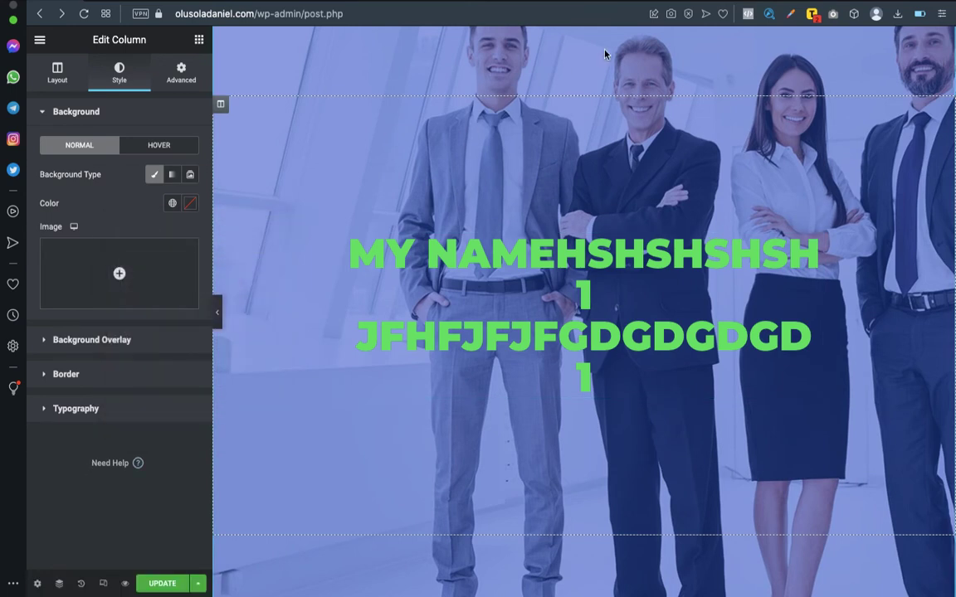
- Open the Style settings of the section with the team photo and look over the page below it
scroll(534, 58, "up", 3)
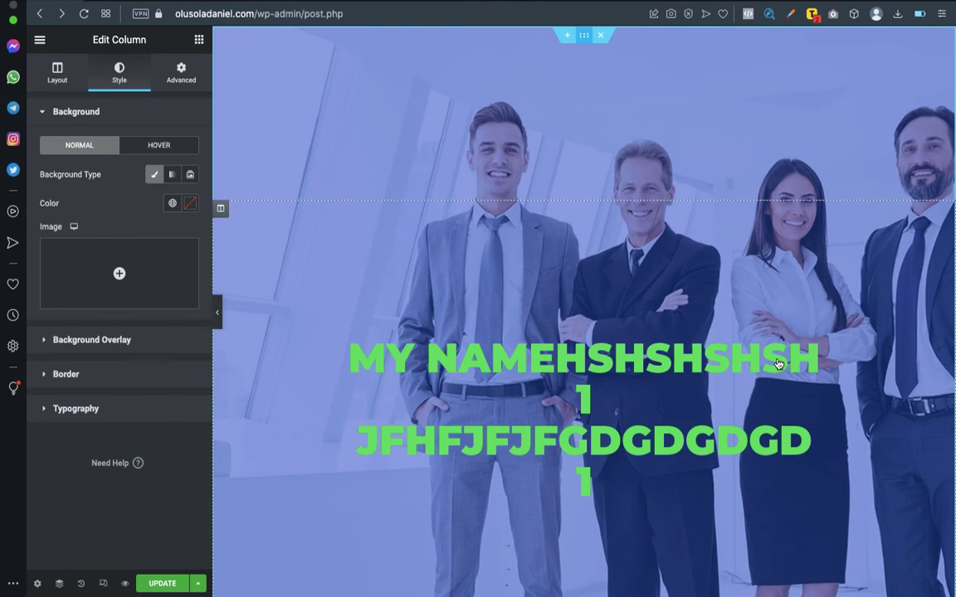
left_click(575, 62)
scroll(575, 170, "down", 5)
scroll(574, 169, "down", 3)
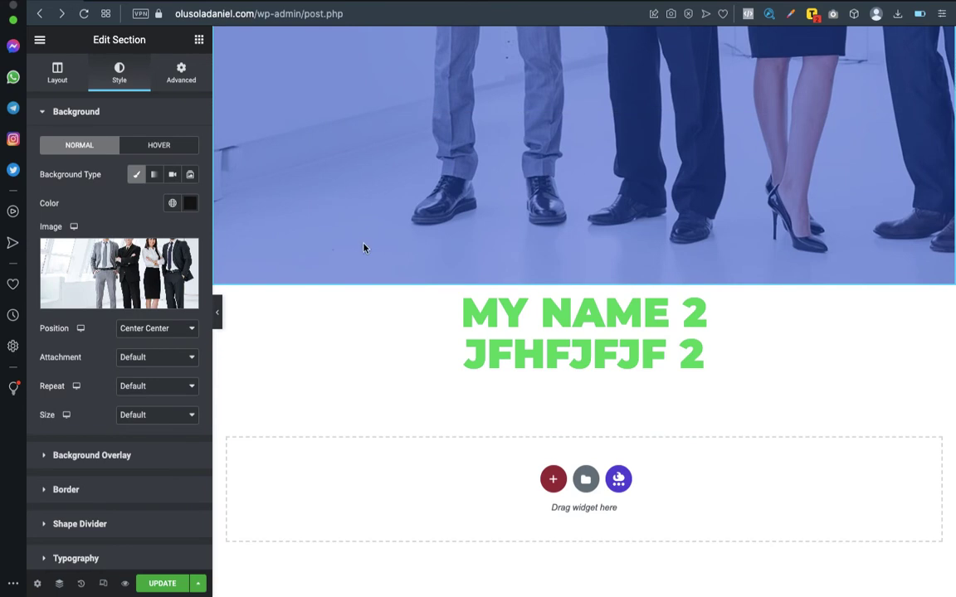
- Add a single-column section below the "MY NAME 2" heading and place an Image widget in it
left_click(554, 480)
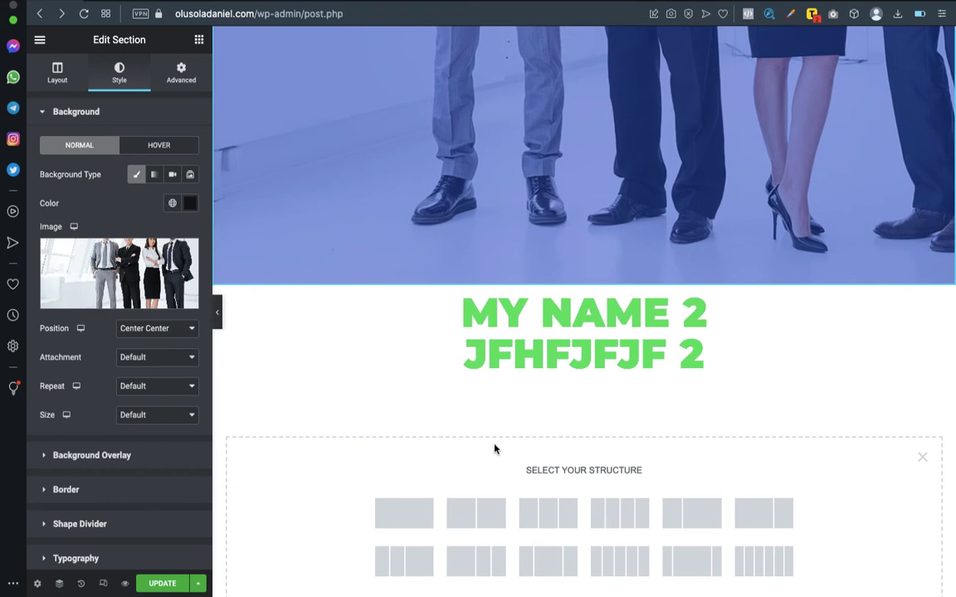
scroll(494, 448, "down", 1)
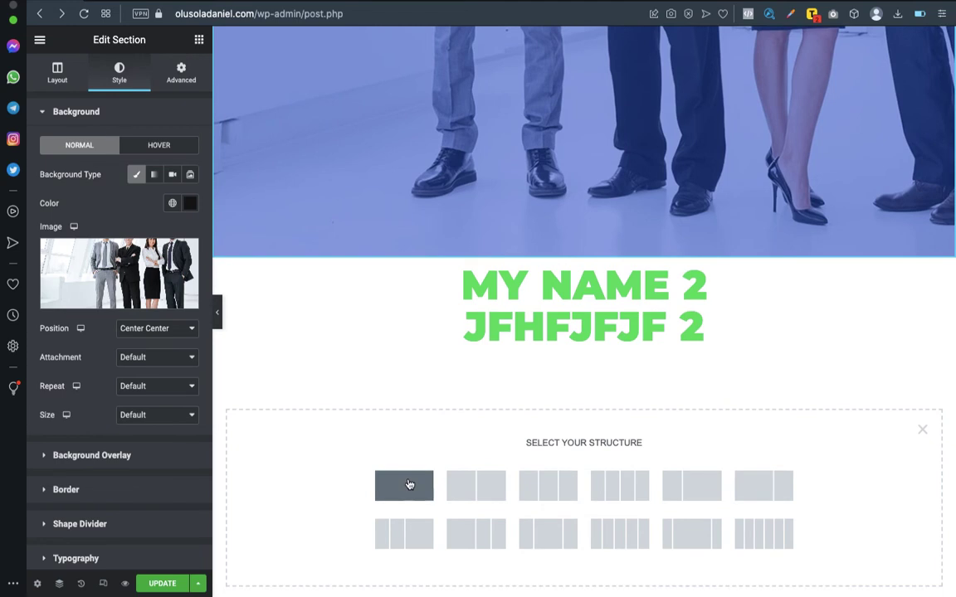
left_click(408, 484)
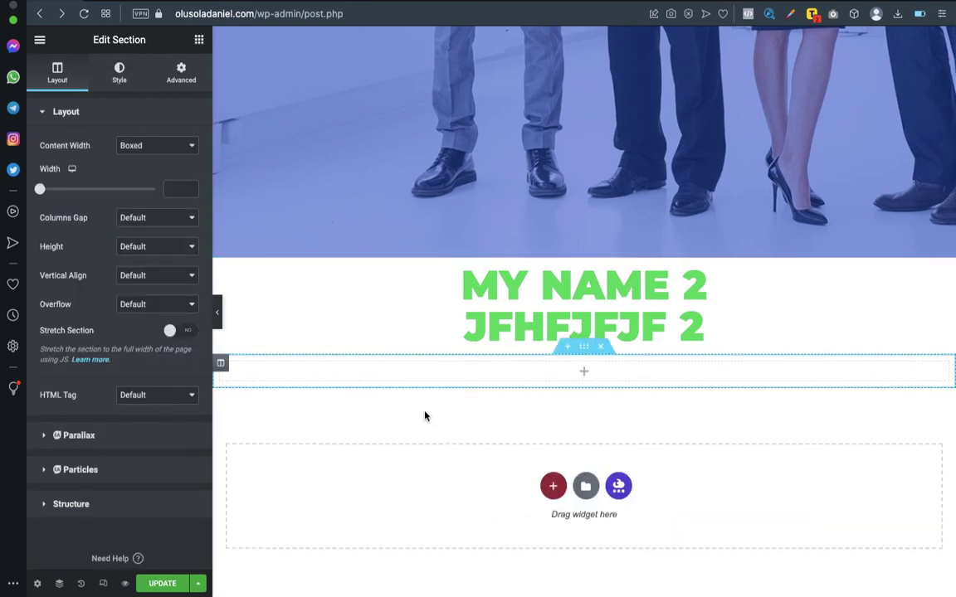
left_click(199, 43)
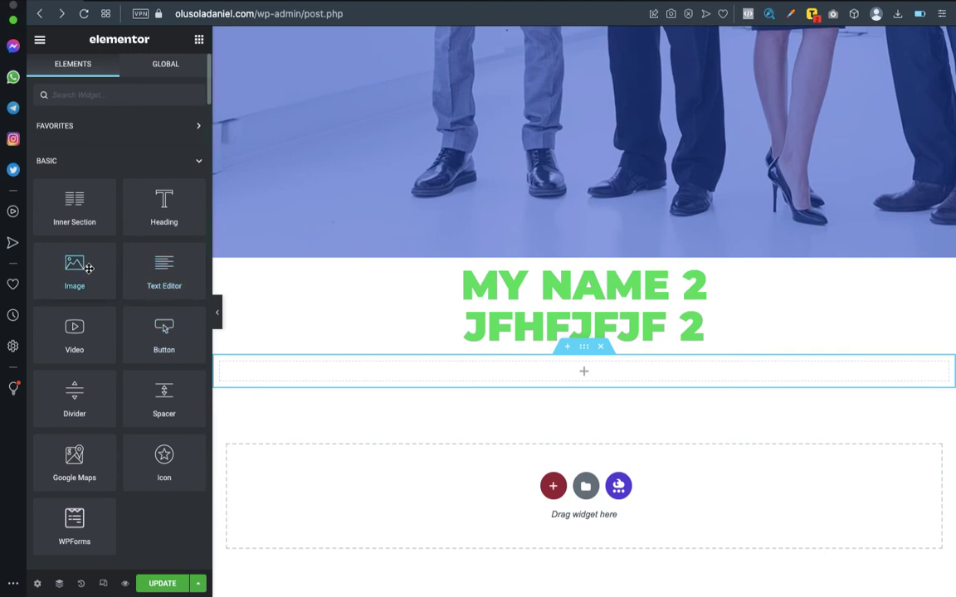
left_click_drag(77, 268, 426, 371)
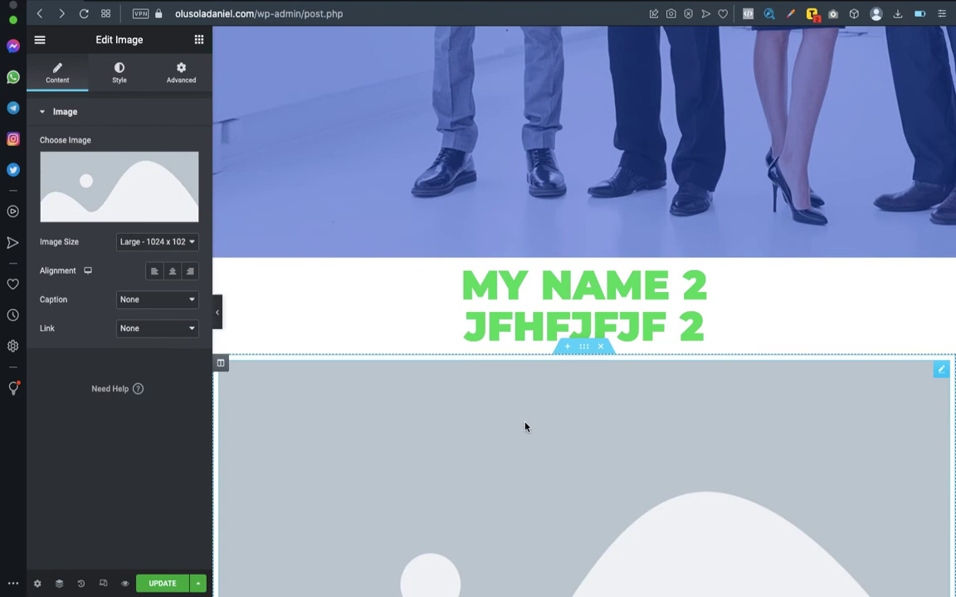
- Open the Image widget's media picker and start an upload by choosing a file from the computer
scroll(525, 428, "down", 5)
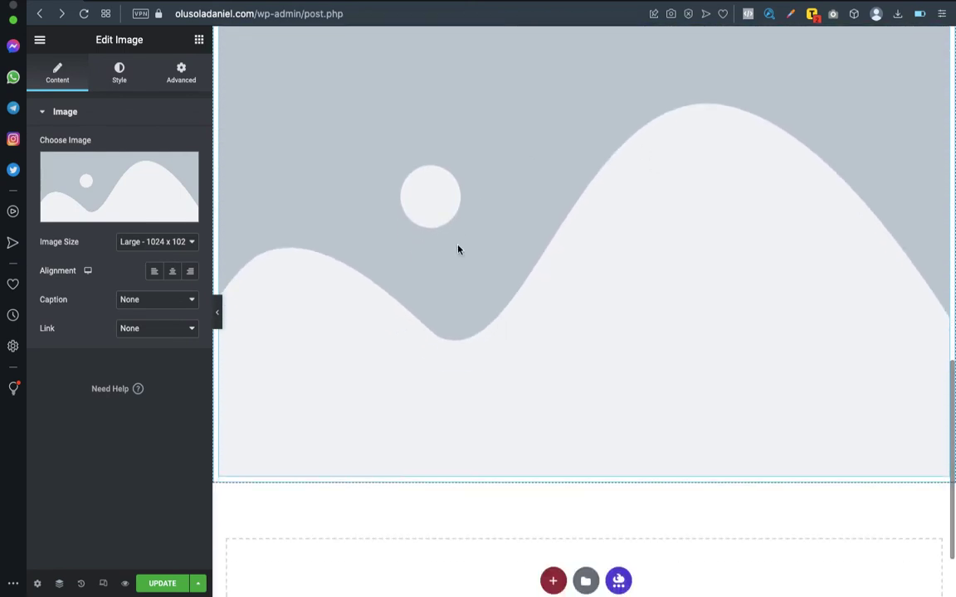
scroll(457, 249, "up", 2)
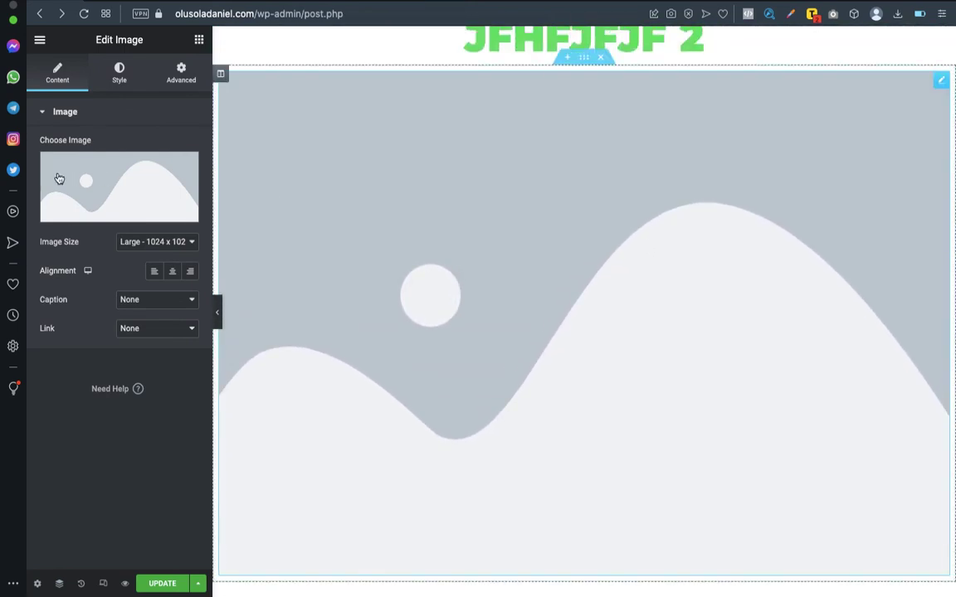
mouse_move(96, 185)
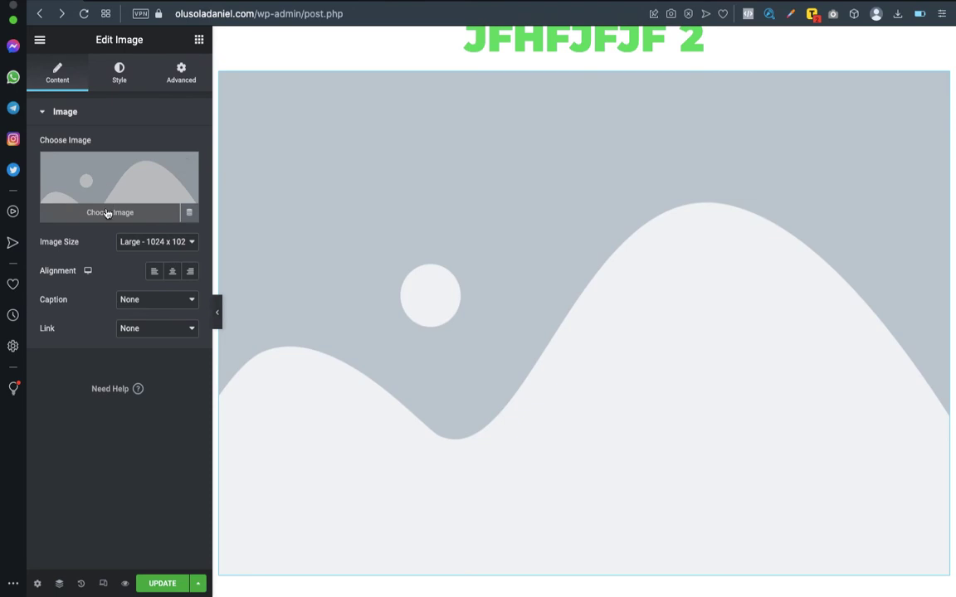
left_click(108, 213)
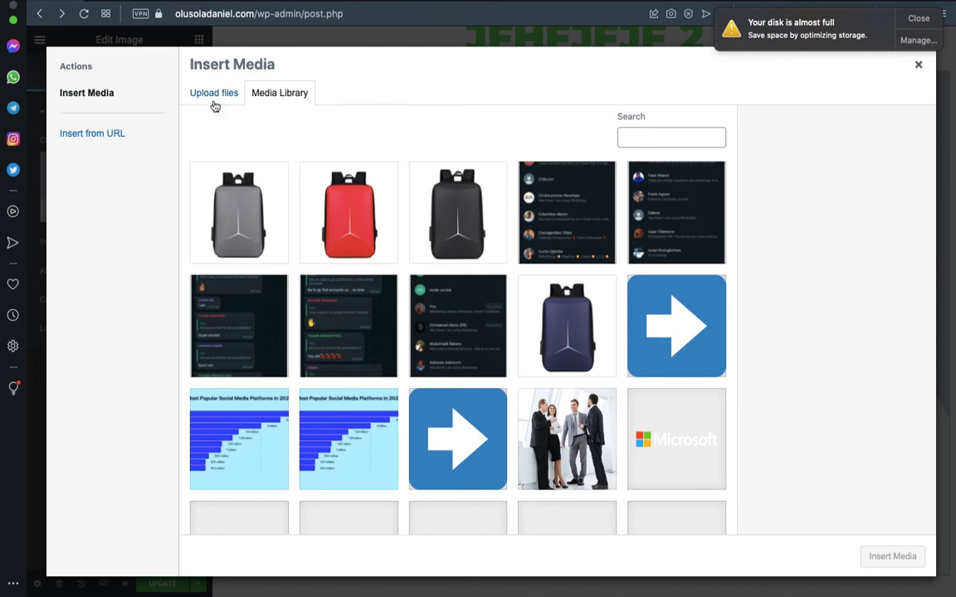
left_click(212, 97)
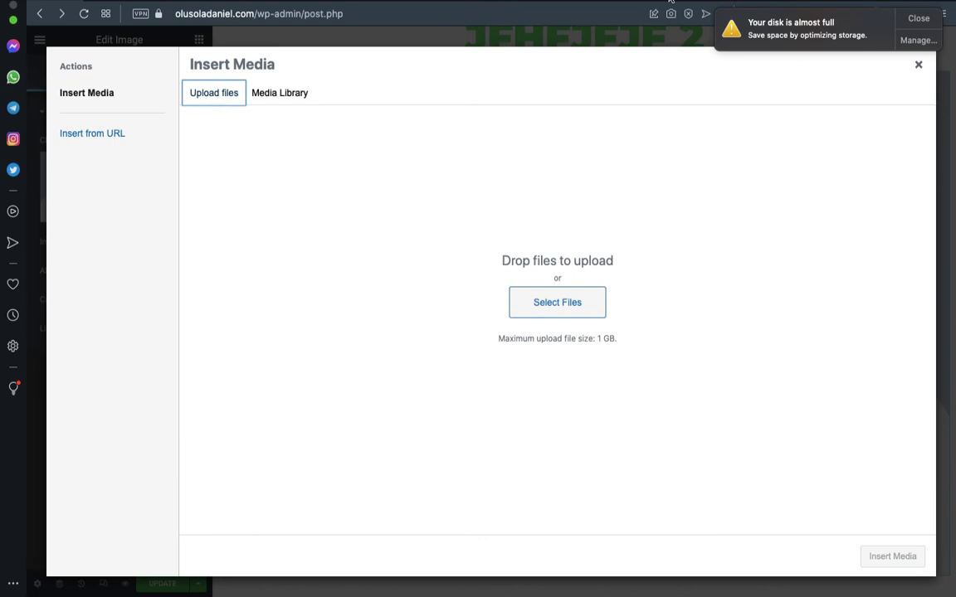
left_click(918, 23)
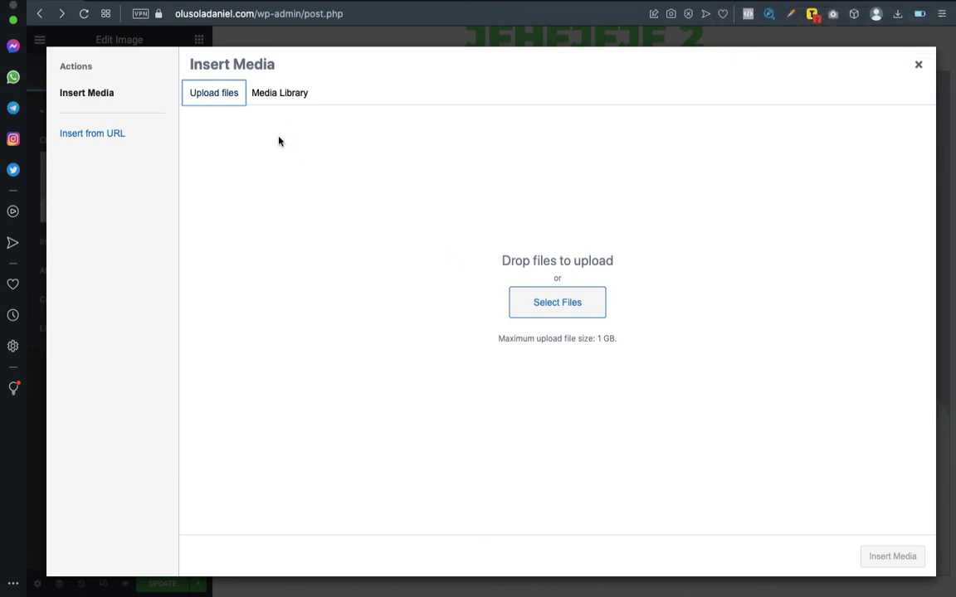
left_click(550, 307)
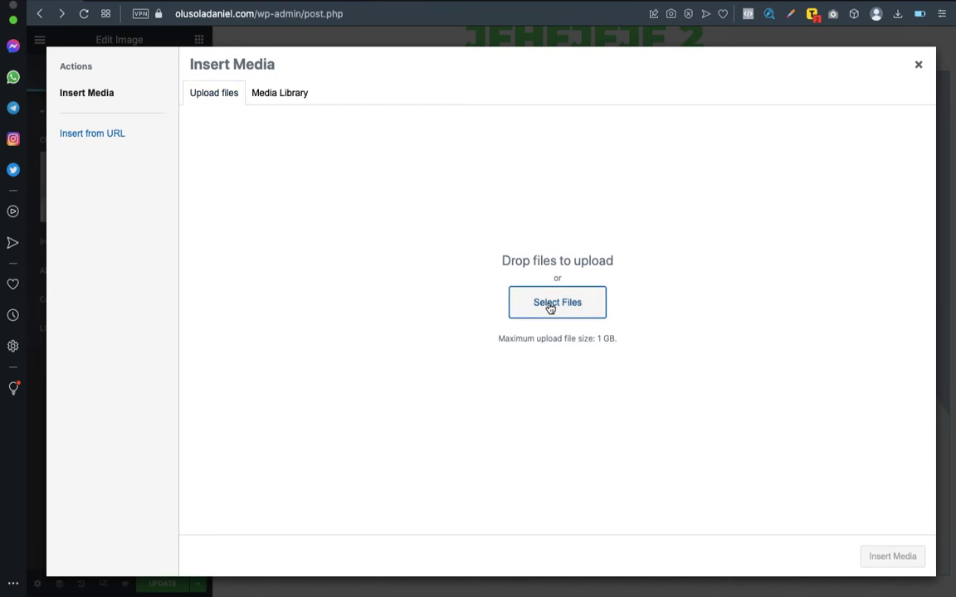
left_click(550, 307)
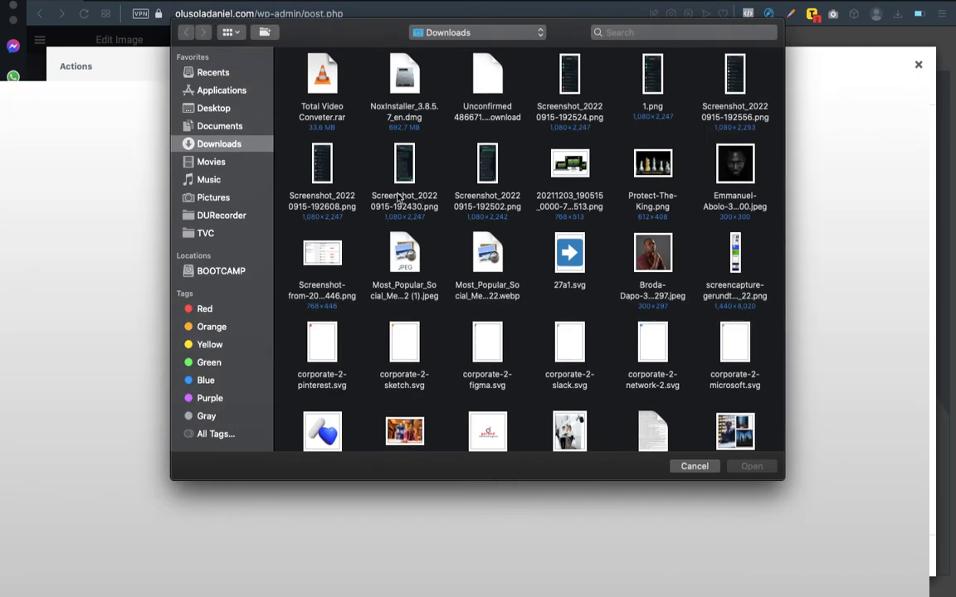
- Browse the Downloads folder for an image, cancel the upload, and dismiss the media picker and the crashed page
left_click(640, 251)
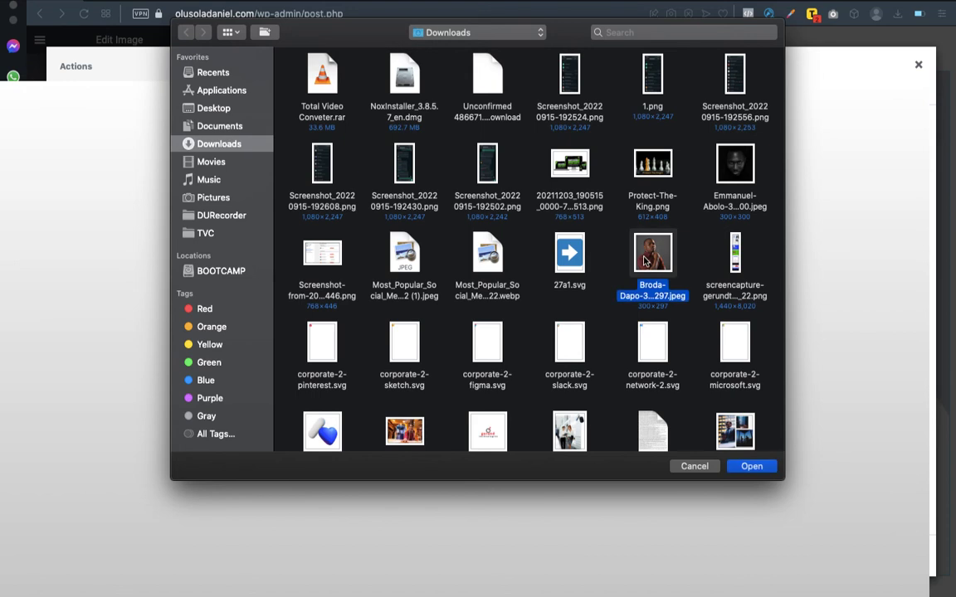
left_click(571, 253)
scroll(482, 257, "down", 10)
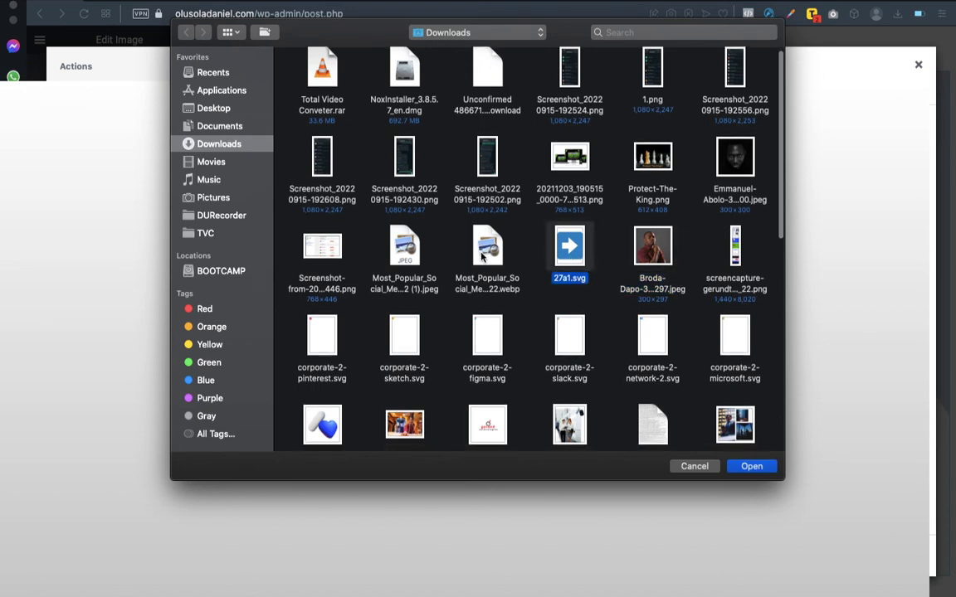
scroll(482, 258, "down", 3)
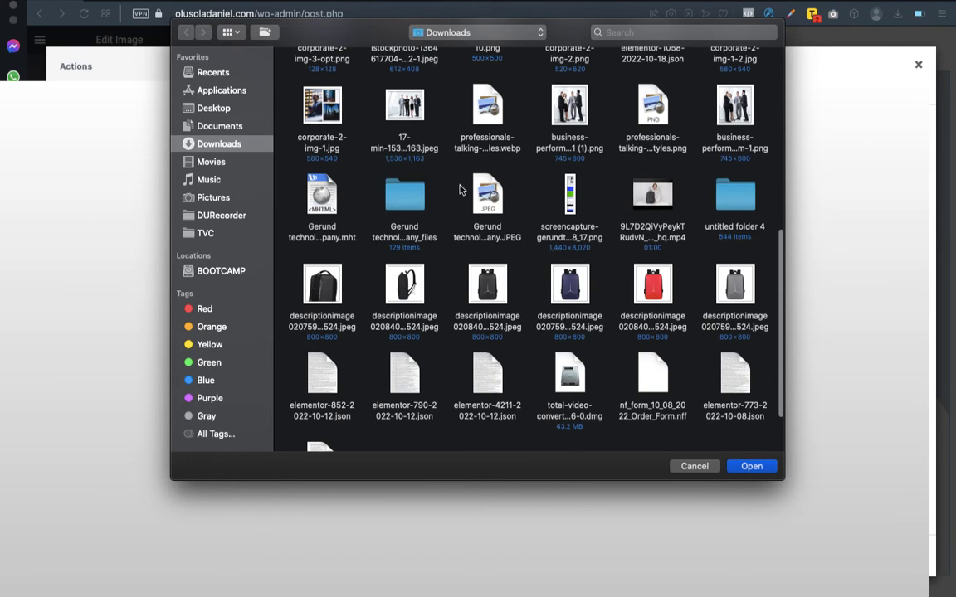
scroll(462, 191, "up", 2)
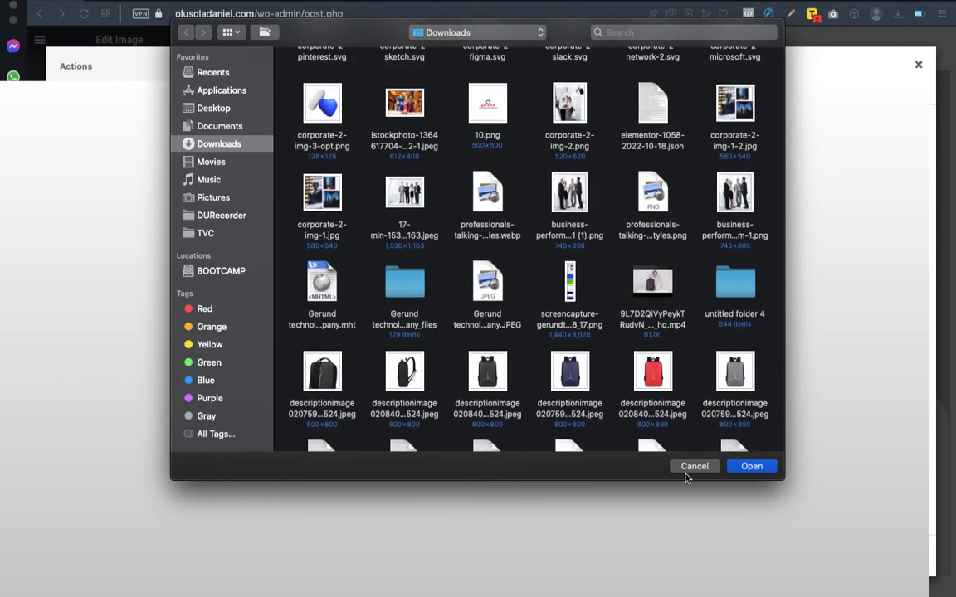
left_click(694, 466)
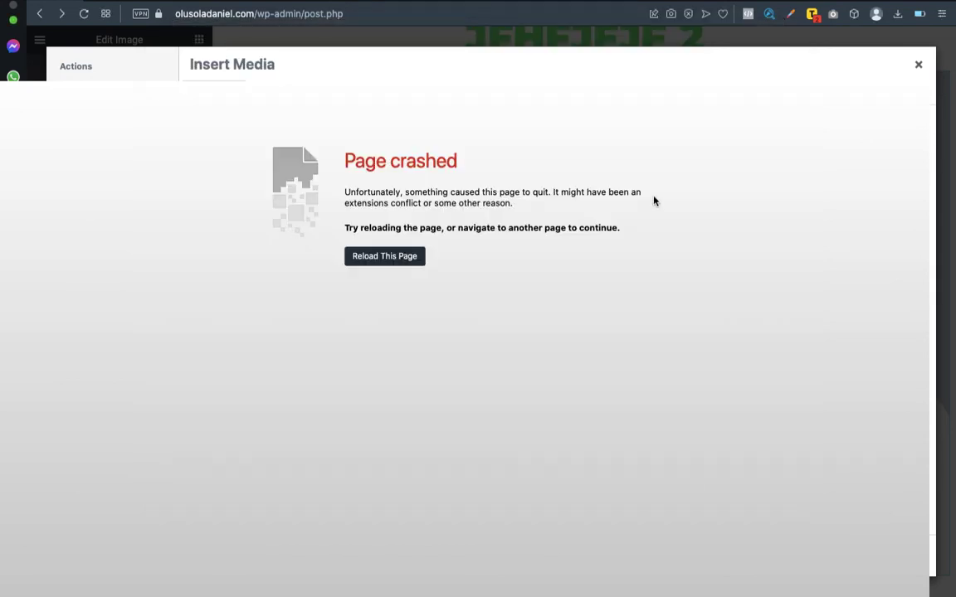
left_click(919, 69)
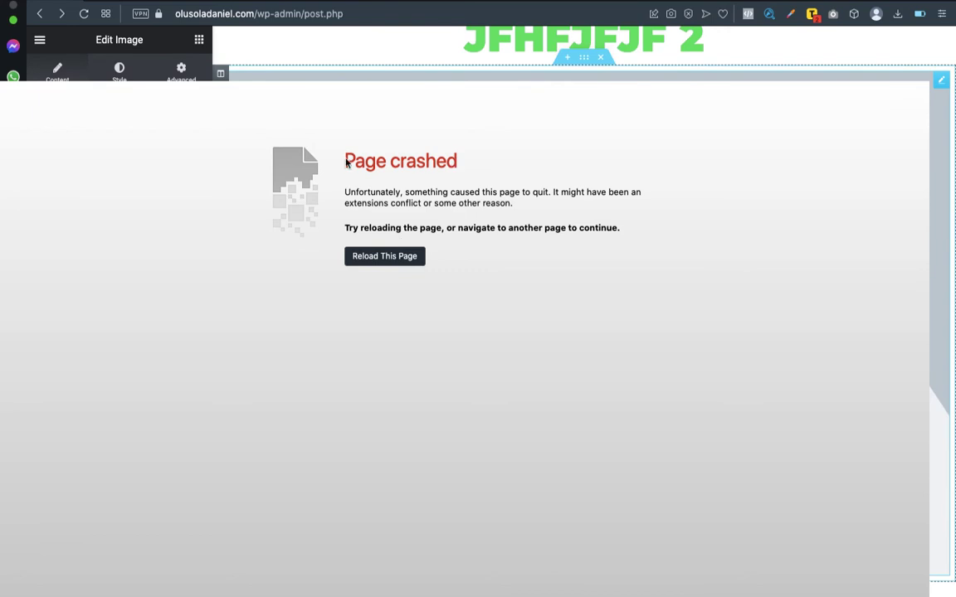
left_click(392, 257)
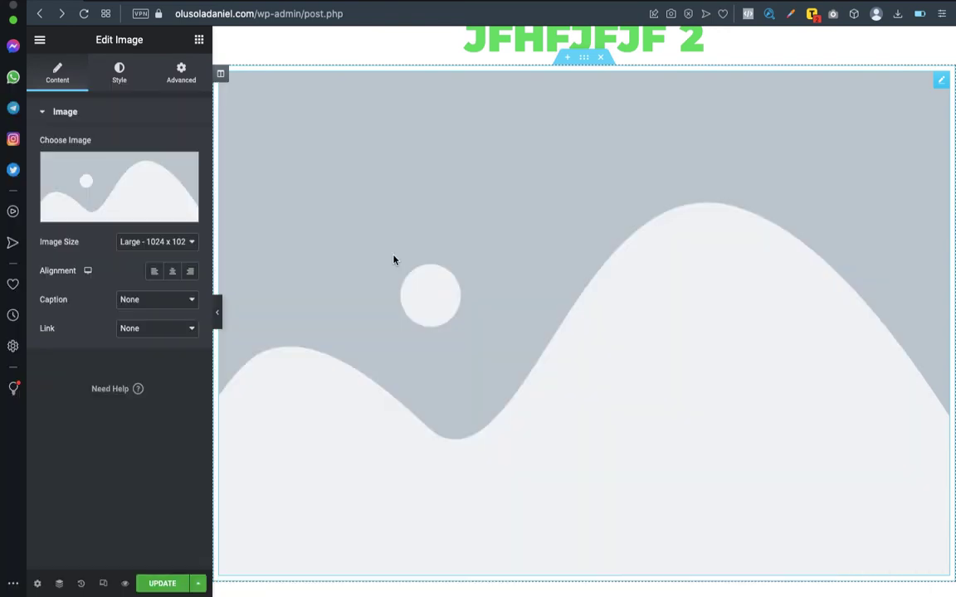
- Insert the gold watch image Polish_20220624_170902529.png from the Media Library into the Image widget
scroll(369, 221, "down", 1)
scroll(370, 222, "up", 2)
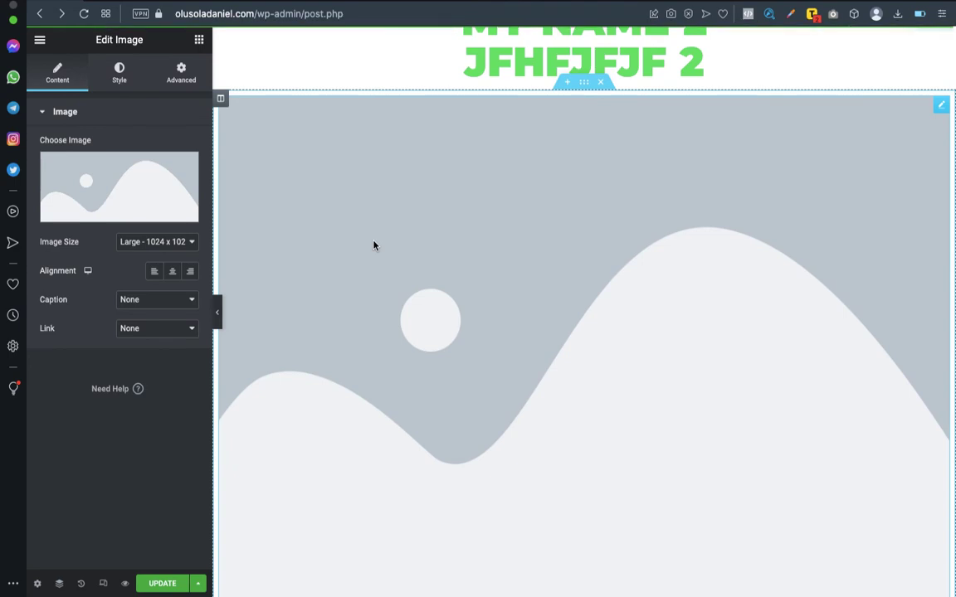
left_click(99, 214)
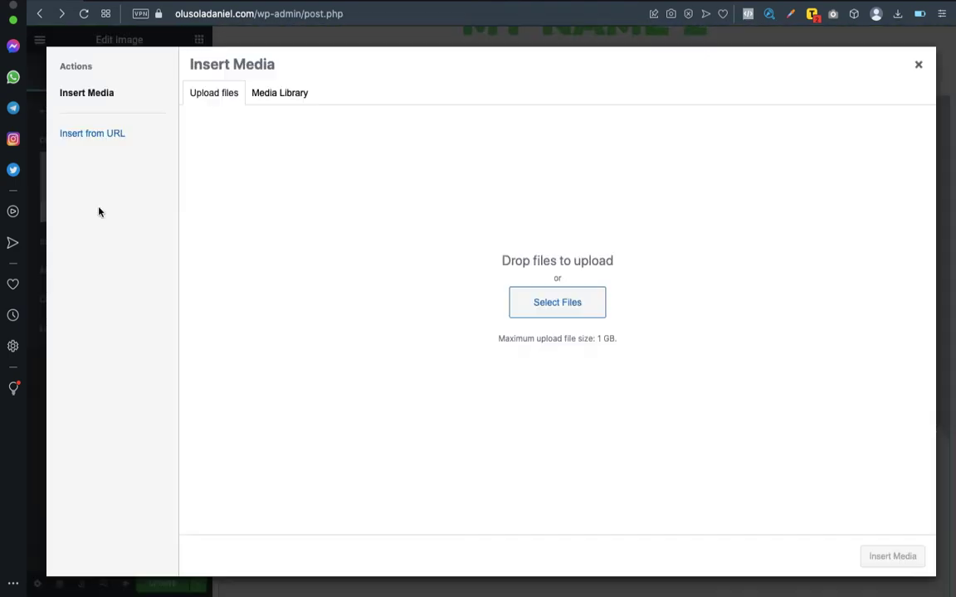
left_click(279, 96)
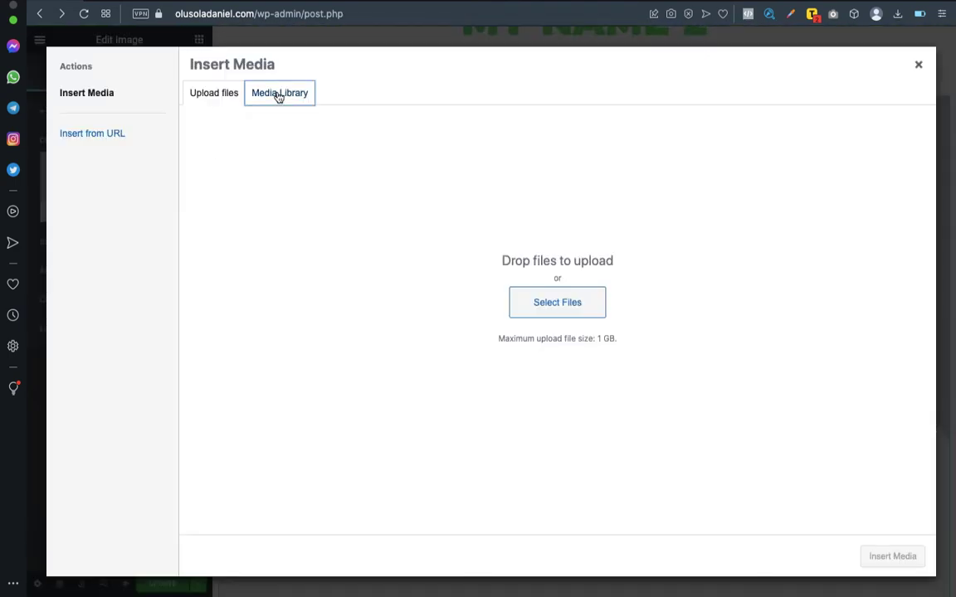
scroll(485, 260, "down", 5)
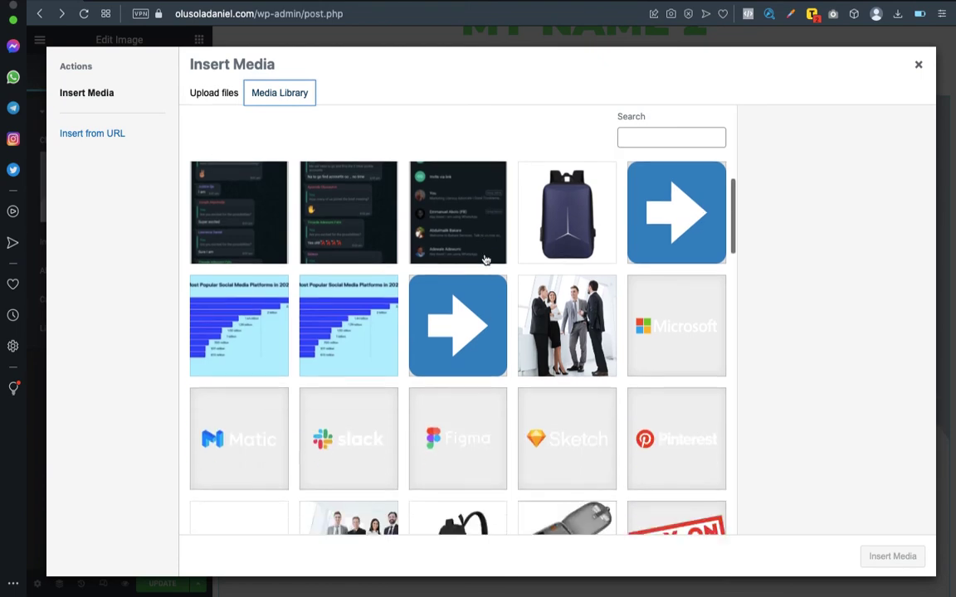
scroll(485, 260, "down", 5)
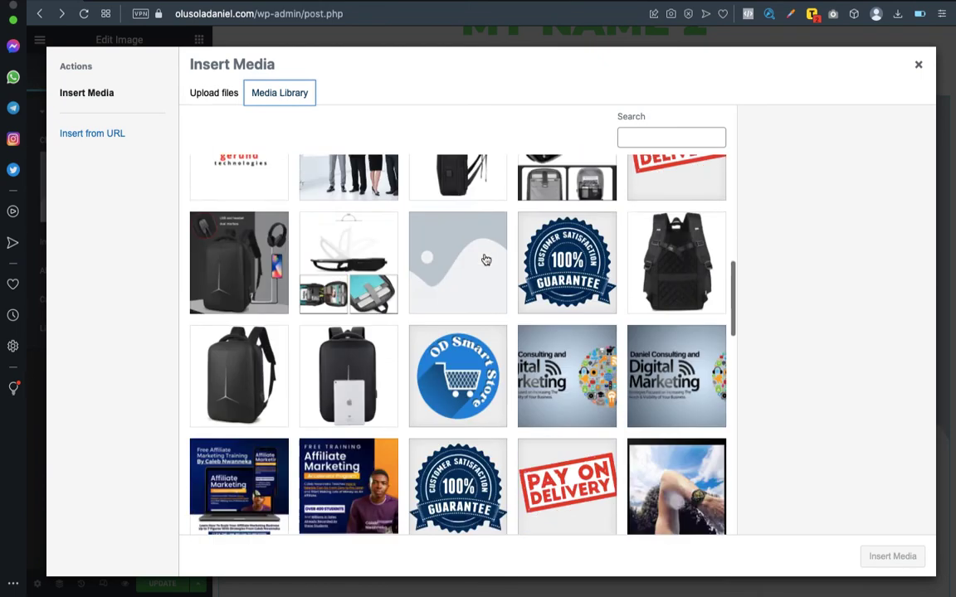
scroll(485, 260, "down", 3)
scroll(486, 260, "up", 2)
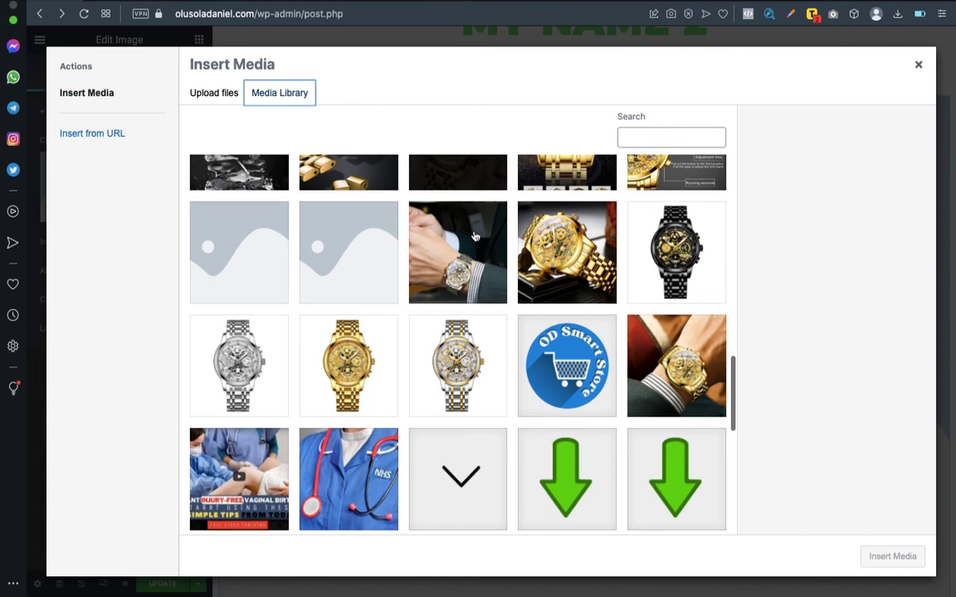
left_click(570, 265)
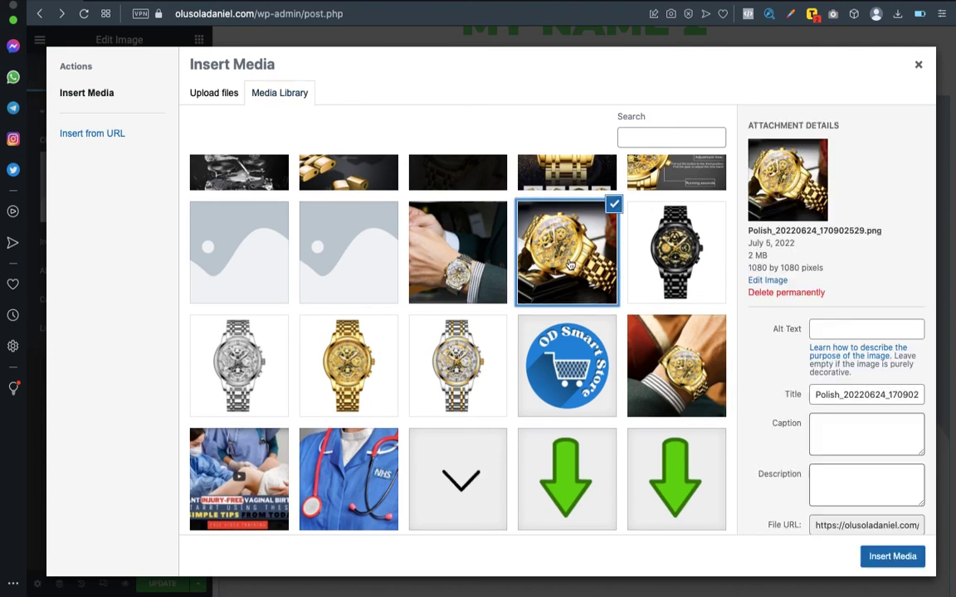
left_click(903, 561)
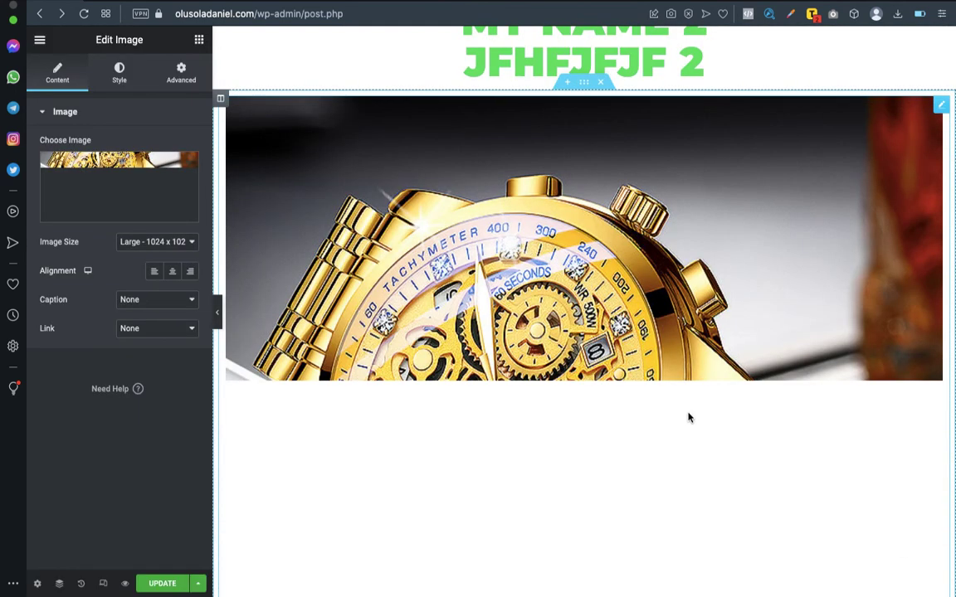
- Set the watch image's size to Medium Large - 768 x 0
scroll(655, 382, "down", 4)
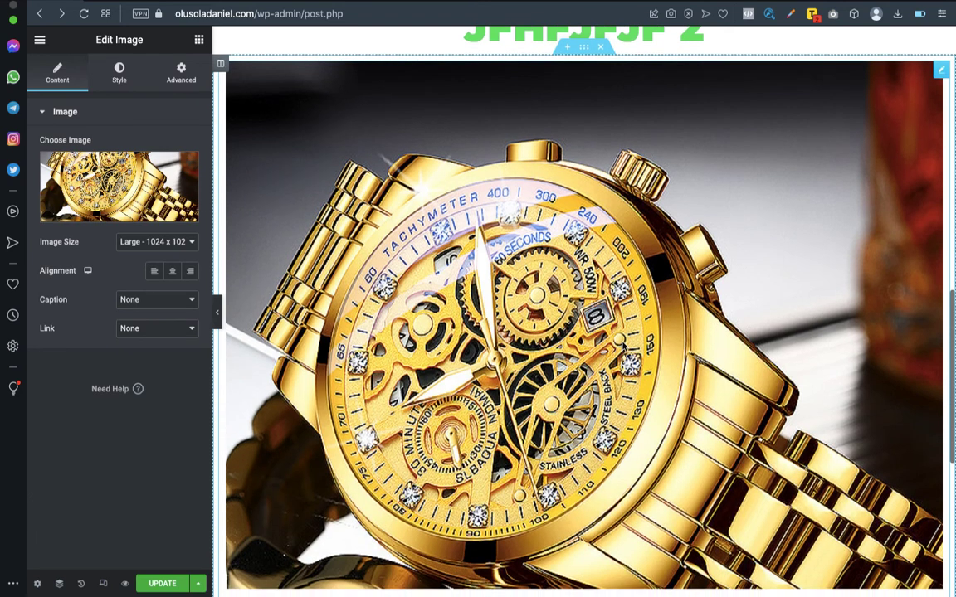
scroll(623, 345, "down", 2)
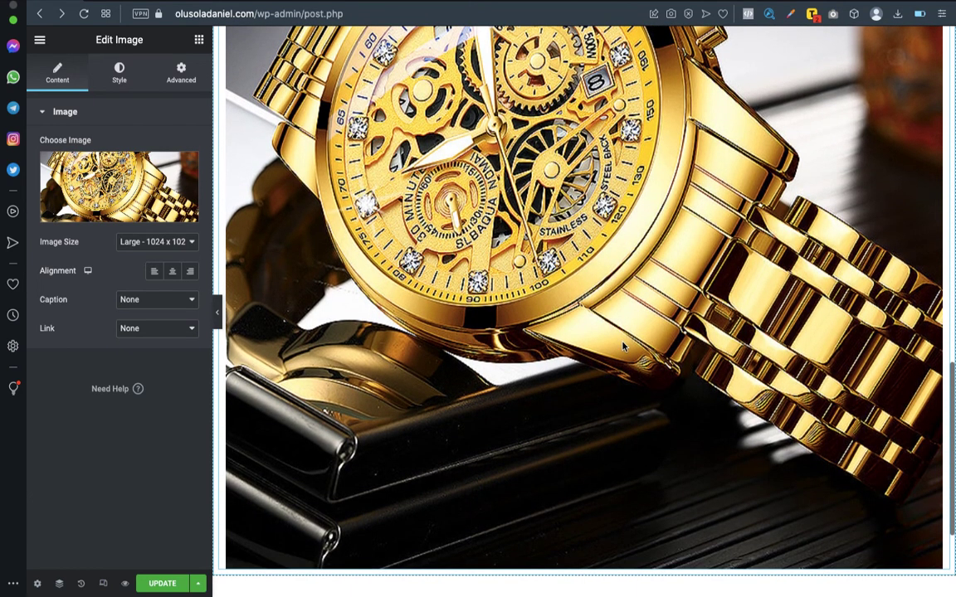
left_click(167, 247)
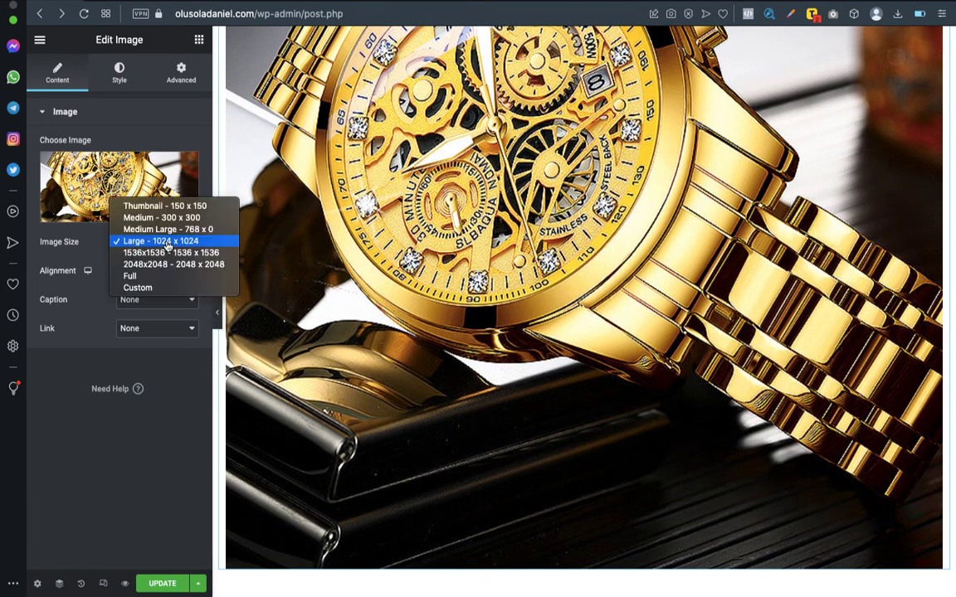
left_click(167, 230)
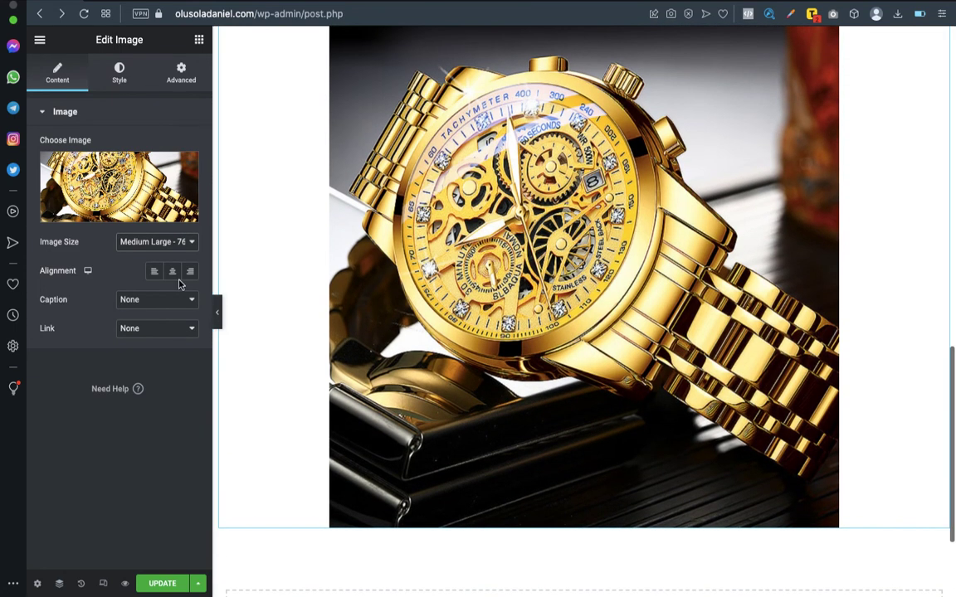
- Try the watch image at Medium - 300 x 300 and at Large - 1024 x 1024
left_click(153, 241)
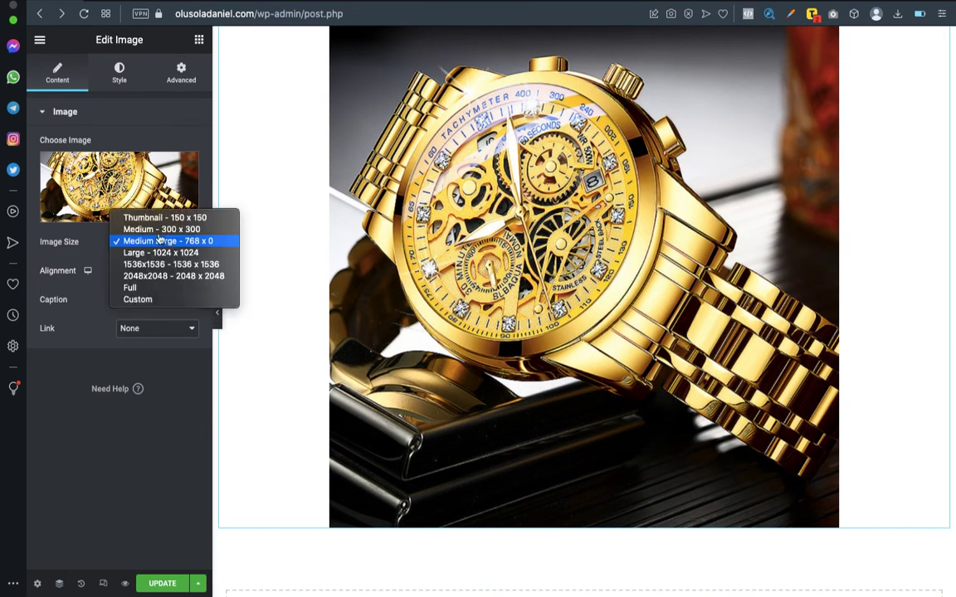
left_click(156, 230)
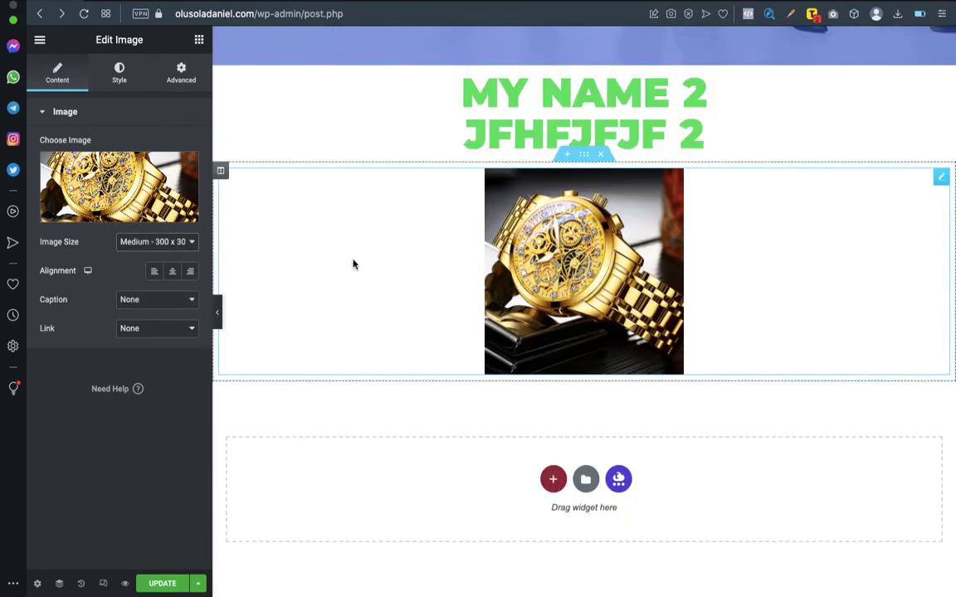
left_click(187, 245)
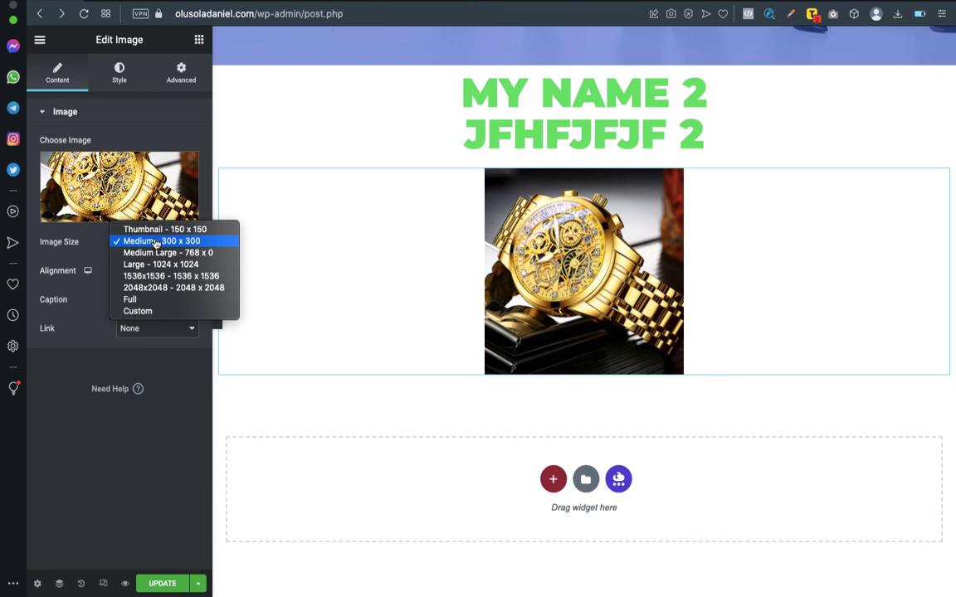
left_click(88, 254)
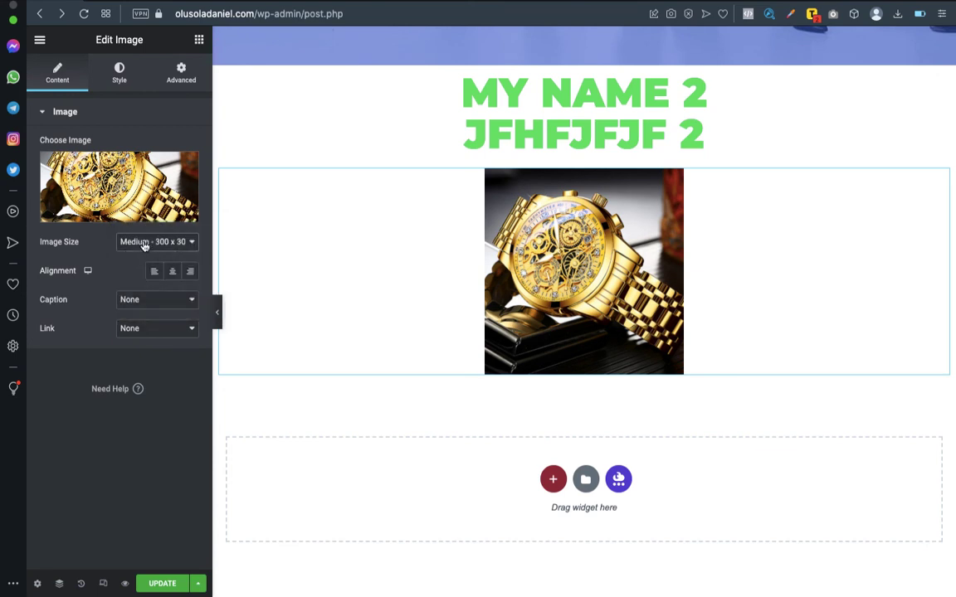
left_click(154, 243)
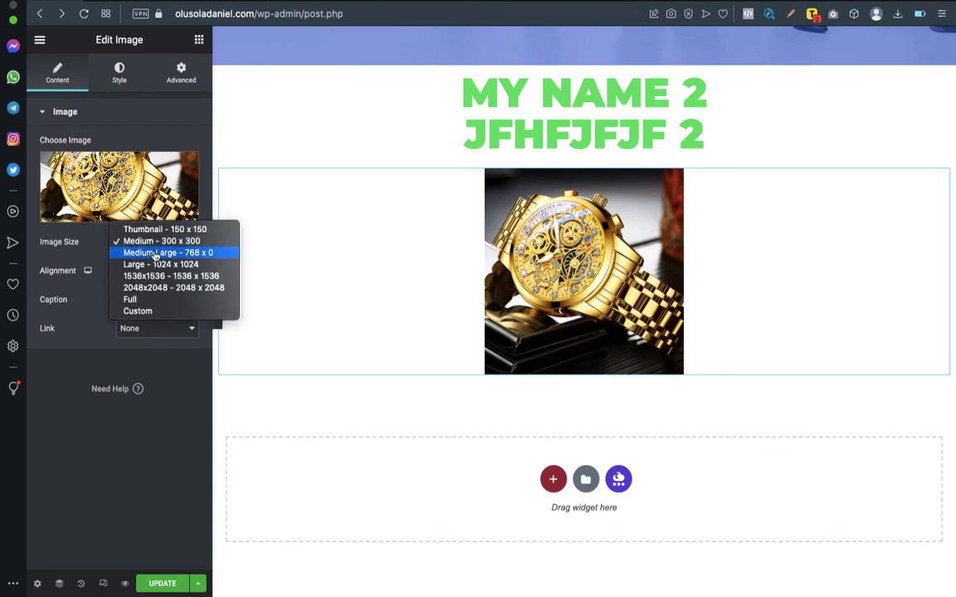
left_click(153, 265)
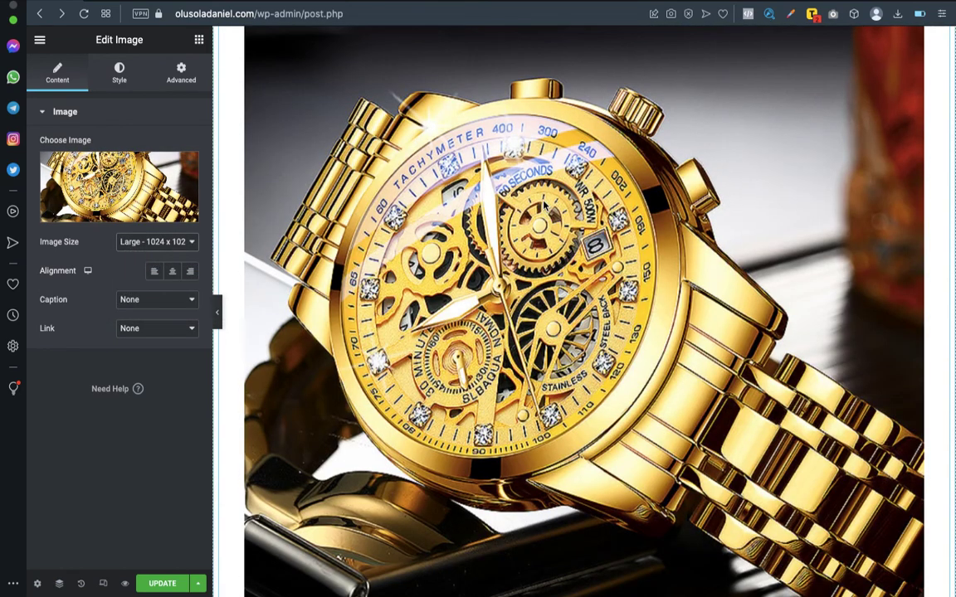
- Change the watch image's size back to Medium Large - 768 x 0
scroll(543, 203, "up", 2)
scroll(543, 203, "up", 2)
left_click(174, 241)
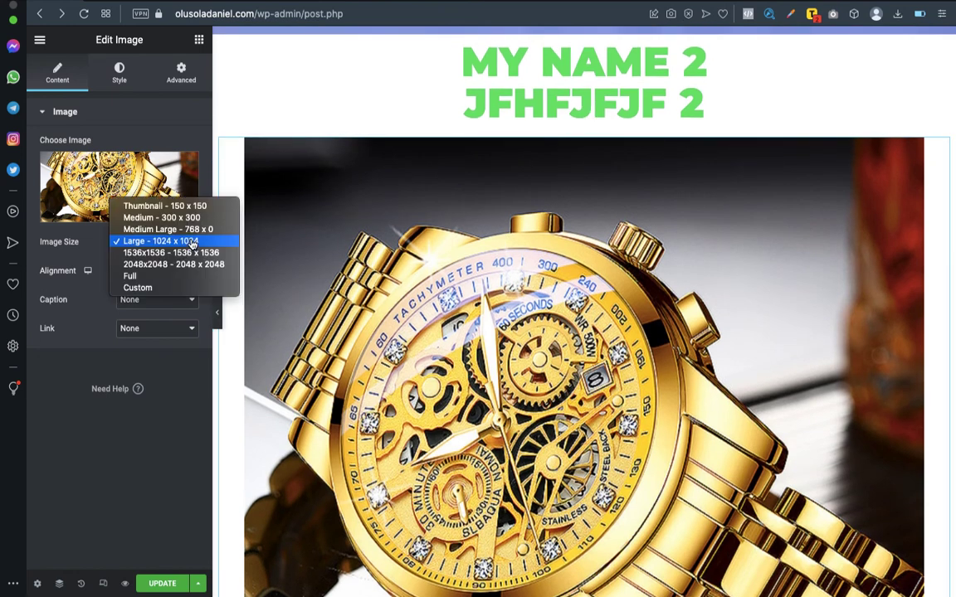
left_click(171, 229)
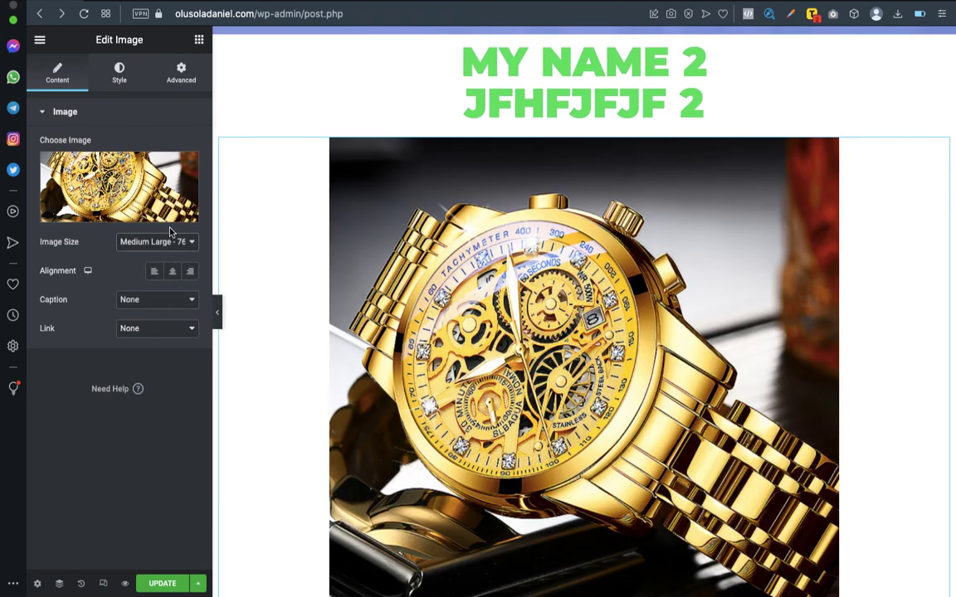
- Add a new section with four equal columns below the watch image
scroll(406, 274, "down", 5)
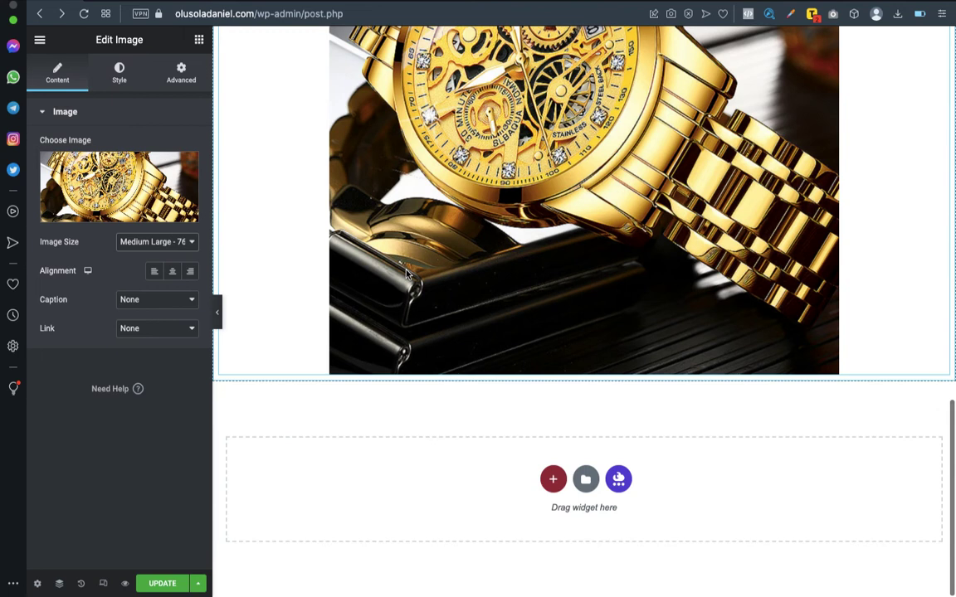
scroll(406, 274, "up", 5)
scroll(406, 273, "down", 5)
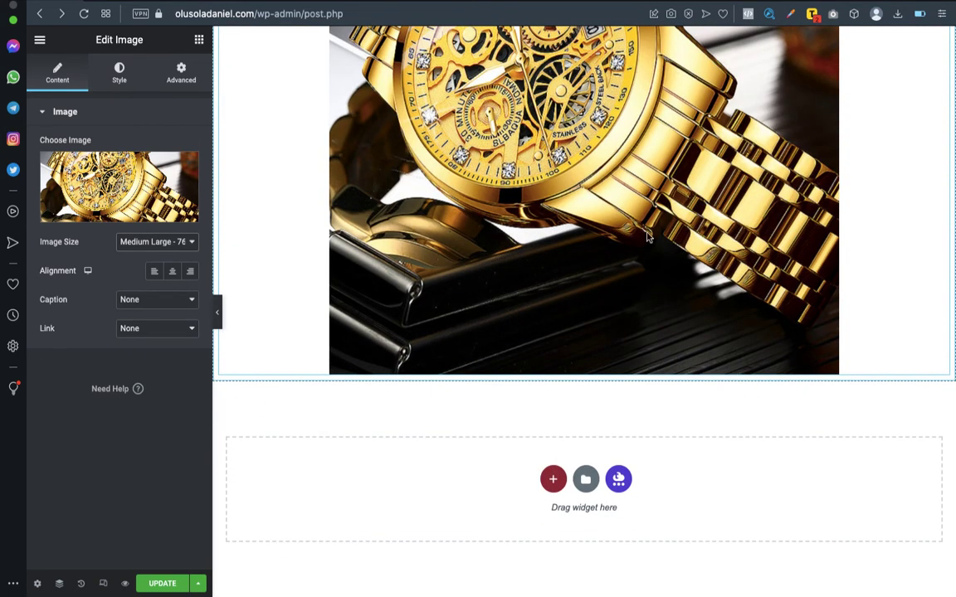
scroll(652, 343, "up", 3)
scroll(652, 342, "down", 3)
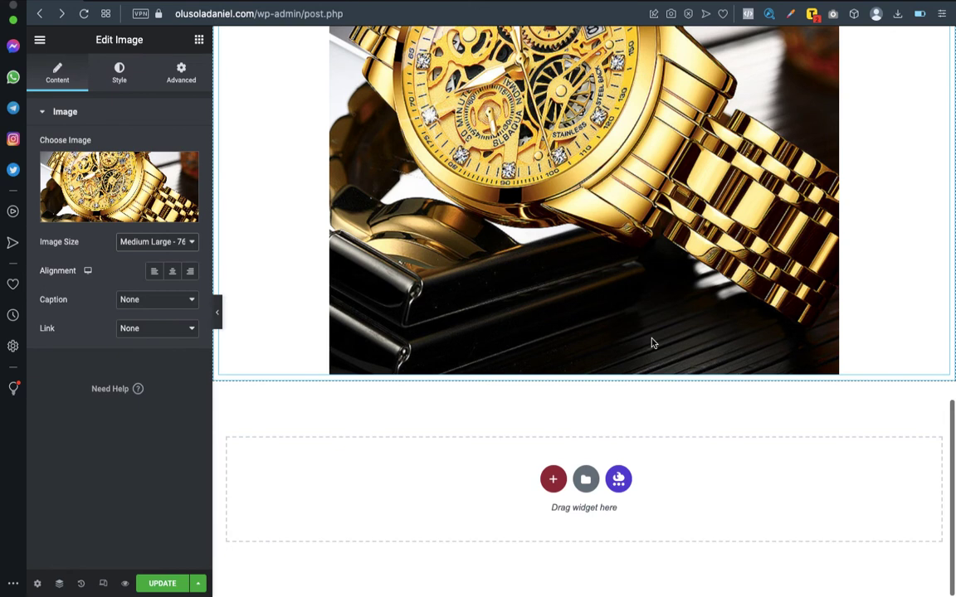
left_click(553, 481)
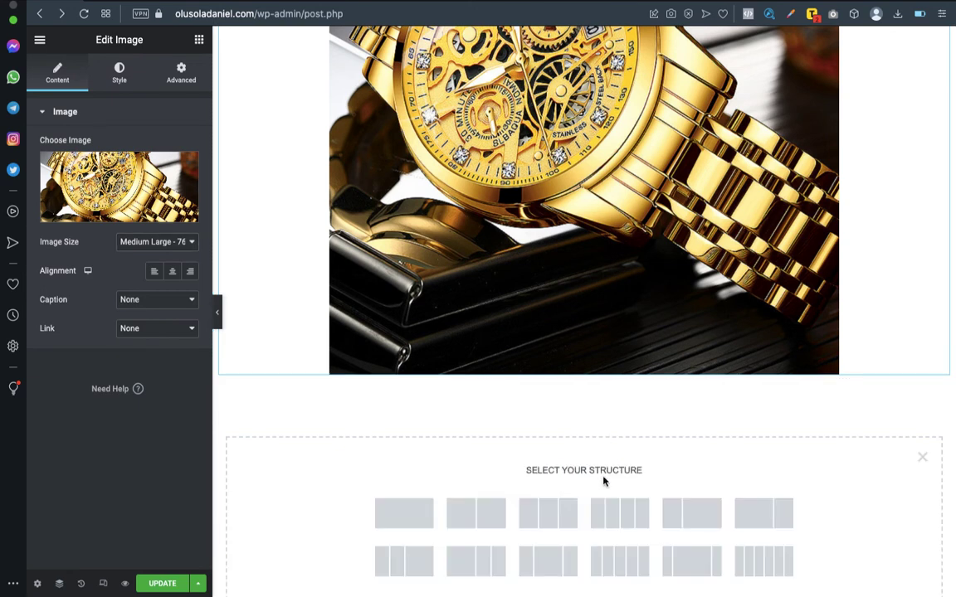
scroll(646, 474, "down", 2)
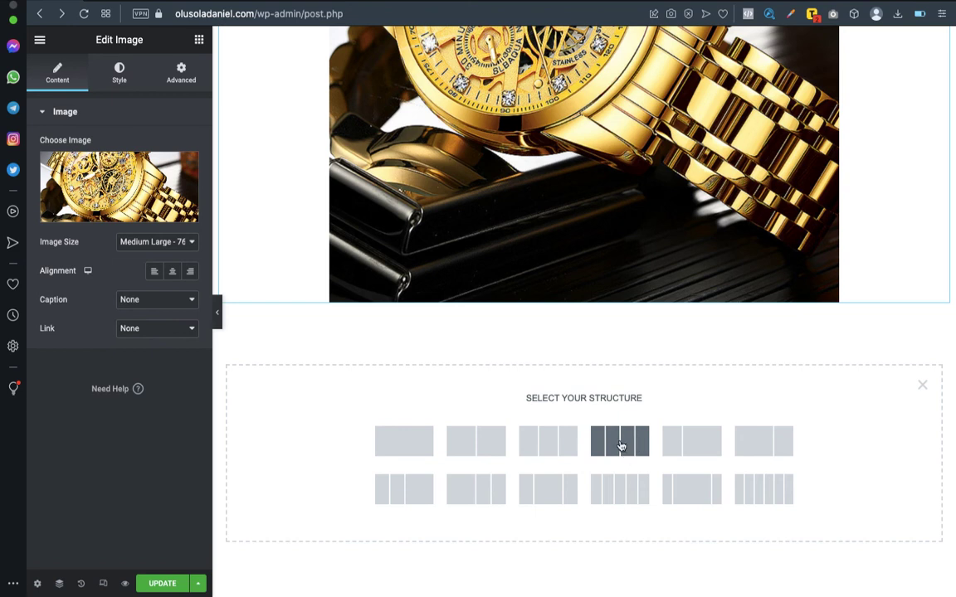
scroll(620, 442, "up", 1)
scroll(621, 444, "down", 1)
left_click(621, 447)
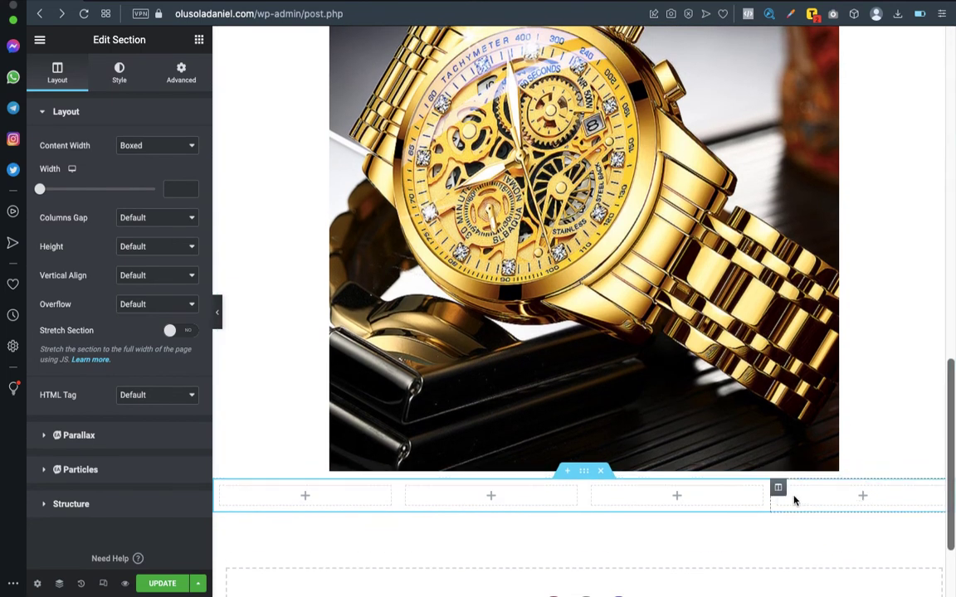
- Add an Image widget to the fourth column of the four-column section
left_click(199, 41)
left_click_drag(75, 266, 875, 496)
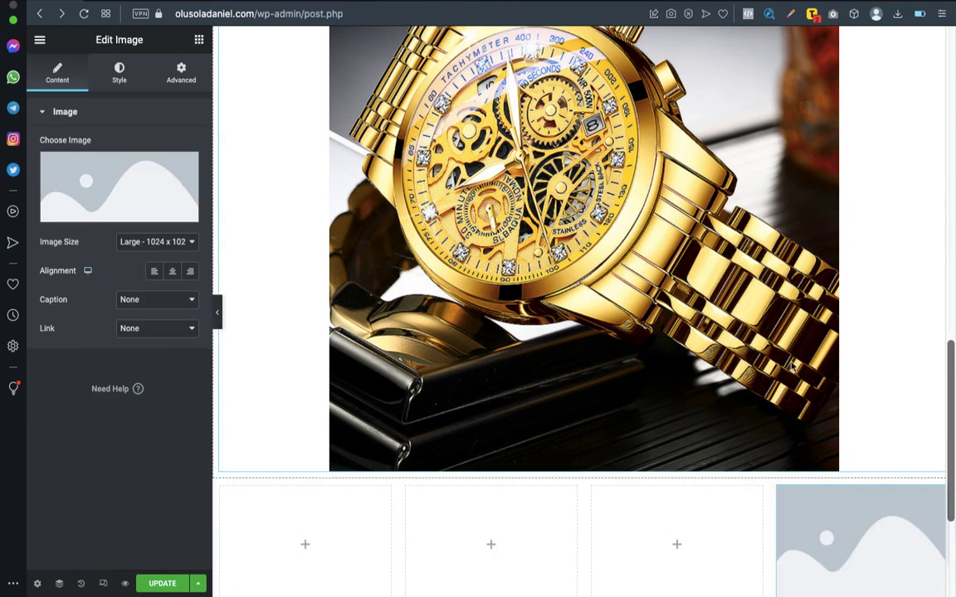
scroll(875, 448, "down", 3)
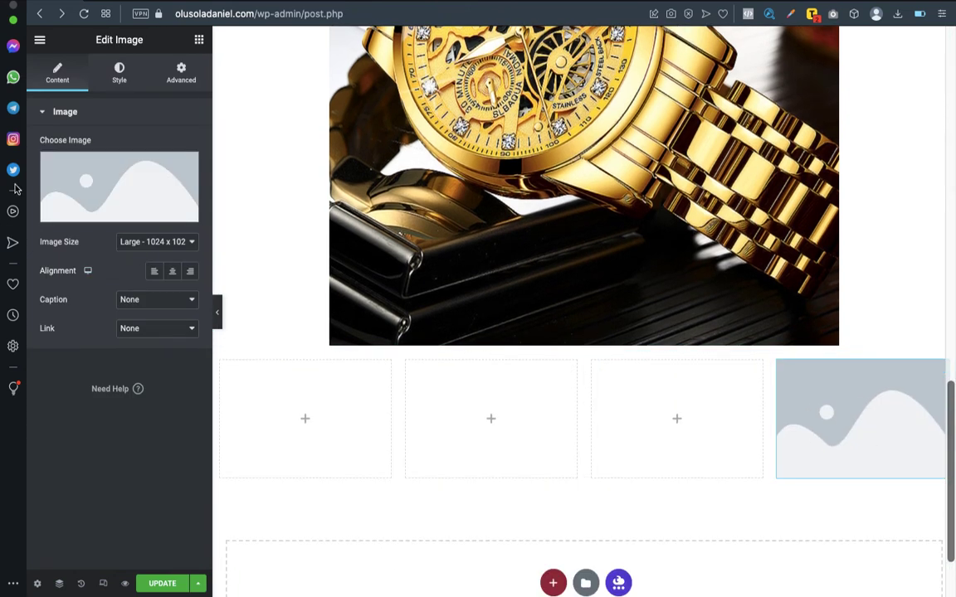
mouse_move(113, 204)
- Move the watch image into the section's third column and delete the empty Image widget from the fourth column
scroll(498, 240, "up", 5)
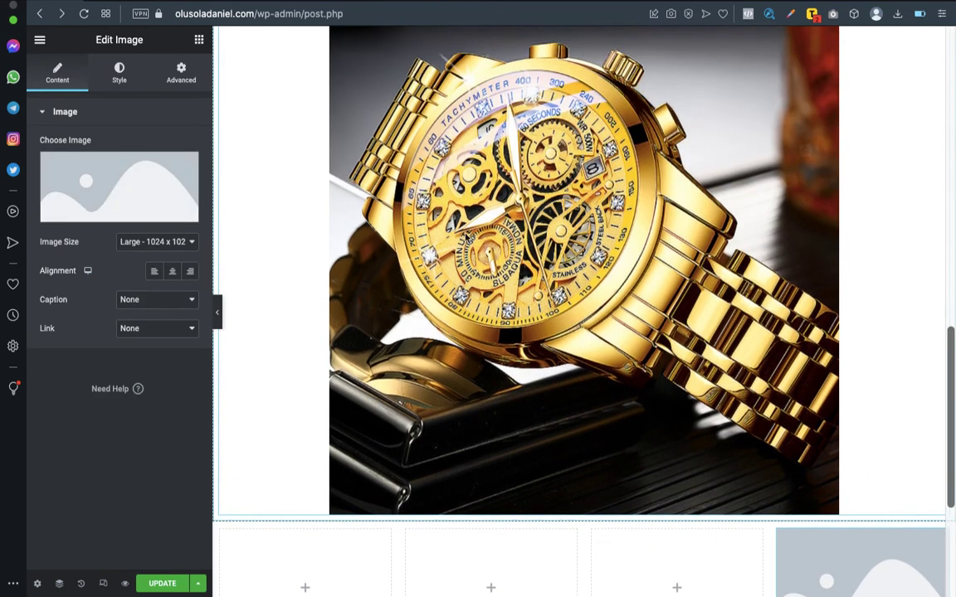
scroll(506, 242, "up", 1)
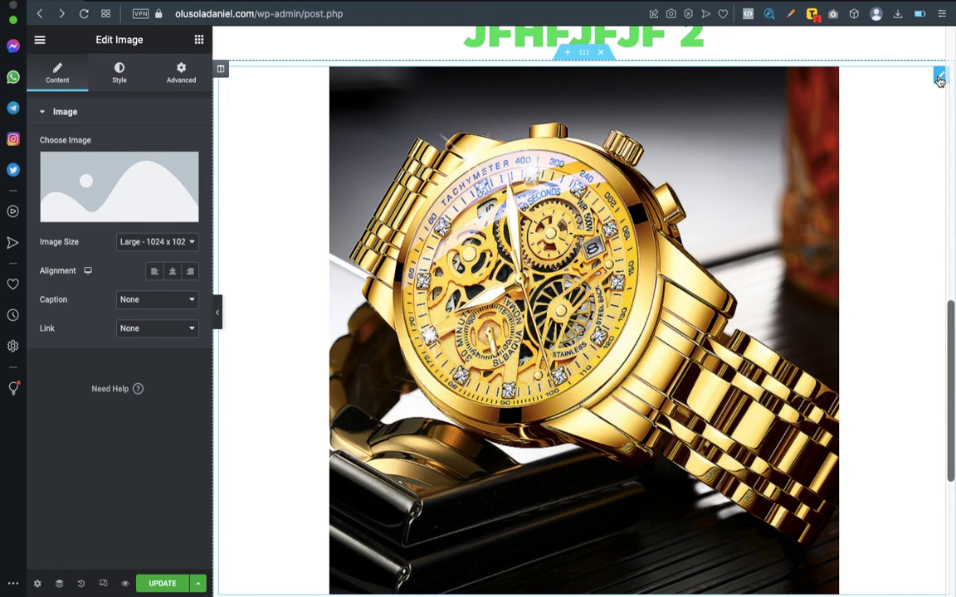
left_click_drag(939, 78, 692, 319)
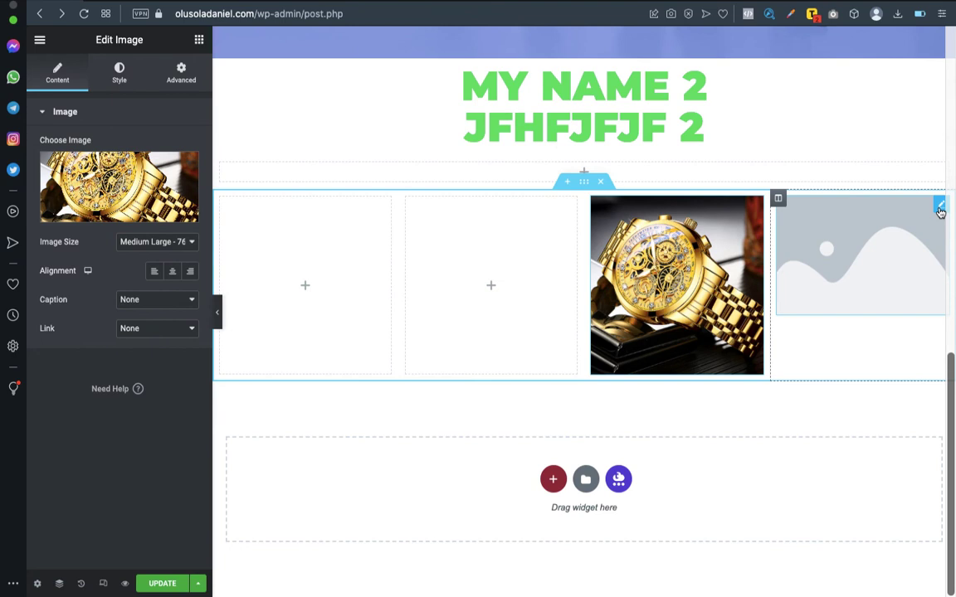
right_click(940, 212)
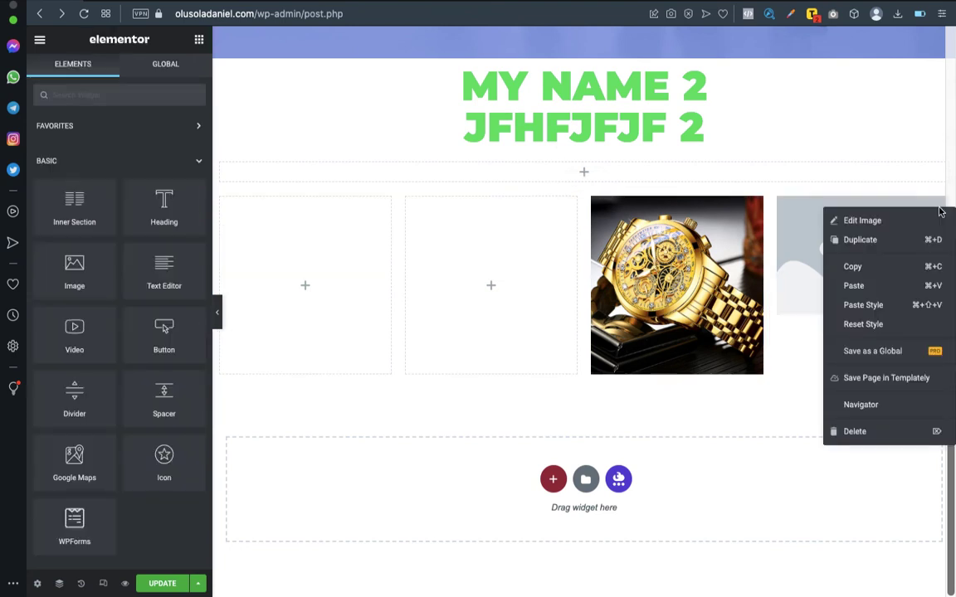
left_click(870, 434)
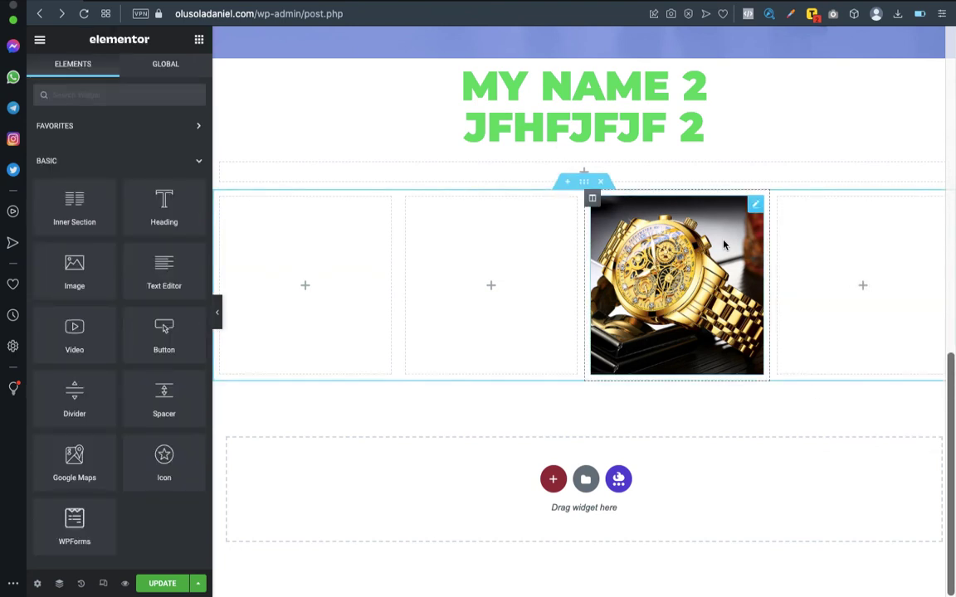
- Try the watch image in the second column and move it to the third column of the four-column section
left_click_drag(754, 208, 868, 360)
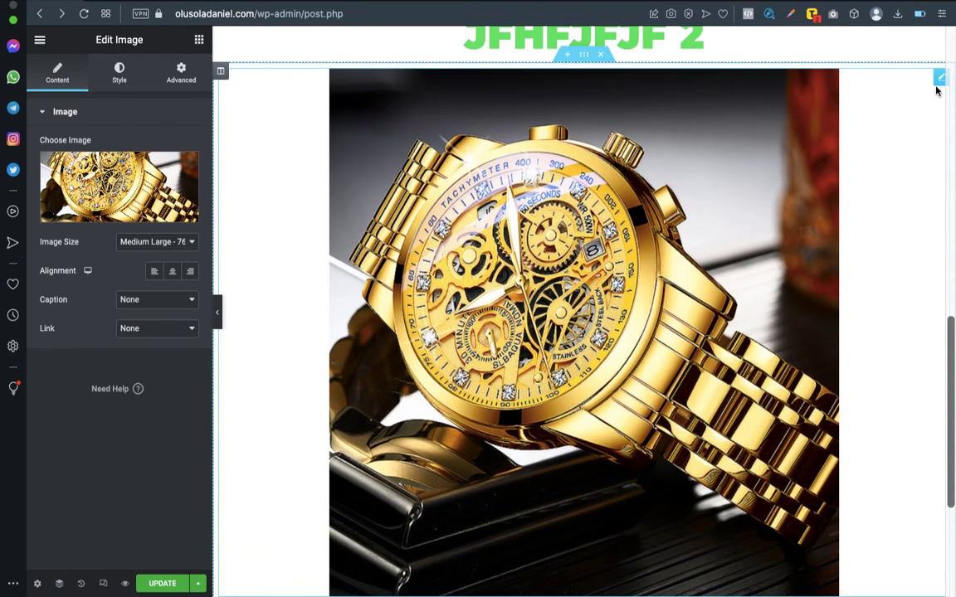
left_click_drag(938, 80, 480, 366)
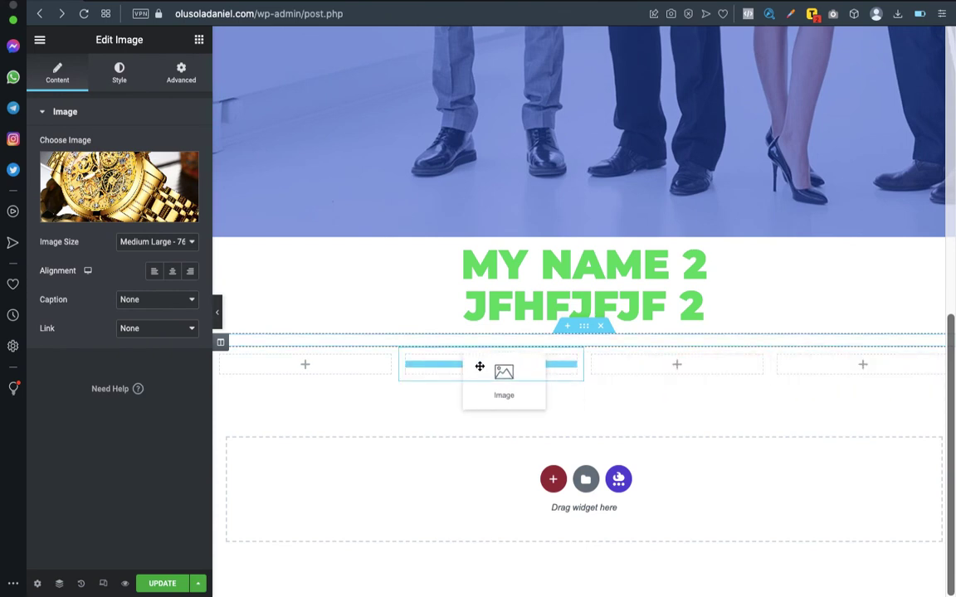
left_click_drag(853, 370, 887, 372)
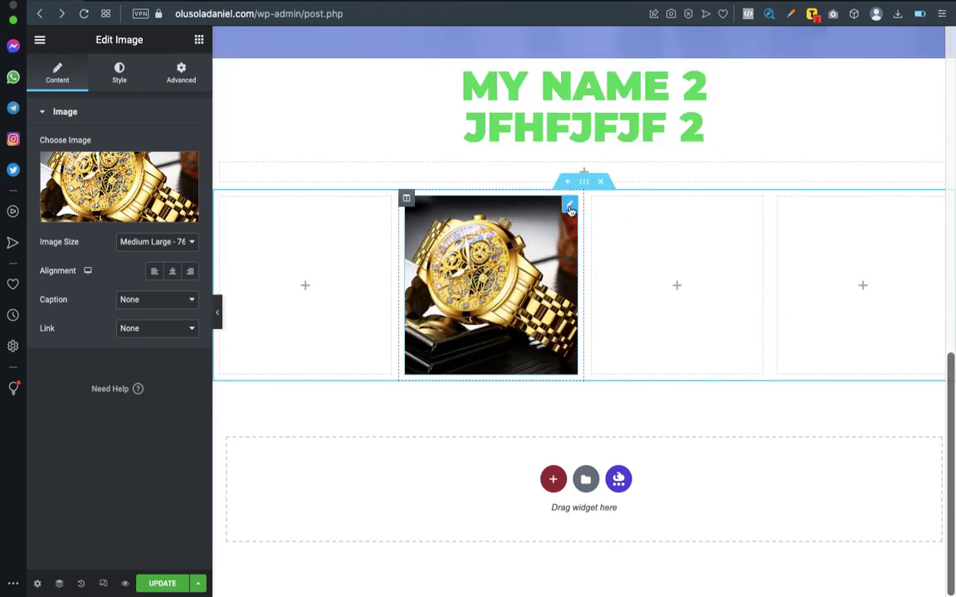
left_click_drag(582, 206, 670, 359)
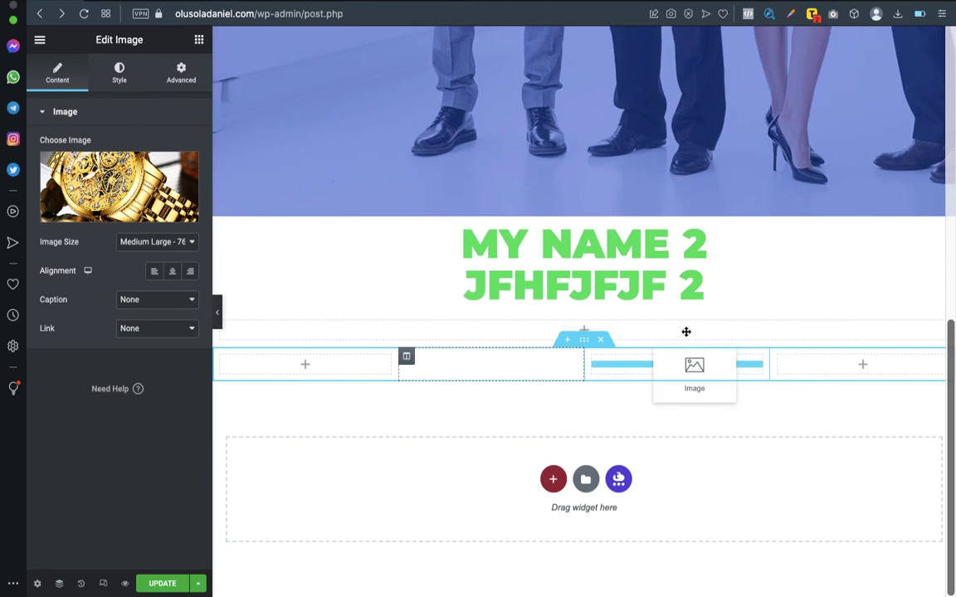
left_click_drag(818, 362, 838, 369)
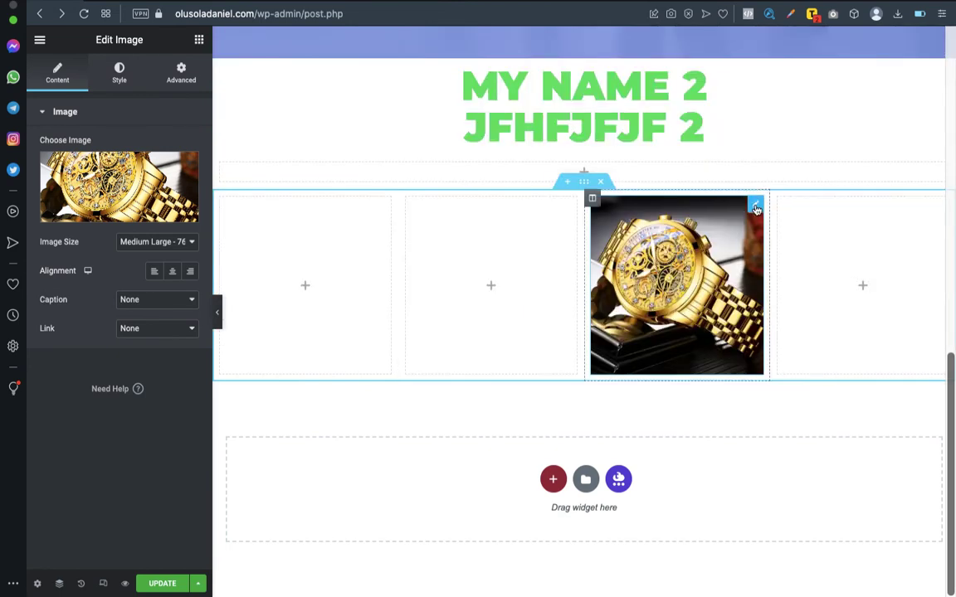
- Copy the watch image from the third column and paste it into the fourth column
right_click(755, 209)
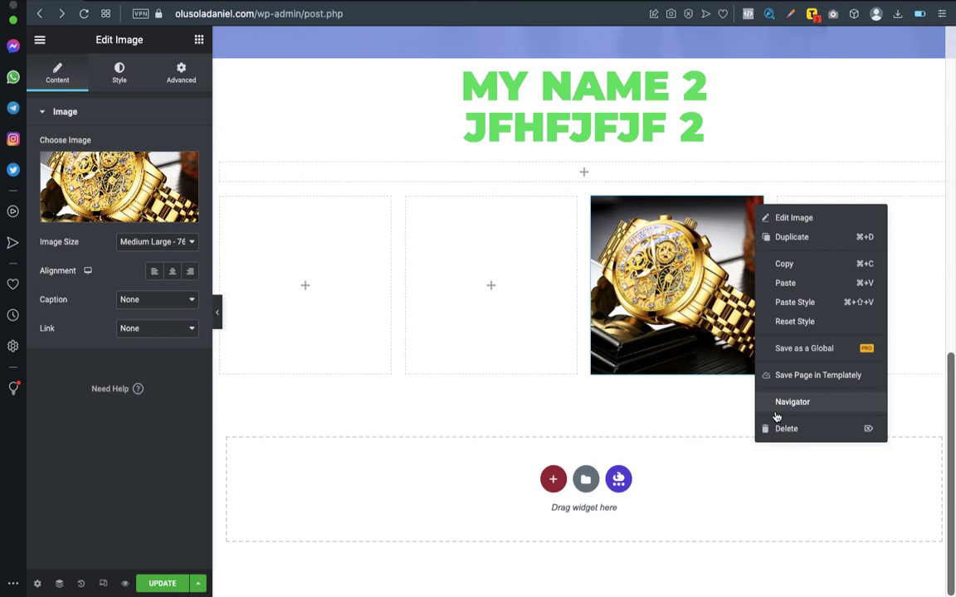
left_click(785, 264)
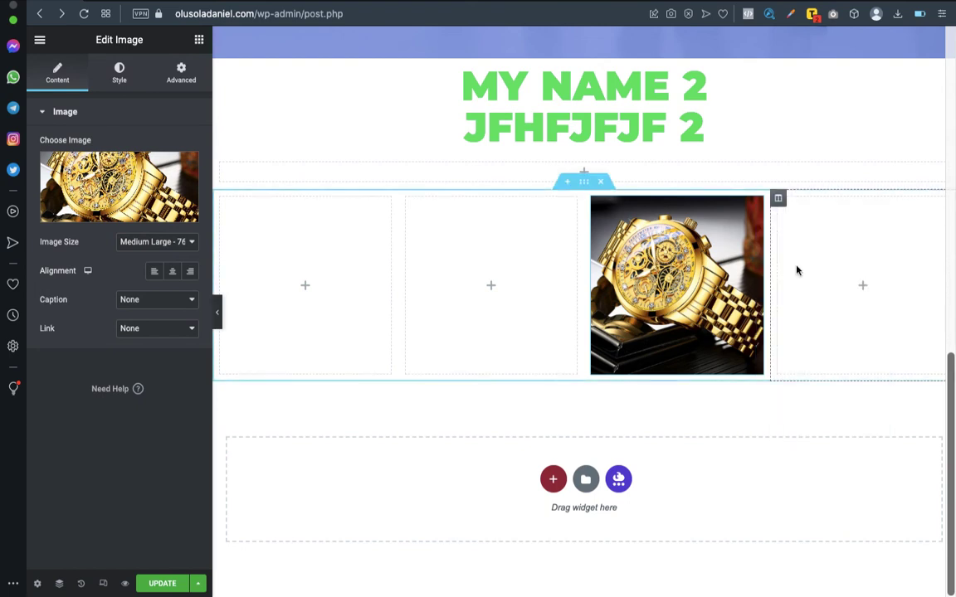
right_click(844, 282)
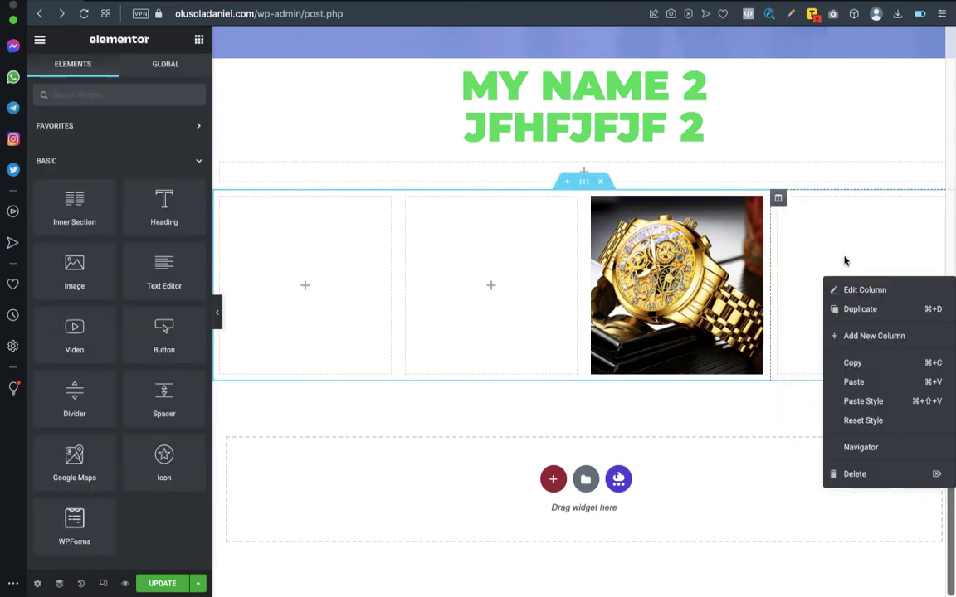
left_click(854, 383)
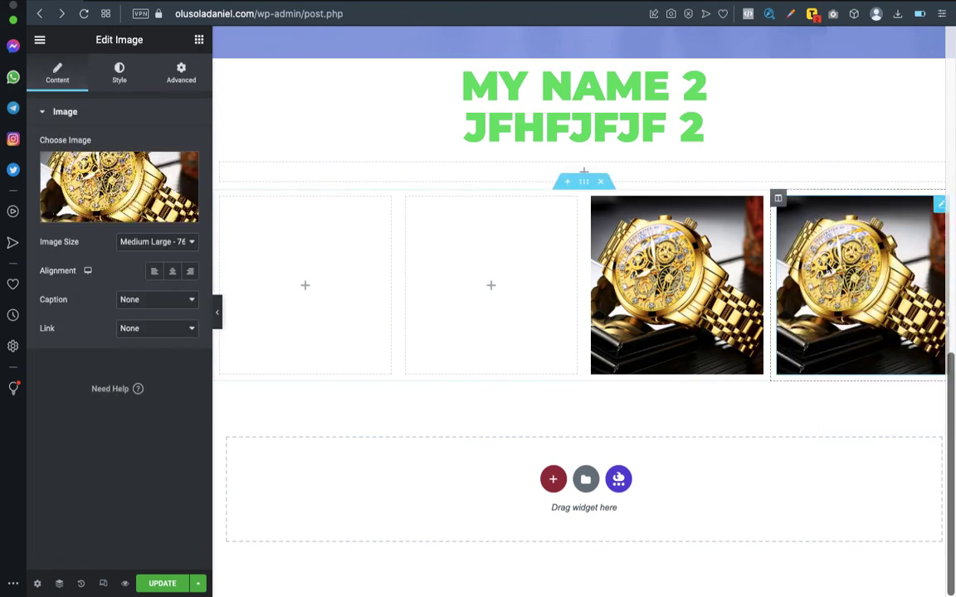
- Delete the watch copy in the fourth column and undo the column changes back to the watch image in its own section
scroll(708, 266, "up", 3)
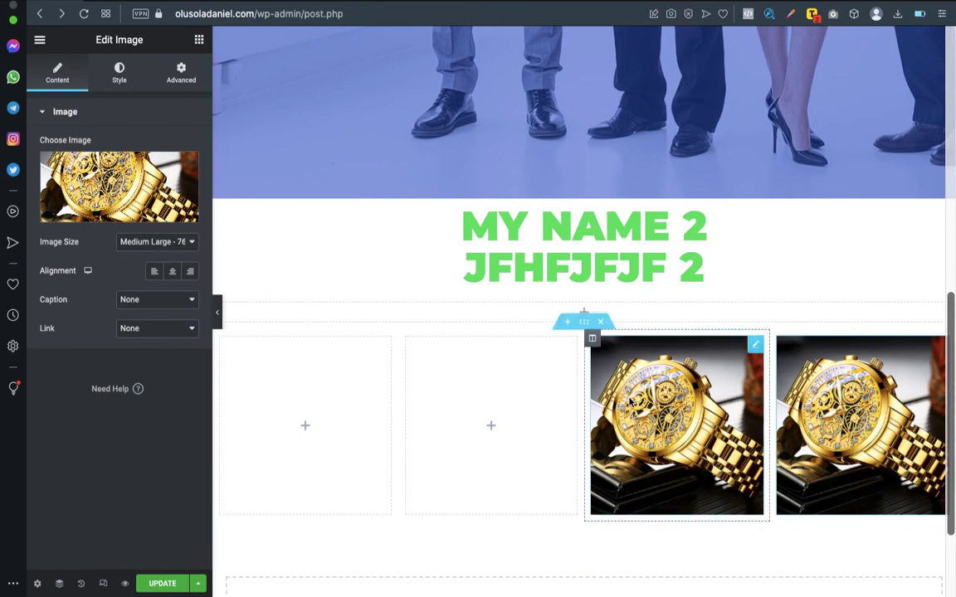
key("Delete")
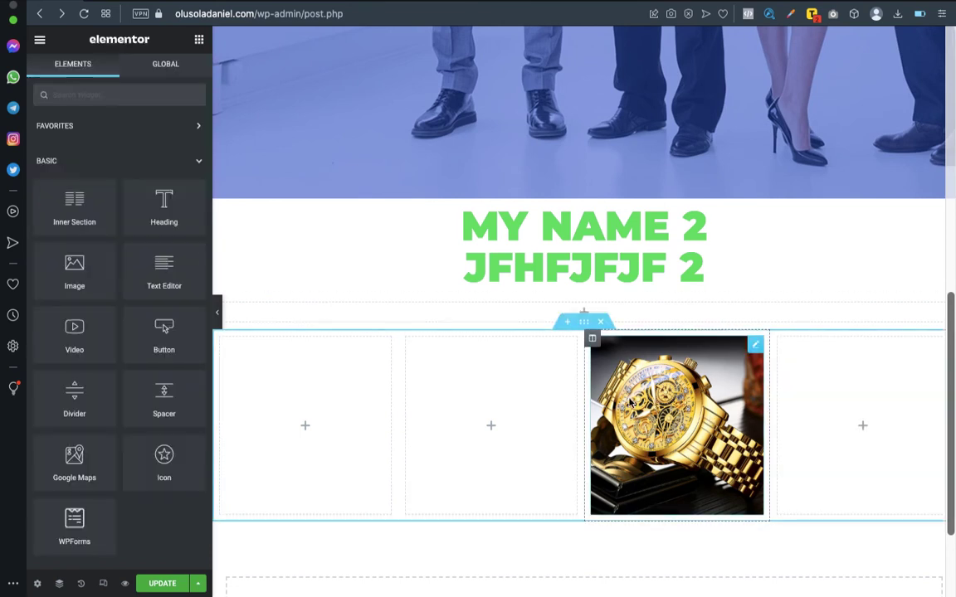
key("super+z")
key("super+z")
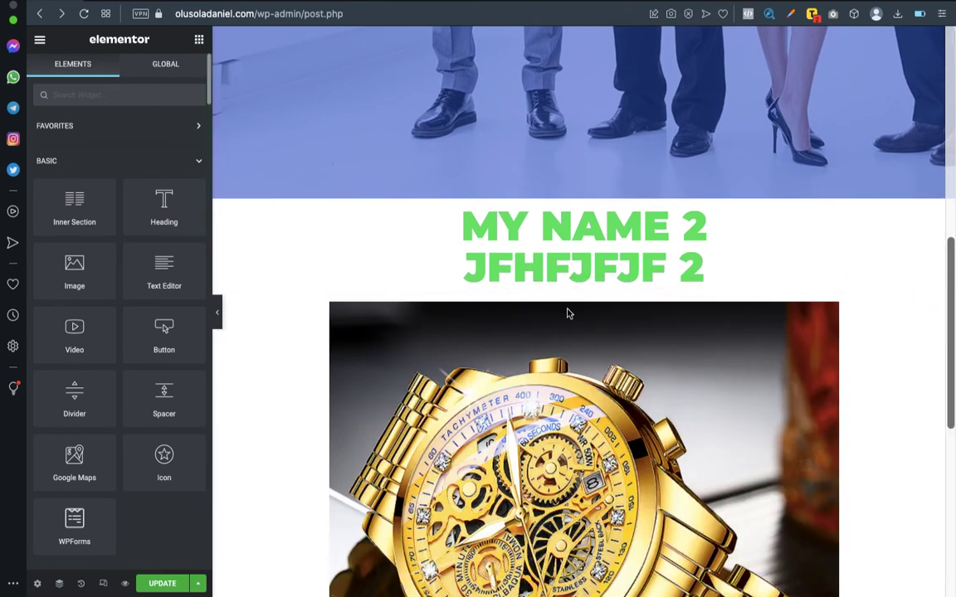
- Try the left, center and right alignments on the large watch image
left_click(938, 312)
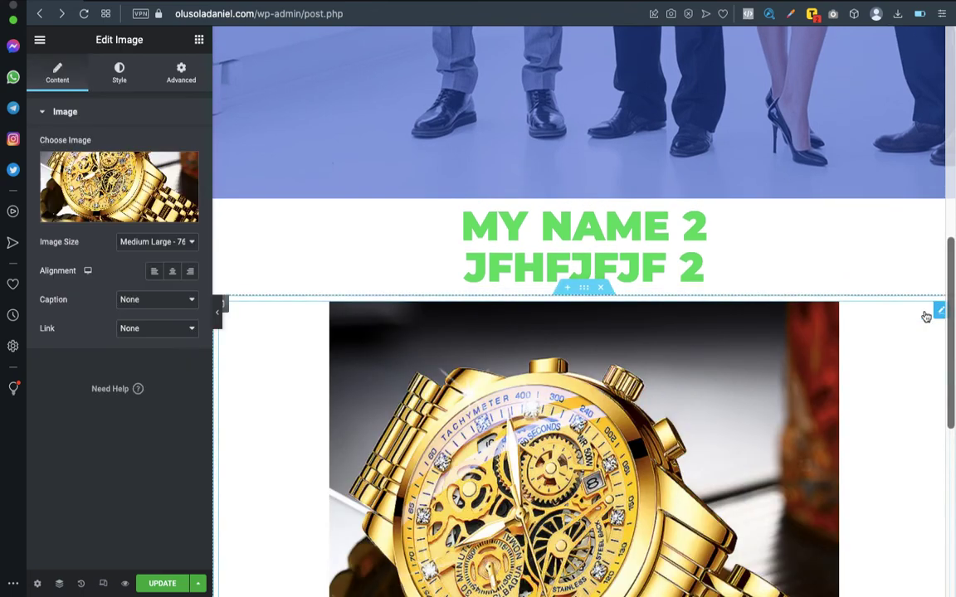
left_click(154, 274)
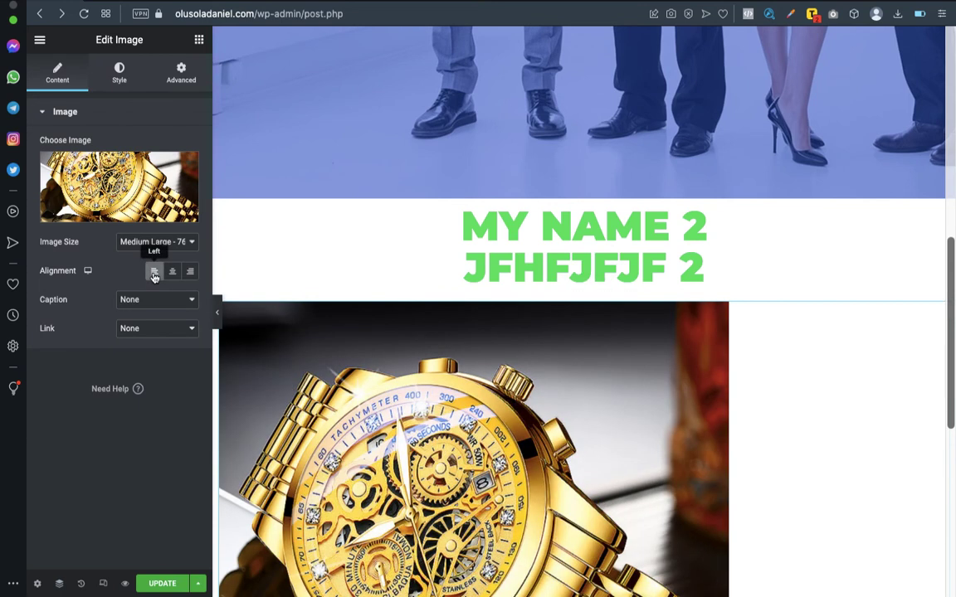
scroll(390, 265, "down", 3)
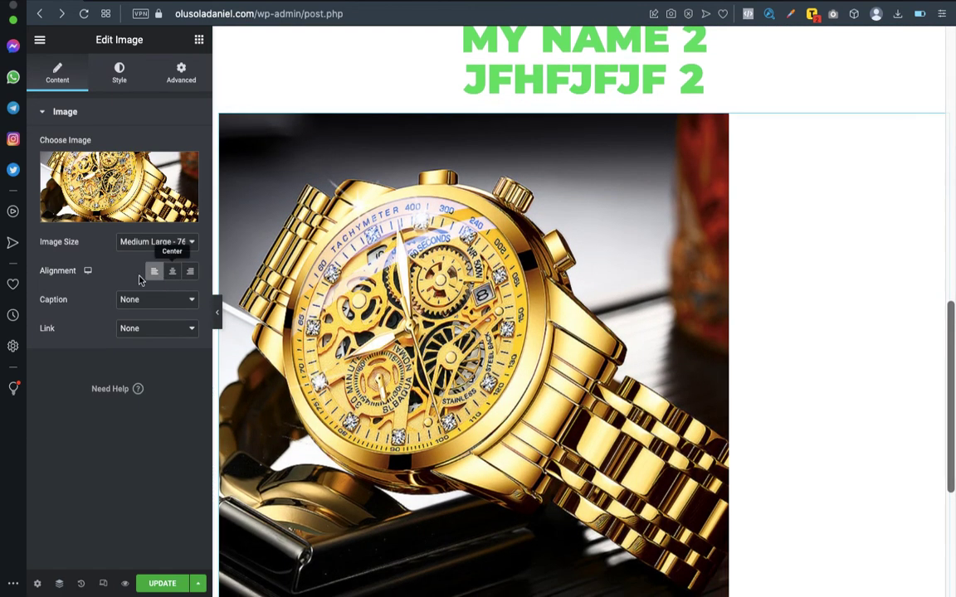
left_click(173, 273)
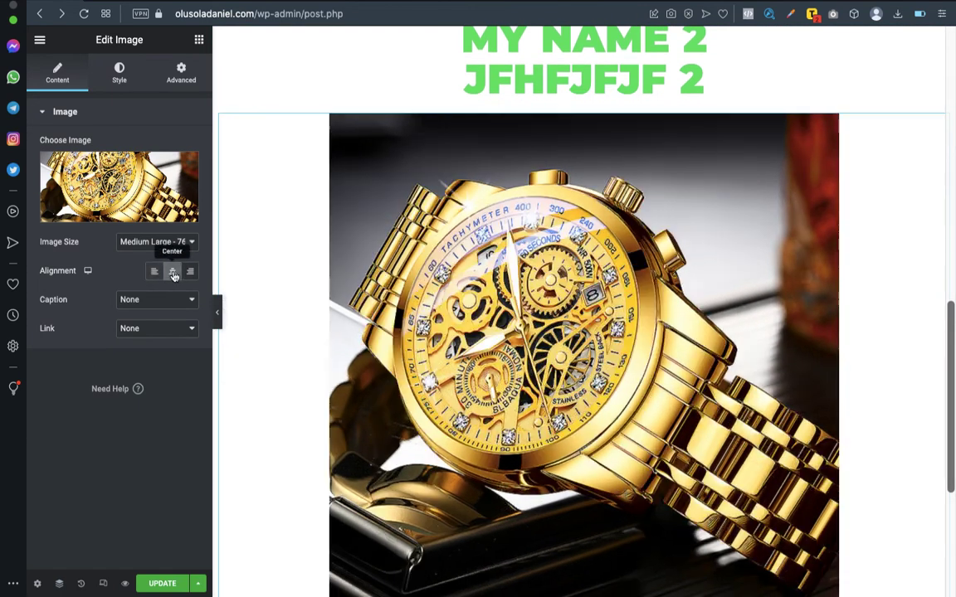
left_click(190, 272)
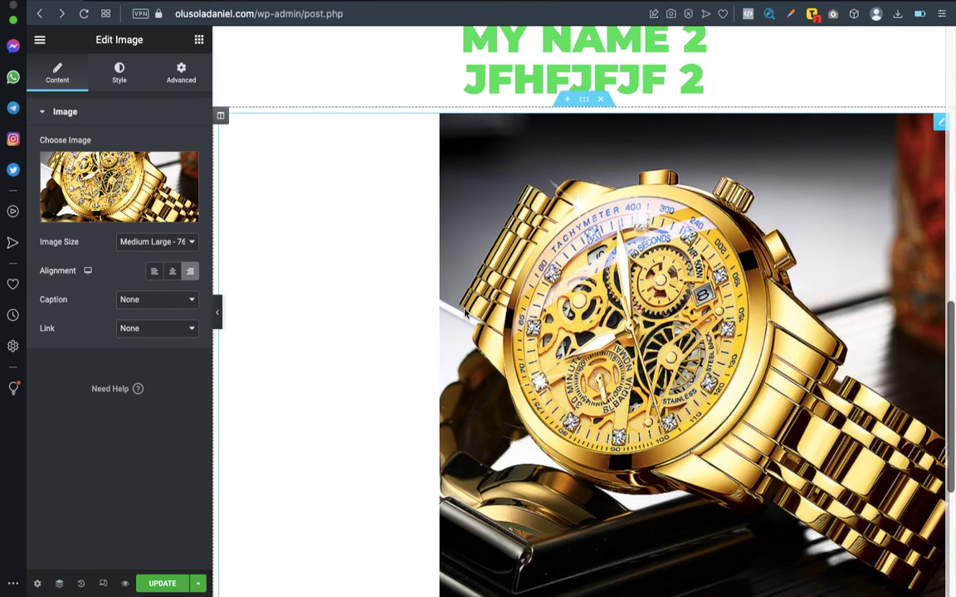
- Set the watch image's alignment to center and review its link options, keeping None
scroll(349, 207, "down", 1)
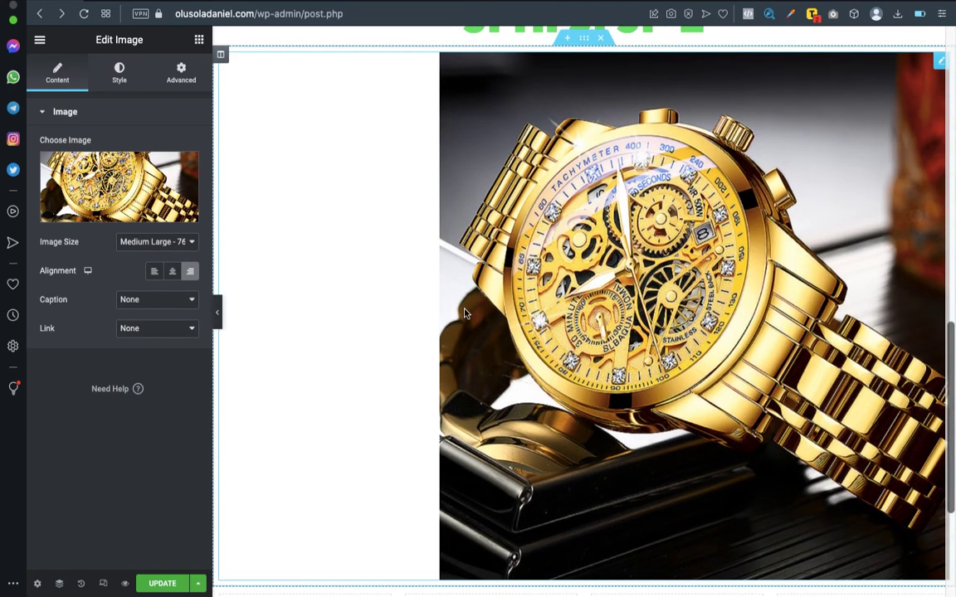
left_click(172, 274)
left_click(163, 331)
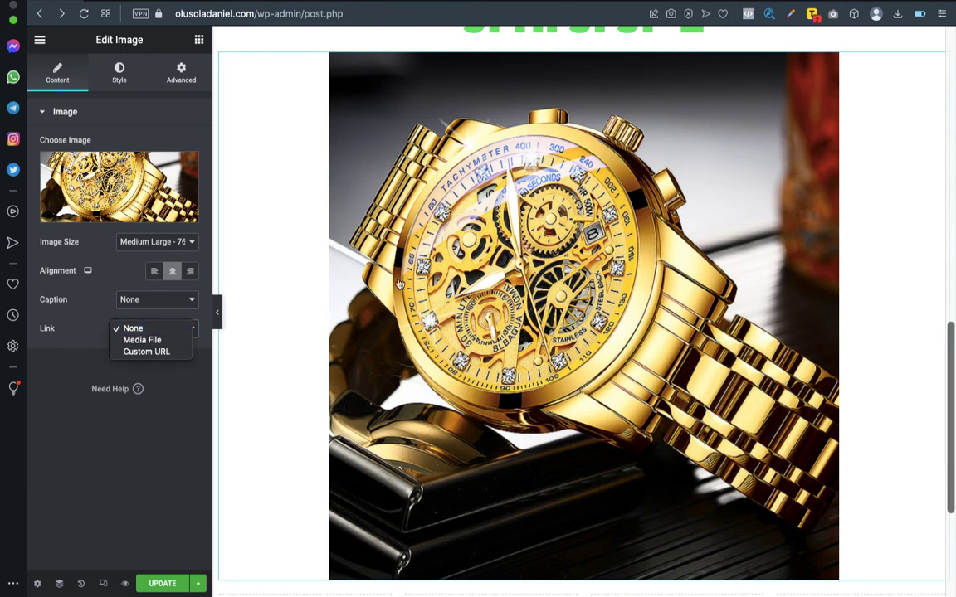
left_click(169, 330)
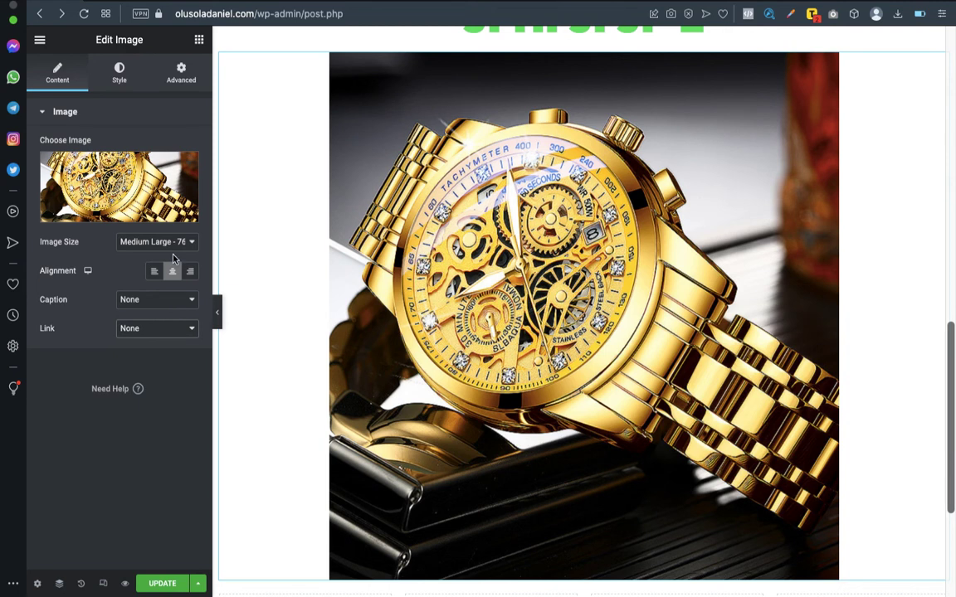
- Try several style widths between 6 and 78 percent on the watch image and clear the width value
left_click(121, 77)
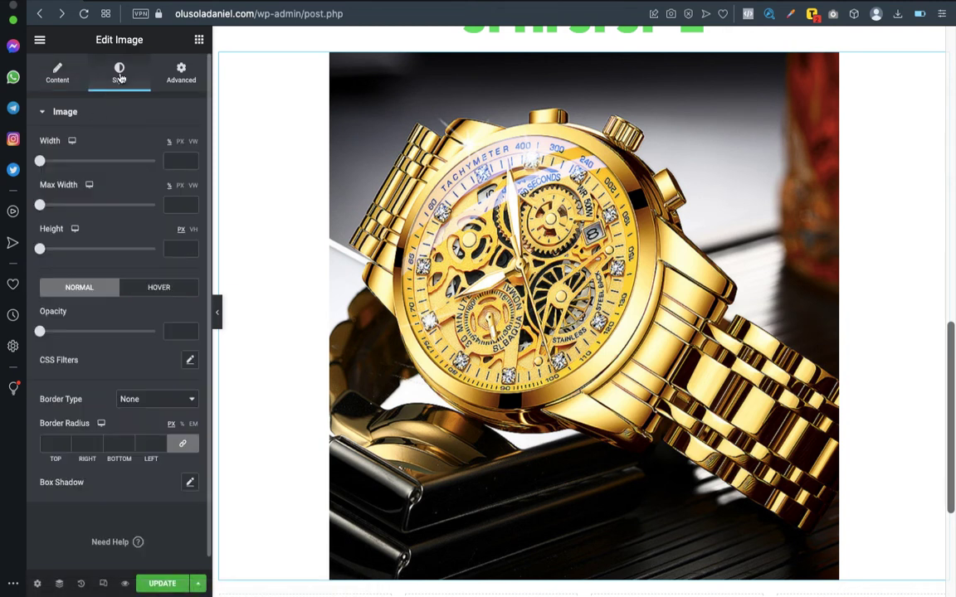
left_click_drag(46, 165, 74, 166)
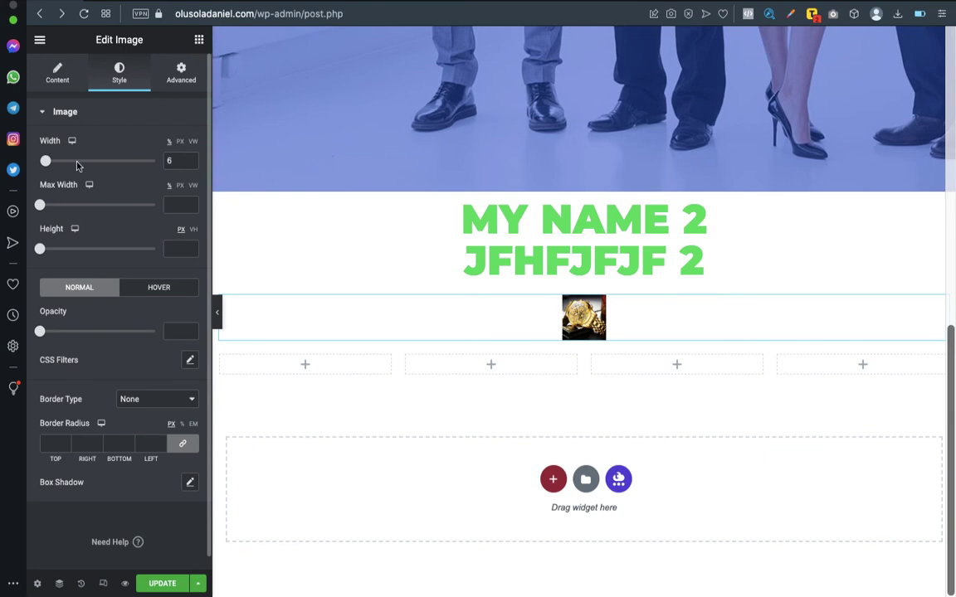
left_click(77, 163)
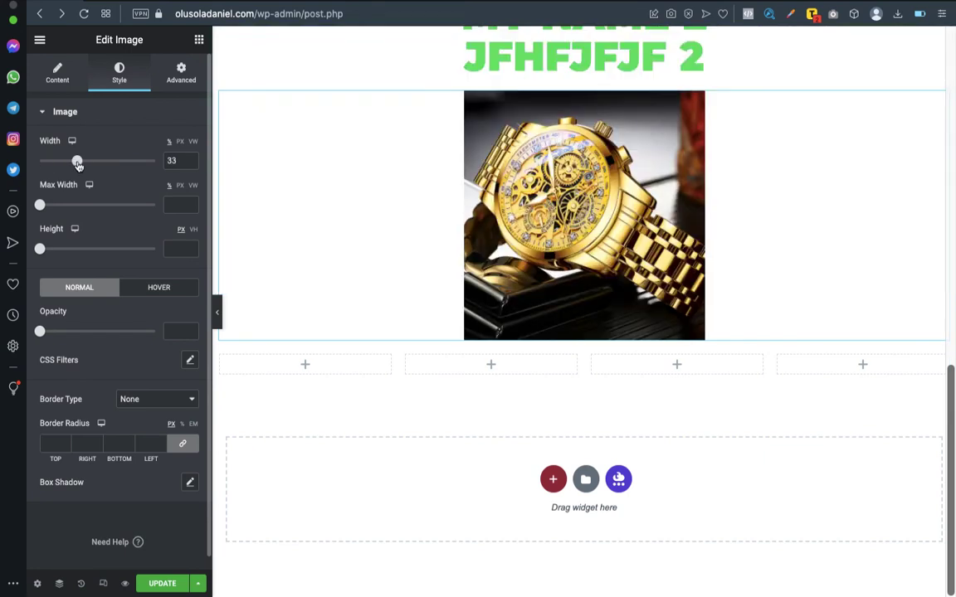
left_click_drag(77, 162, 112, 165)
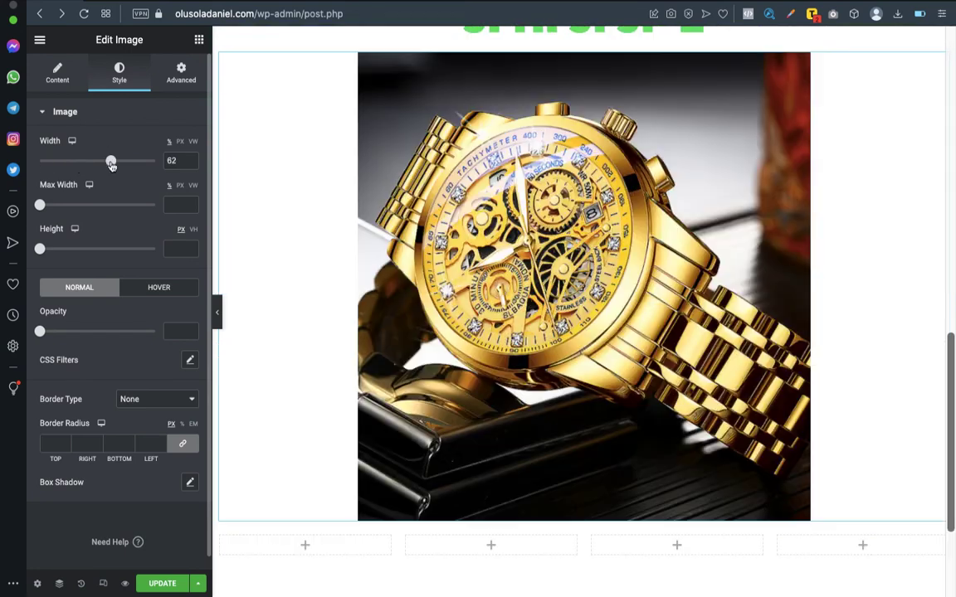
left_click(130, 165)
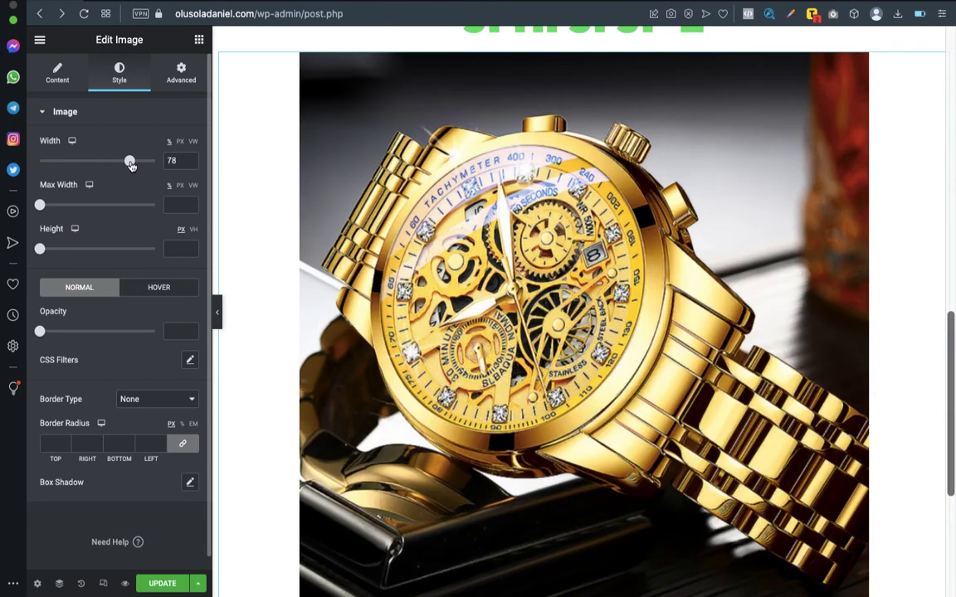
left_click(110, 162)
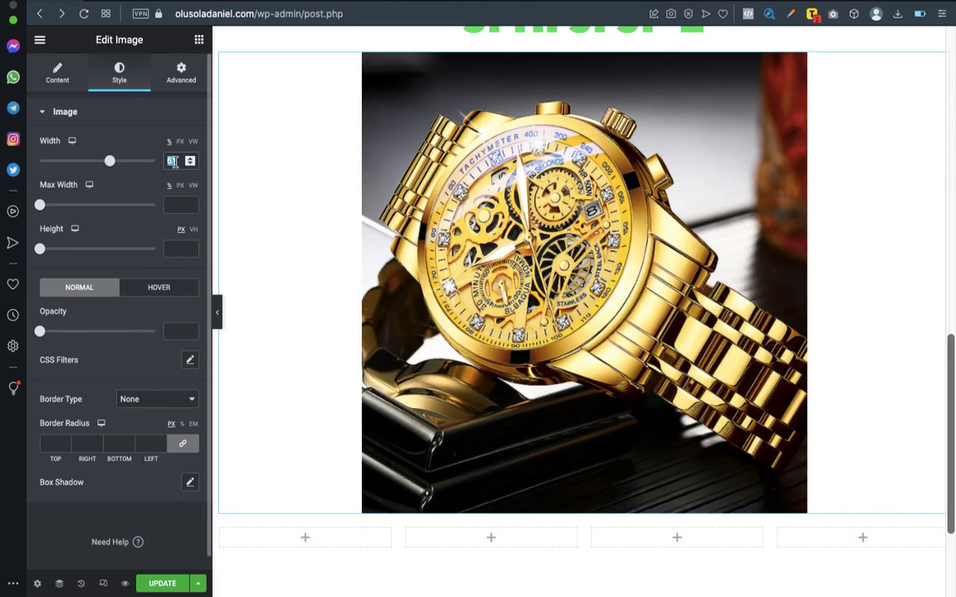
key("BackSpace")
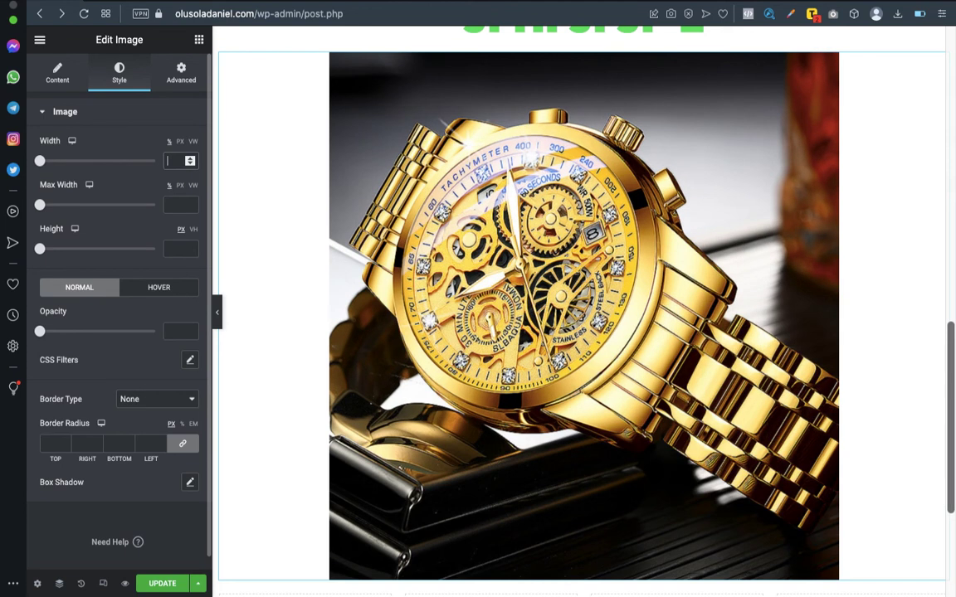
- Try a max width of 40 percent and a height of 500 px on the watch image, and clear both values
left_click_drag(40, 206, 106, 206)
left_click(85, 212)
left_click_drag(41, 250, 189, 256)
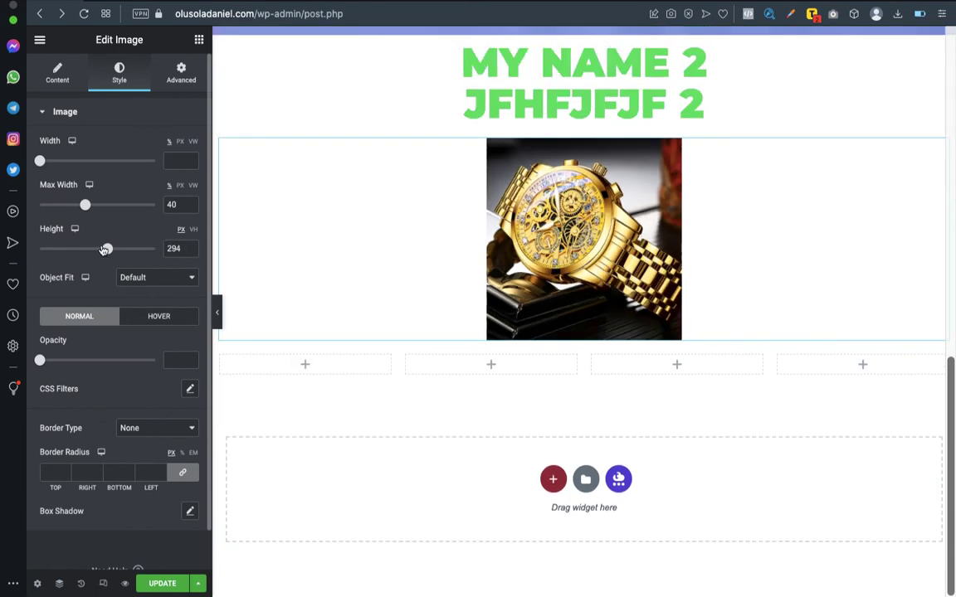
left_click_drag(106, 249, 189, 257)
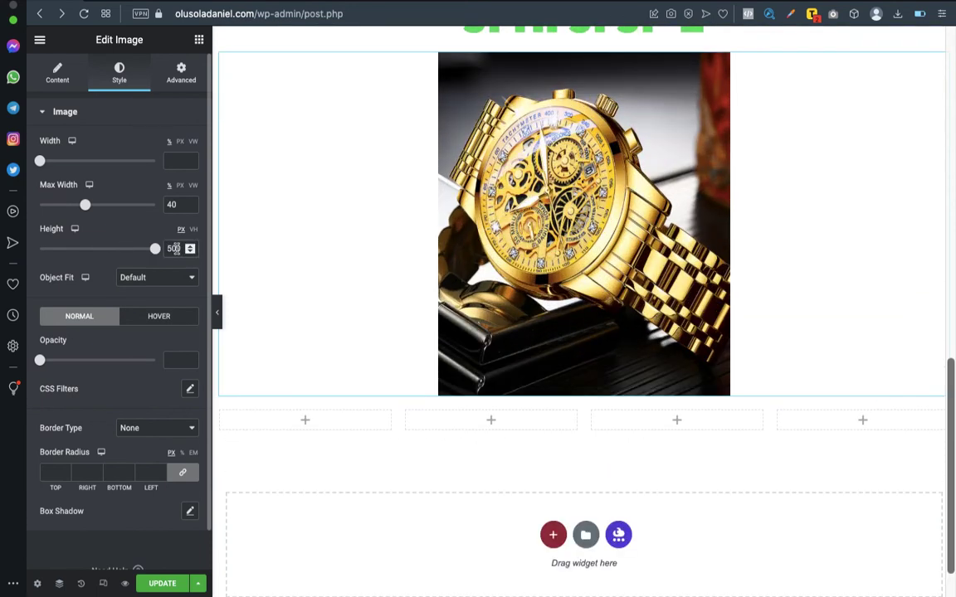
key("BackSpace")
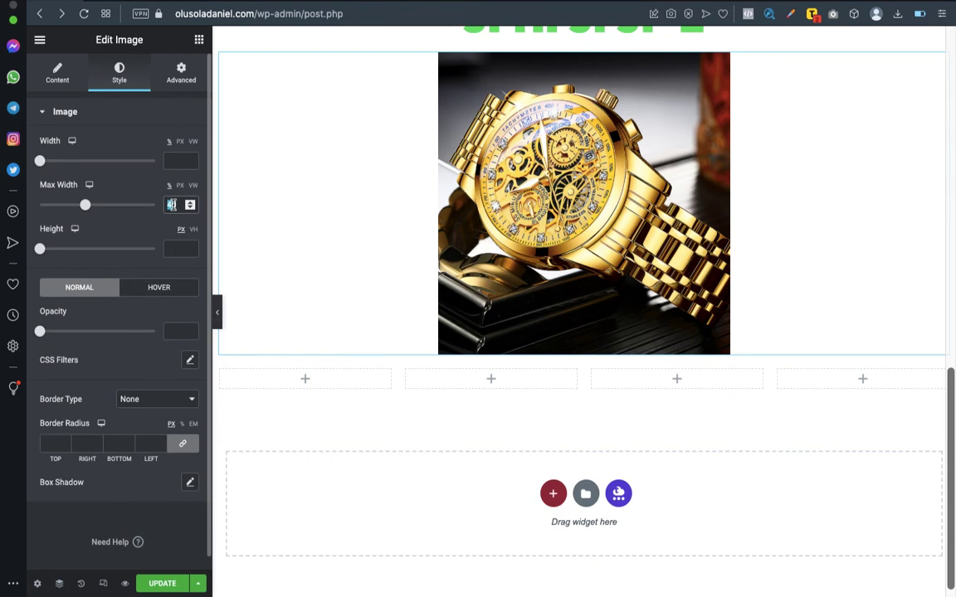
key("BackSpace")
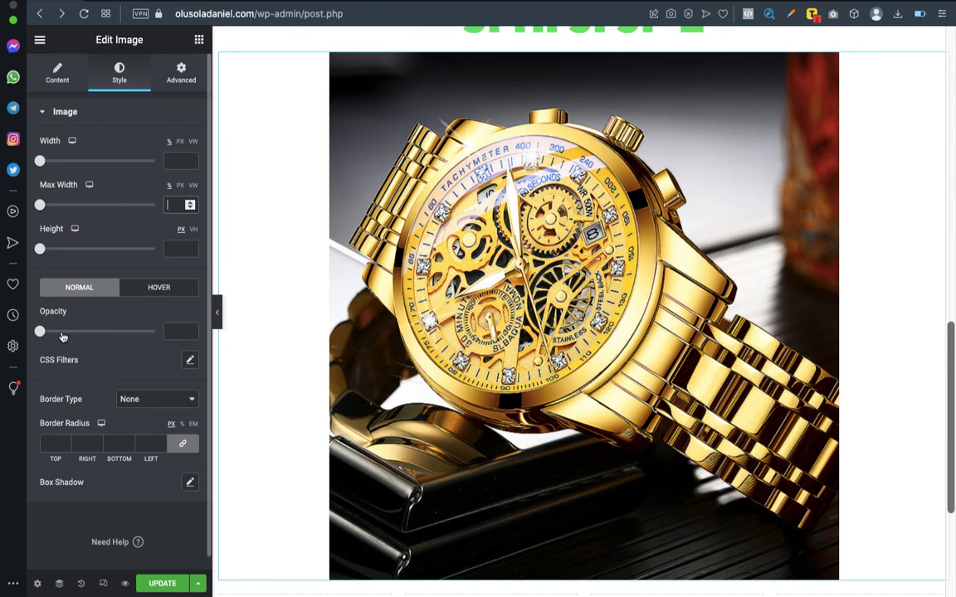
- Set the watch image's opacity to 0.84 and give it a solid border
left_click_drag(41, 332, 78, 332)
left_click(136, 334)
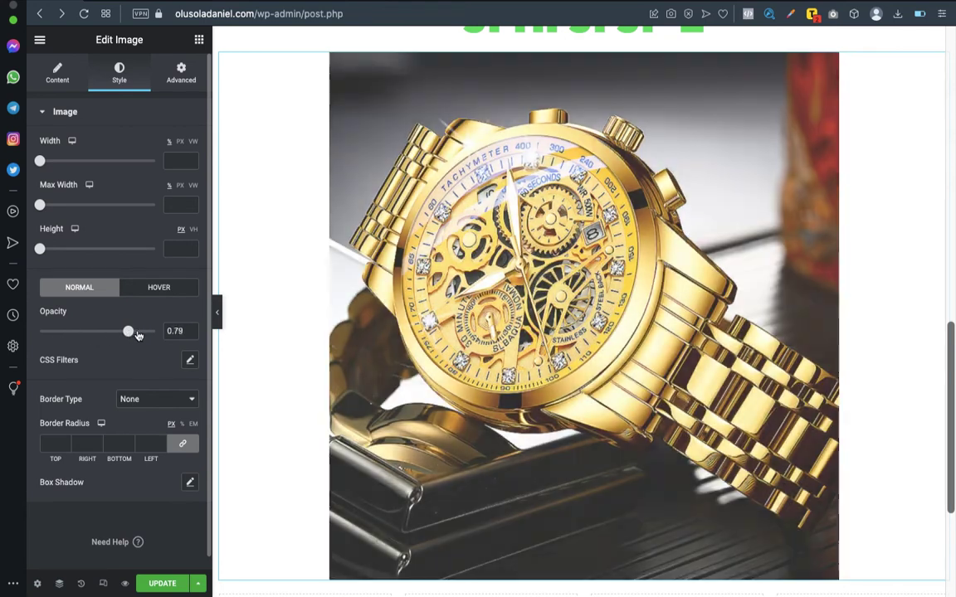
scroll(143, 394, "down", 1)
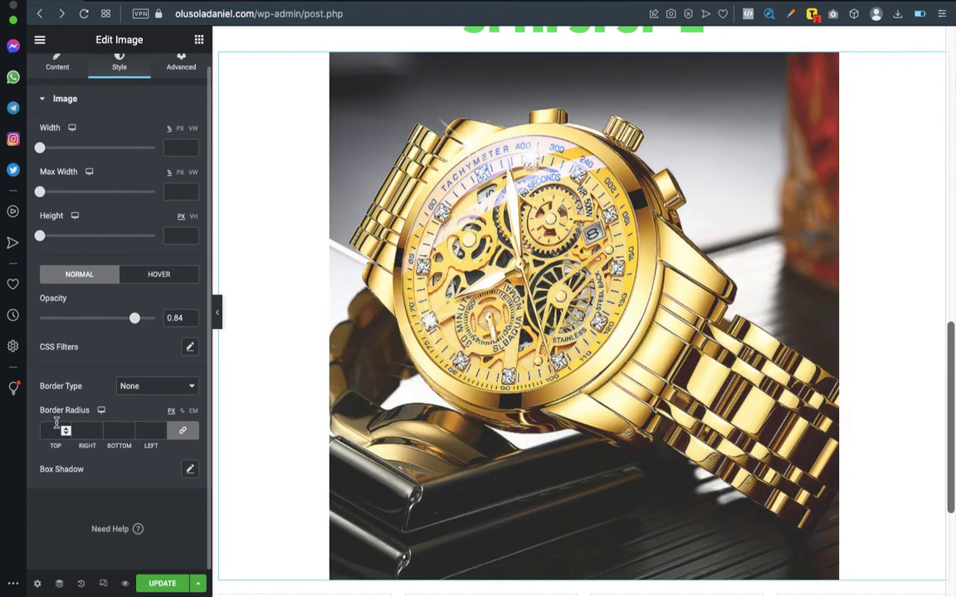
left_click(152, 387)
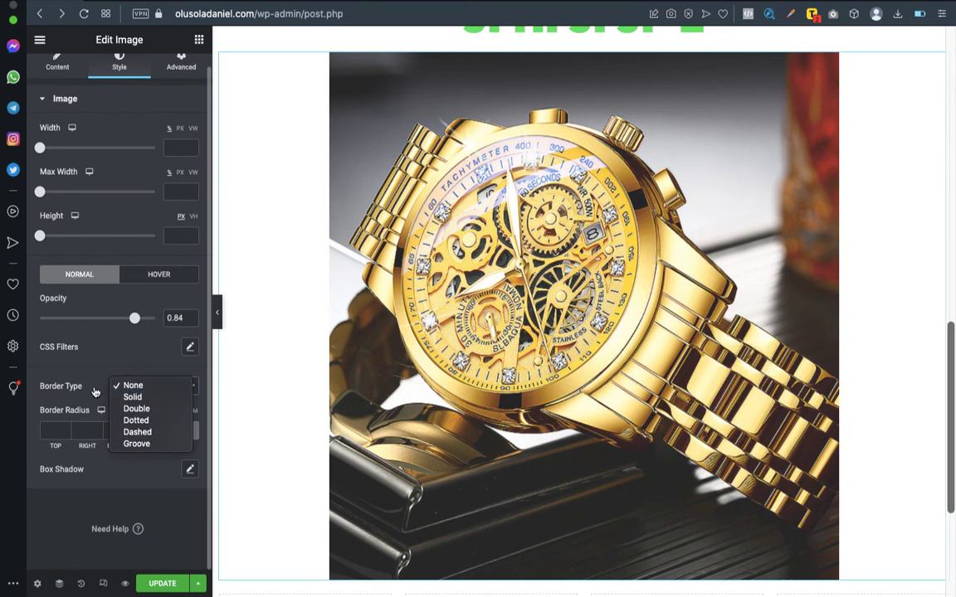
left_click(130, 396)
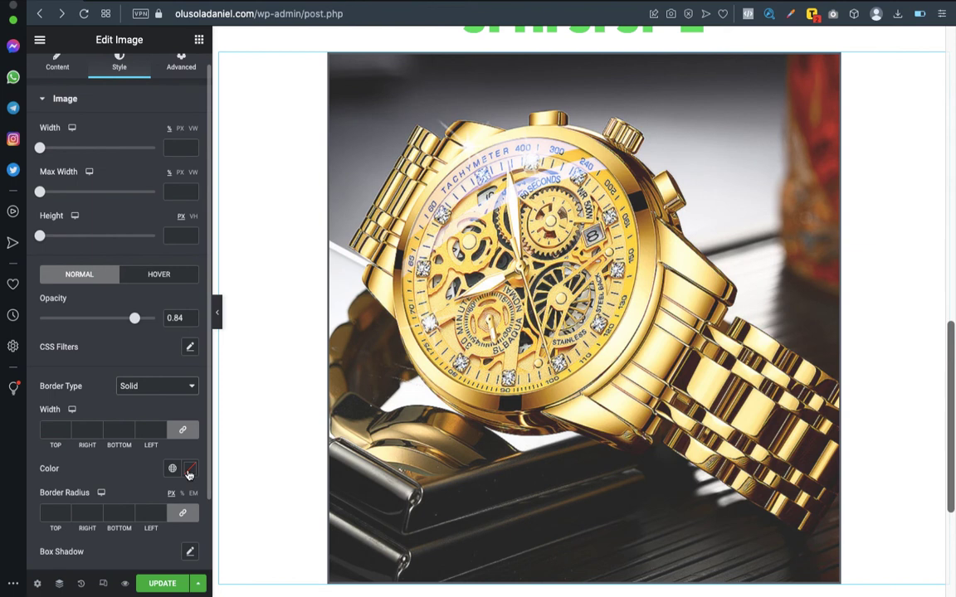
- Try a 20 px border radius on all corners of the watch image and set it to 50 px
scroll(188, 472, "down", 2)
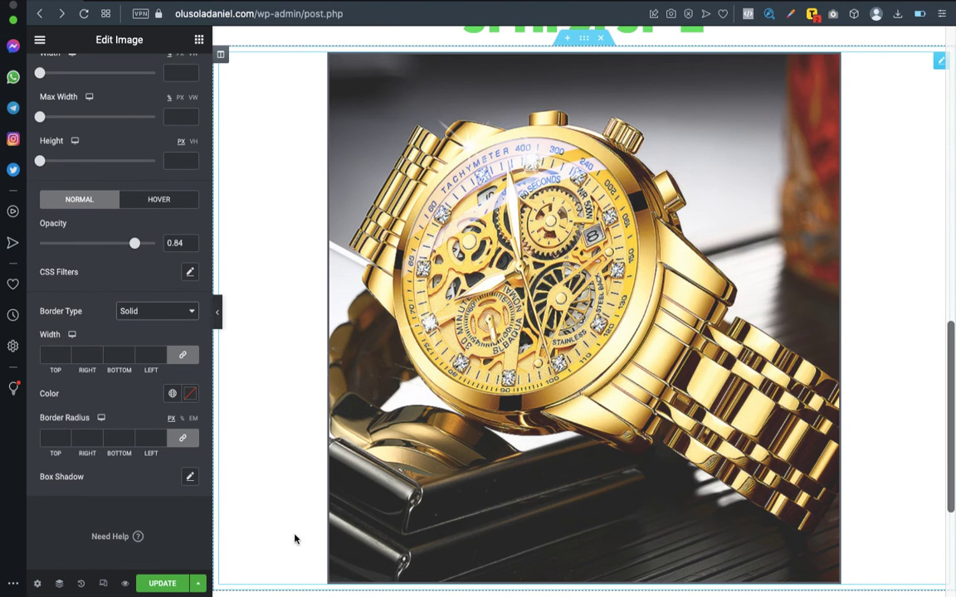
scroll(295, 452, "down", 2)
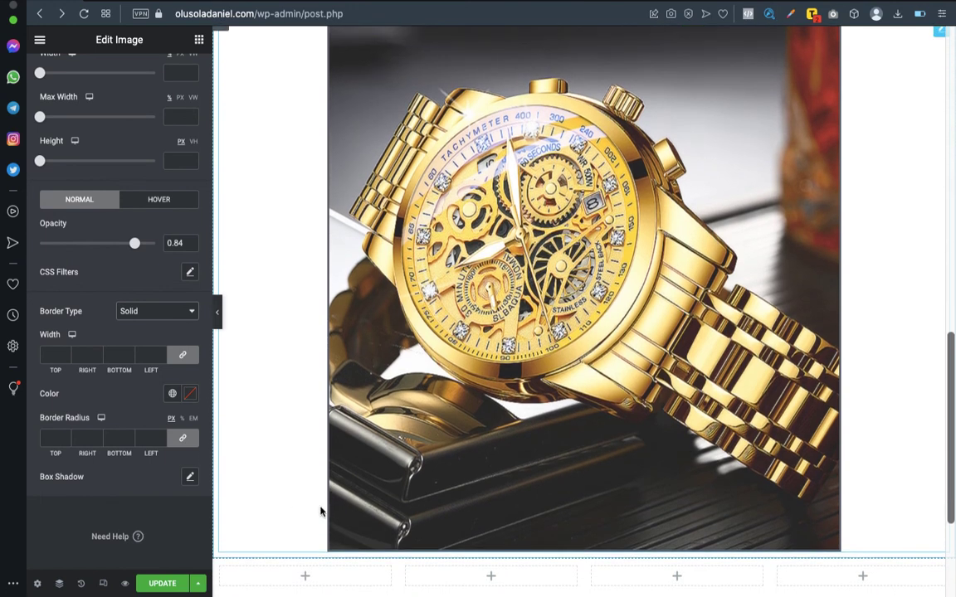
left_click(51, 438)
type("20")
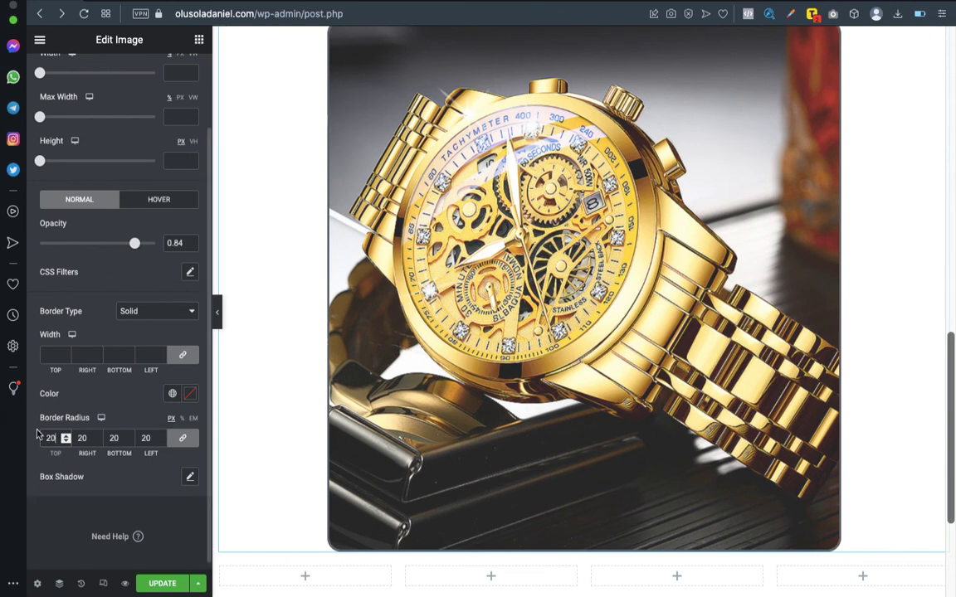
type("50")
scroll(344, 548, "up", 1)
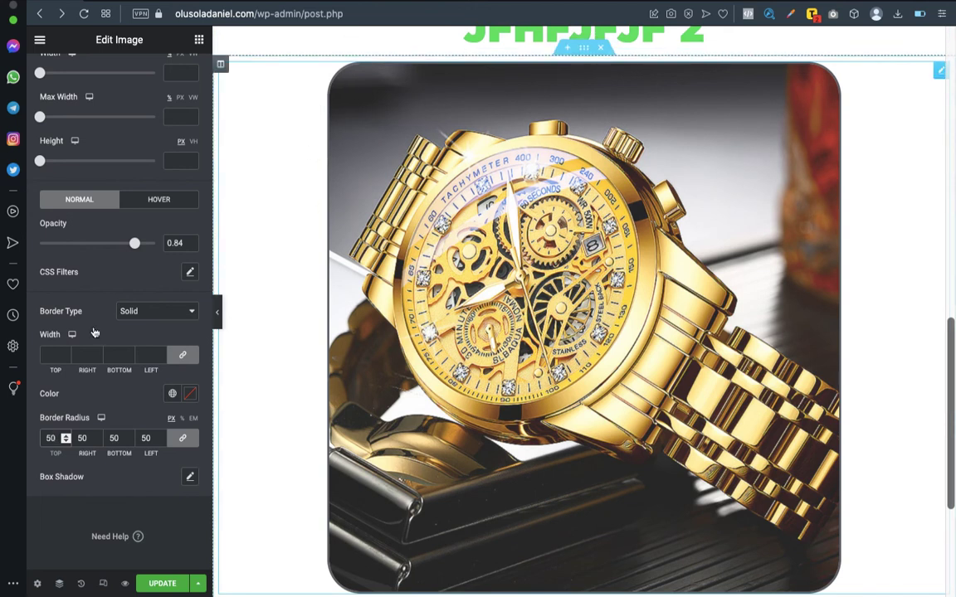
- Set the watch image's border color to red #E32222
left_click(190, 397)
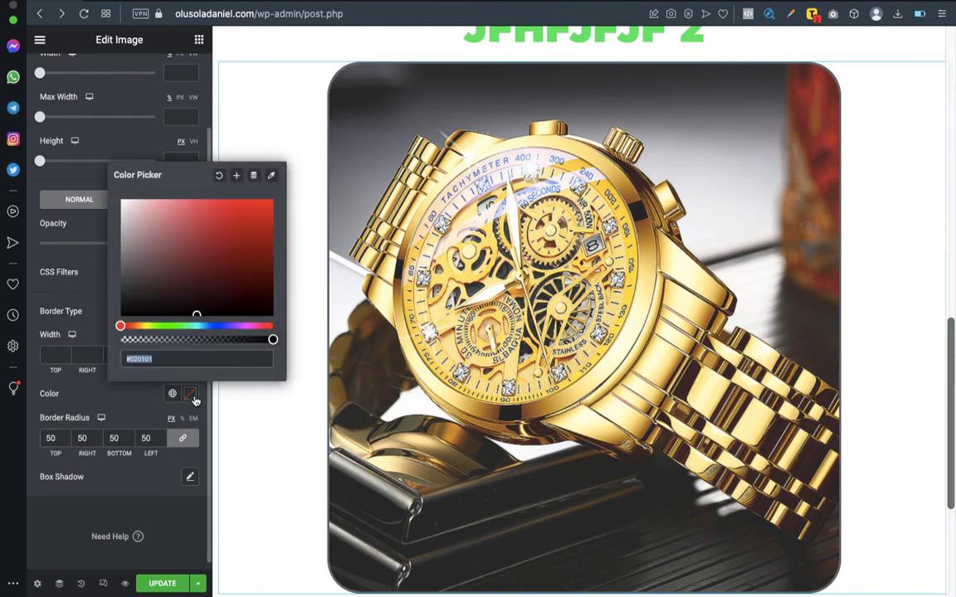
left_click(239, 229)
left_click(249, 212)
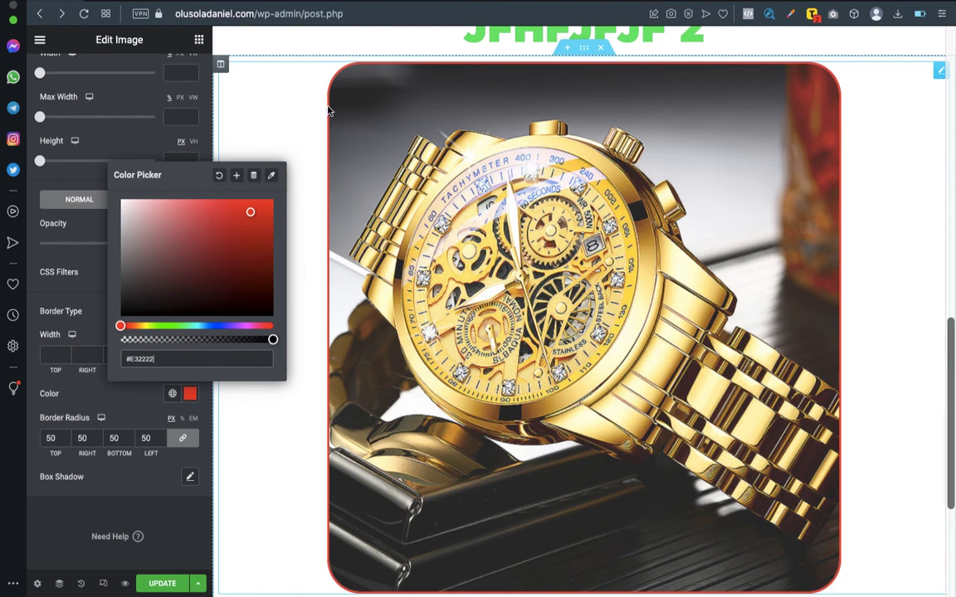
left_click(76, 252)
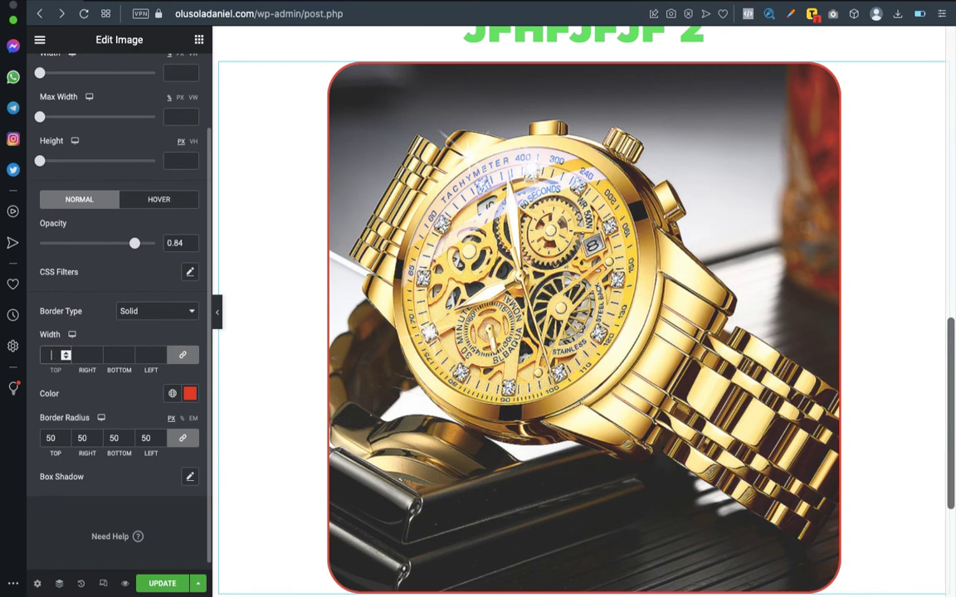
- Try linked border widths of 10 and 50 on all sides of the watch image and clear them
type("10")
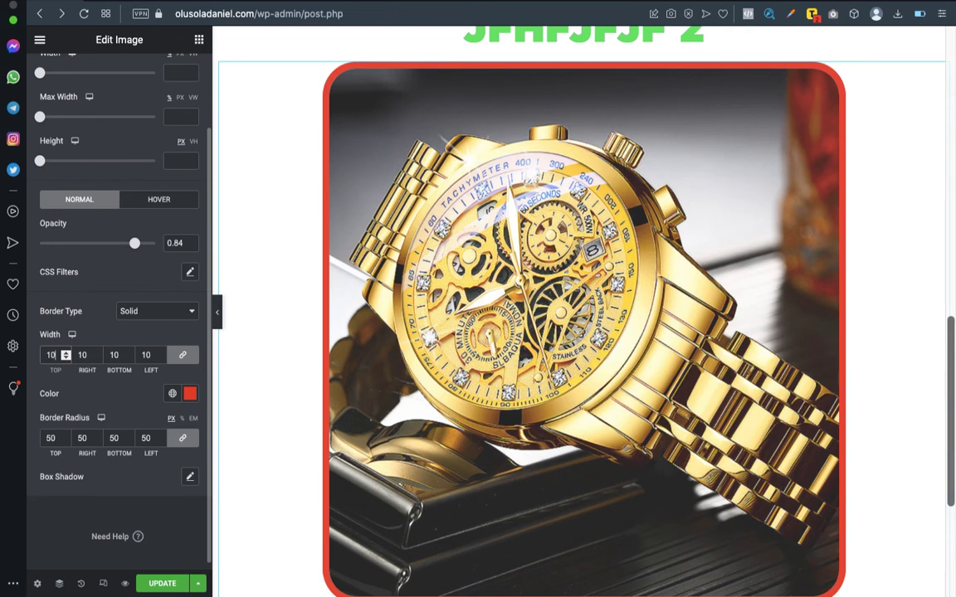
key("BackSpace")
key("BackSpace")
type("50")
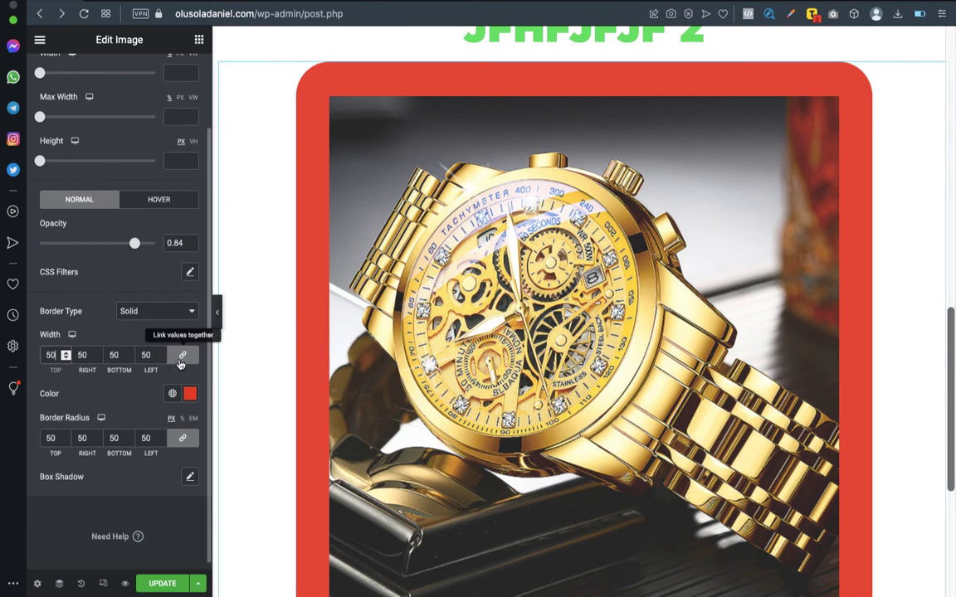
left_click(181, 356)
left_click(181, 356)
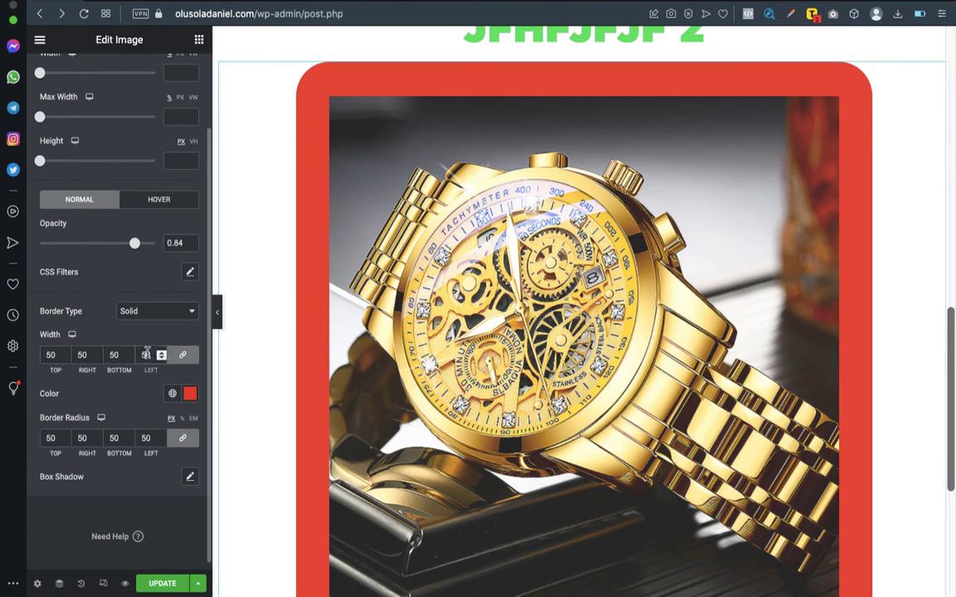
key("BackSpace")
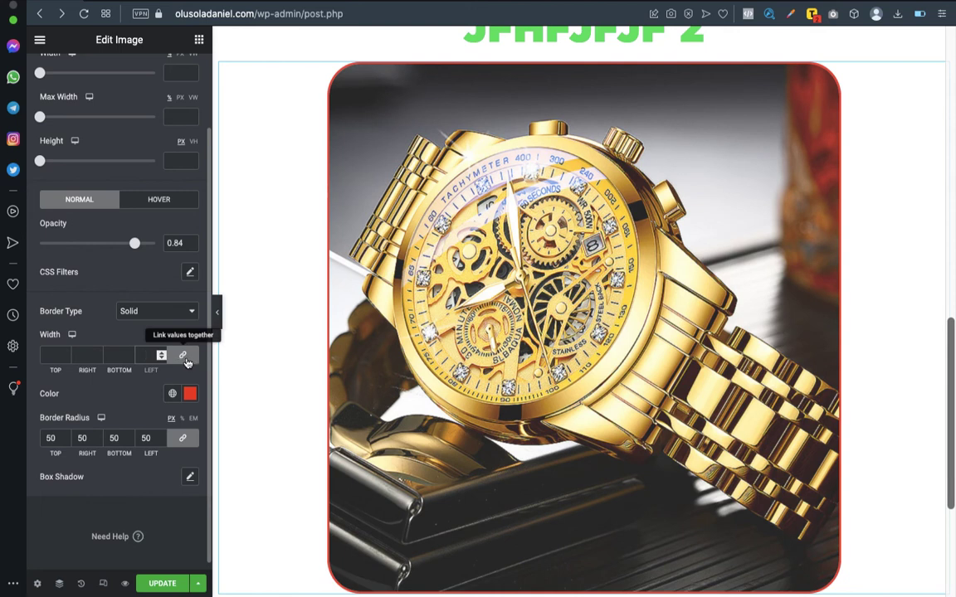
- Unlink the border width sides, try 50 on the right side only, and set it to 0
left_click(184, 357)
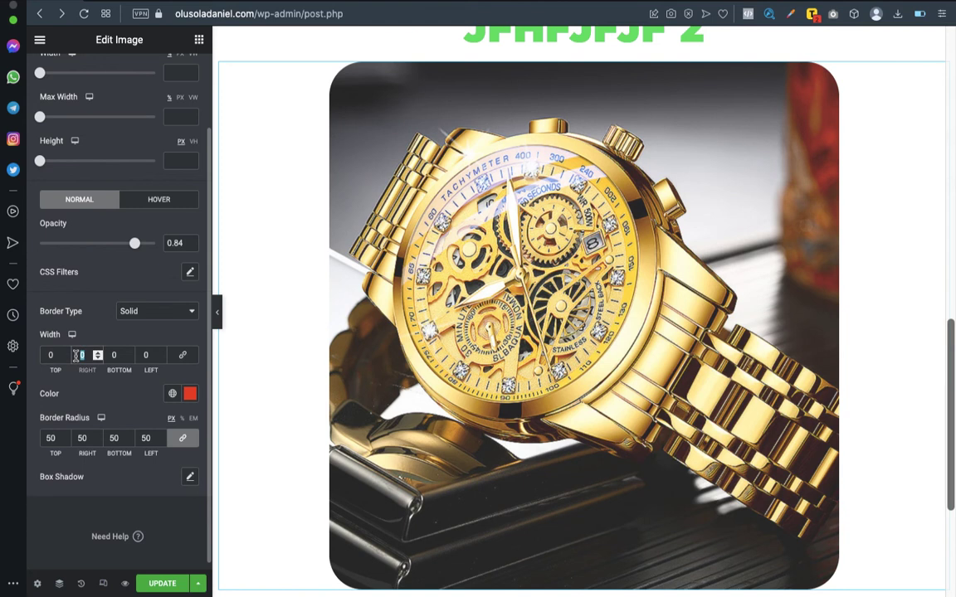
type("50")
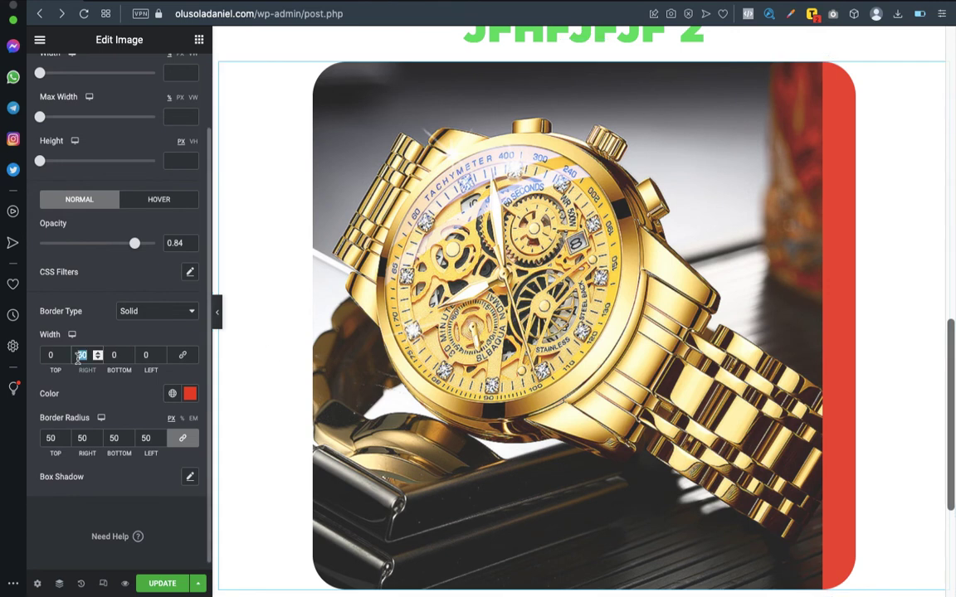
type("0")
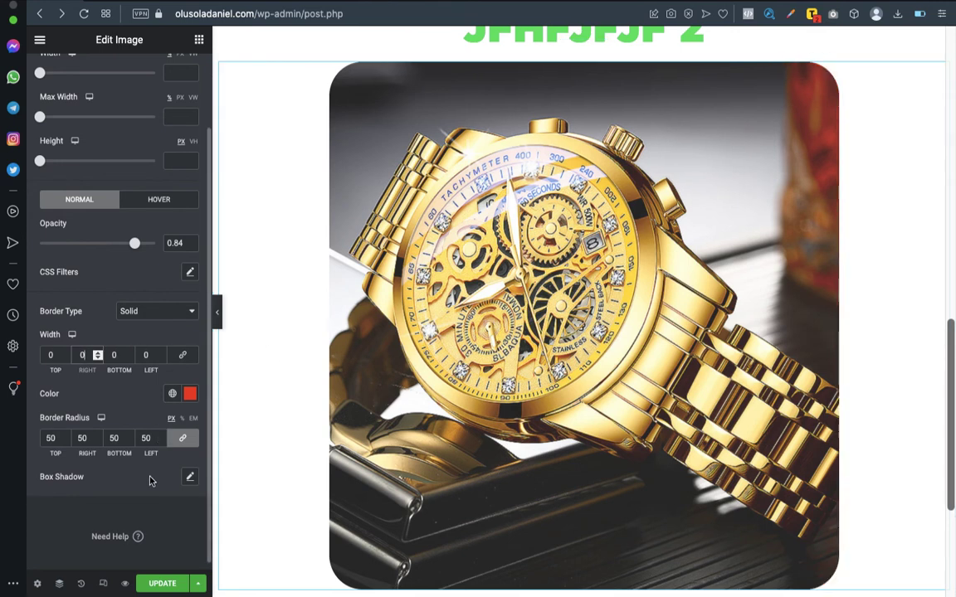
- Look through the watch image's advanced settings, from margin and padding down to custom CSS
scroll(150, 481, "down", 1)
scroll(150, 481, "up", 3)
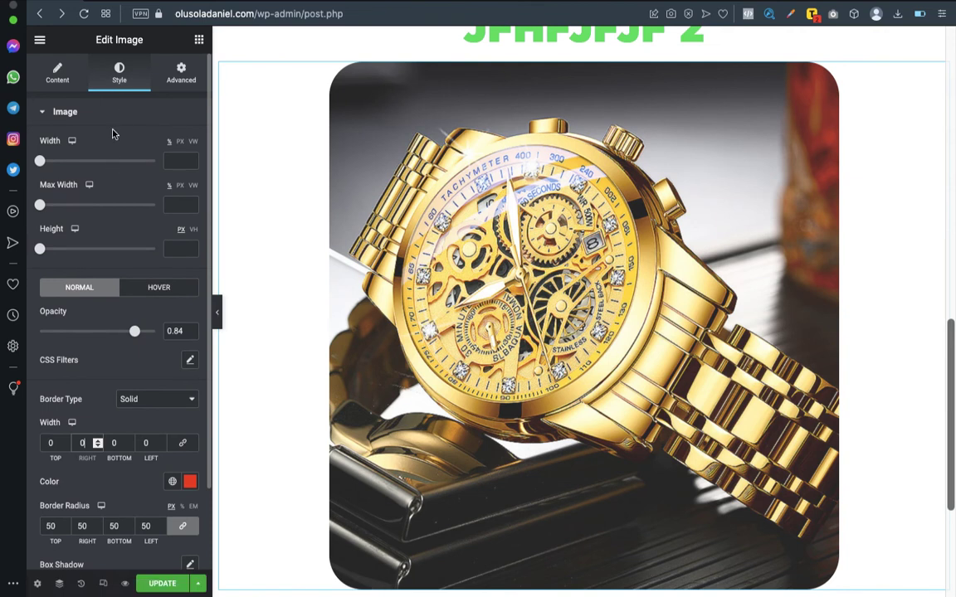
left_click(182, 74)
scroll(122, 340, "down", 5)
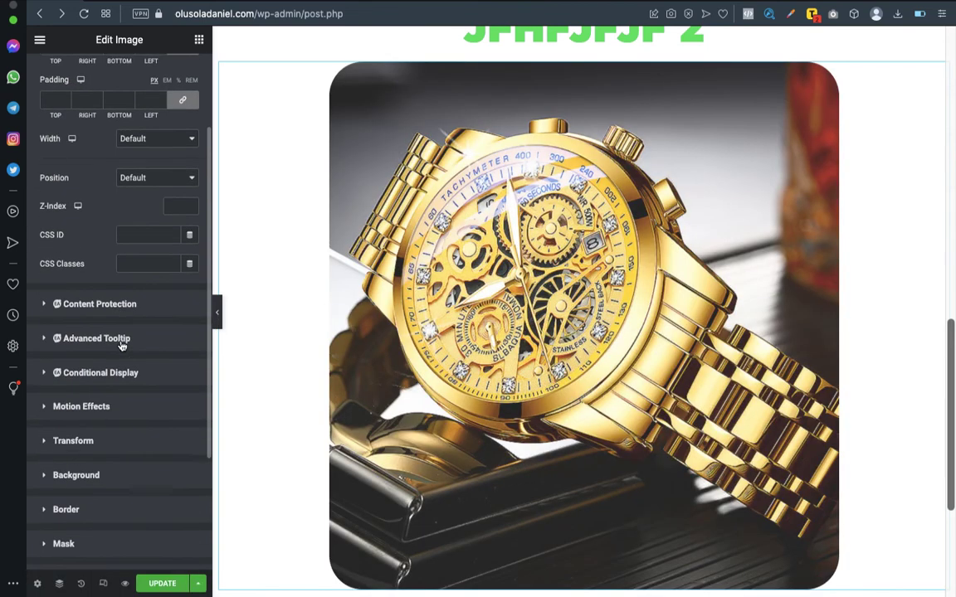
scroll(121, 342, "down", 2)
scroll(119, 337, "up", 5)
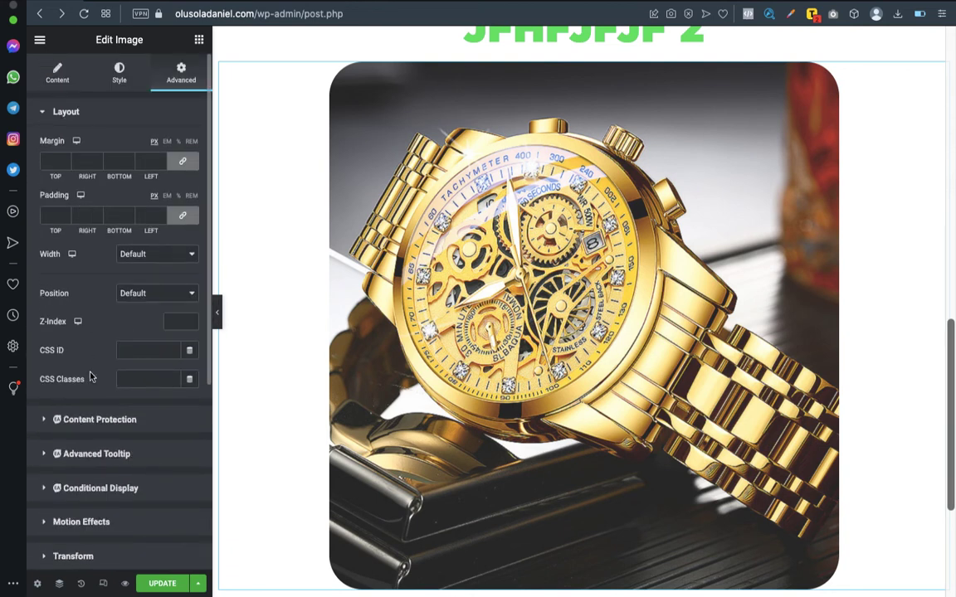
scroll(91, 375, "down", 1)
scroll(92, 377, "down", 5)
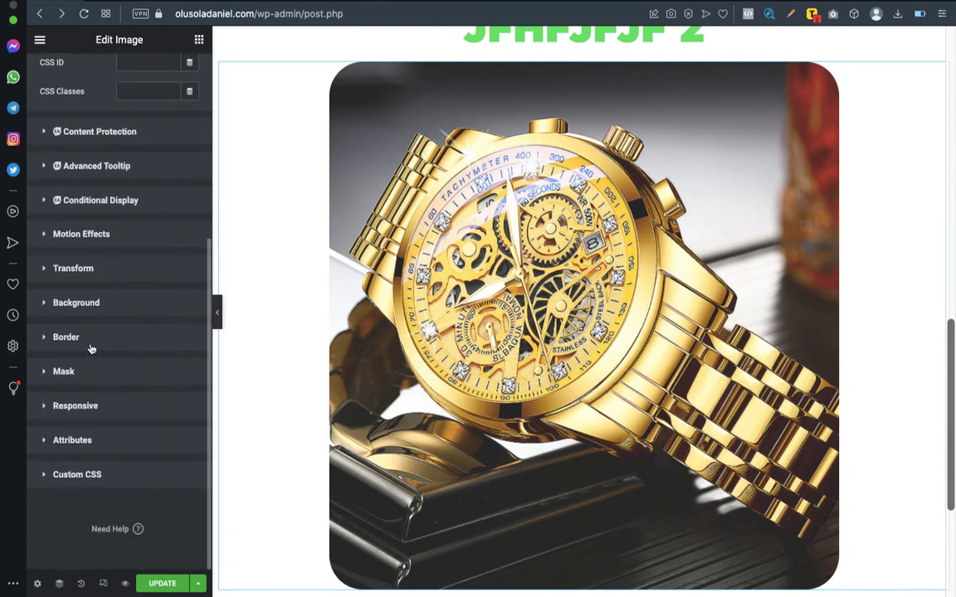
- Try the Fade In entrance animation on the watch image and set it to Fade In Up
left_click(82, 237)
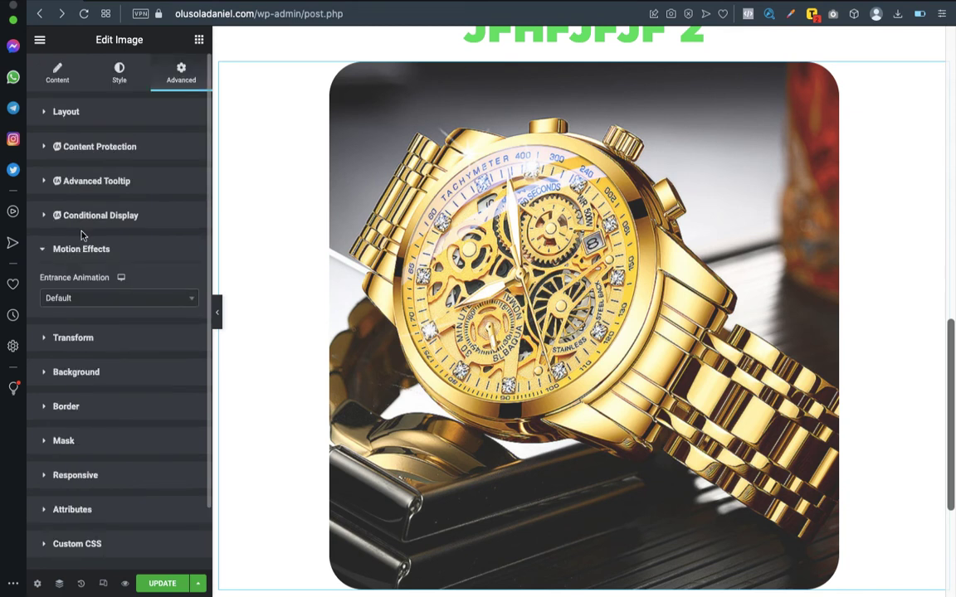
left_click(123, 299)
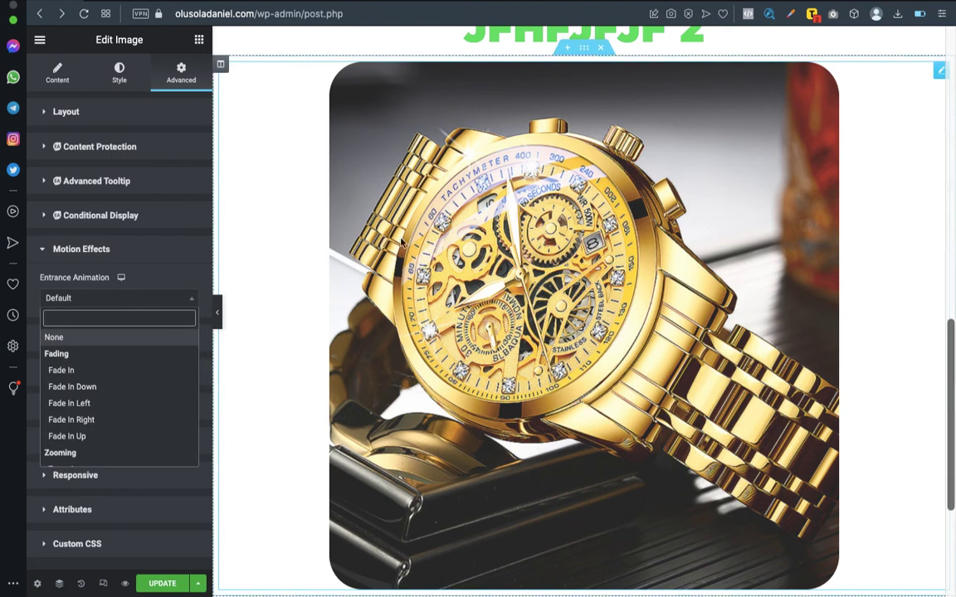
left_click(73, 370)
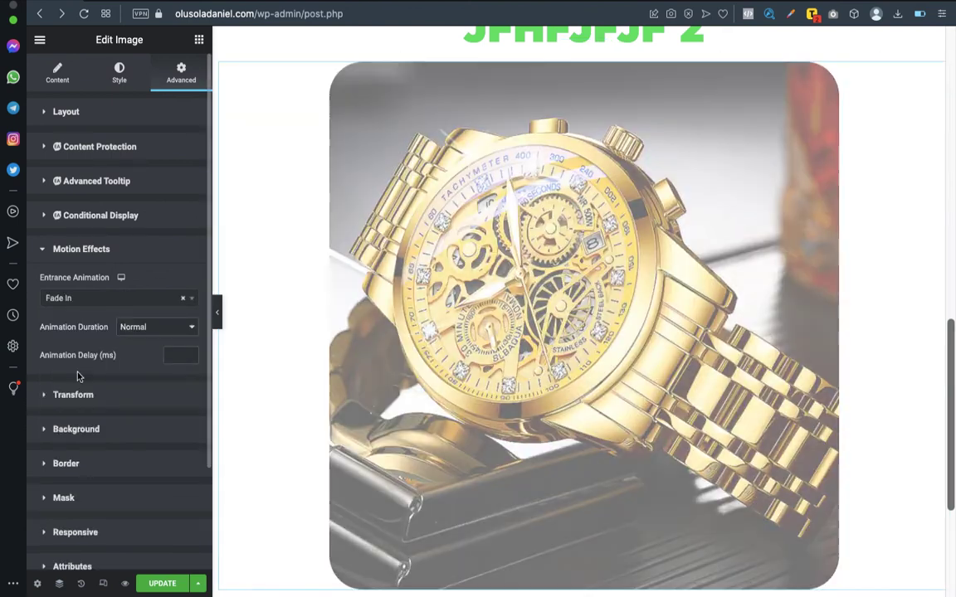
left_click(134, 298)
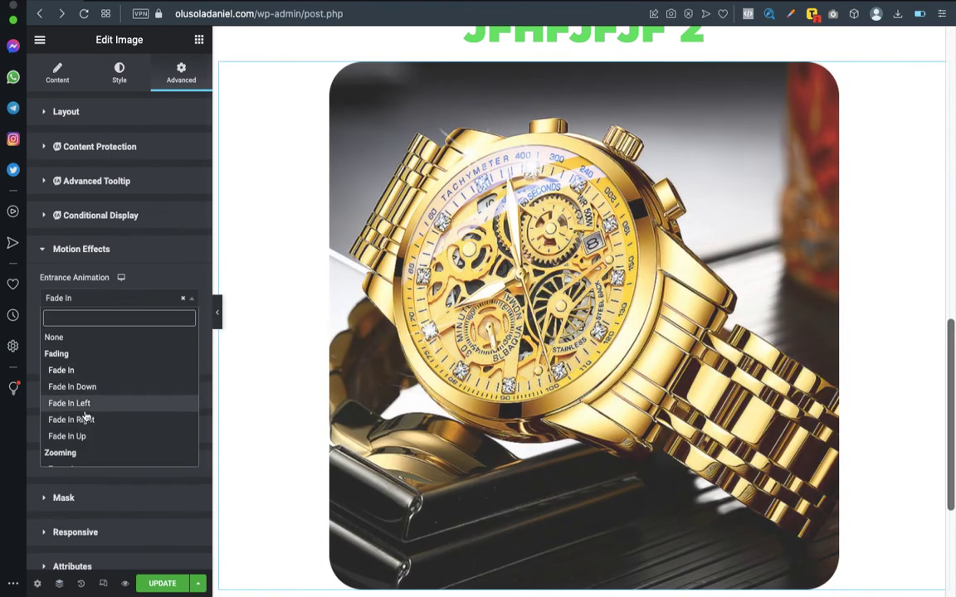
left_click(73, 437)
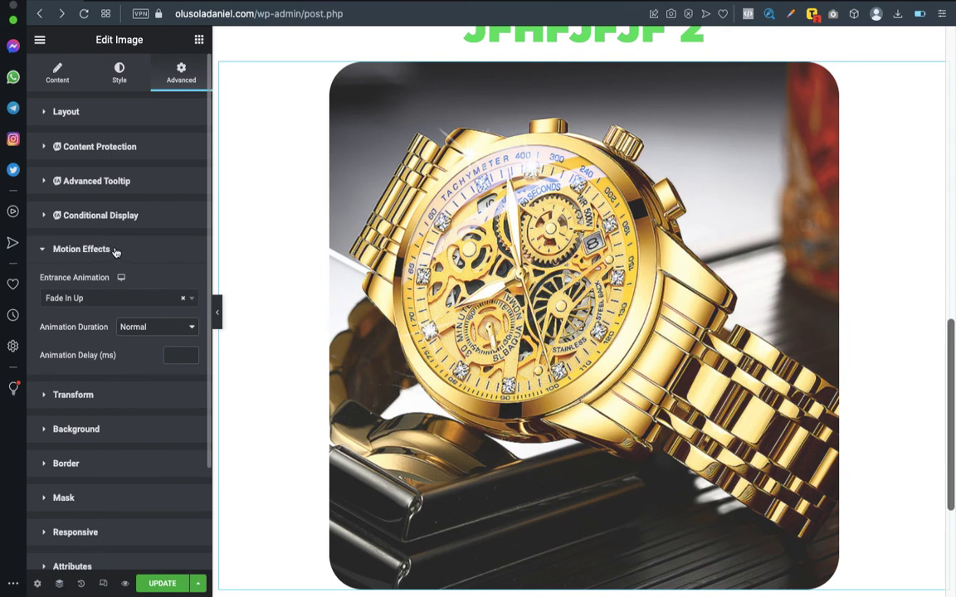
left_click(81, 249)
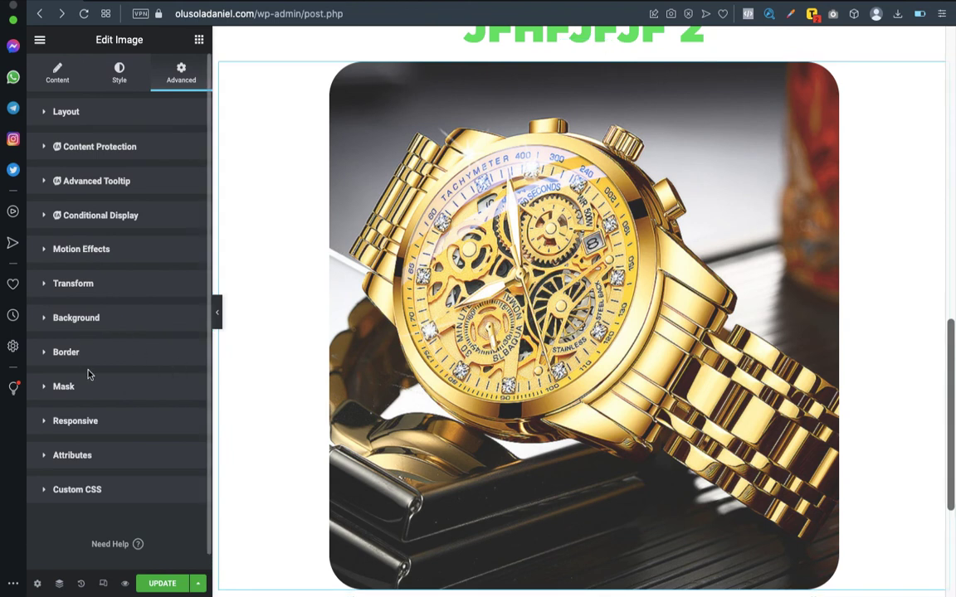
- Try hiding the watch image on desktop in its responsive settings and show it again
left_click(122, 426)
scroll(143, 438, "down", 3)
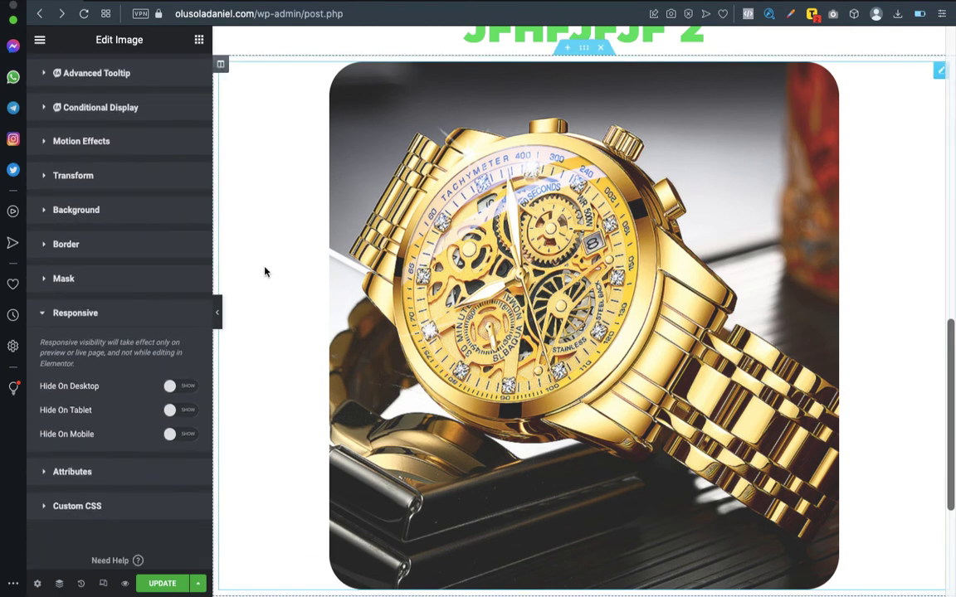
left_click(180, 387)
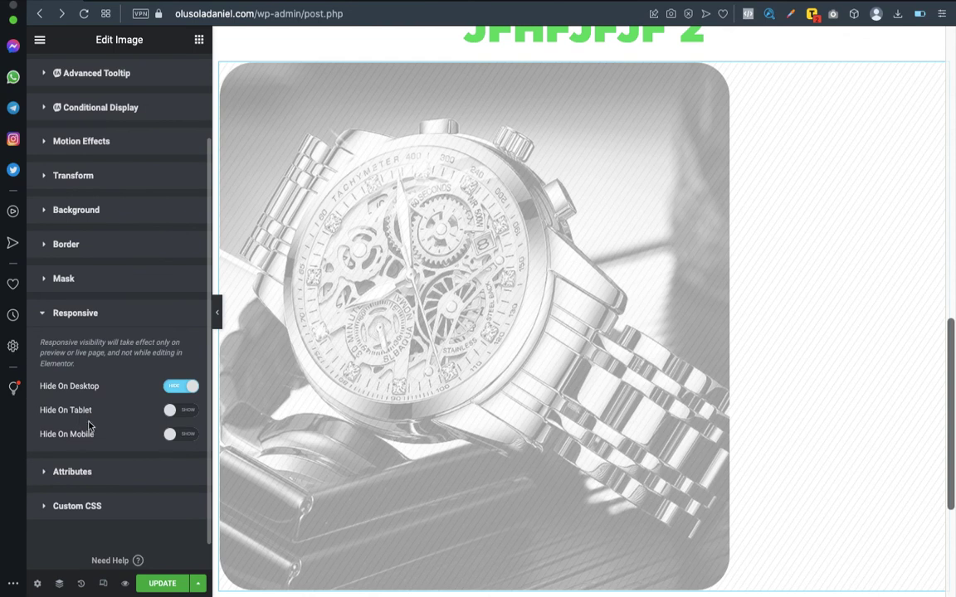
left_click(174, 388)
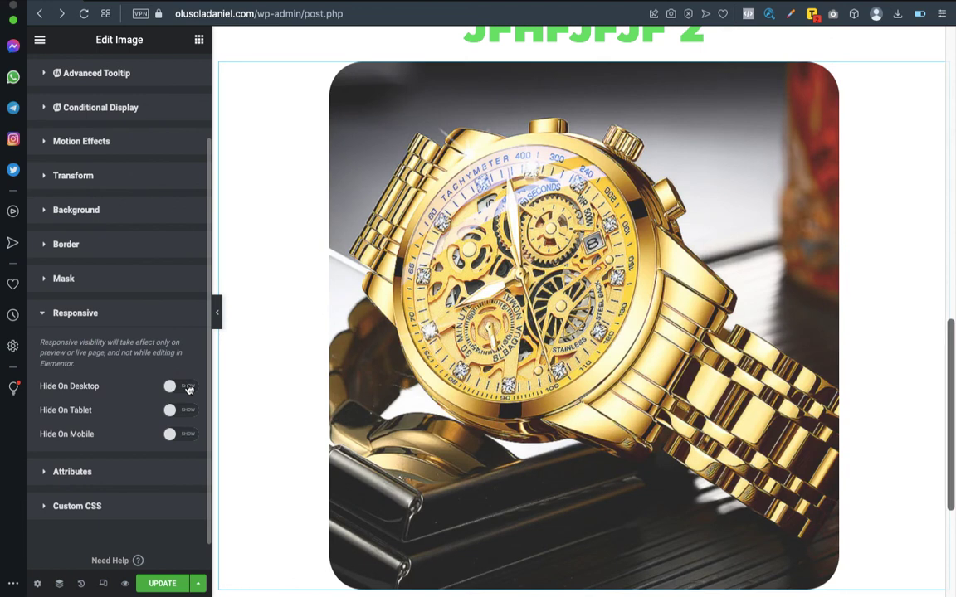
- Try hiding the watch image on mobile, check it in the mobile preview, show it again, and return to the desktop view
left_click(182, 440)
left_click(103, 585)
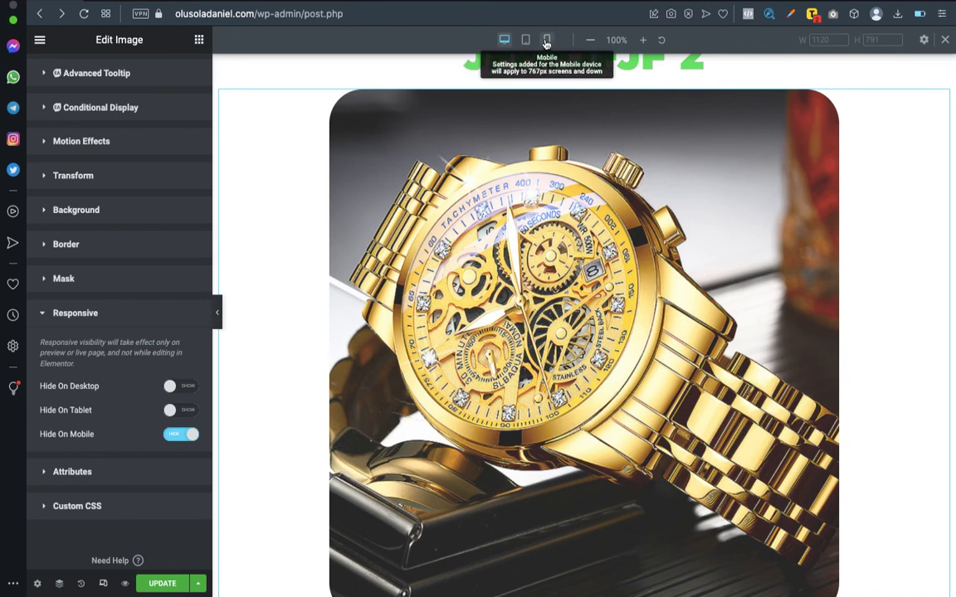
left_click(548, 40)
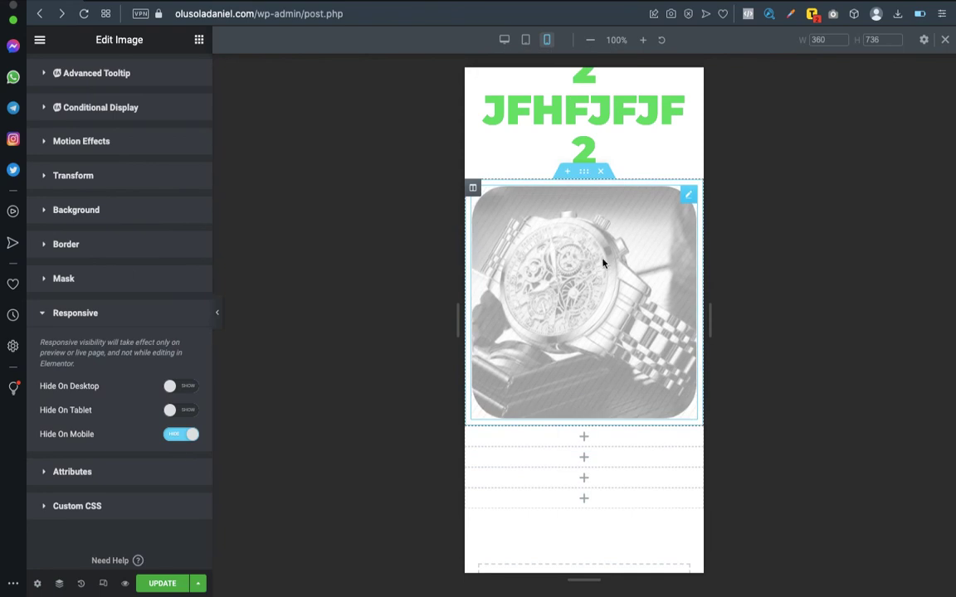
scroll(586, 233, "up", 5)
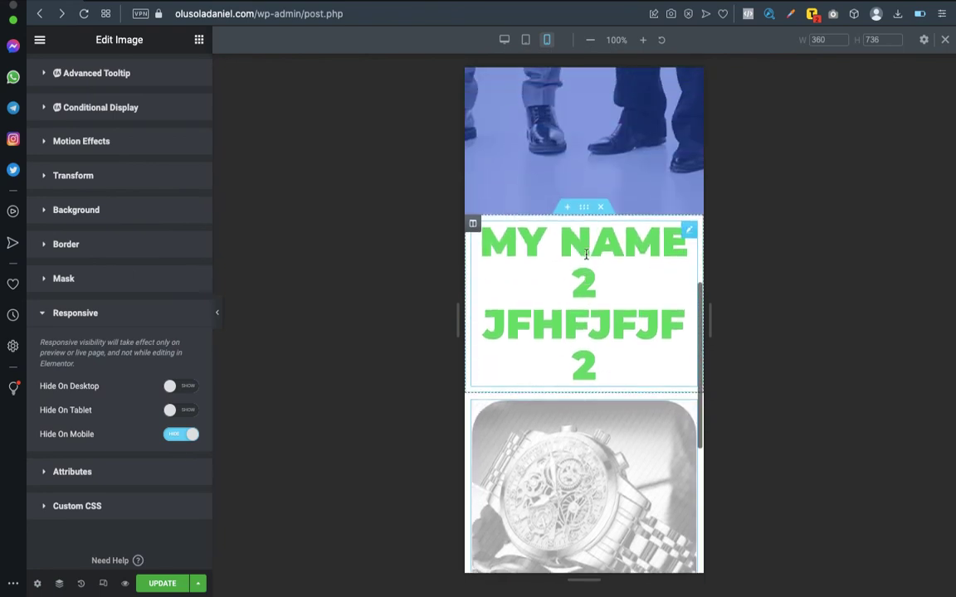
scroll(586, 259, "up", 2)
scroll(586, 259, "down", 6)
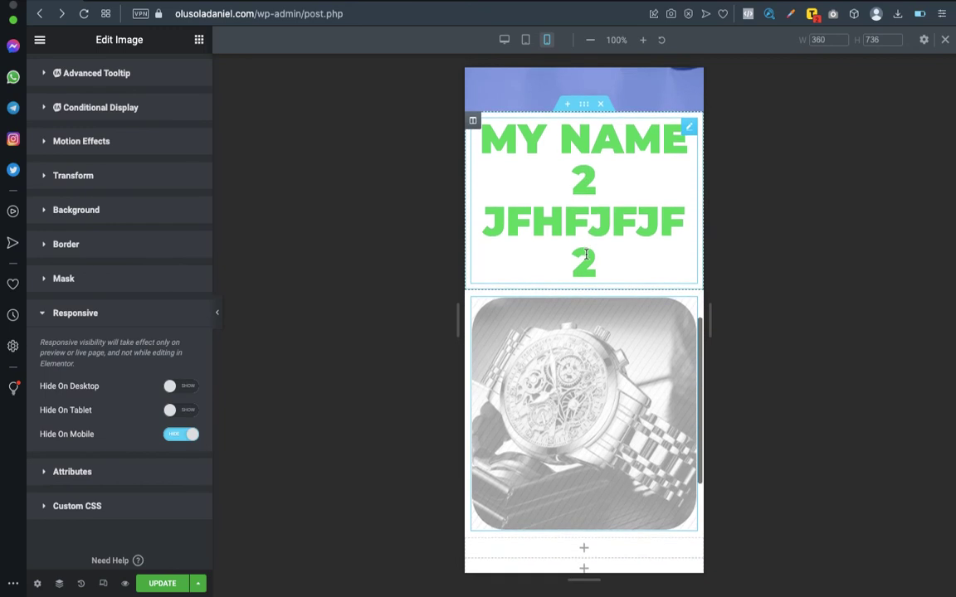
scroll(585, 259, "down", 3)
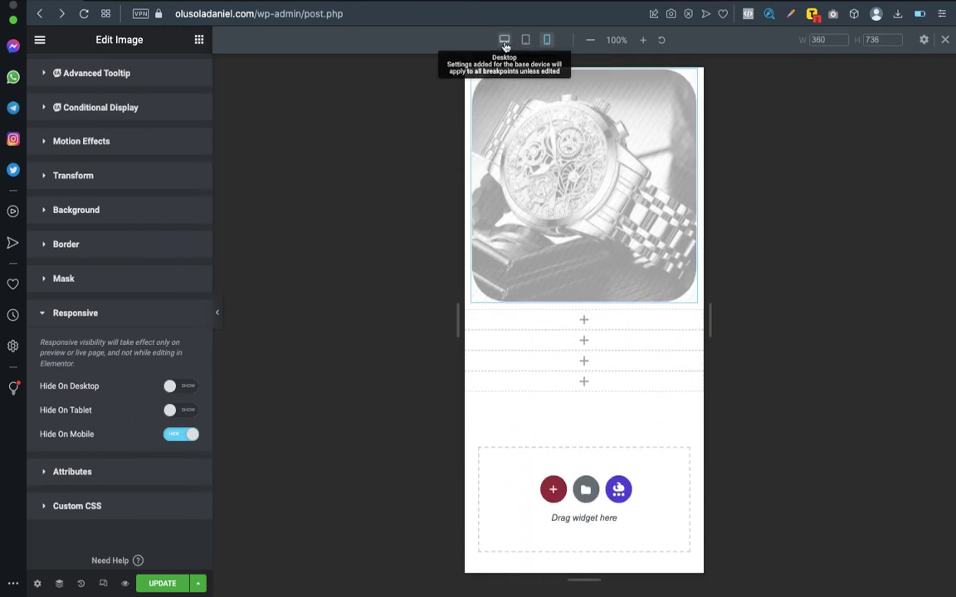
left_click(183, 434)
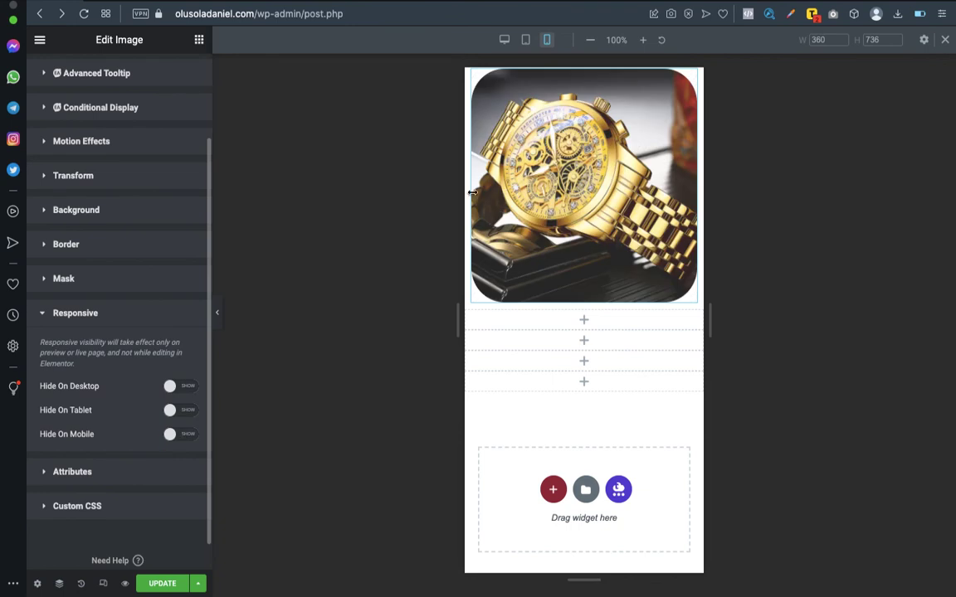
left_click(505, 40)
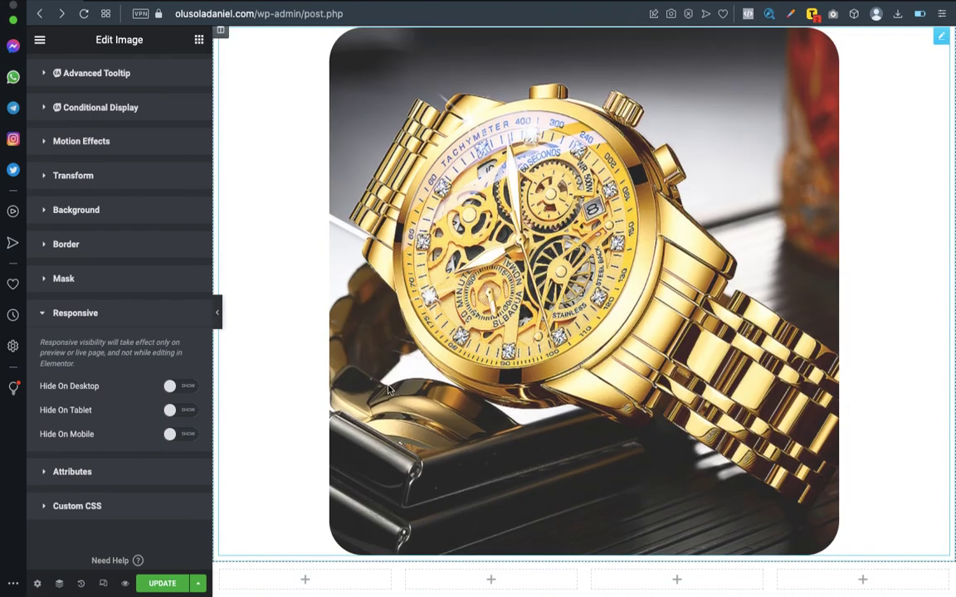
- Add a single-column section below the four-column row and insert a Video widget in it
scroll(126, 474, "up", 3)
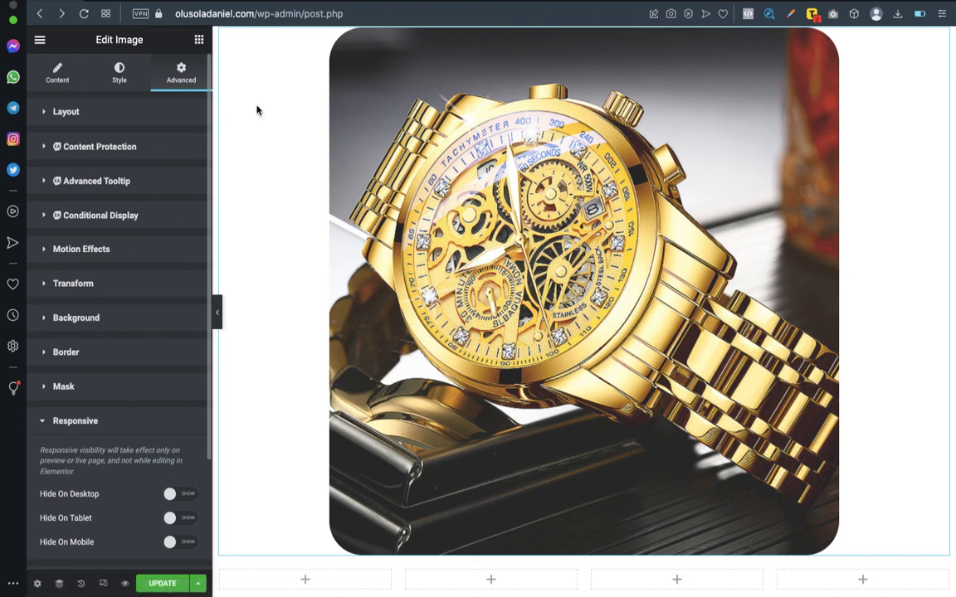
scroll(395, 360, "down", 3)
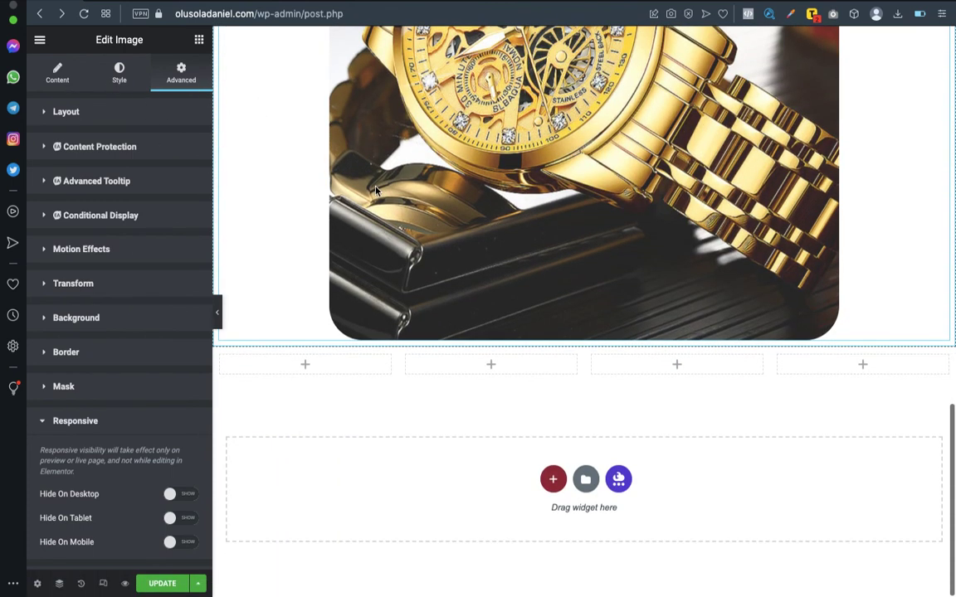
left_click(554, 483)
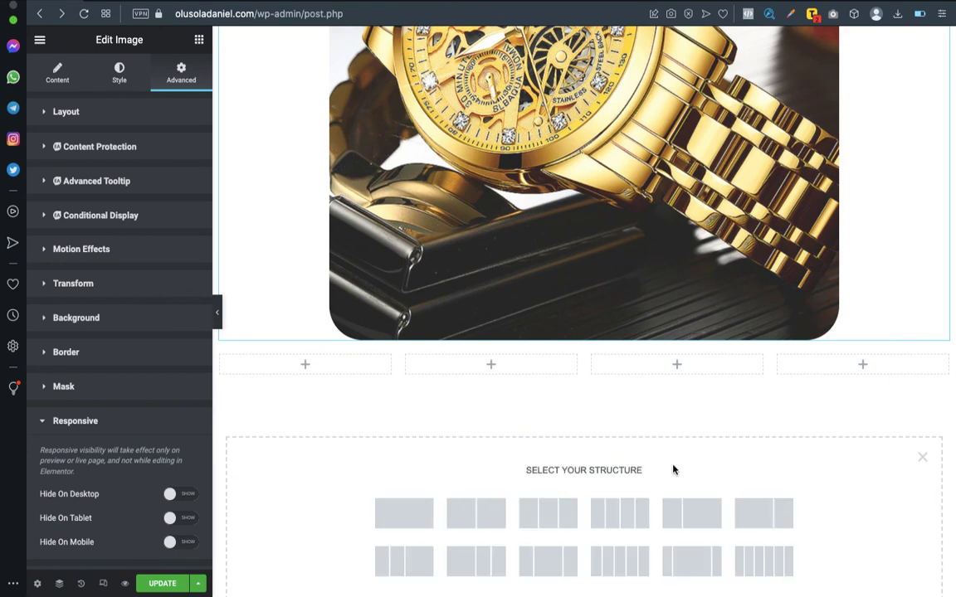
left_click(420, 523)
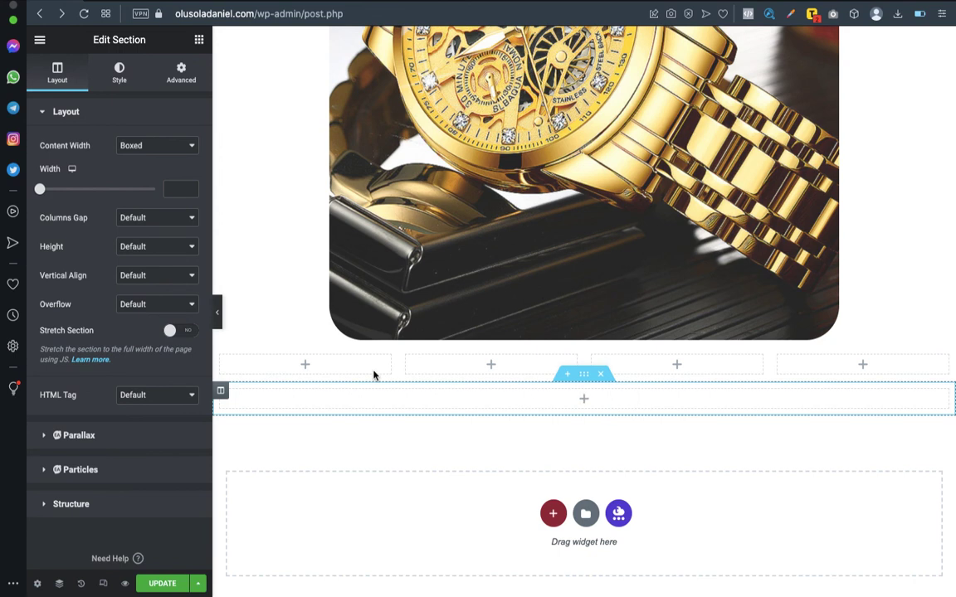
left_click(199, 40)
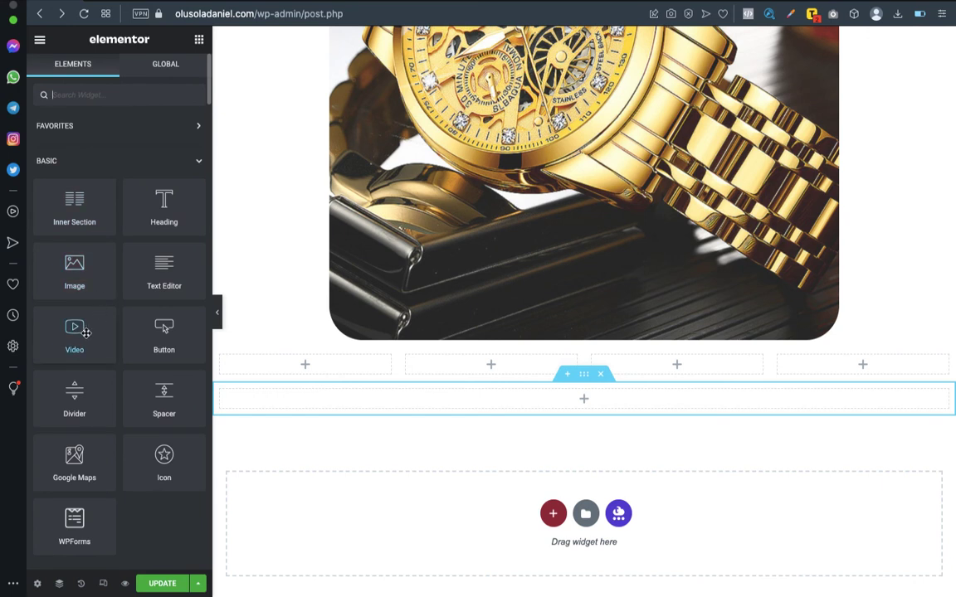
left_click_drag(76, 334, 602, 402)
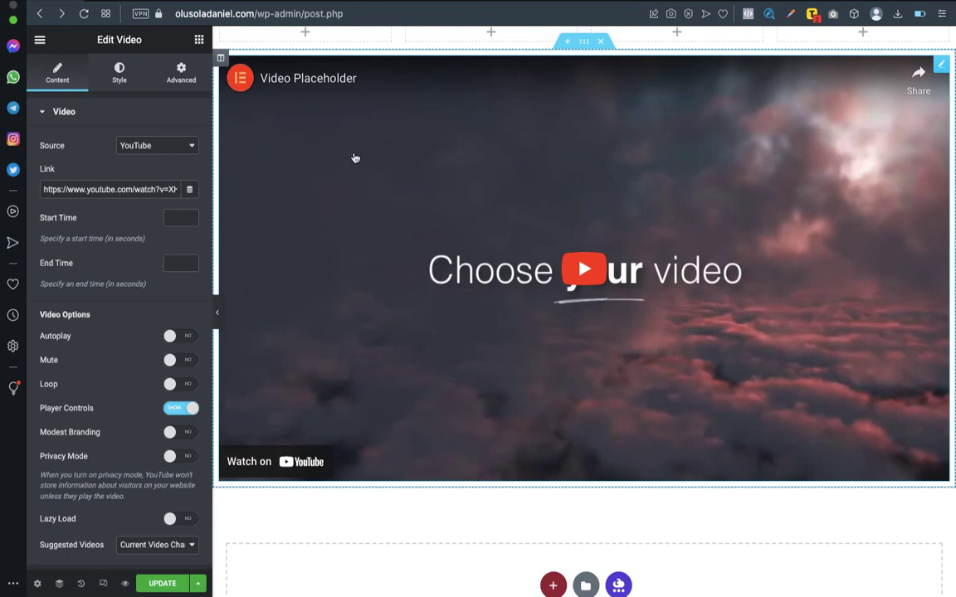
- Look through the video source options, trying Vimeo and Dailymotion for the Video widget
left_click(177, 152)
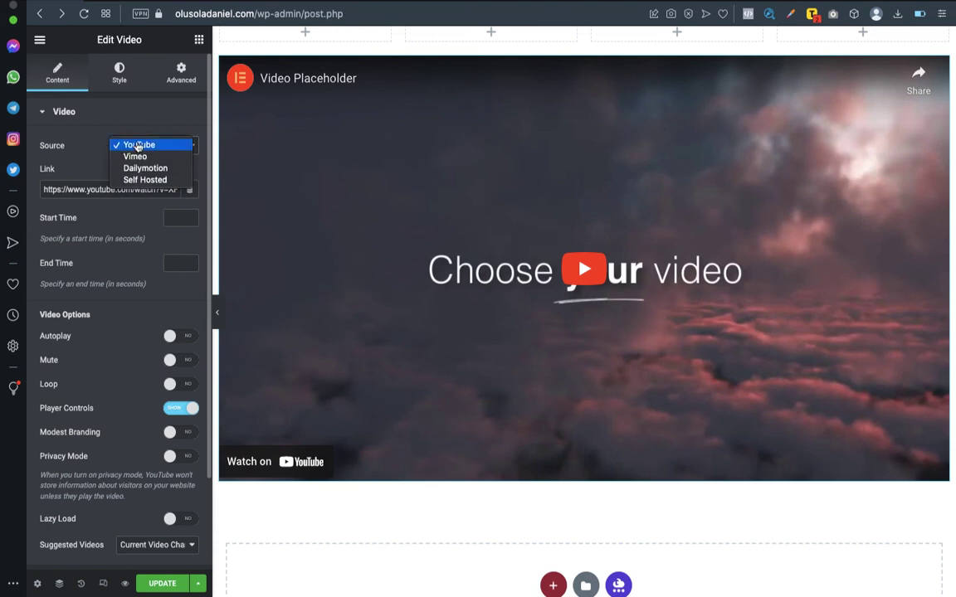
left_click(82, 184)
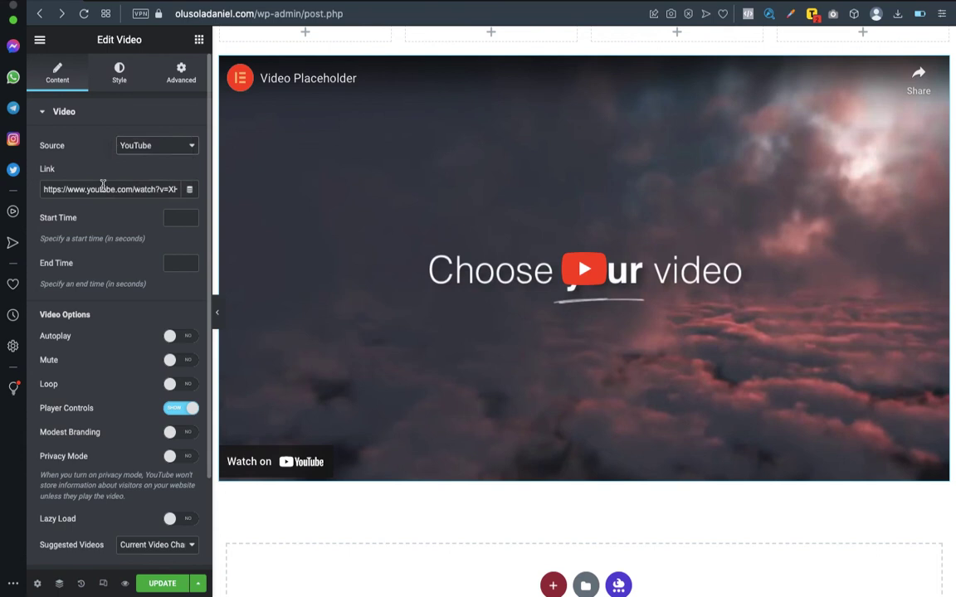
left_click(174, 145)
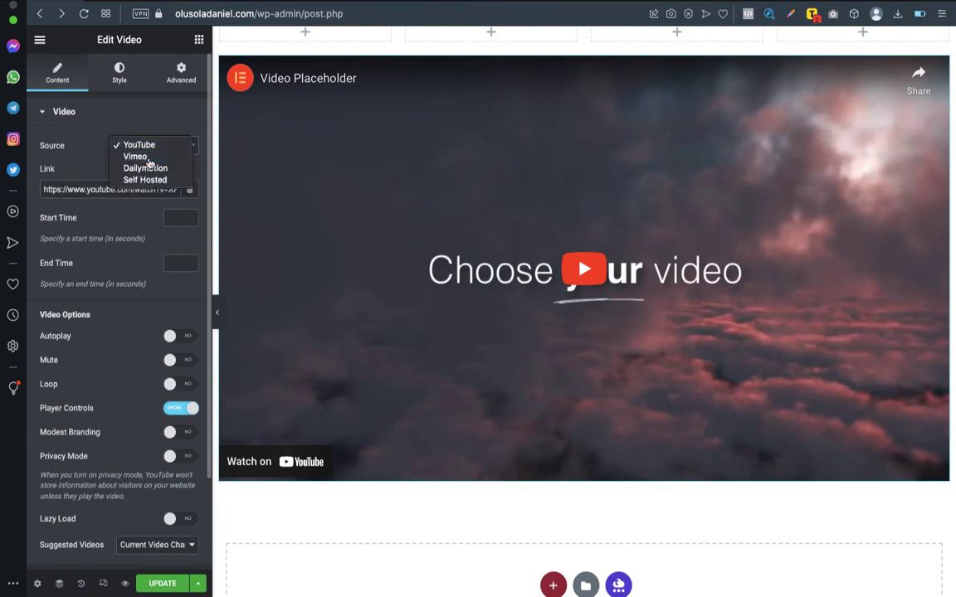
left_click(137, 157)
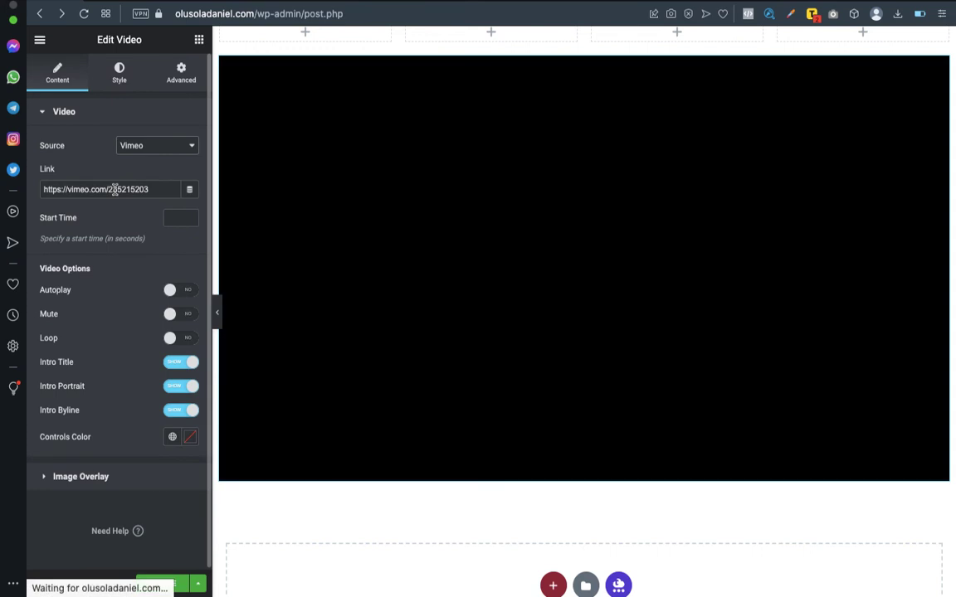
left_click(153, 147)
left_click(153, 157)
left_click(161, 143)
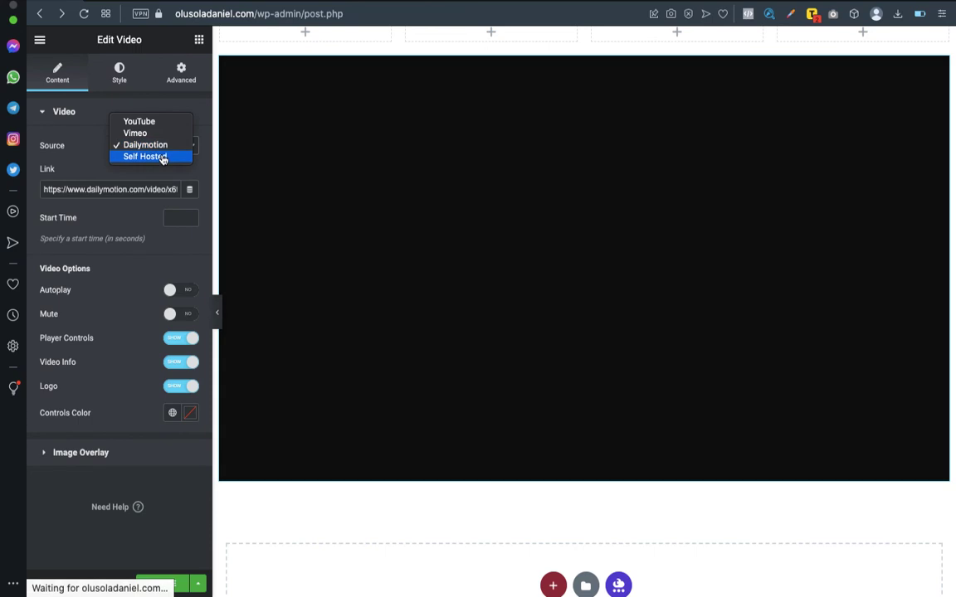
key("Escape")
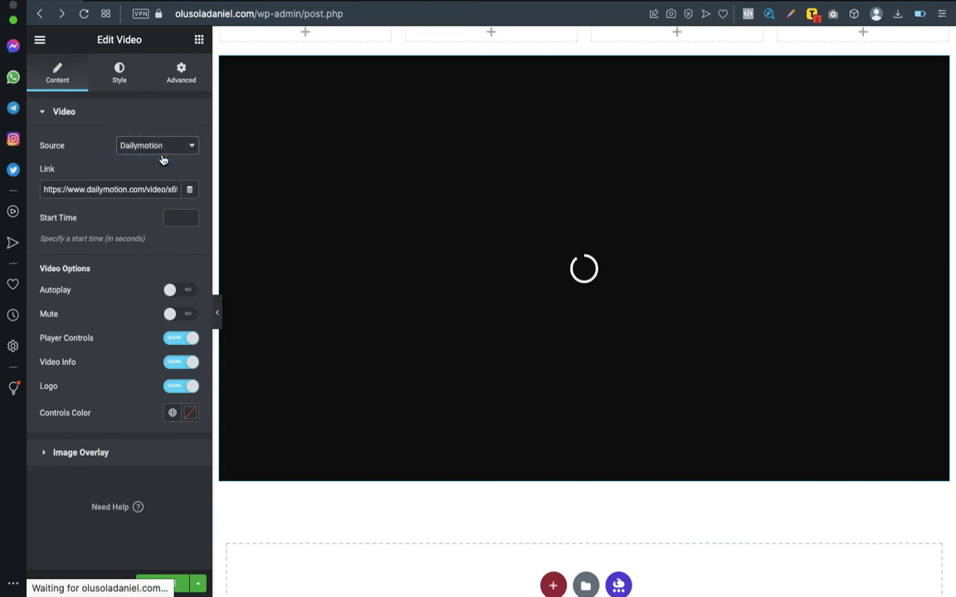
left_click(127, 158)
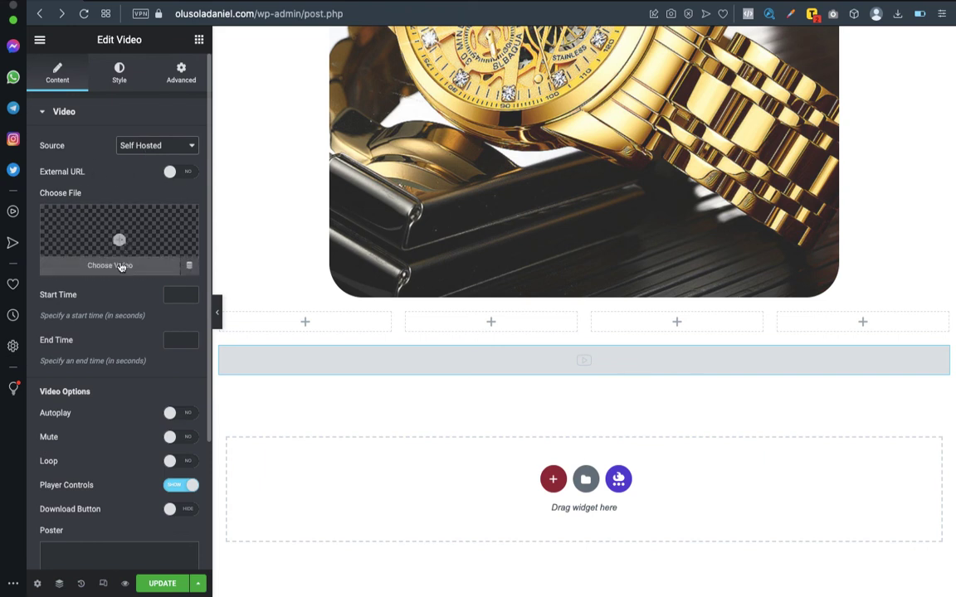
left_click(122, 266)
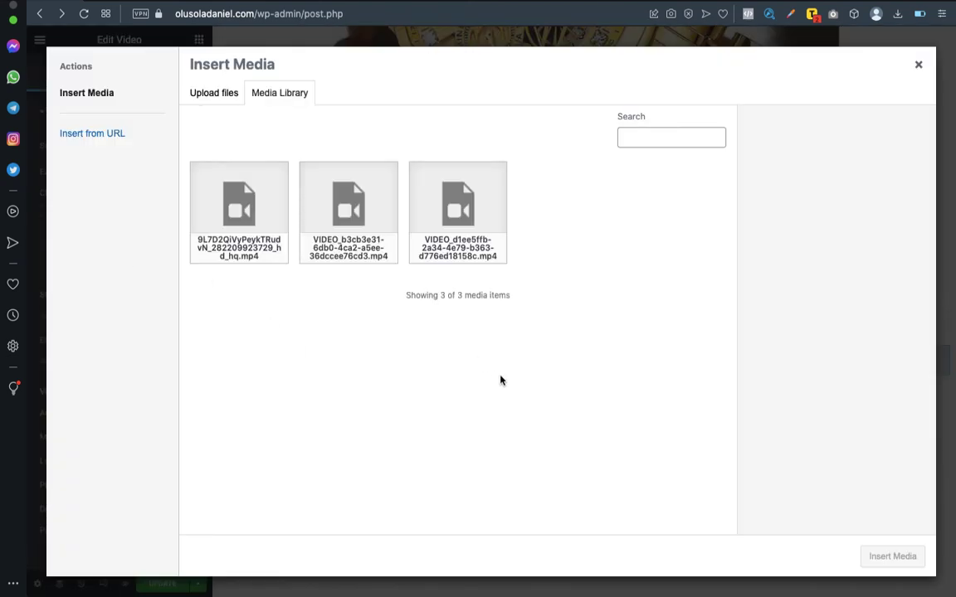
left_click(345, 221)
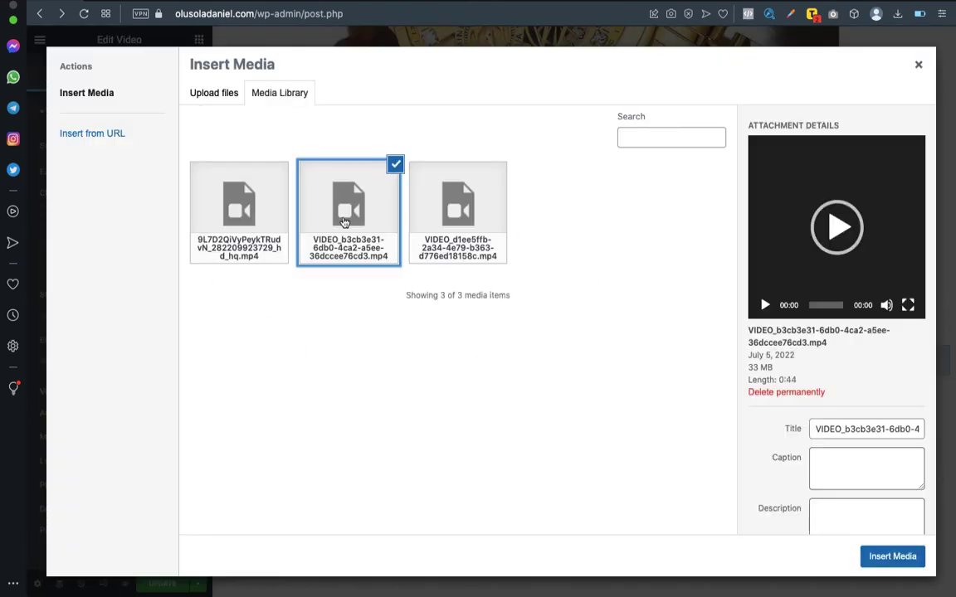
left_click(239, 214)
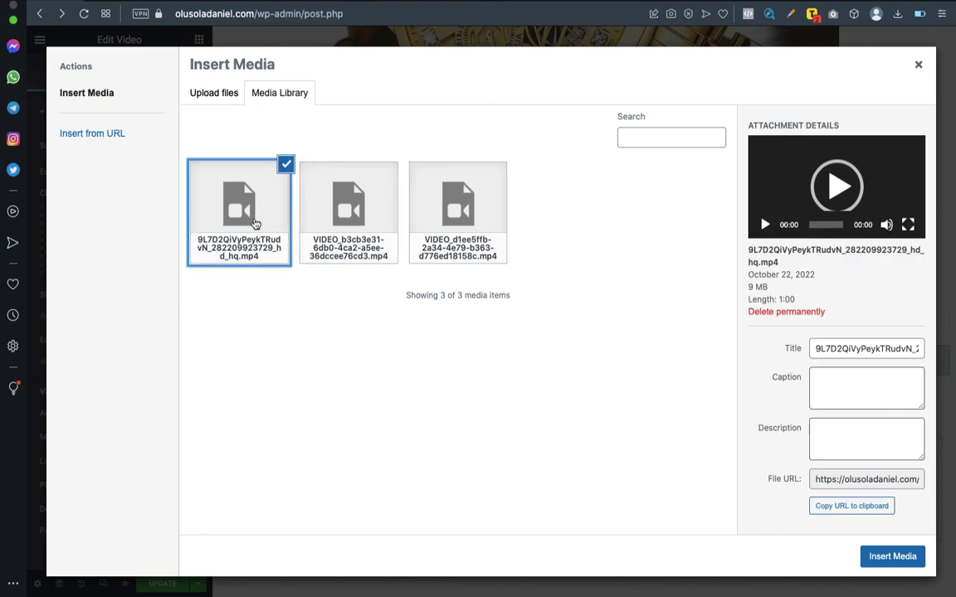
- Play a short preview of the selected video in its attachment details and pause it
left_click(838, 187)
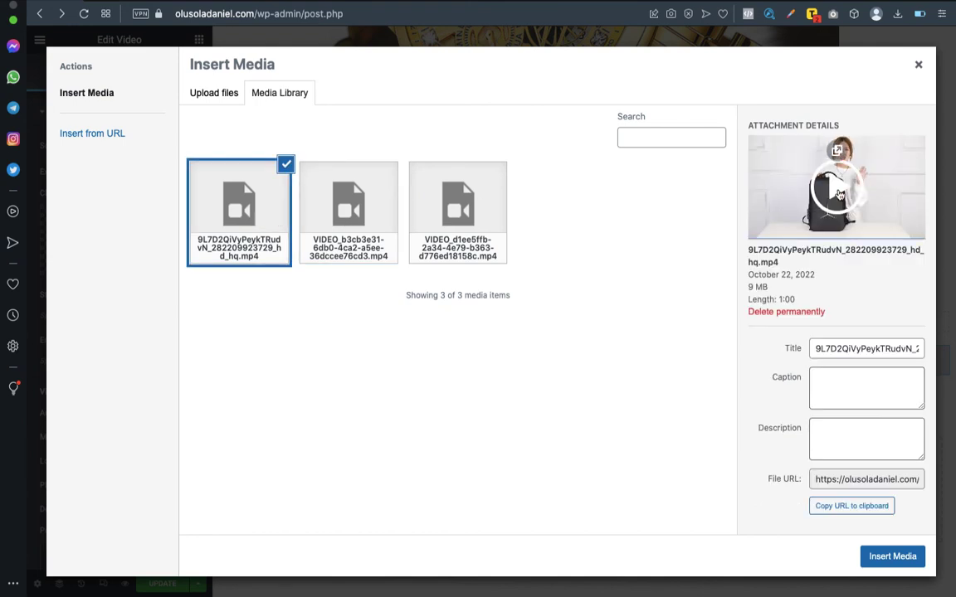
left_click(837, 189)
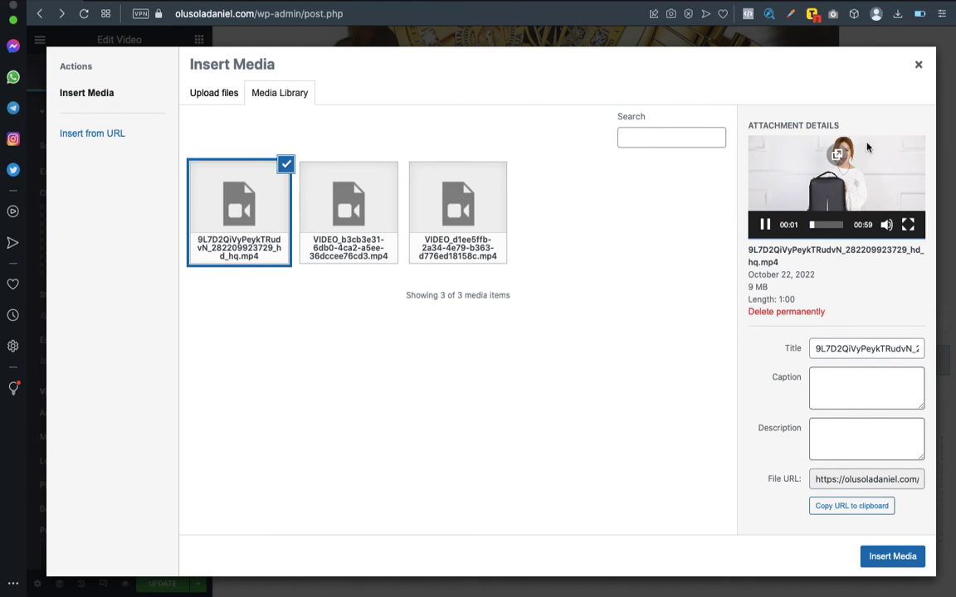
left_click(764, 225)
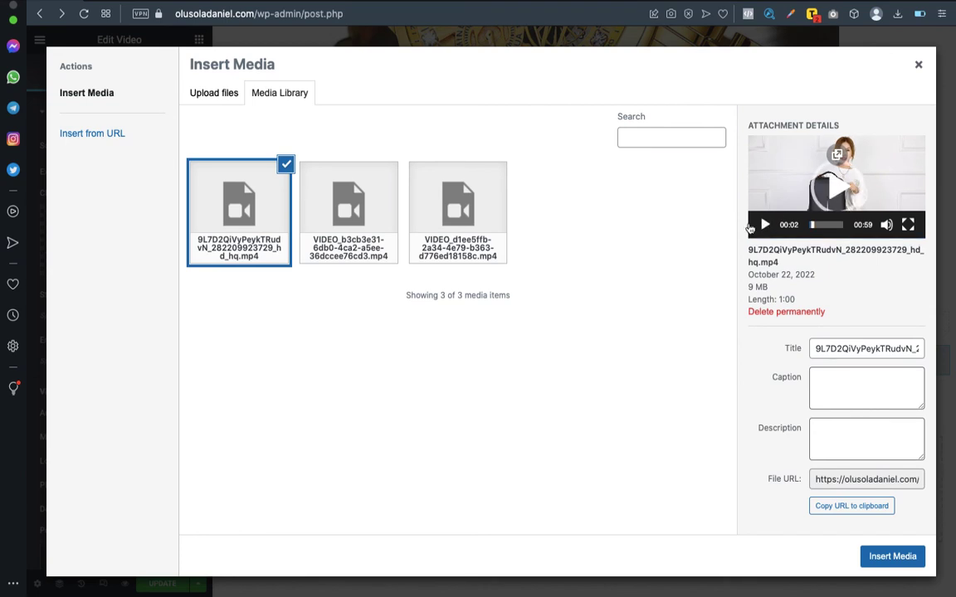
- Briefly preview VIDEO_b3cb3e31-6db0-4ca2-a5ee-36dccee76cd3.mp4 in the media library and insert it into the Video widget
left_click(354, 215)
left_click(836, 226)
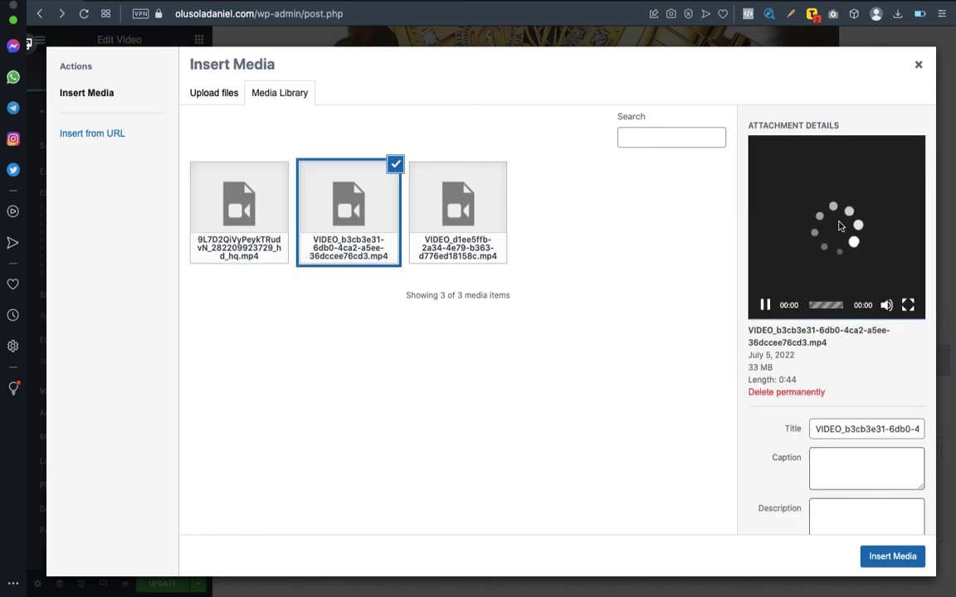
left_click(764, 305)
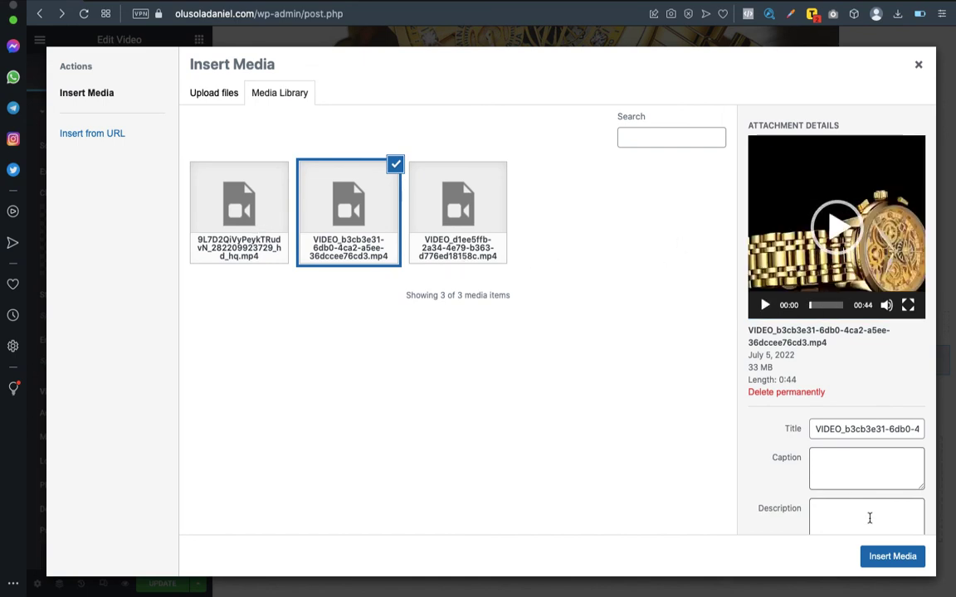
left_click(878, 556)
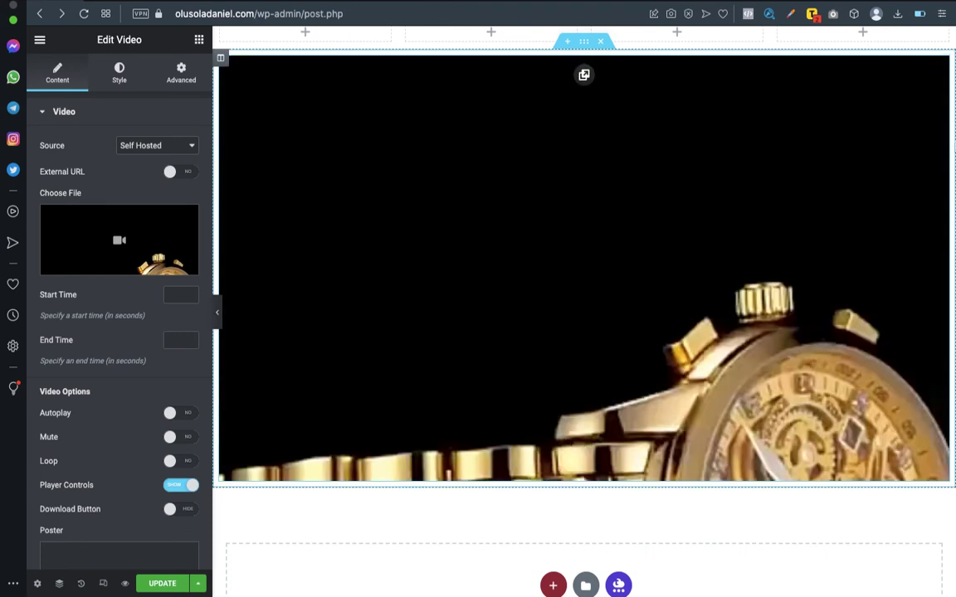
left_click(185, 217)
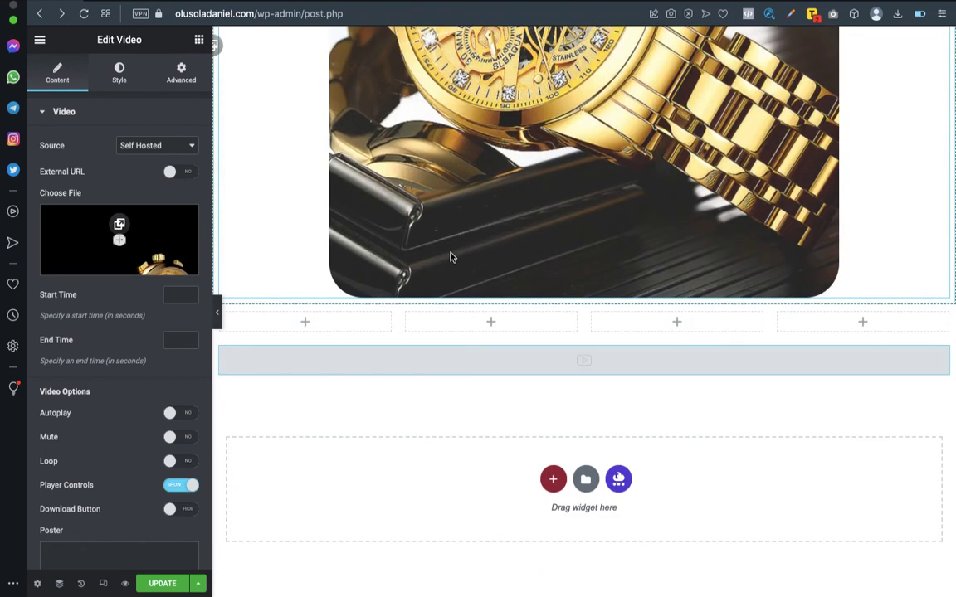
mouse_move(124, 261)
left_click(127, 264)
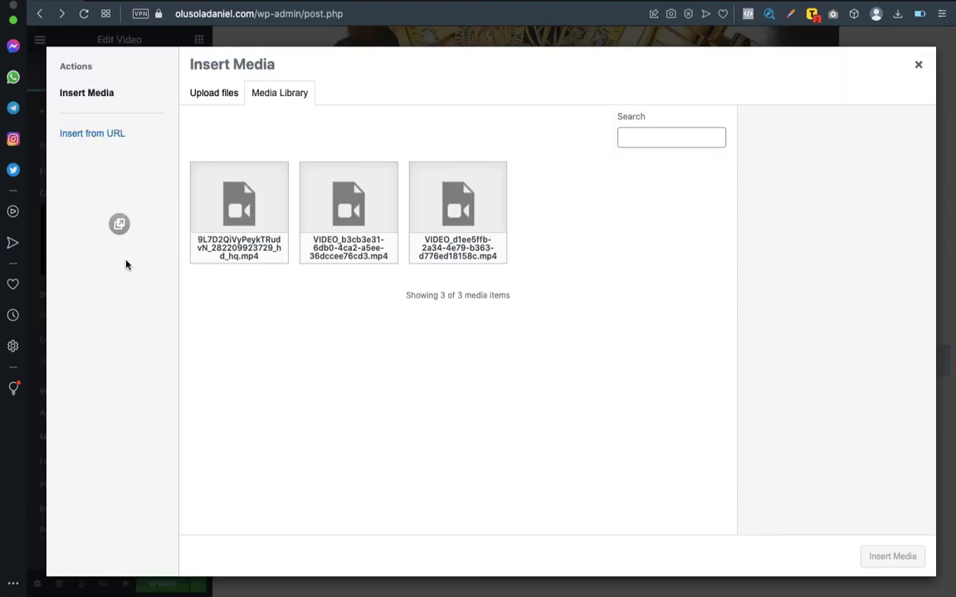
left_click(251, 238)
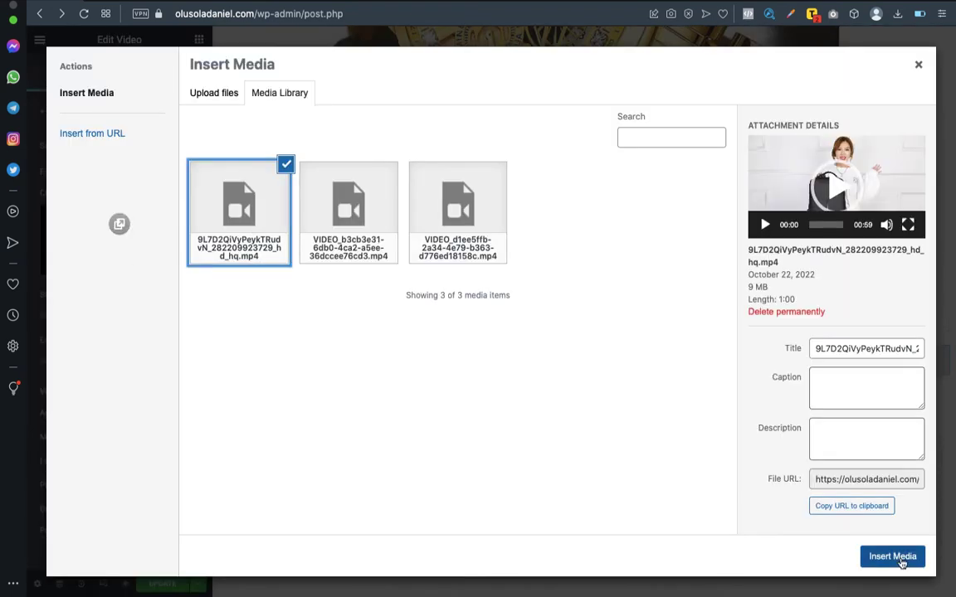
left_click(902, 561)
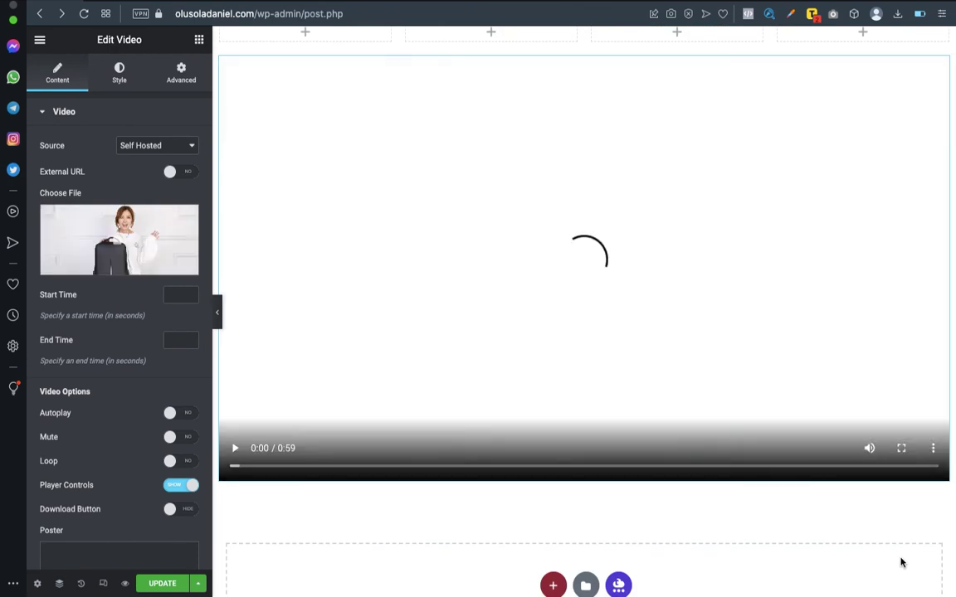
- Review the Video widget's content and style settings, including the external URL, playback options, poster, image overlay and aspect ratio
scroll(124, 249, "down", 1)
left_click(174, 129)
left_click(174, 129)
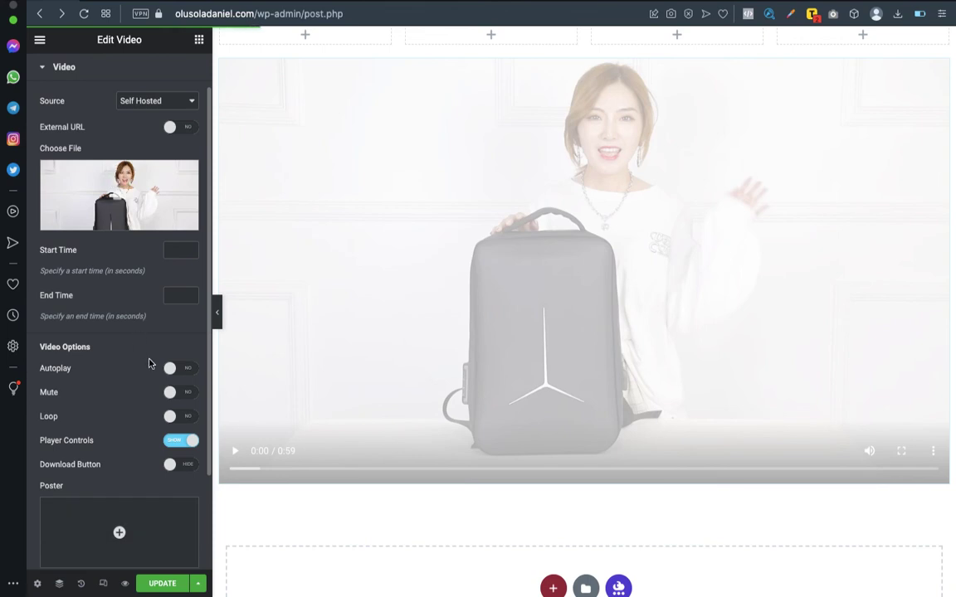
scroll(149, 363, "down", 3)
scroll(145, 253, "up", 4)
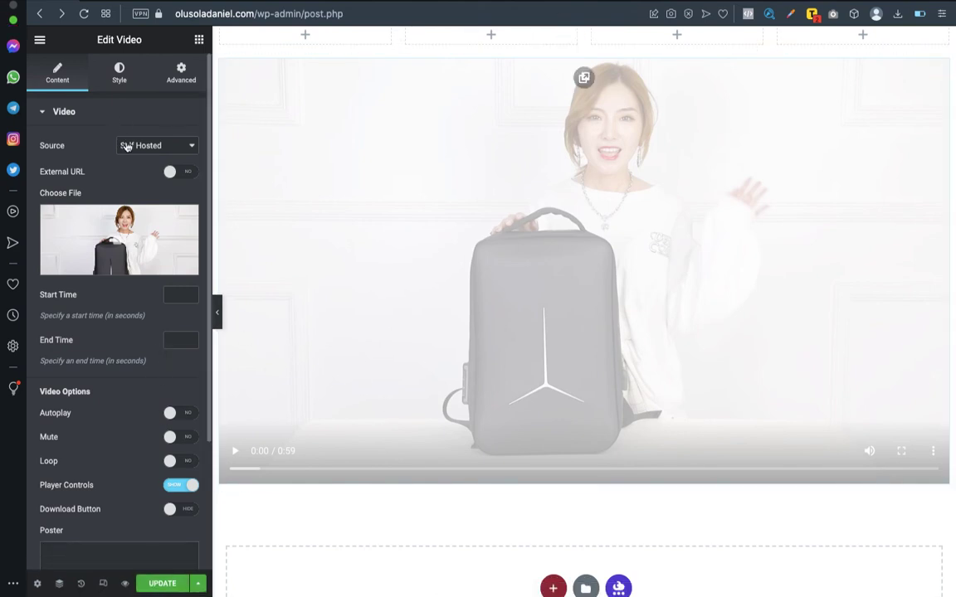
left_click(119, 74)
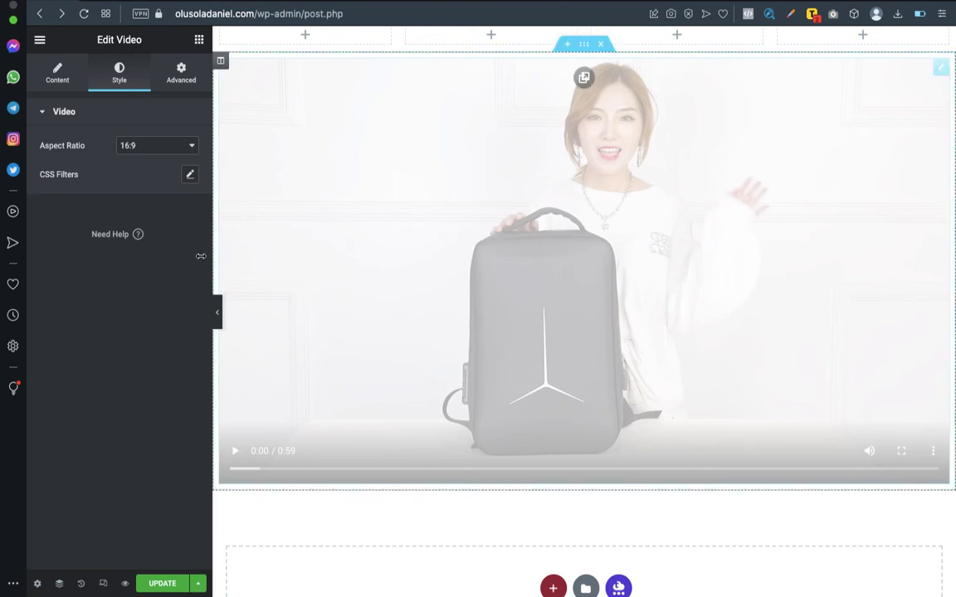
left_click(79, 80)
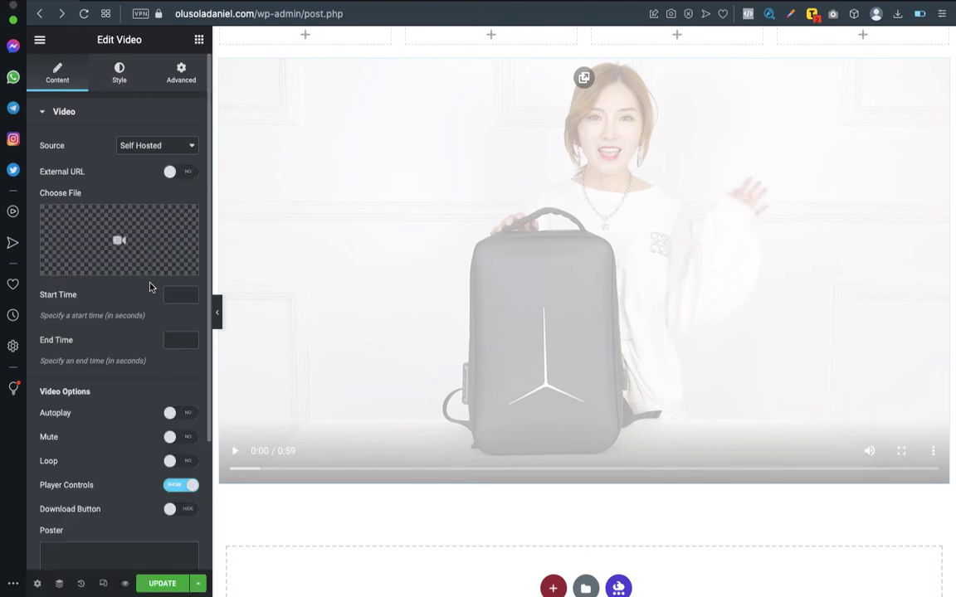
scroll(147, 360, "down", 2)
scroll(146, 361, "down", 3)
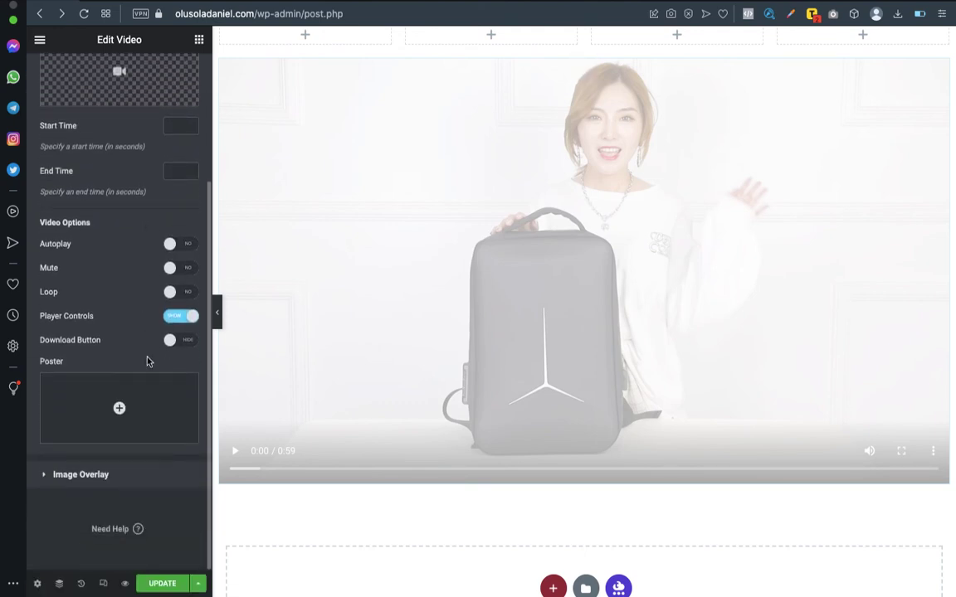
scroll(147, 361, "up", 5)
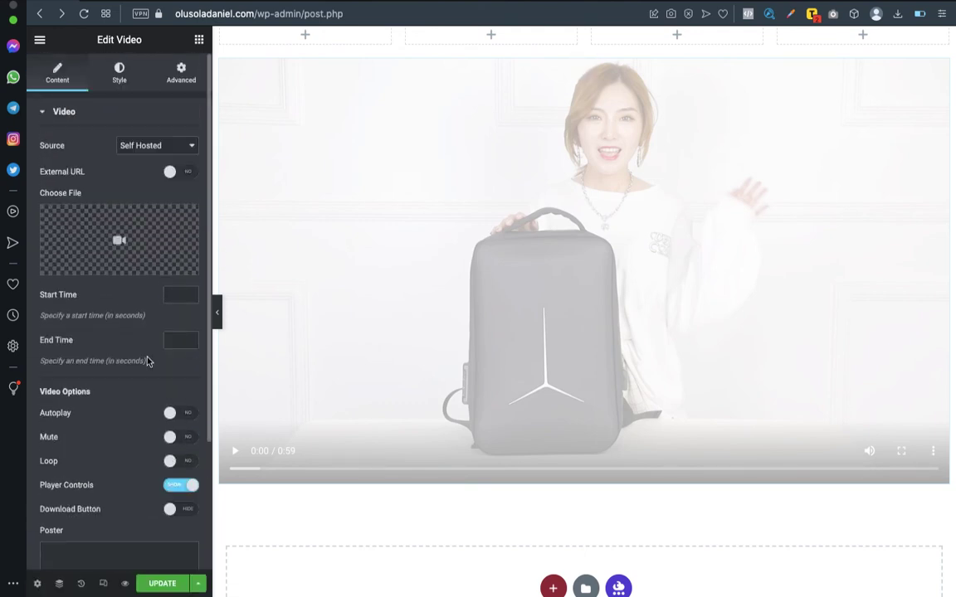
scroll(147, 361, "down", 5)
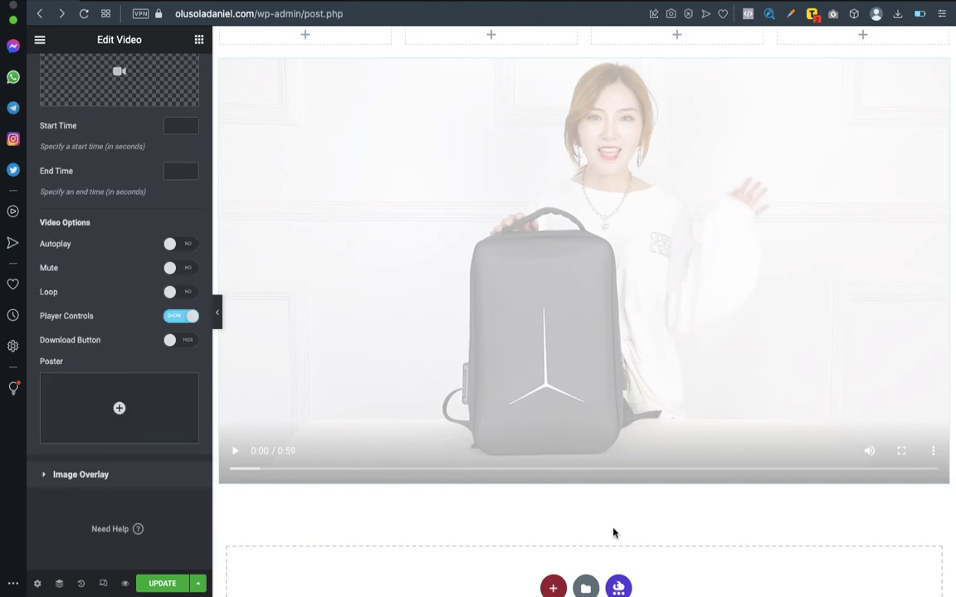
- Add a single-column section below the video and insert a Button widget in it
scroll(614, 532, "down", 3)
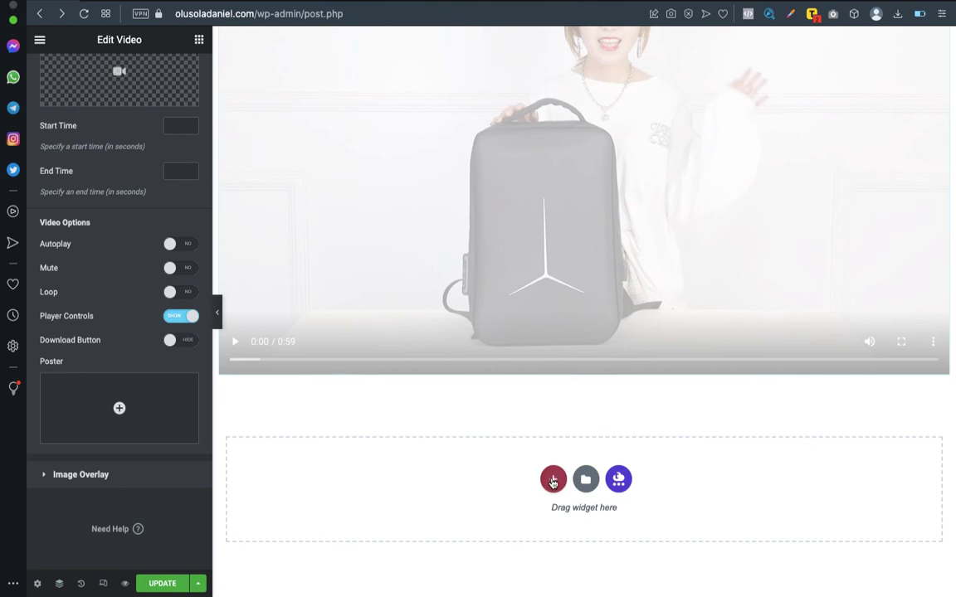
scroll(523, 429, "up", 2)
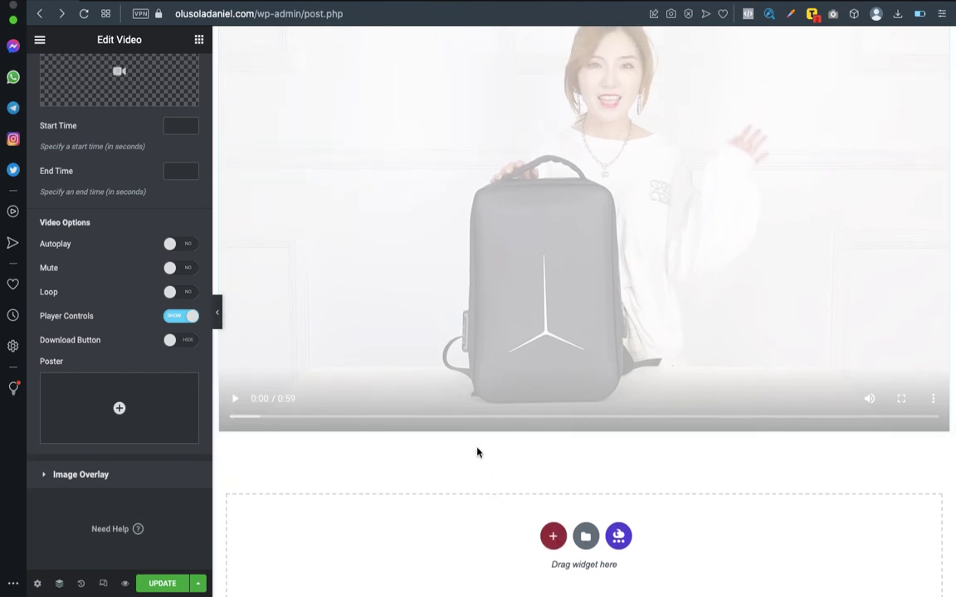
scroll(476, 460, "down", 1)
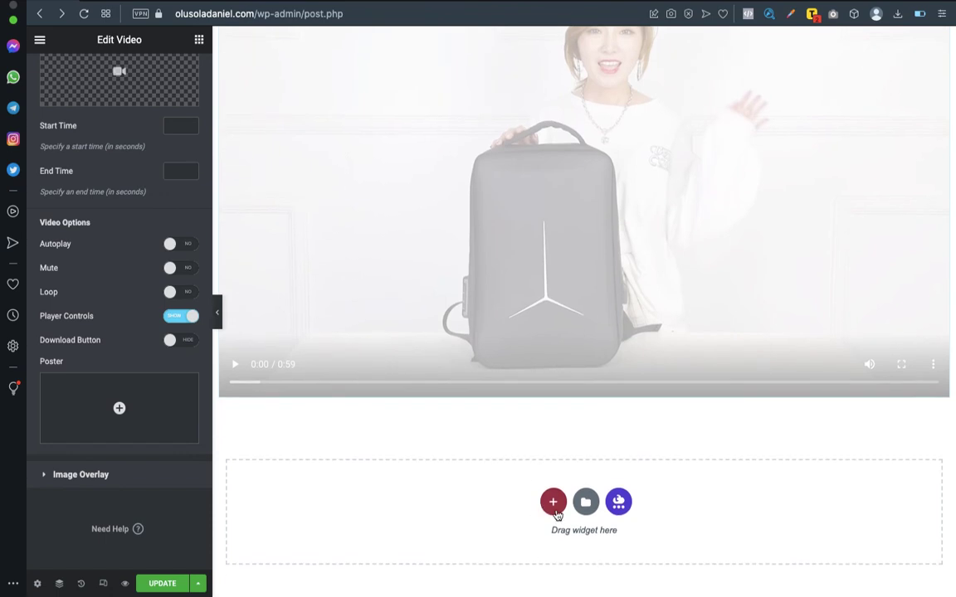
left_click(552, 501)
scroll(440, 452, "down", 3)
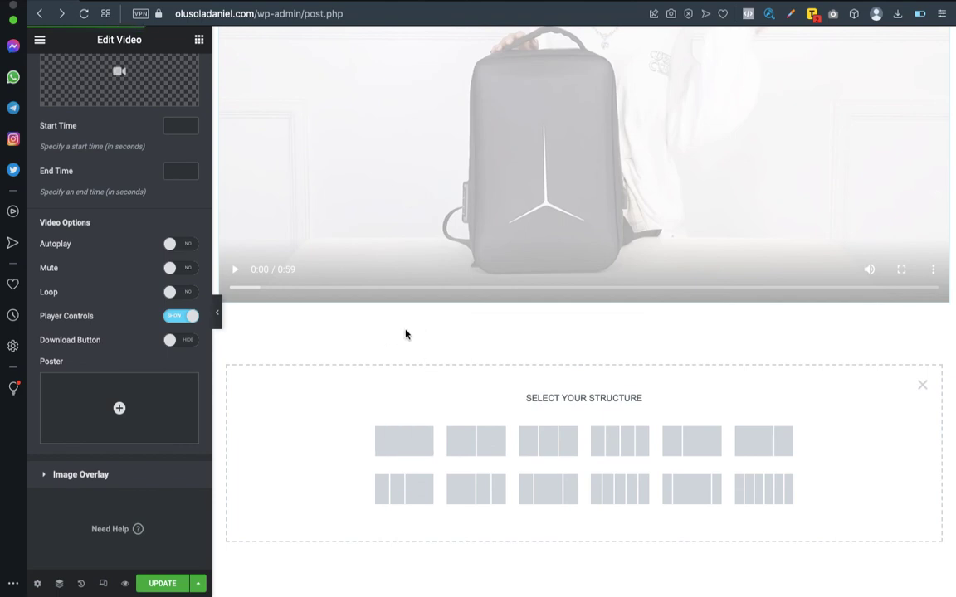
left_click(410, 447)
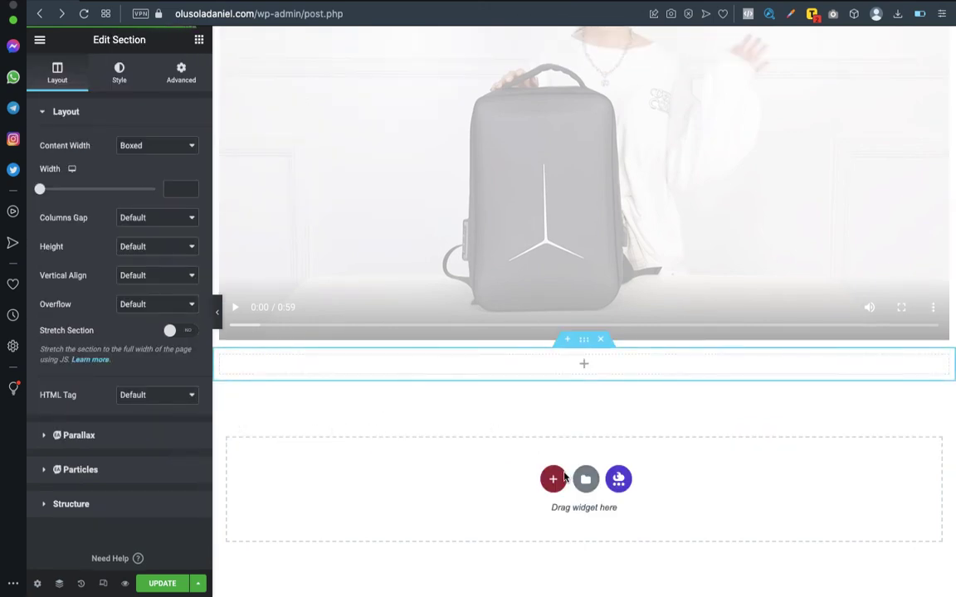
left_click(198, 42)
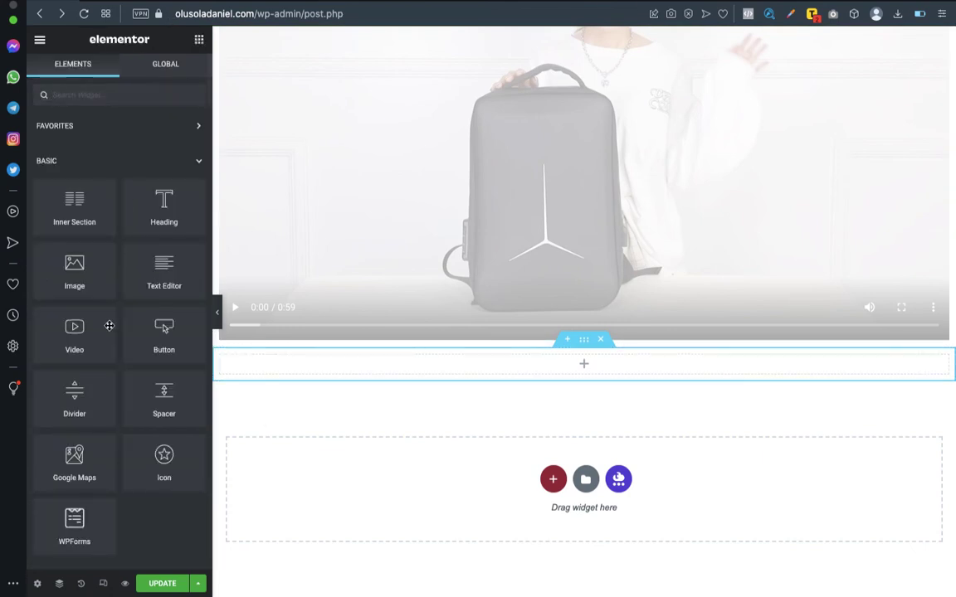
left_click_drag(165, 332, 574, 358)
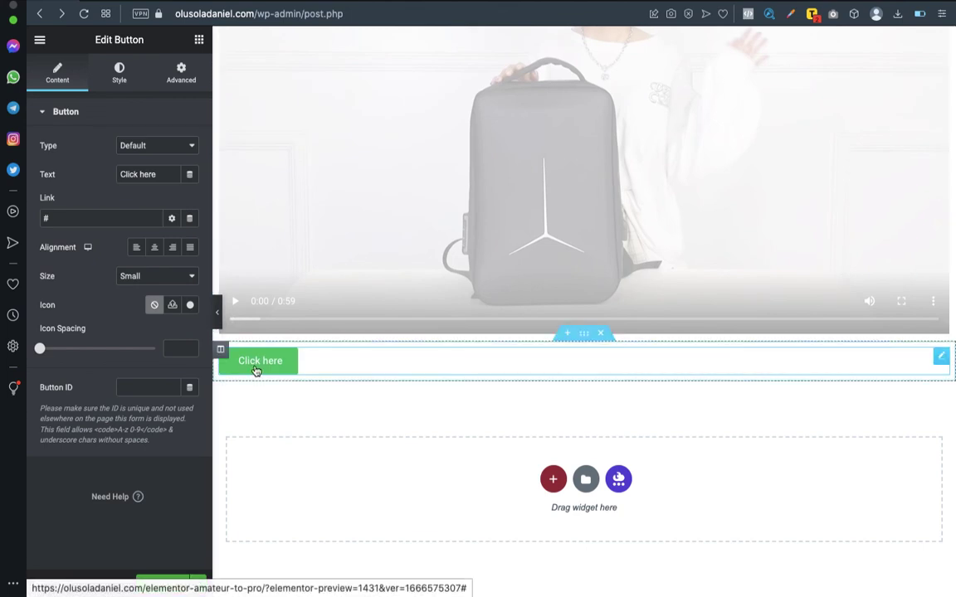
- Try the right and left alignments for the button and leave it centred
left_click(154, 249)
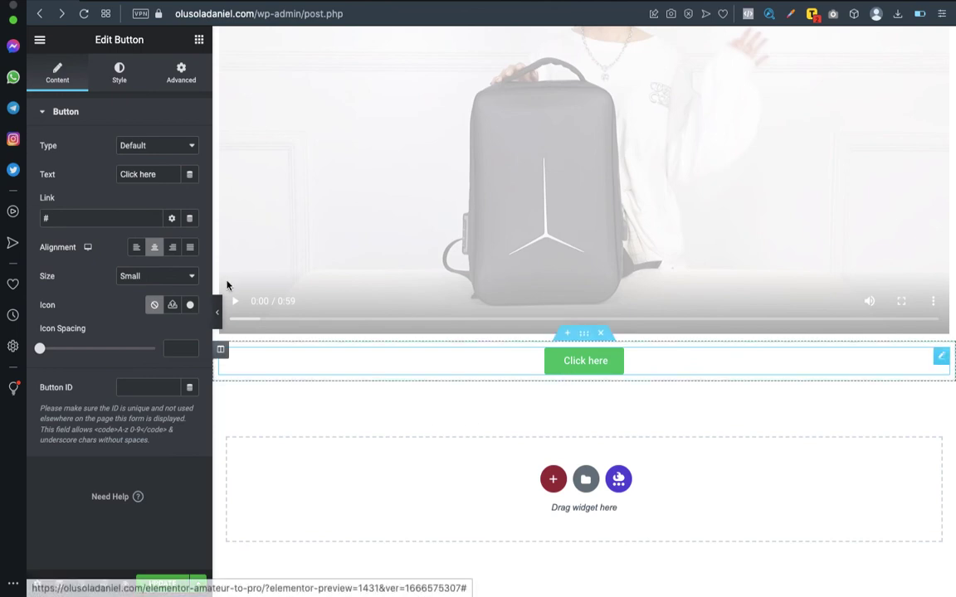
left_click(174, 248)
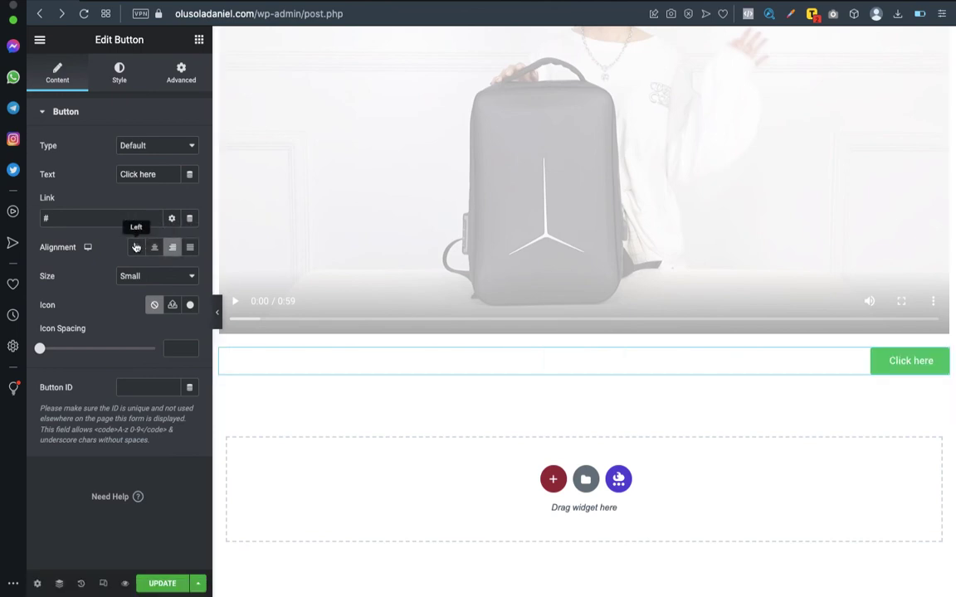
left_click(136, 247)
left_click(172, 247)
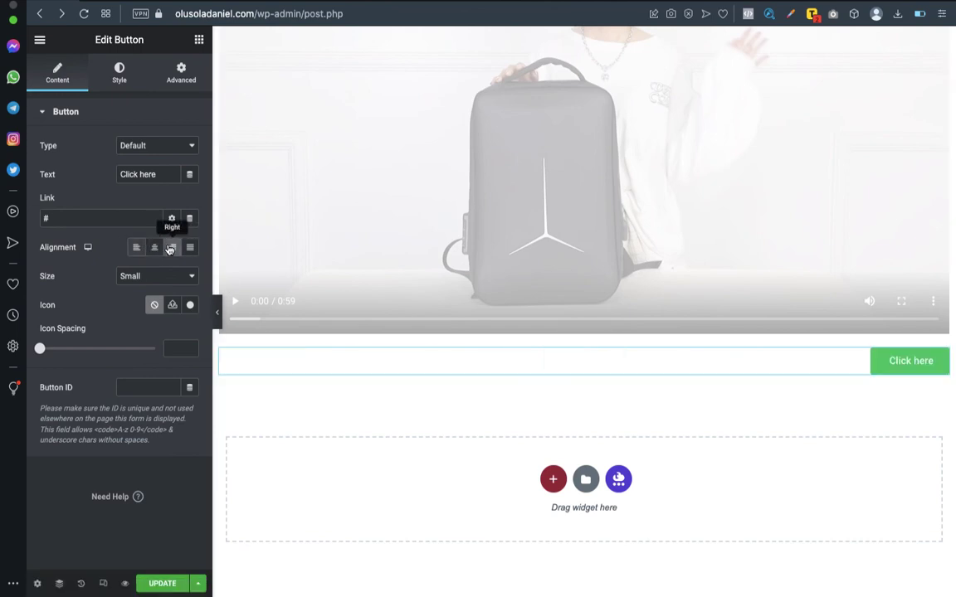
left_click(157, 248)
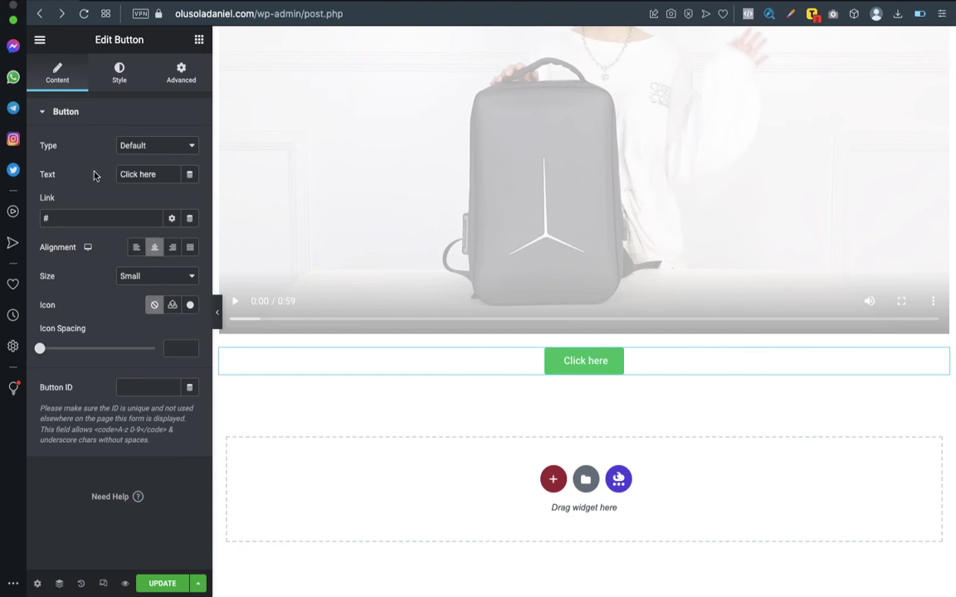
- Change the button text to CLICK HERE NOW and set its size to Large
triple_click(152, 179)
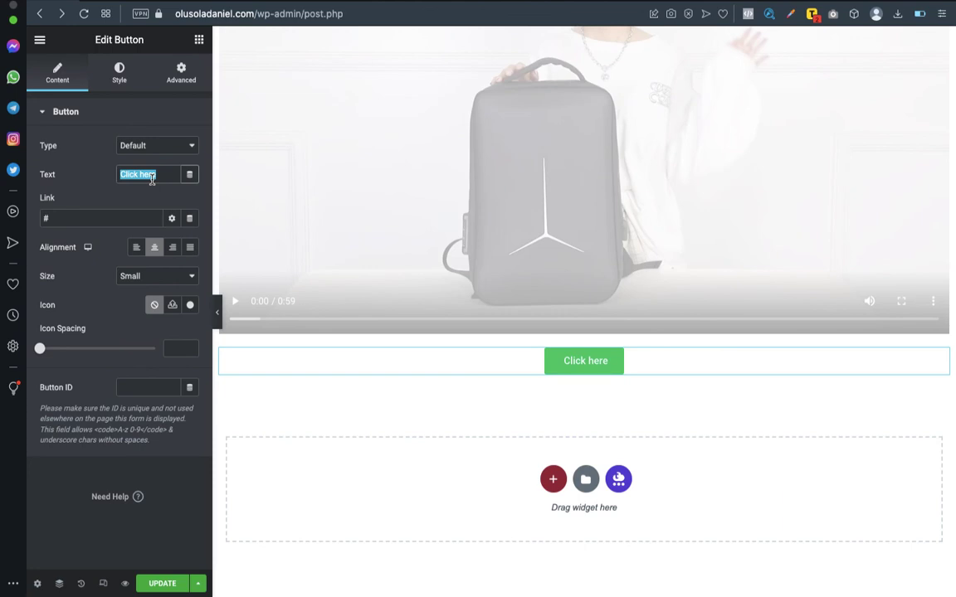
type("CLIC")
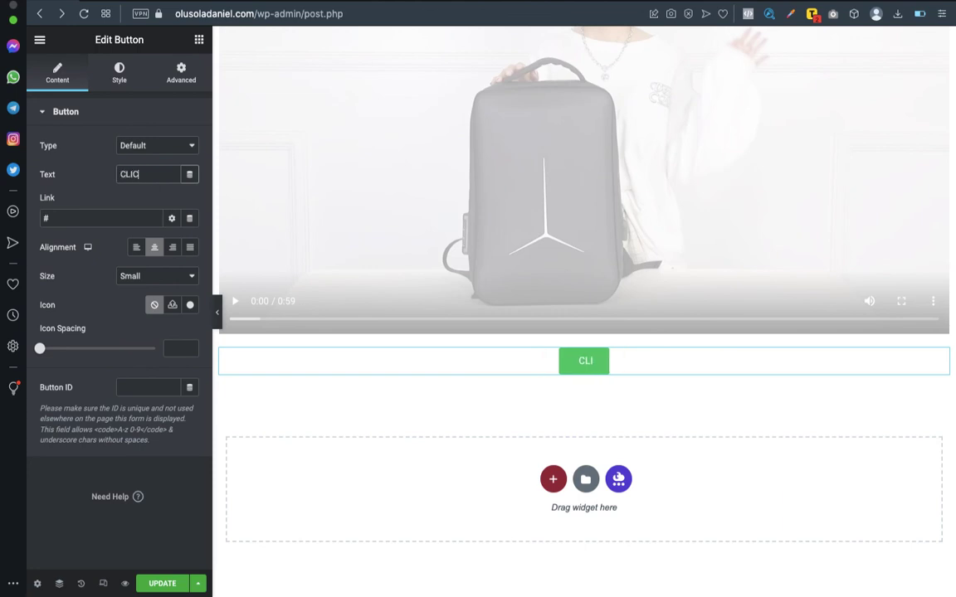
type("K HERE NOW")
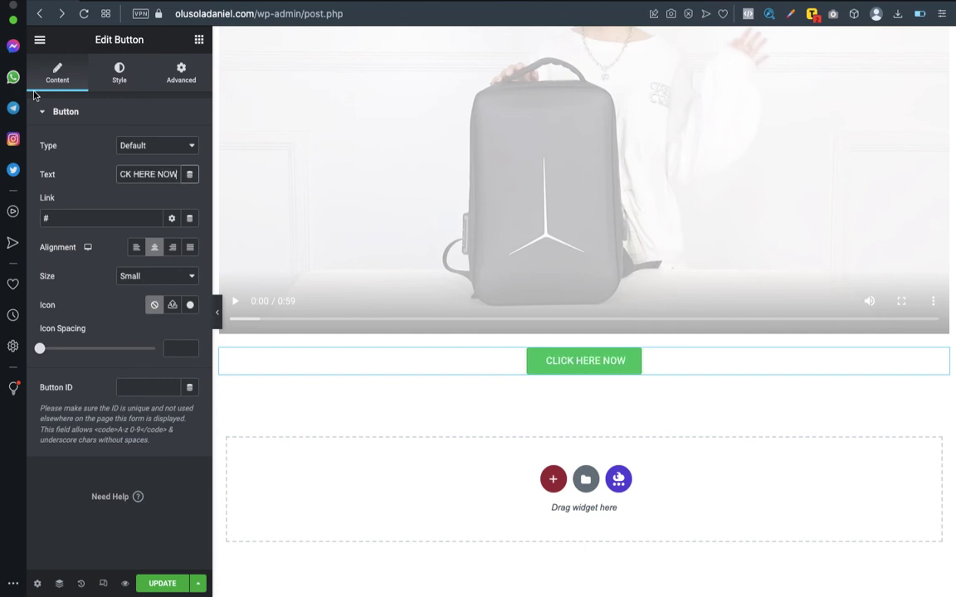
left_click(153, 282)
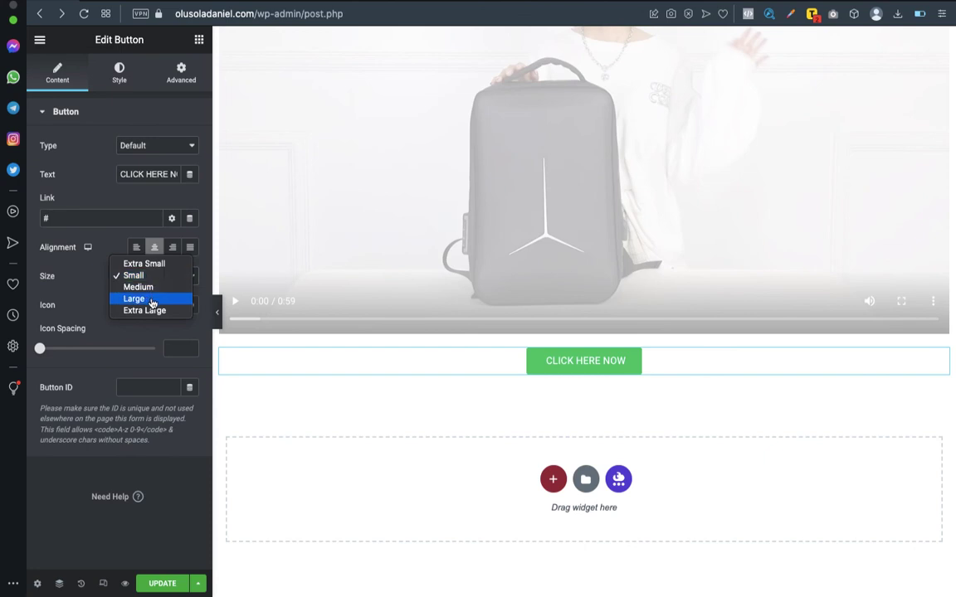
left_click(153, 298)
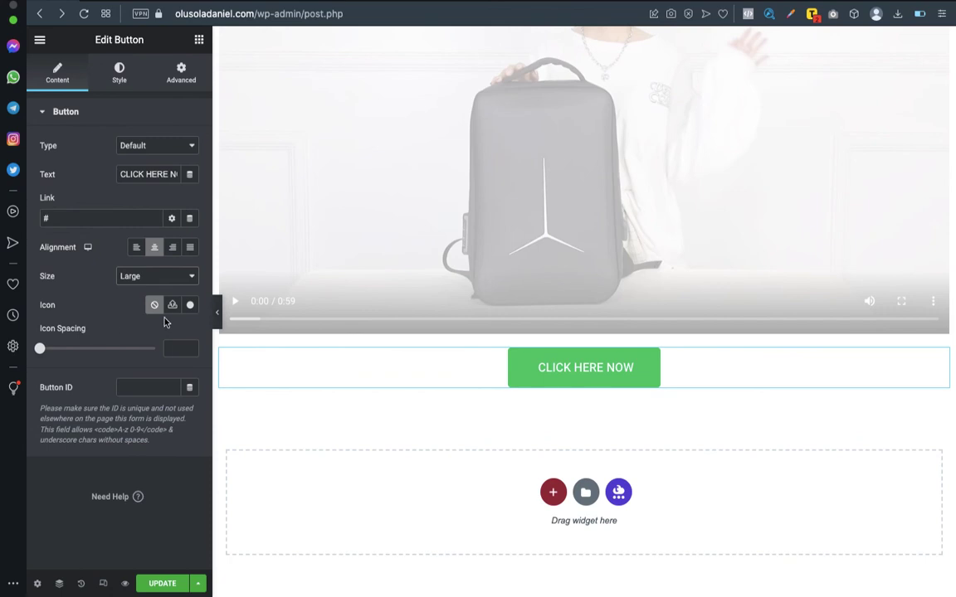
- Find an outlined upward-pointing hand icon with the filter HAND, insert it in the button and set its position to After
left_click(189, 307)
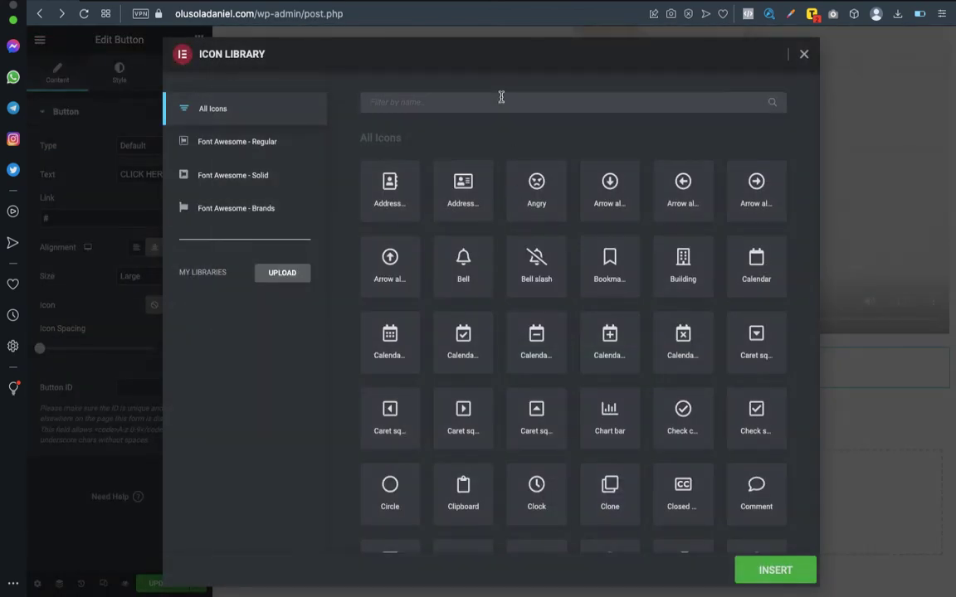
type("HAND")
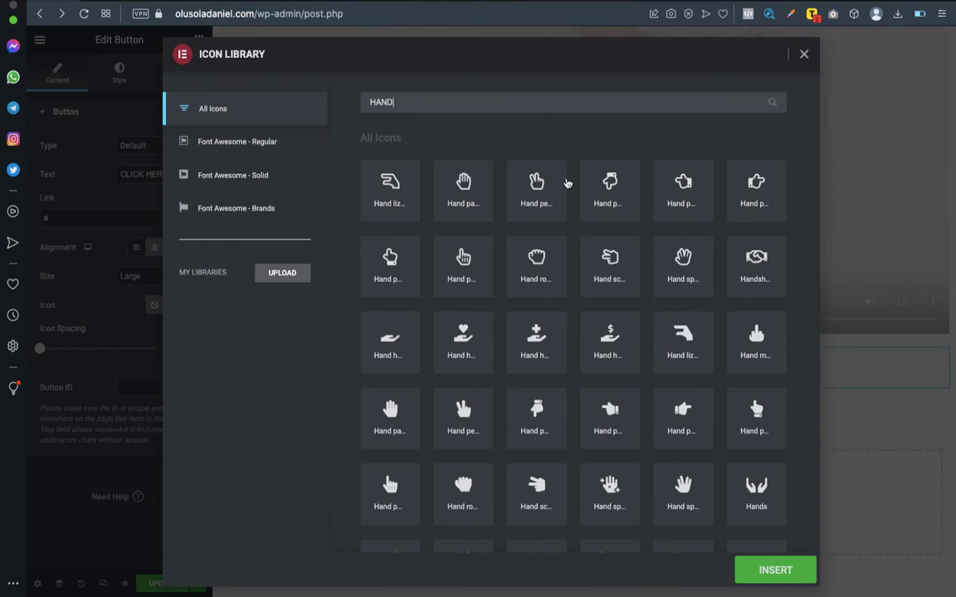
left_click(396, 270)
left_click(758, 568)
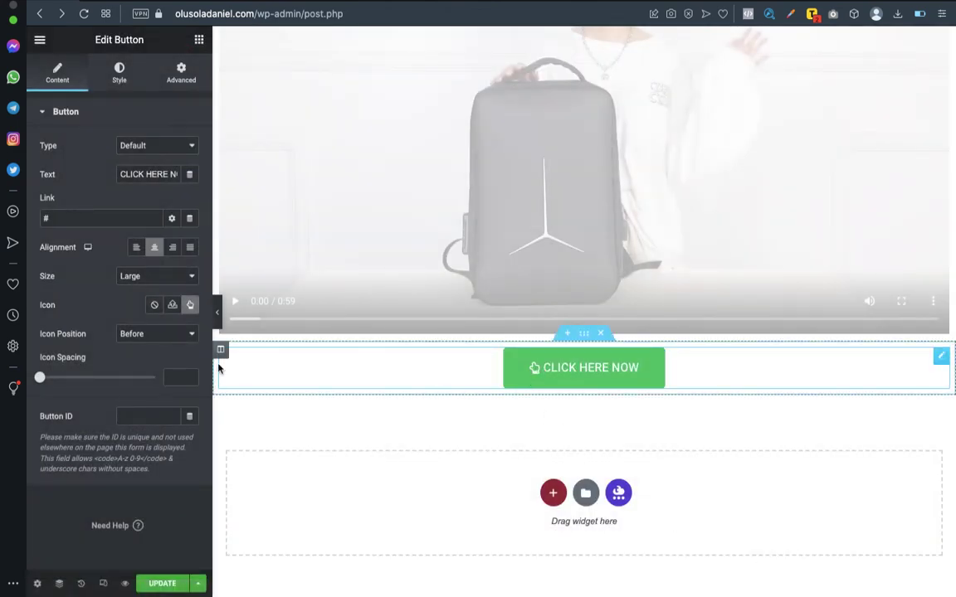
left_click(145, 336)
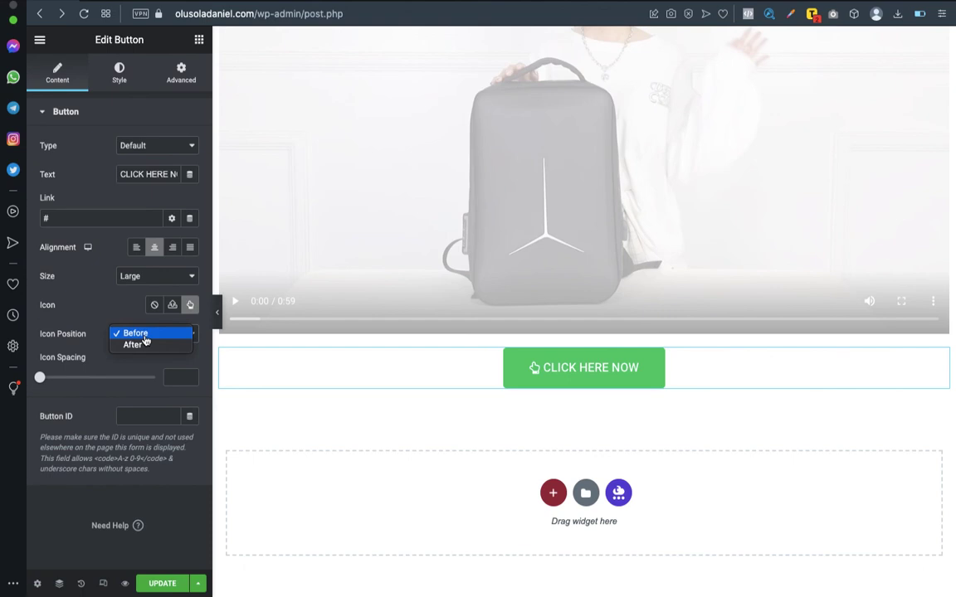
left_click(145, 344)
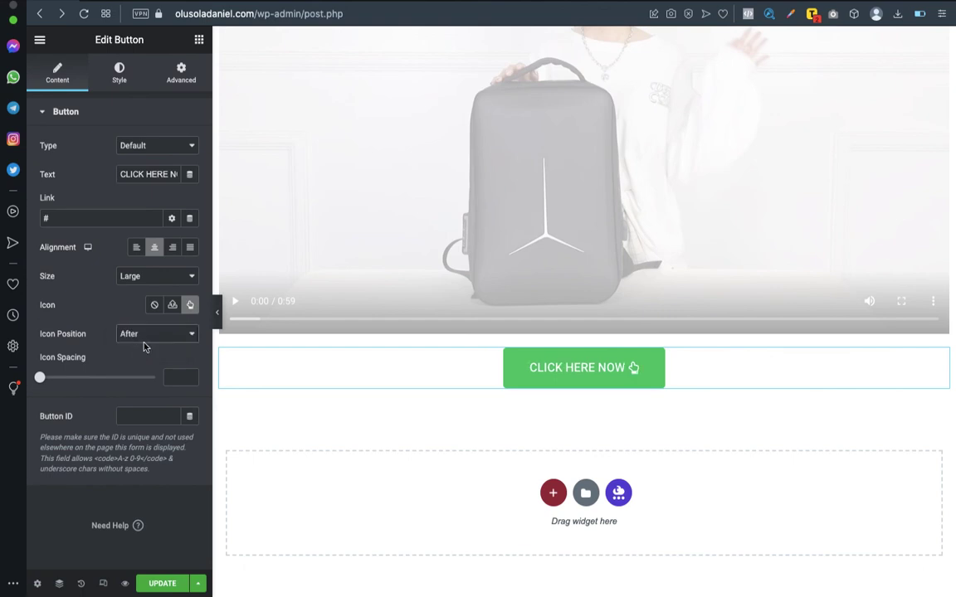
- Set the button's icon position to Before and its icon spacing to 17
left_click(148, 336)
left_click(146, 323)
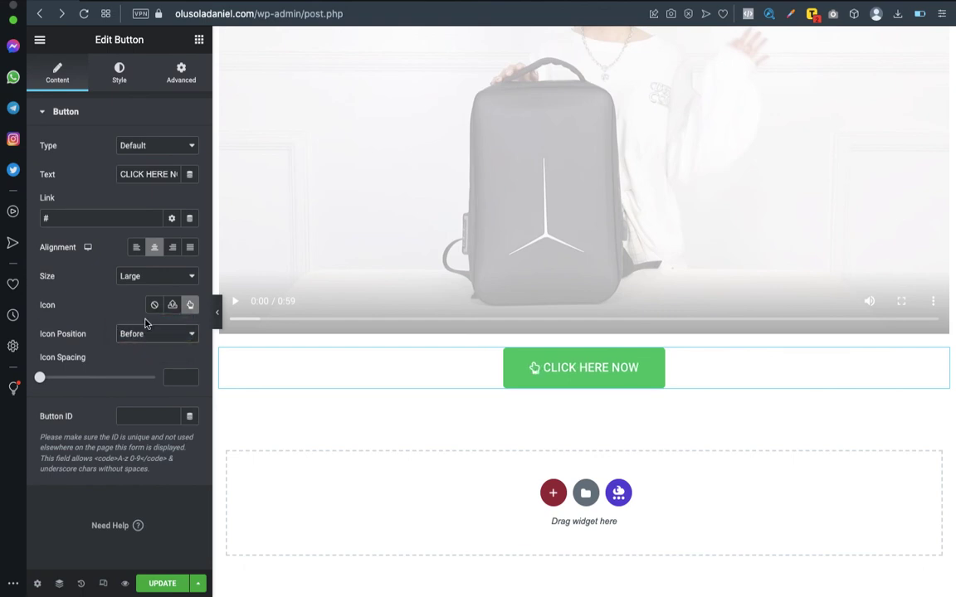
left_click_drag(42, 380, 82, 380)
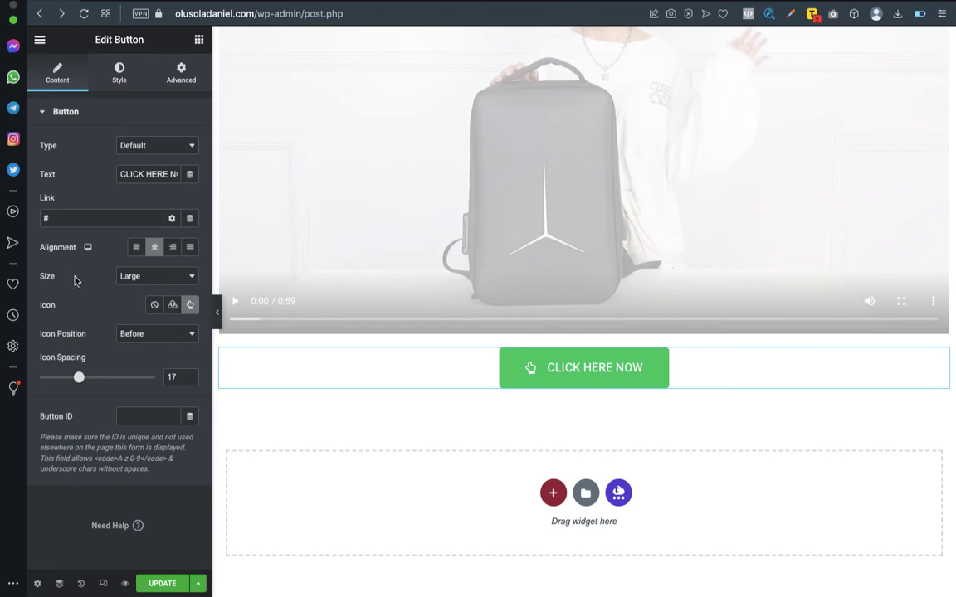
- Set the button's typography size to 32 px in its style settings
left_click(117, 76)
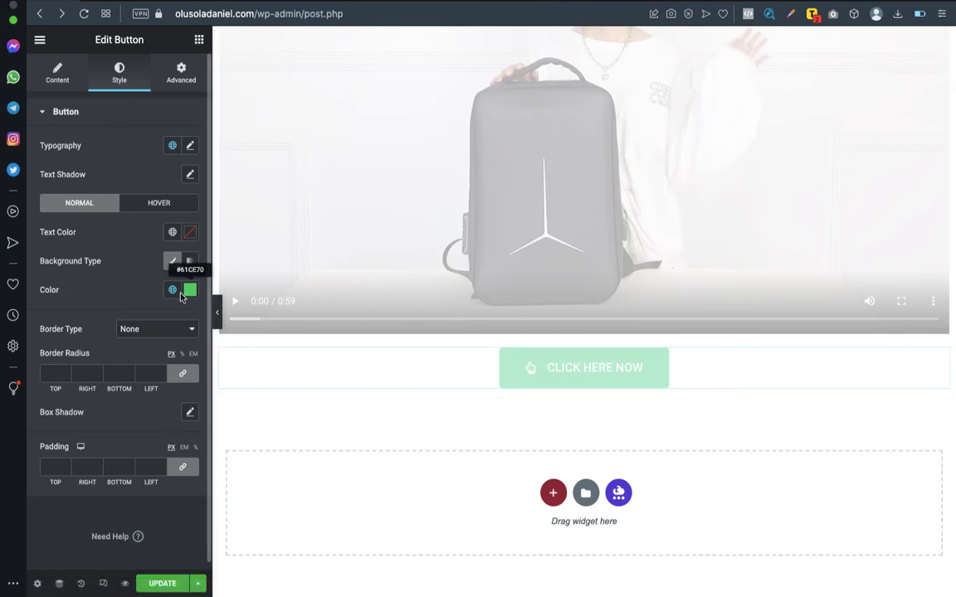
left_click(191, 146)
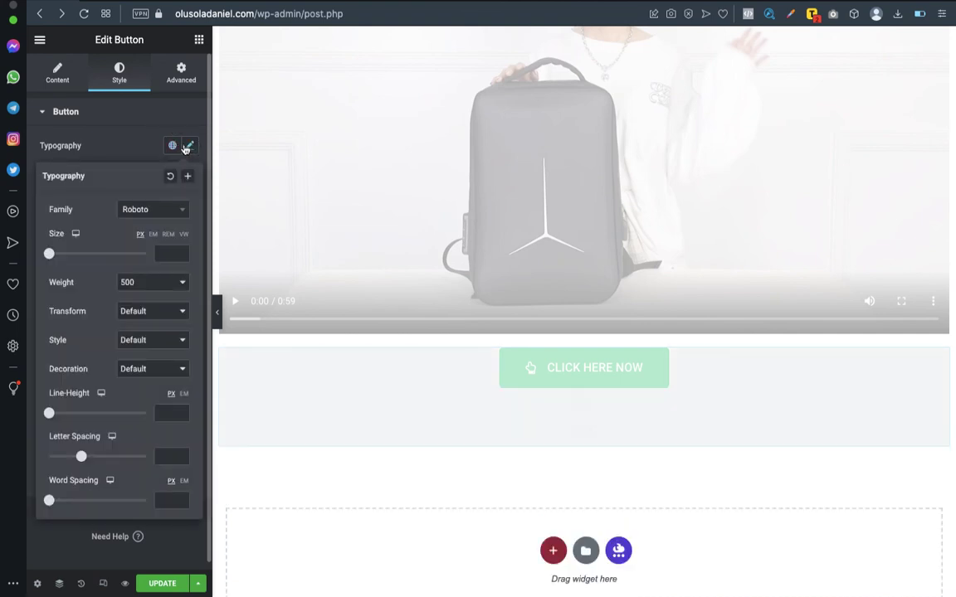
left_click_drag(49, 254, 87, 257)
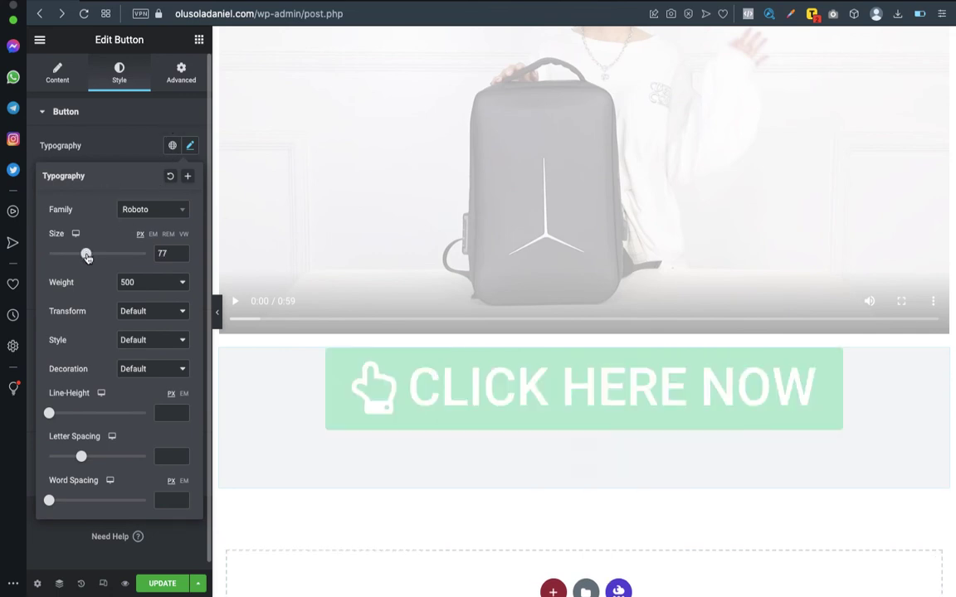
left_click_drag(63, 255, 66, 254)
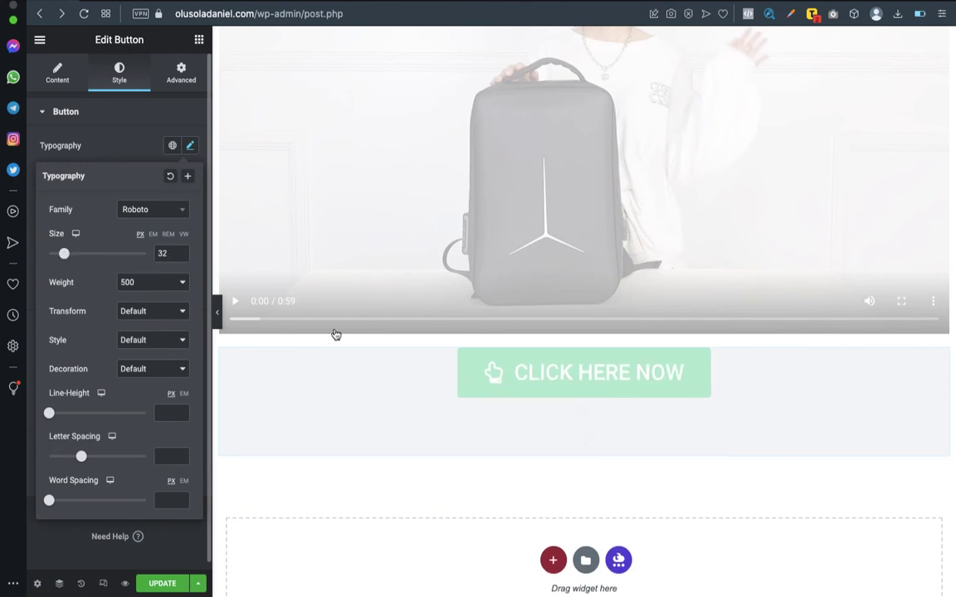
scroll(596, 395, "down", 2)
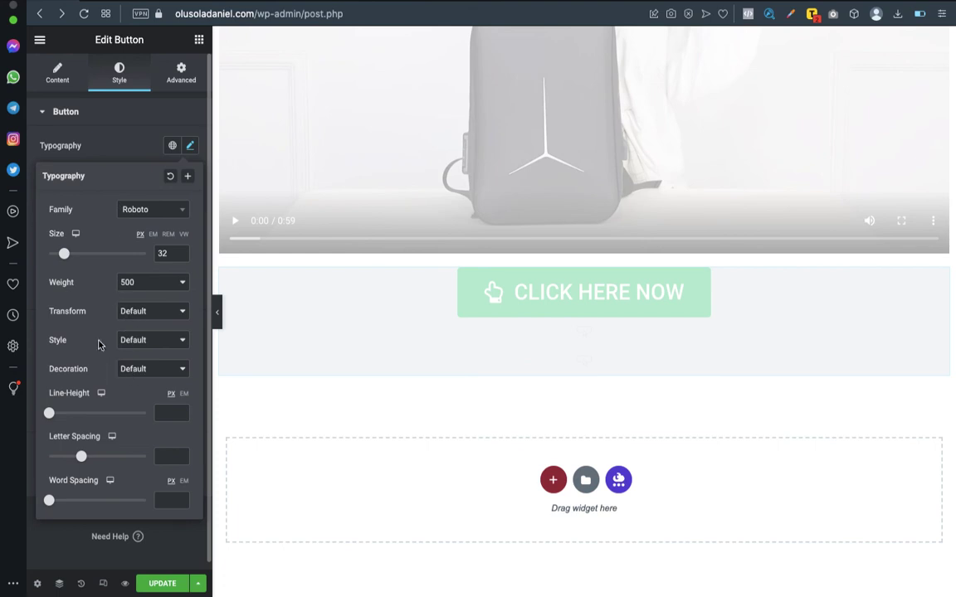
- Try the Line Through decoration on the button text and return the decoration to Default
left_click(152, 370)
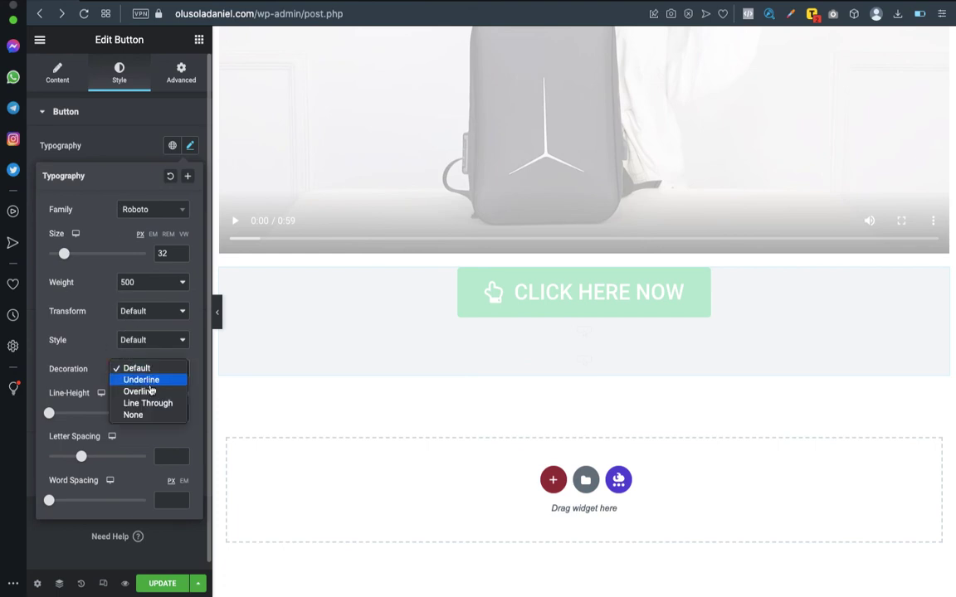
key("Escape")
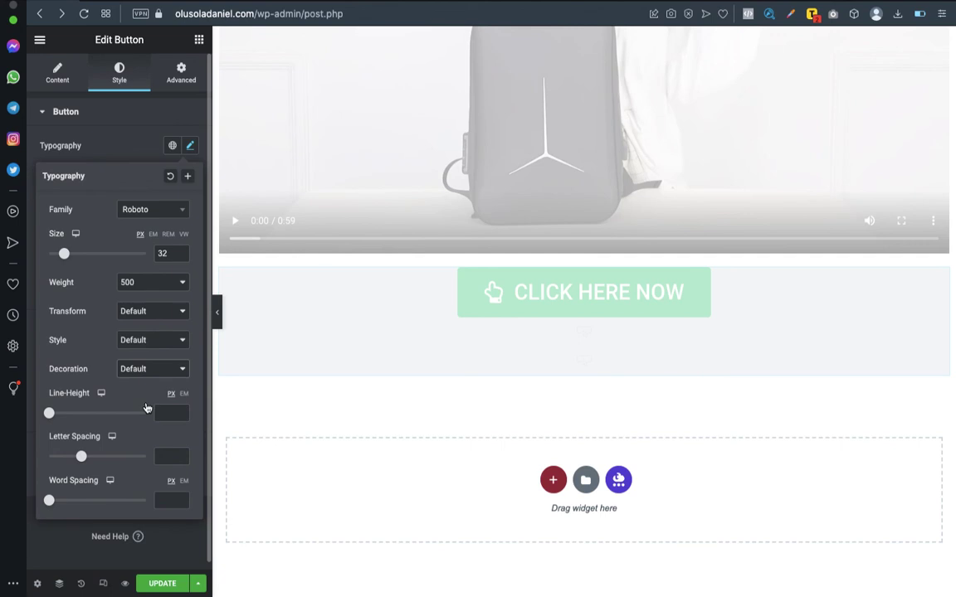
left_click(145, 367)
left_click(147, 331)
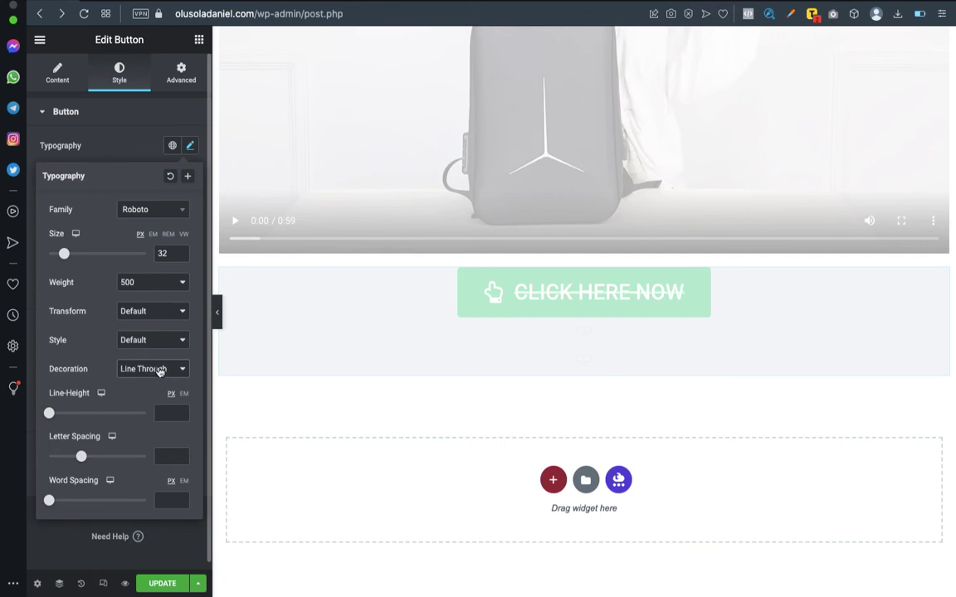
left_click(157, 370)
key("Escape")
- Make the button text italic with a weight of 800 and close the typography settings
left_click(142, 341)
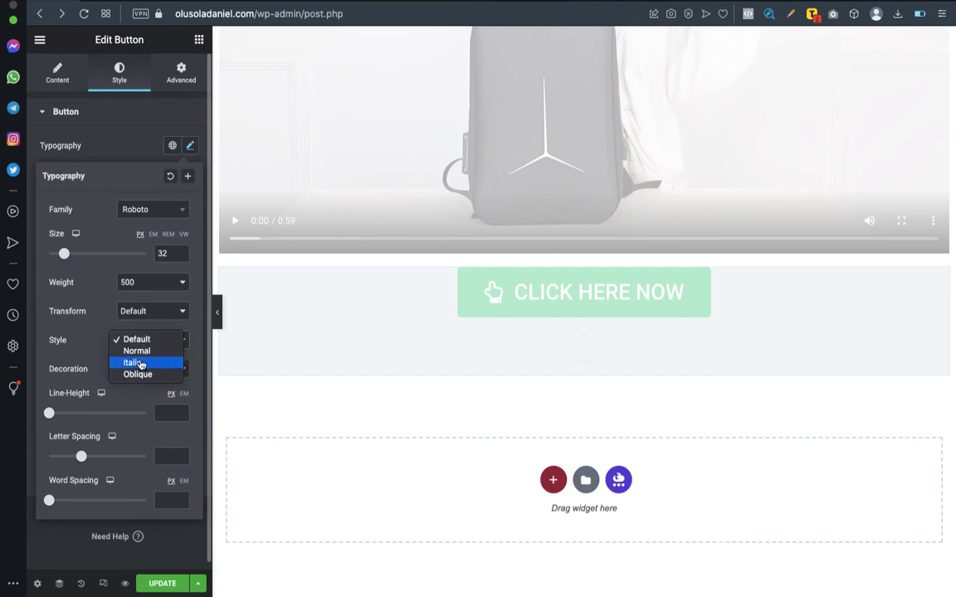
left_click(141, 364)
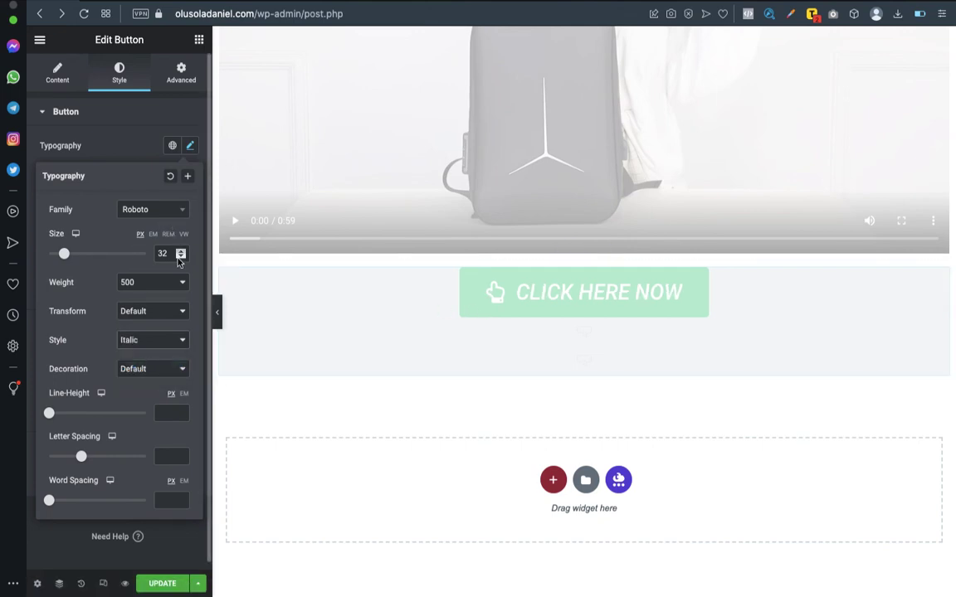
left_click(171, 283)
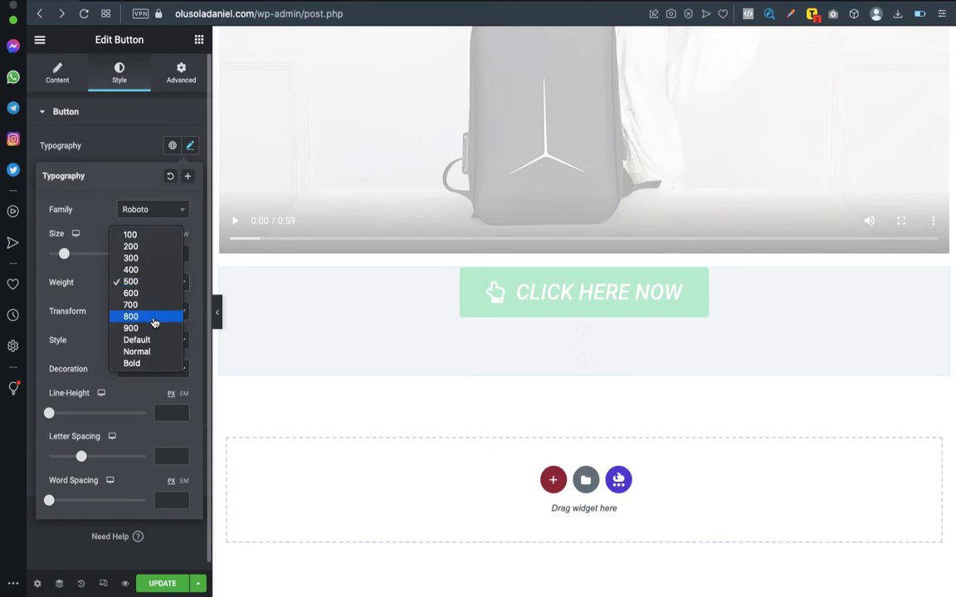
key("Escape")
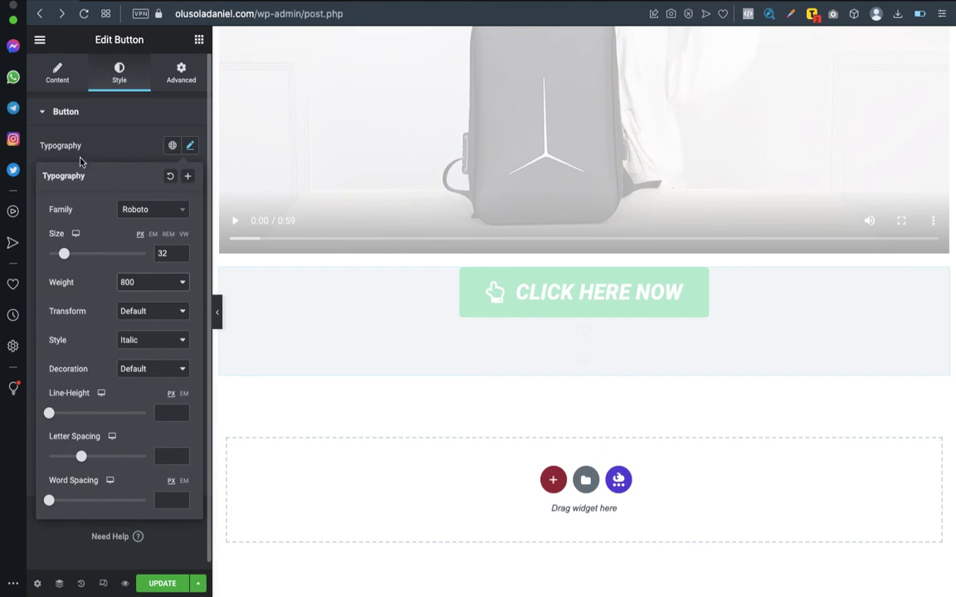
left_click(190, 148)
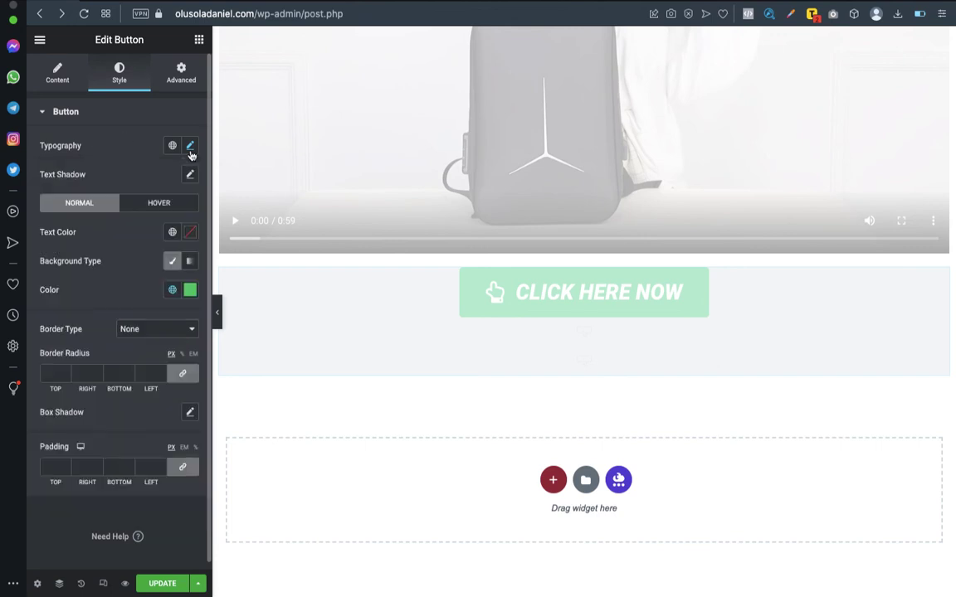
- Set the button's normal background color to the pinkish red #CE6176 and update the page
left_click(190, 292)
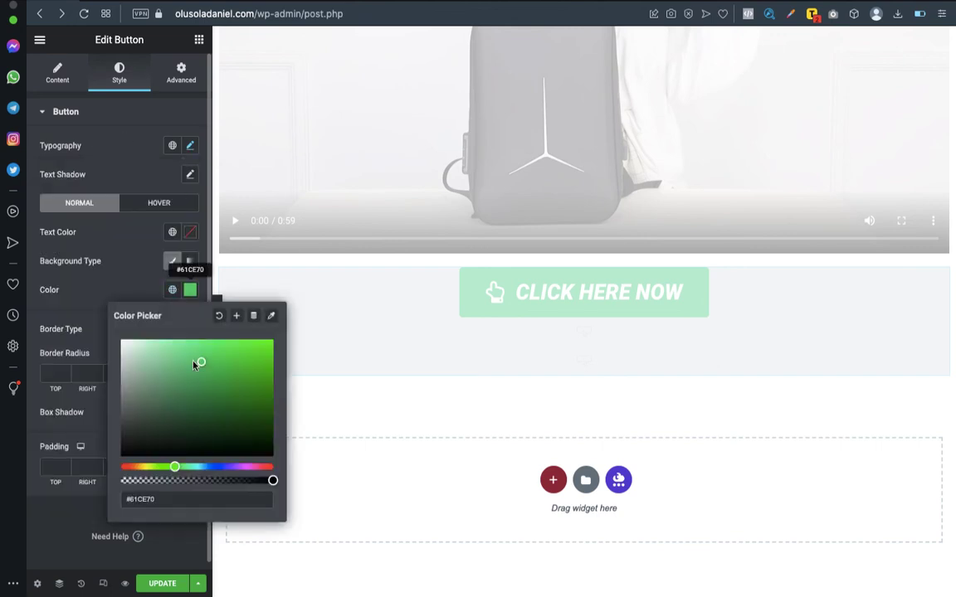
left_click_drag(175, 467, 268, 468)
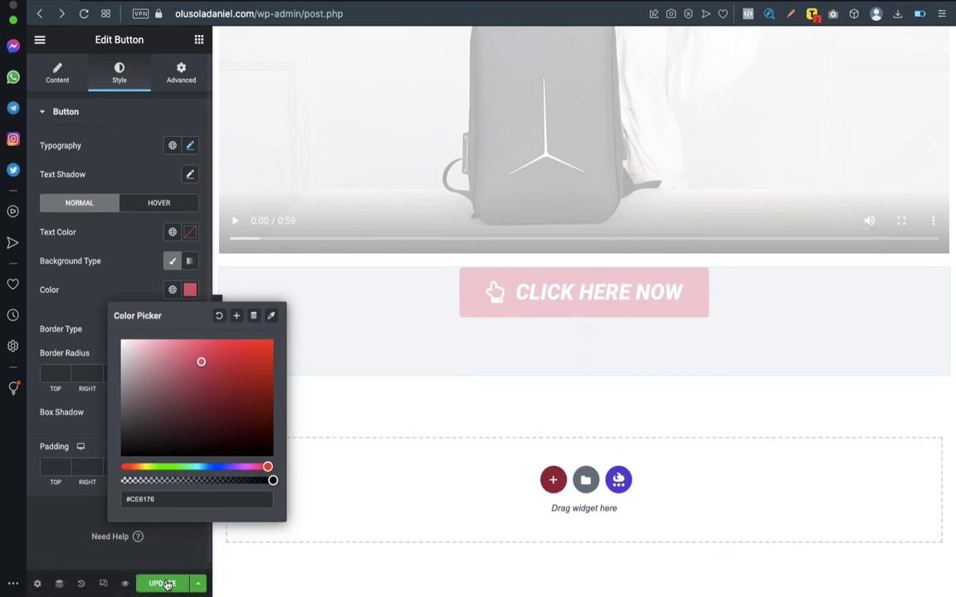
left_click(166, 585)
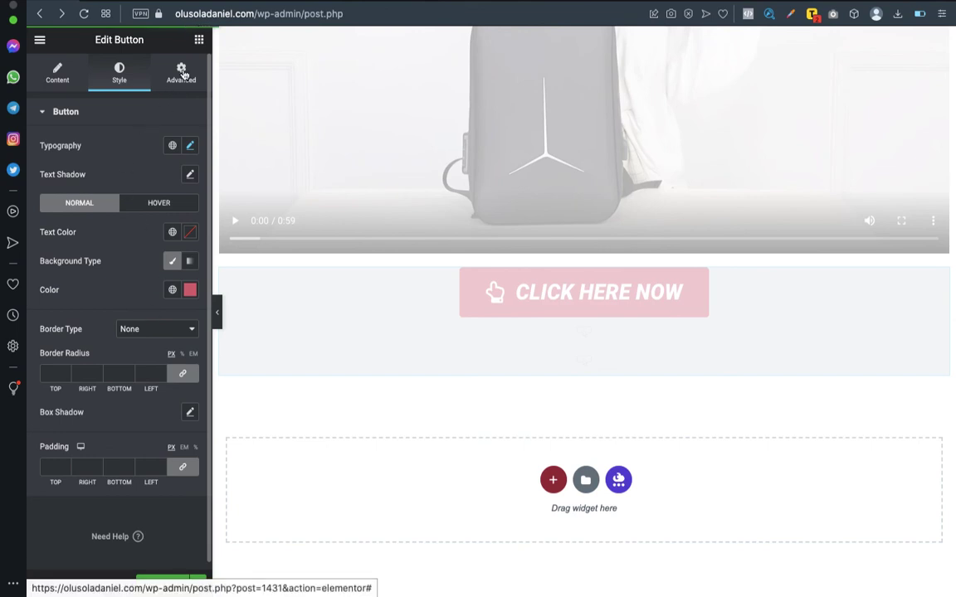
scroll(128, 273, "down", 1)
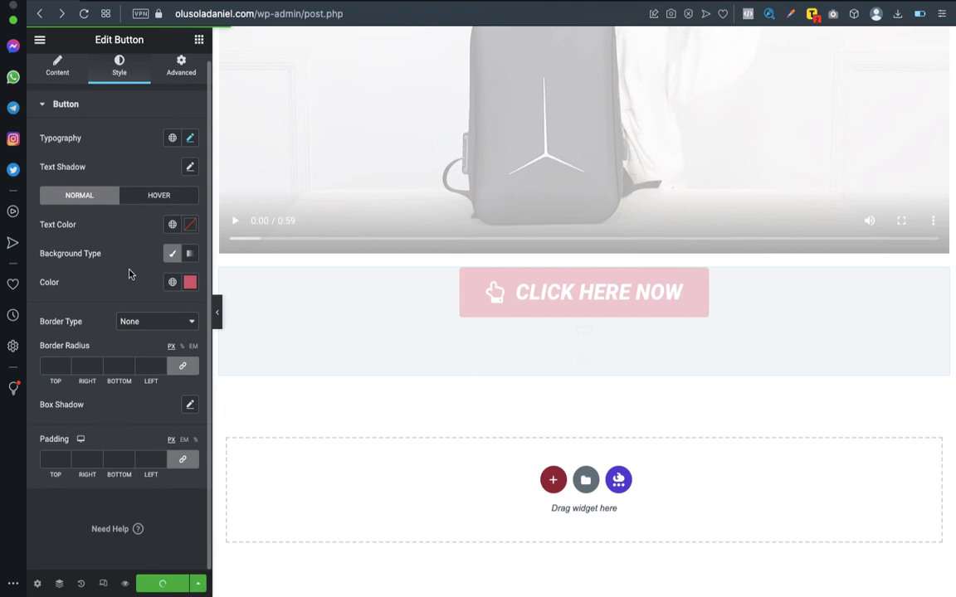
scroll(128, 274, "up", 1)
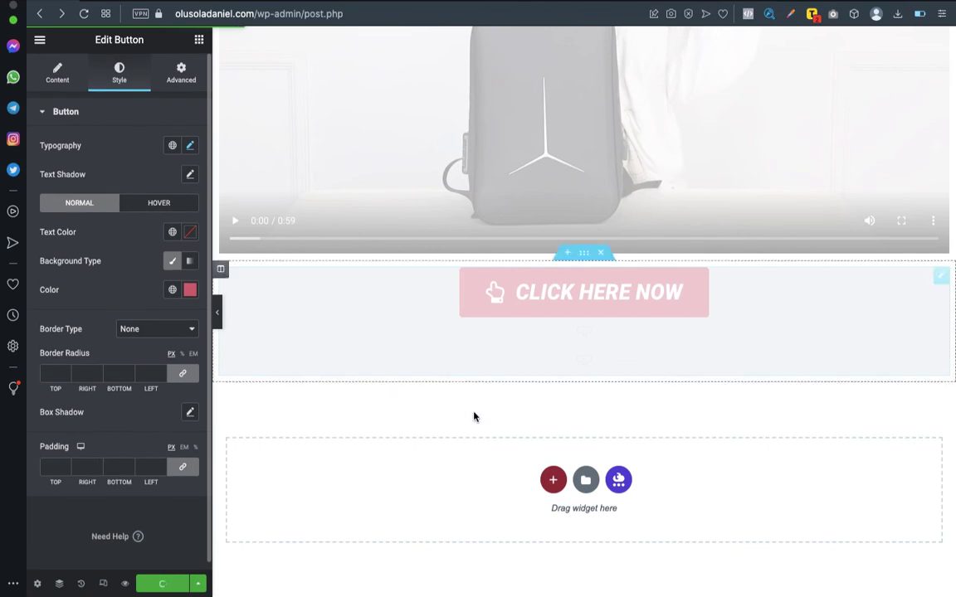